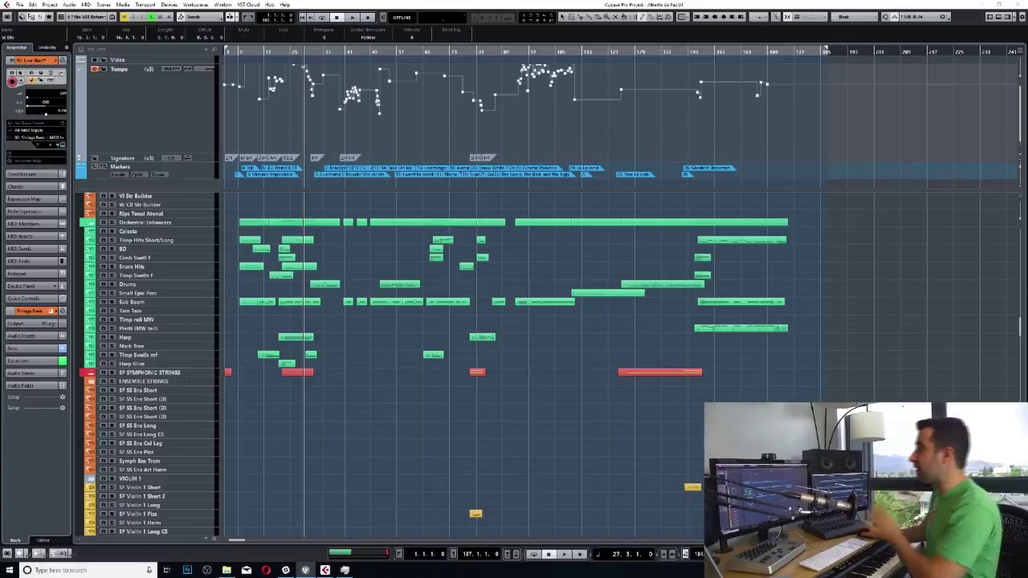
# Step: Look over the template's track list from top to bottom, and view the MixConsole's channels before closing it again
pyautogui.scroll(20, 188, 366)
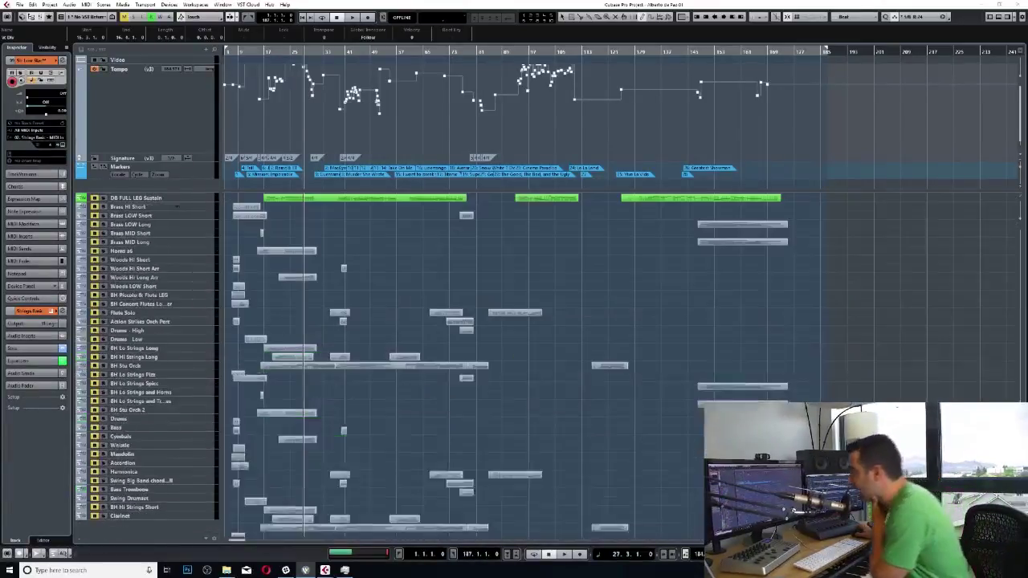
pyautogui.scroll(-15, 188, 366)
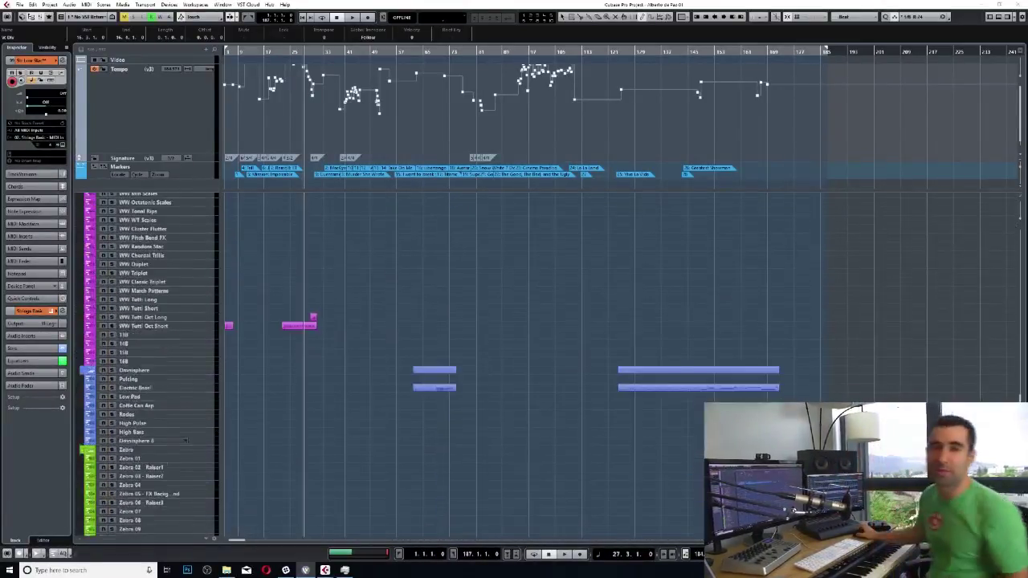
pyautogui.scroll(-10, 161, 418)
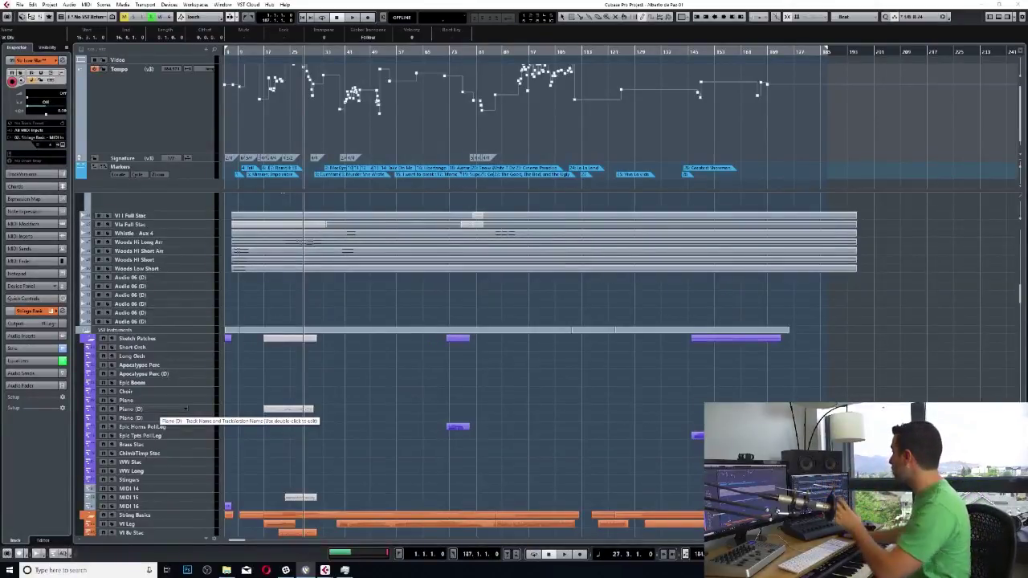
pyautogui.press('F3')
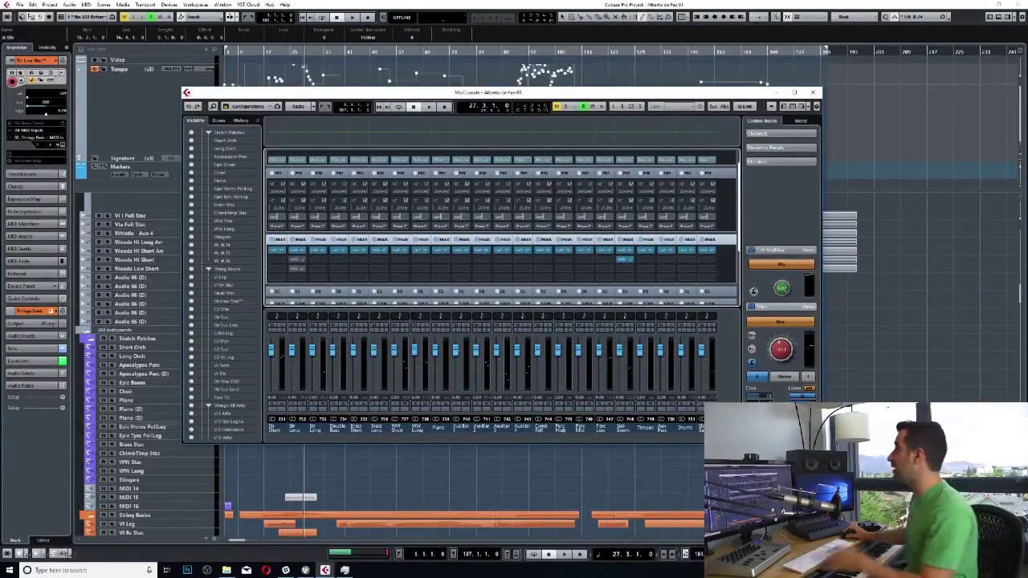
pyautogui.press('F3')
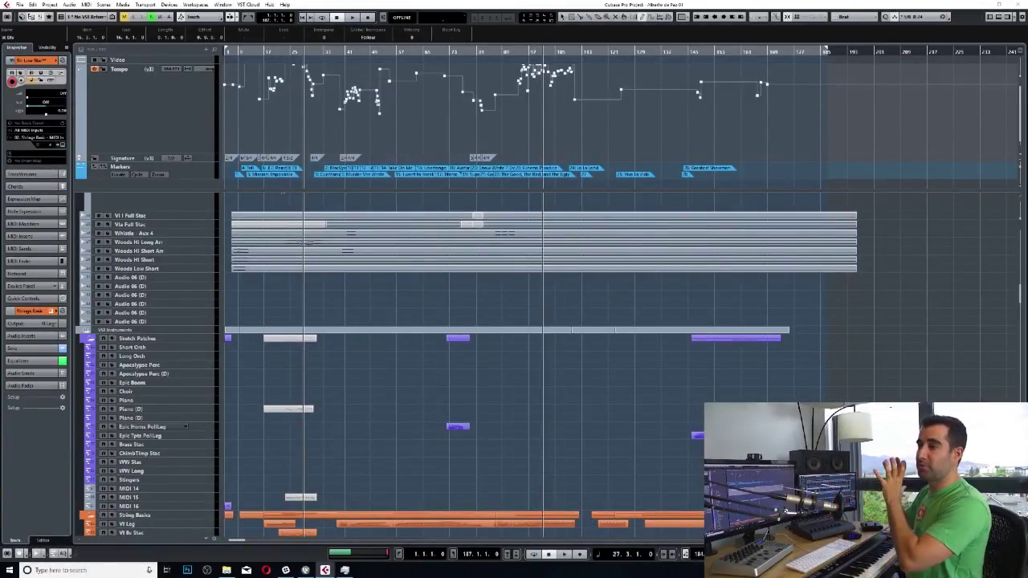
# Step: Examine the audio stem tracks and the orchestral MIDI tracks below them, ending at the string tracks
pyautogui.hotkey('shift', 'b')
pyautogui.hotkey('shift', 'b')
pyautogui.scroll(2, 538, 361)
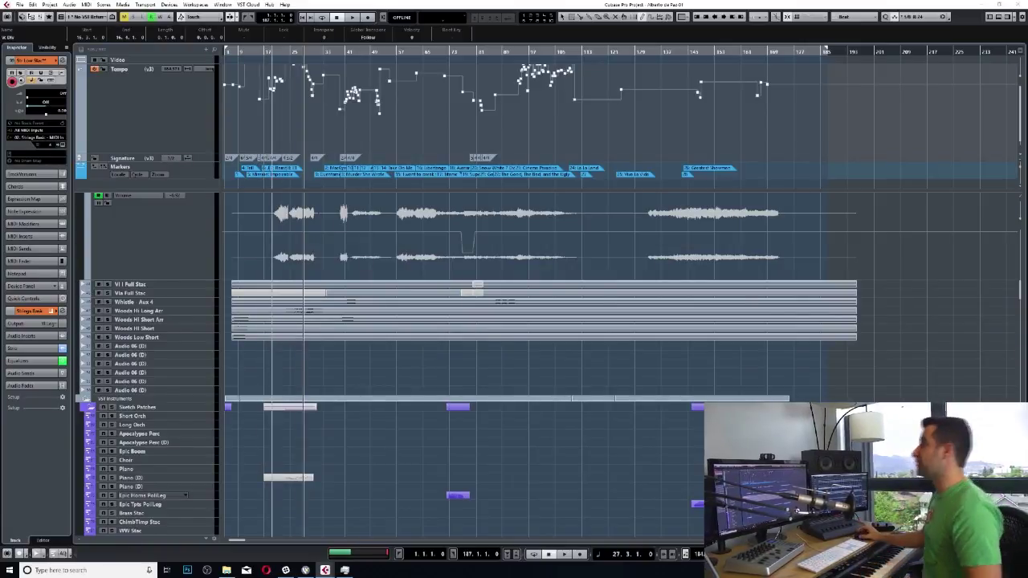
pyautogui.scroll(-15, 538, 361)
pyautogui.scroll(-15, 538, 361)
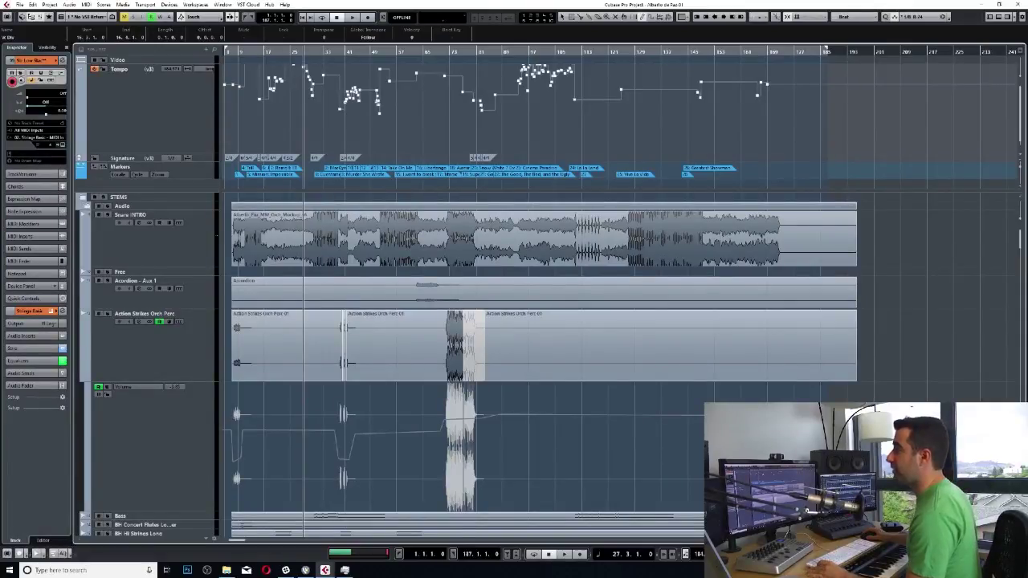
pyautogui.scroll(-12, 538, 362)
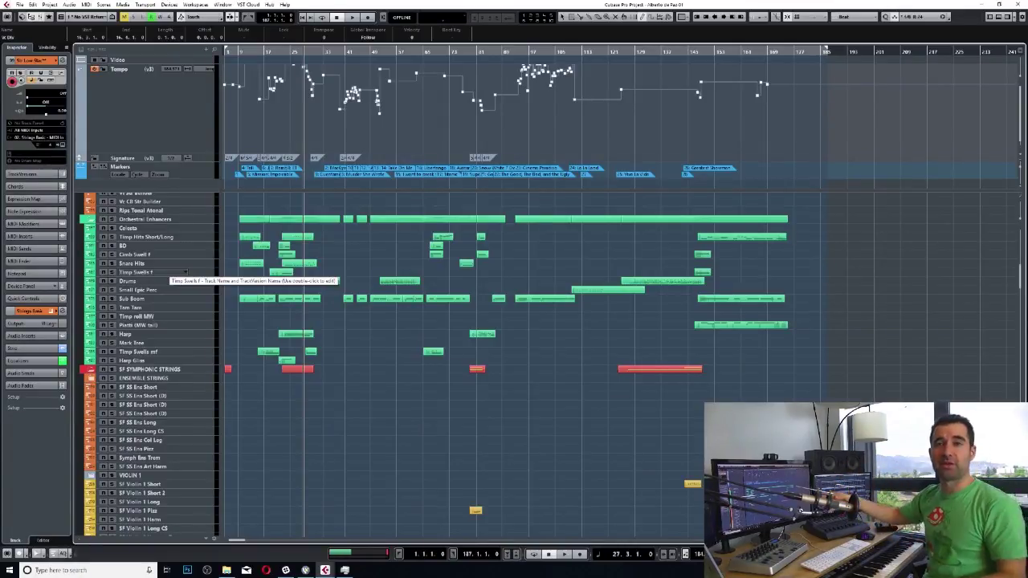
pyautogui.scroll(10, 185, 272)
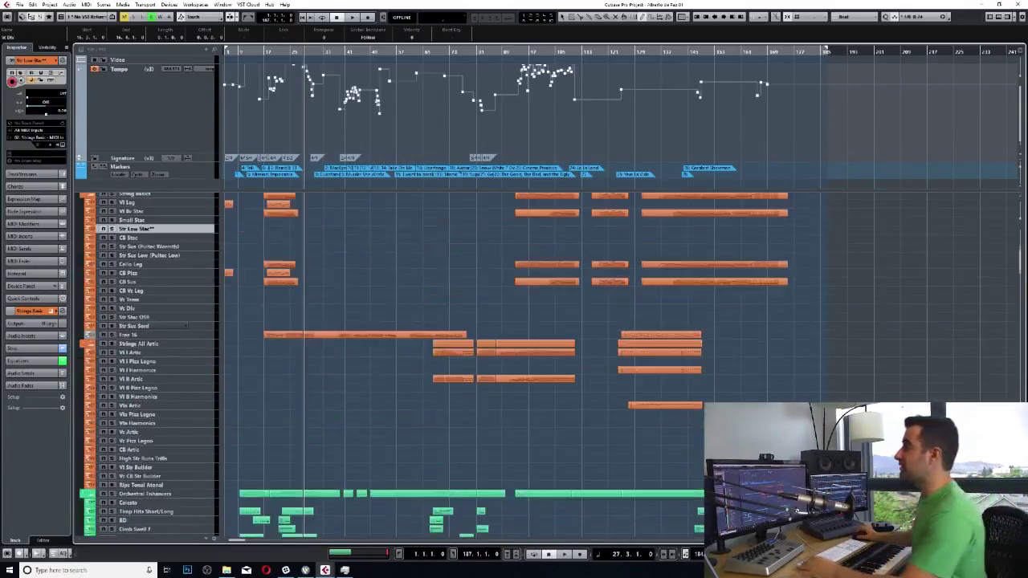
pyautogui.scroll(4, 161, 265)
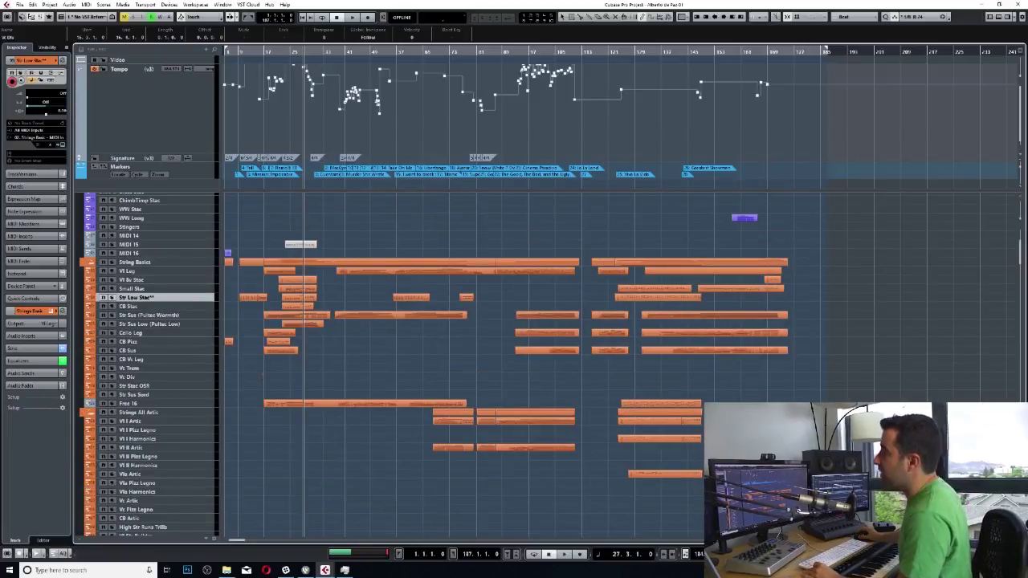
# Step: Select the String Basics folder track and look through the template's instrument sections, including percussion, group and woodwind tracks
pyautogui.click(135, 262)
pyautogui.scroll(8, 160, 321)
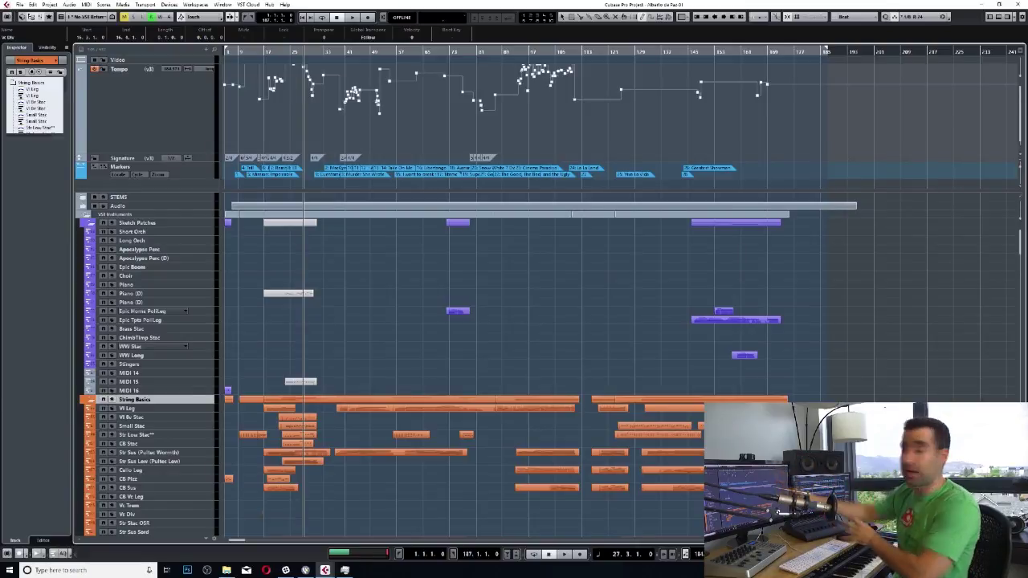
pyautogui.scroll(-20, 546, 361)
pyautogui.scroll(-15, 433, 366)
pyautogui.scroll(-15, 433, 366)
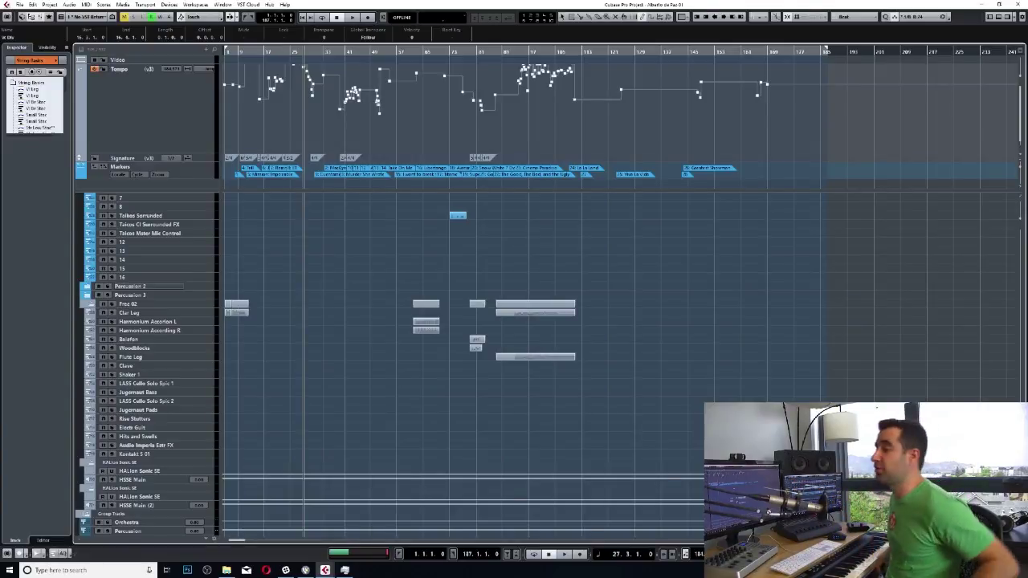
pyautogui.scroll(-15, 401, 362)
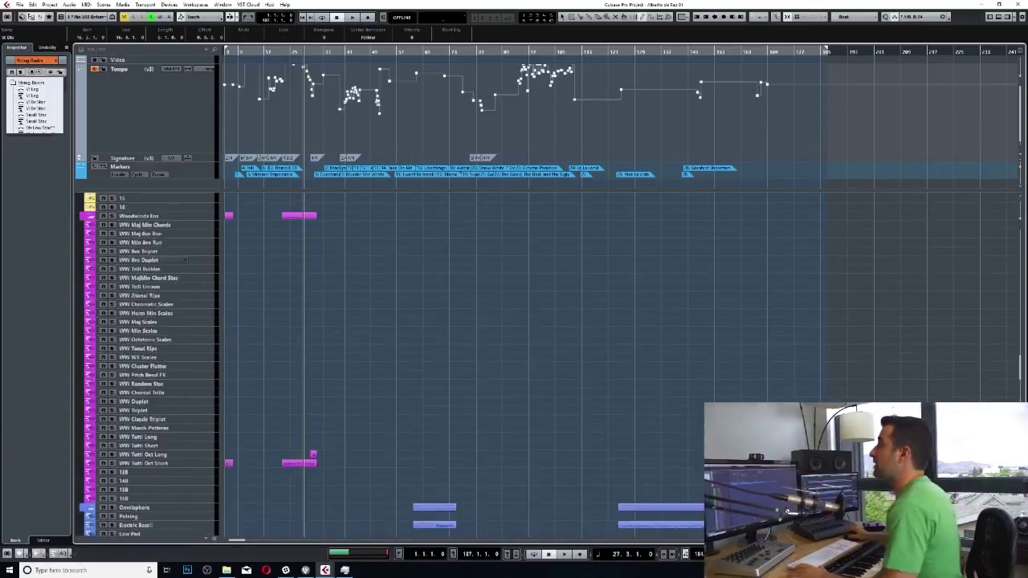
# Step: Select the whole Sketch Patches group, from its folder track through MIDI 16
pyautogui.scroll(10, 401, 361)
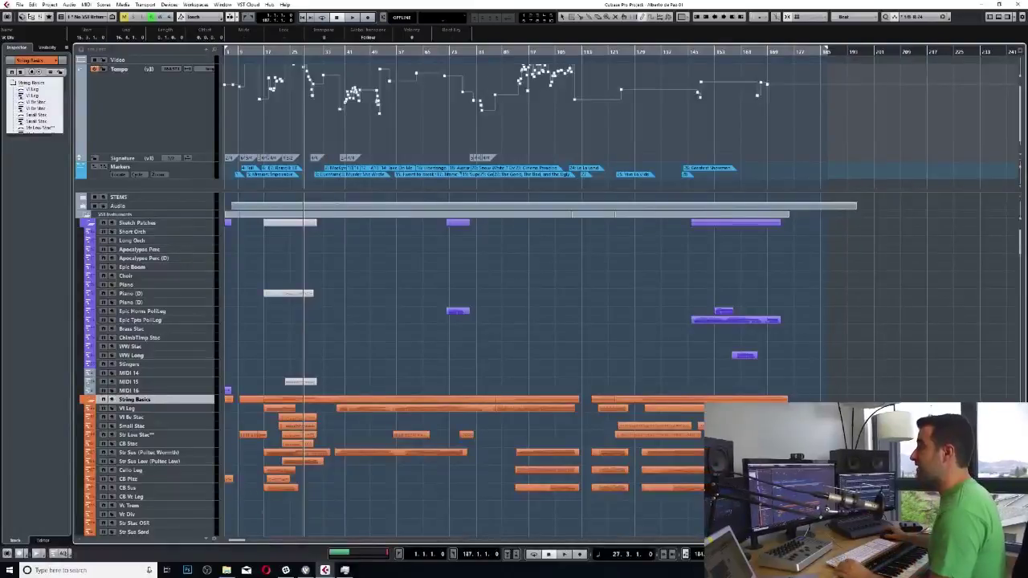
pyautogui.click(144, 222)
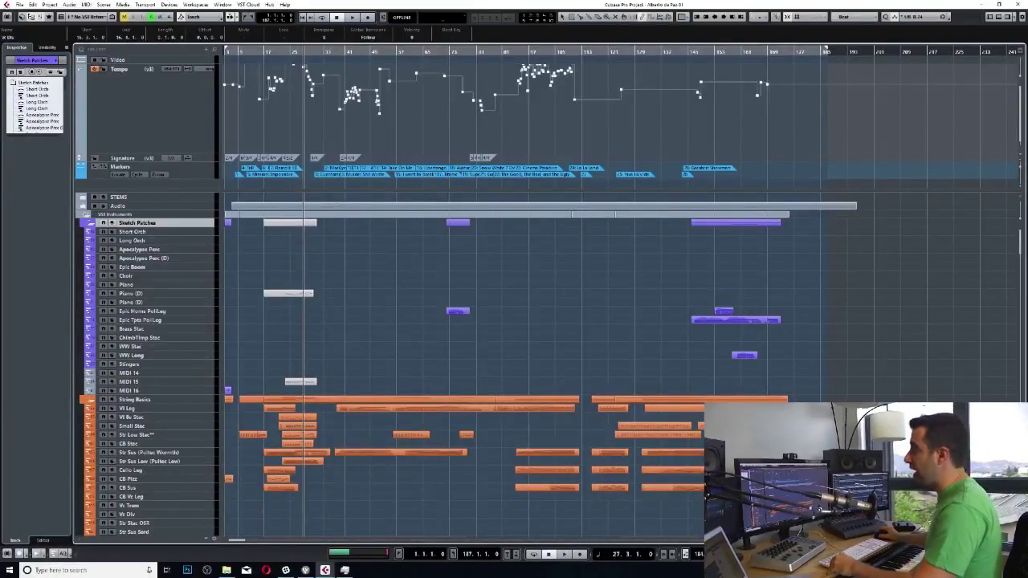
pyautogui.keyDown('shift'); pyautogui.click(141, 391); pyautogui.keyUp('shift')
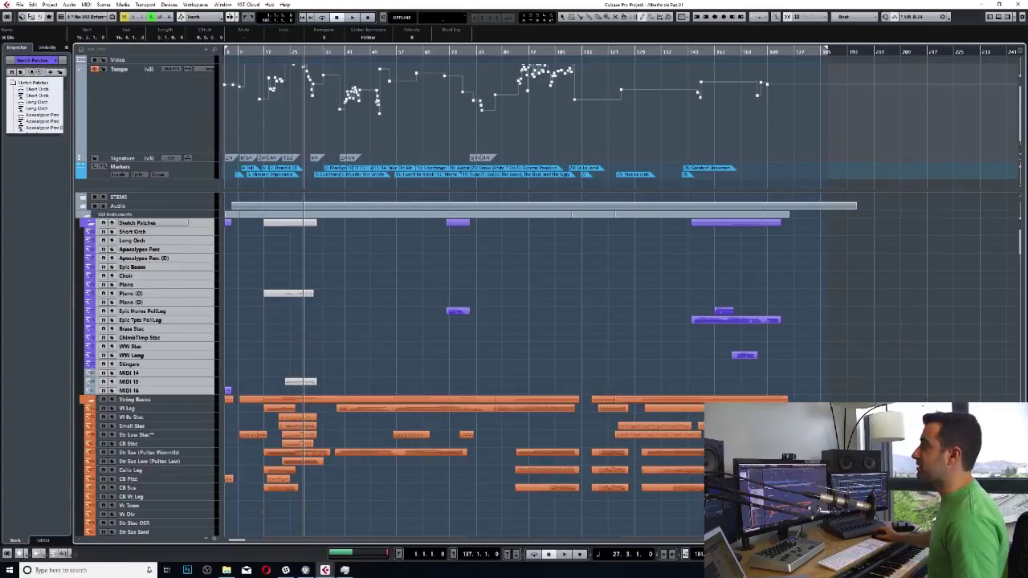
# Step: Select the Short Orch, Long Orch and Apocalypse Perc sketch tracks one after another to present each patch
pyautogui.click(129, 232)
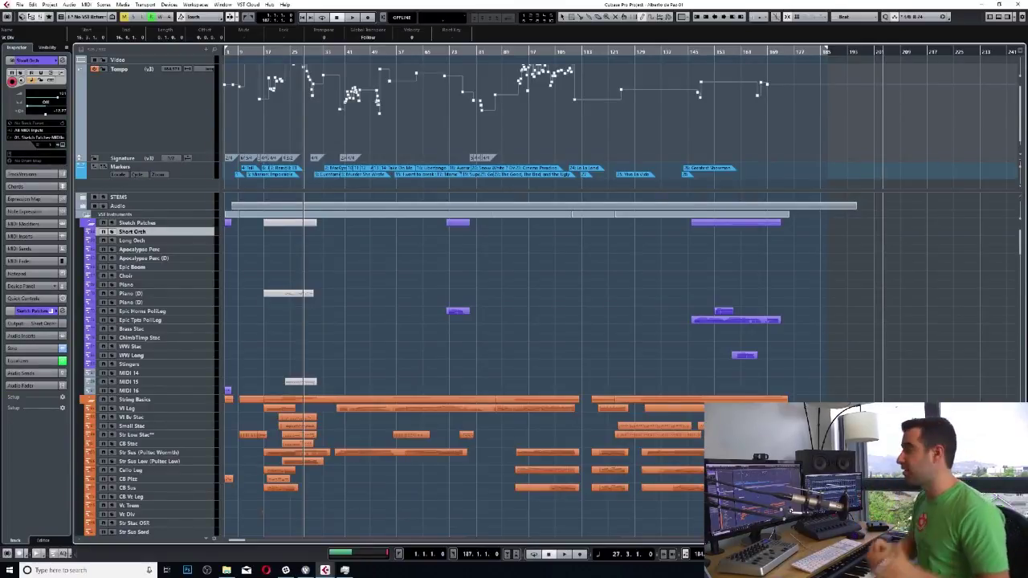
pyautogui.click(132, 240)
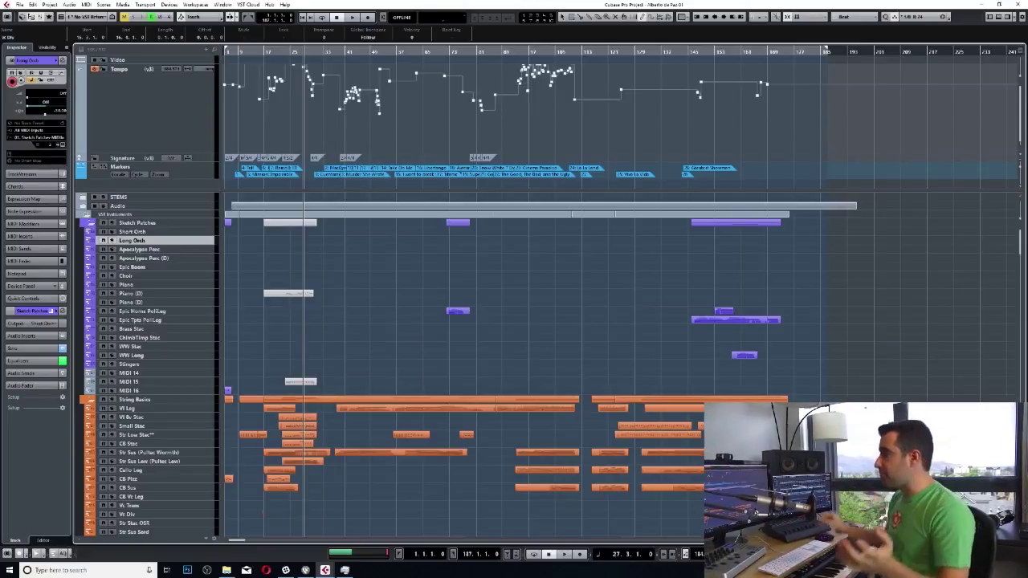
pyautogui.click(180, 232)
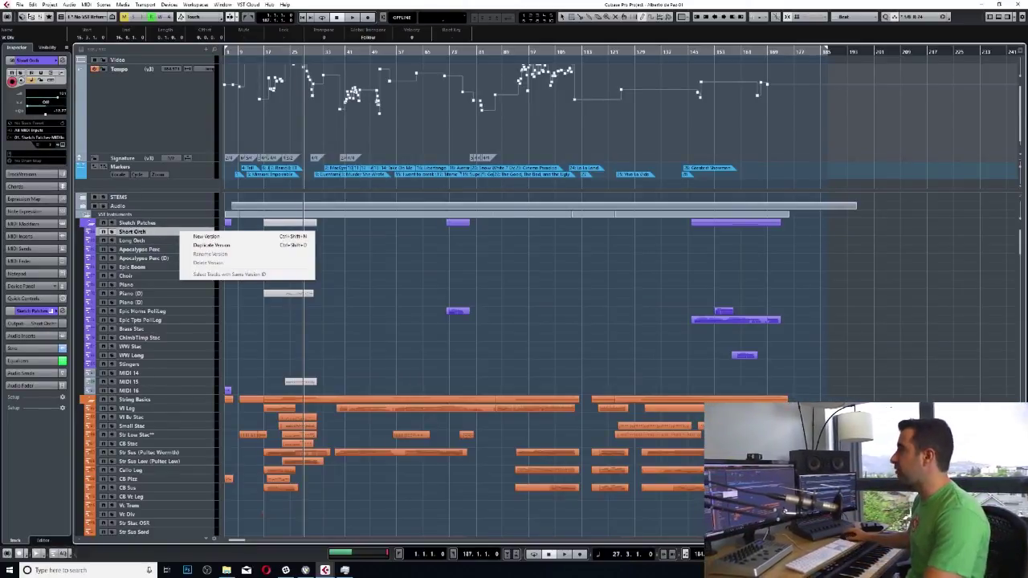
pyautogui.press('Escape')
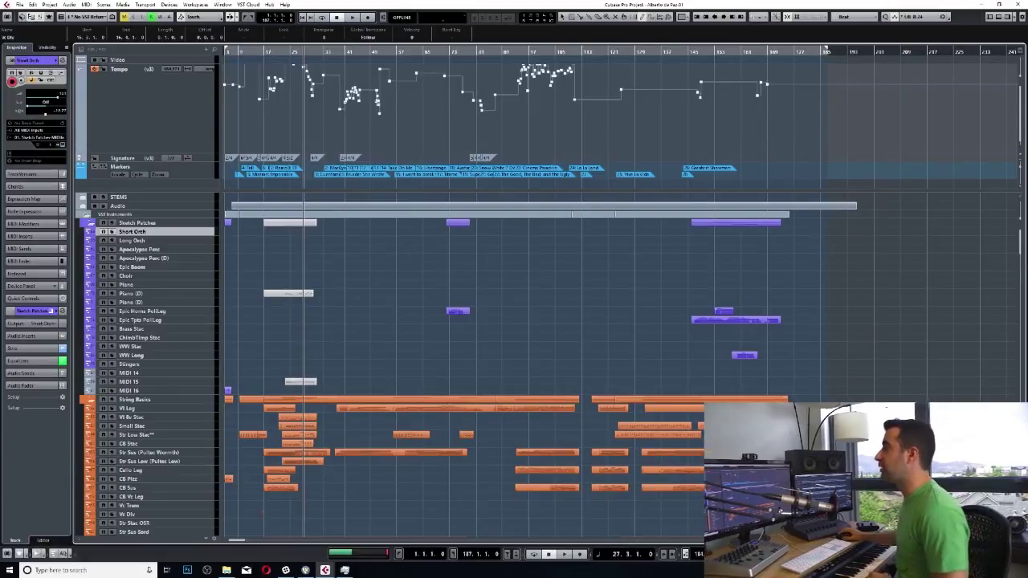
pyautogui.click(132, 240)
pyautogui.click(139, 249)
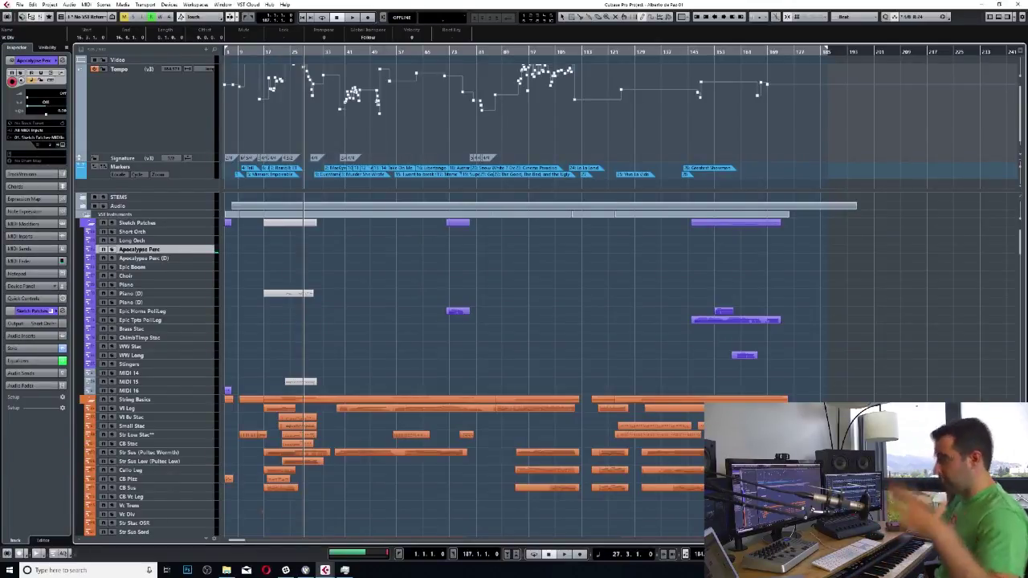
# Step: Look over the dedicated percussion tracks, and select Apocalypse Perc (D), Epic Boom and Short Orch in turn among the sketch patches
pyautogui.scroll(-15, 546, 365)
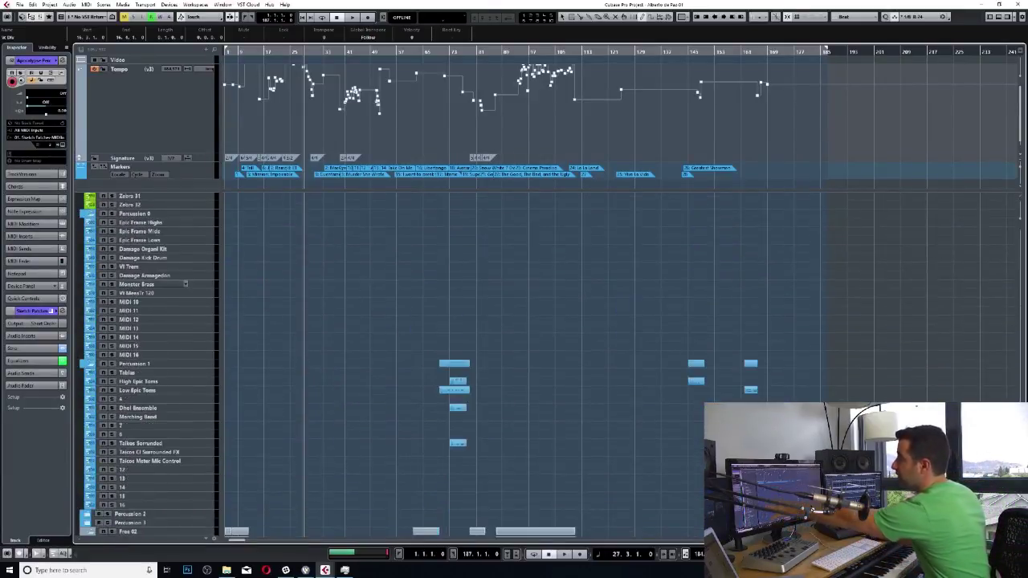
pyautogui.scroll(15, 546, 366)
pyautogui.scroll(10, 546, 366)
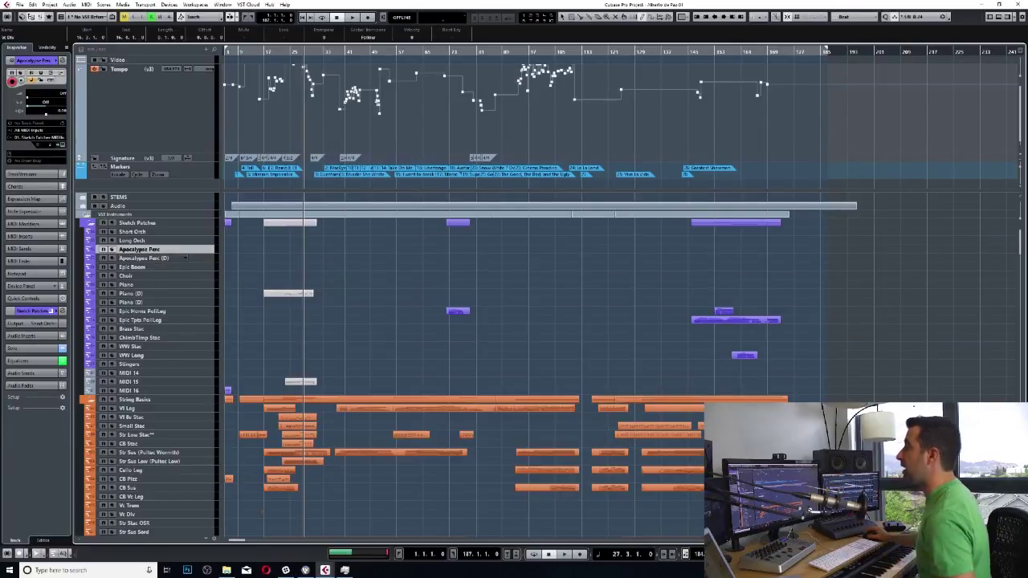
pyautogui.click(173, 257)
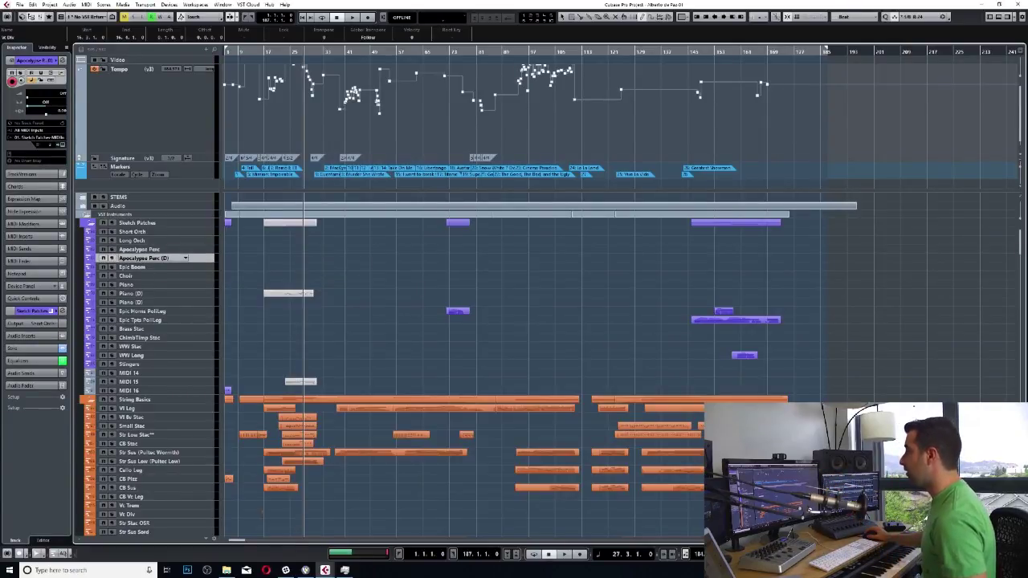
pyautogui.click(161, 267)
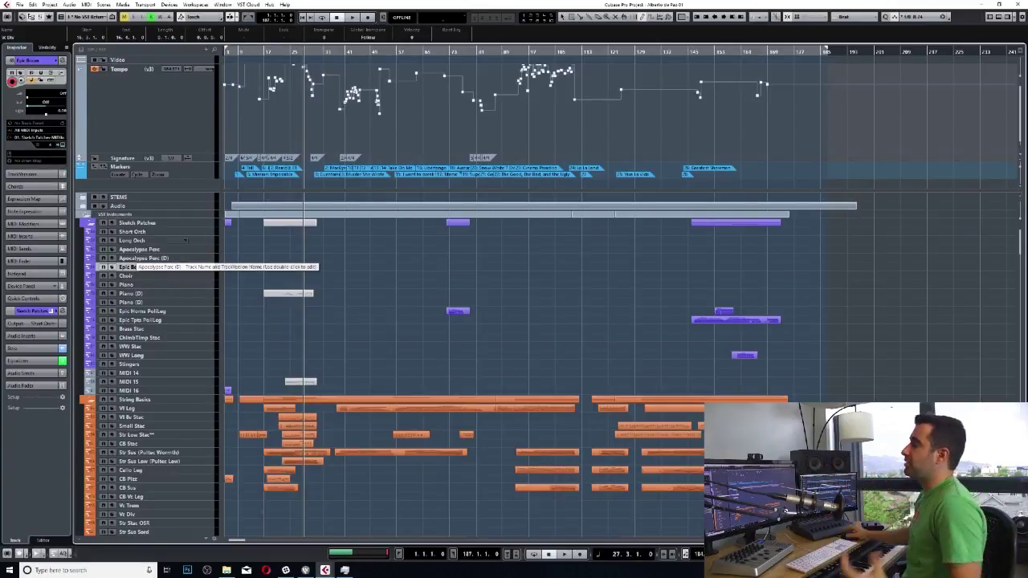
pyautogui.click(136, 231)
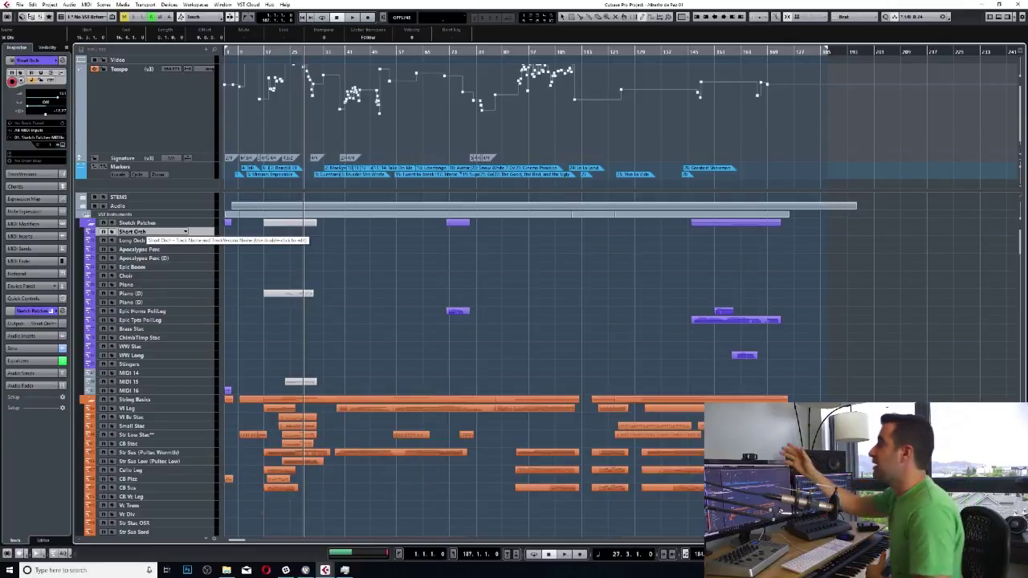
# Step: Select all the tracks in the String Basics folder, from VI Leg through Str Sus Sord
pyautogui.scroll(-6, 149, 237)
pyautogui.scroll(6, 148, 237)
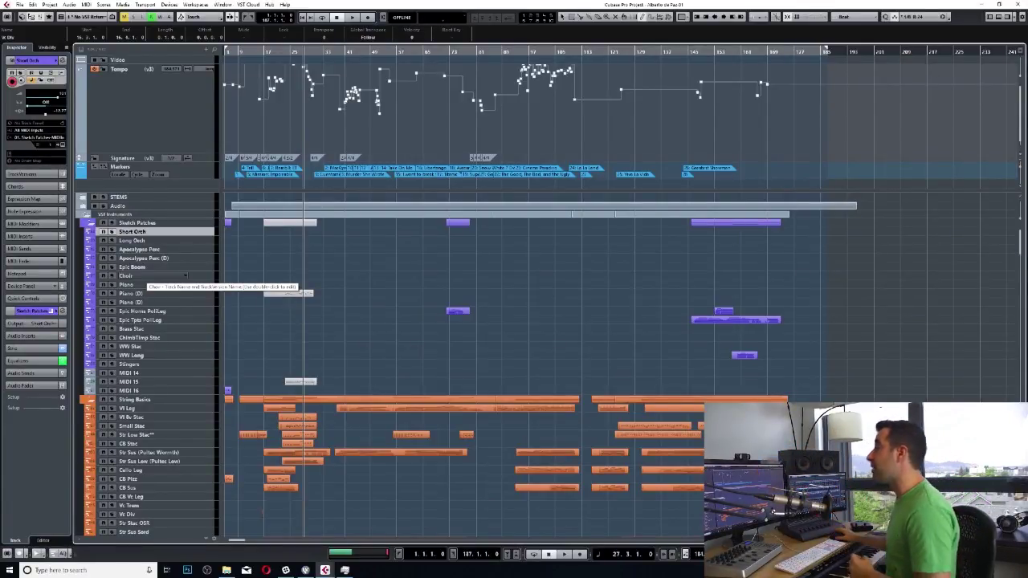
pyautogui.scroll(-6, 187, 275)
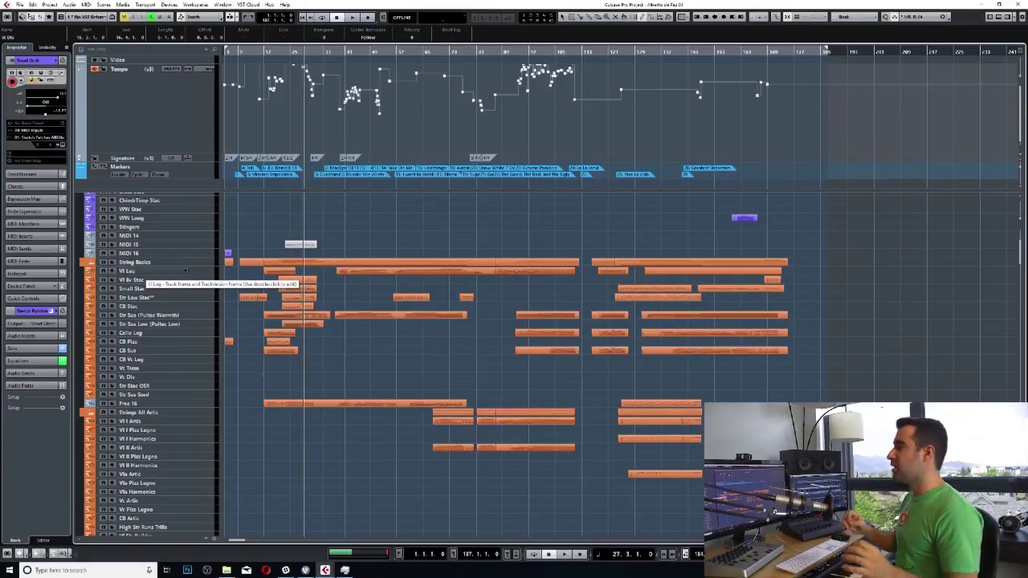
pyautogui.click(133, 271)
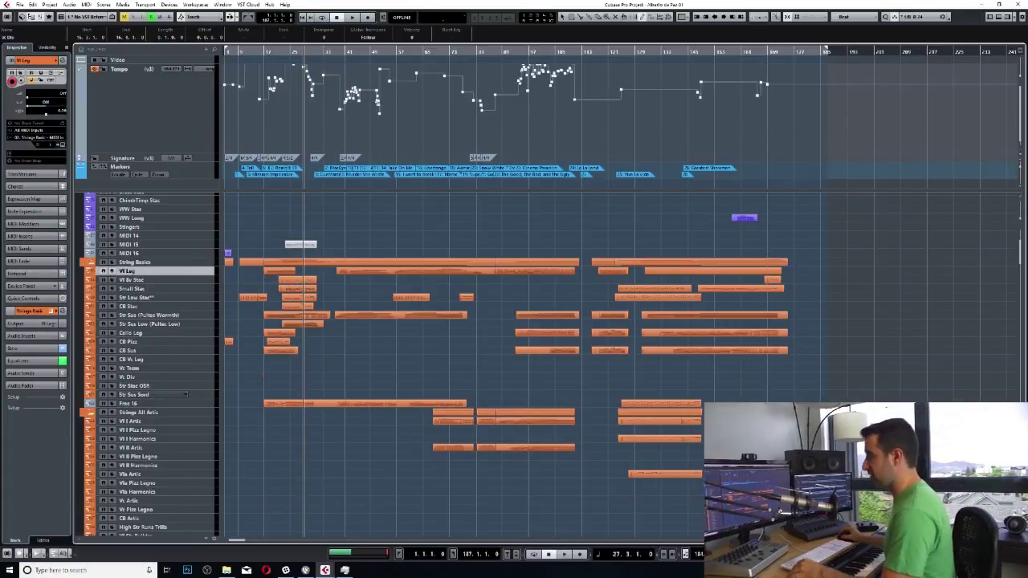
pyautogui.keyDown('shift'); pyautogui.click(145, 394); pyautogui.keyUp('shift')
# Step: Examine the detailed string, horn and brass sections further down the template, and return to the String Basics and Sketch Patches tracks
pyautogui.scroll(-15, 160, 353)
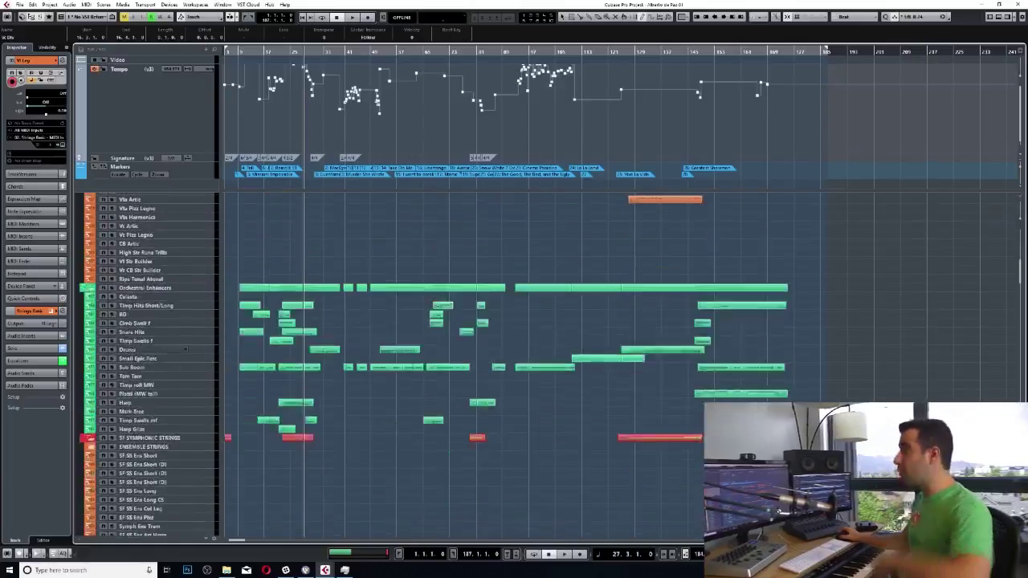
pyautogui.scroll(-5, 185, 354)
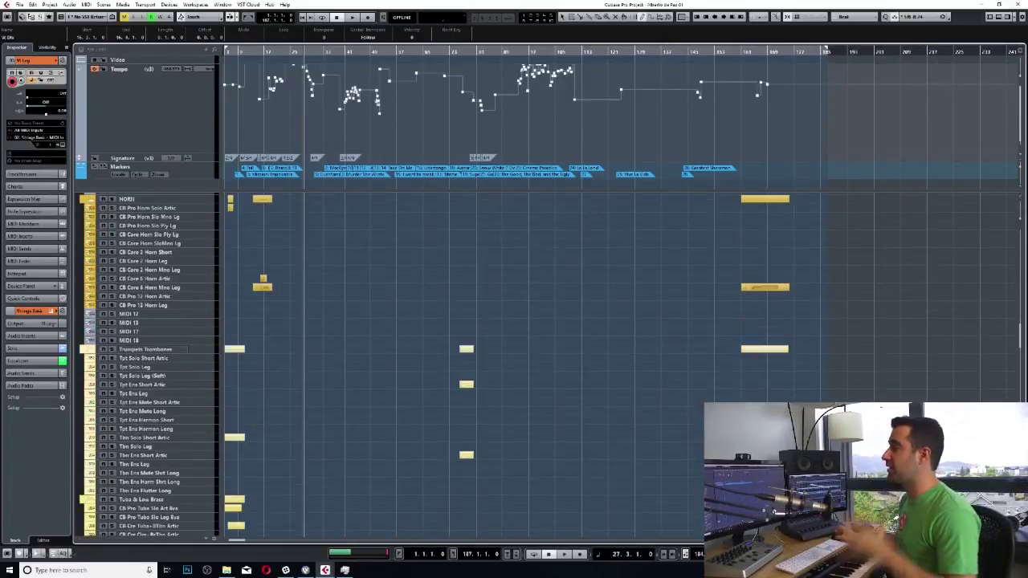
pyautogui.scroll(8, 185, 412)
pyautogui.scroll(10, 186, 412)
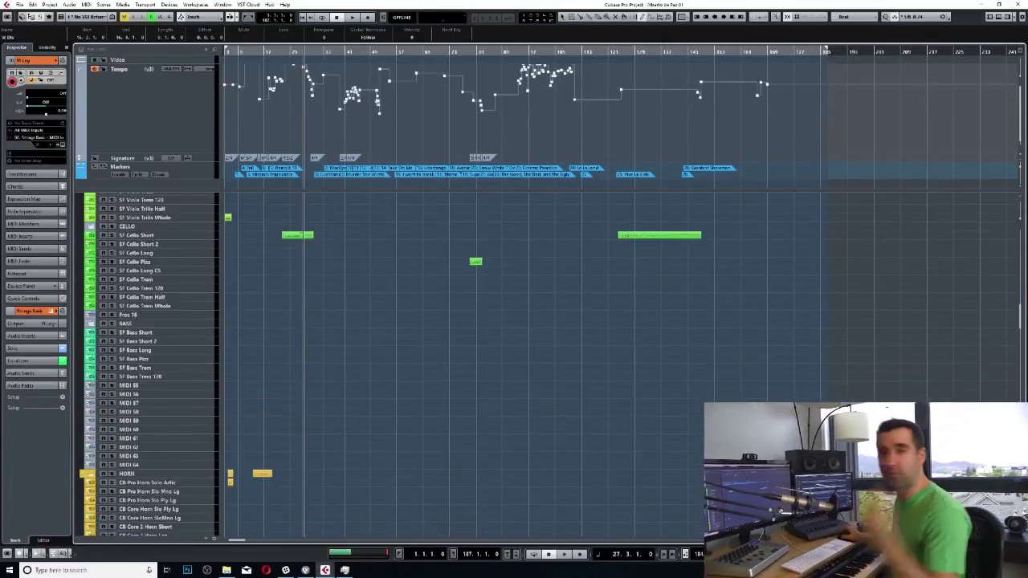
pyautogui.scroll(10, 186, 412)
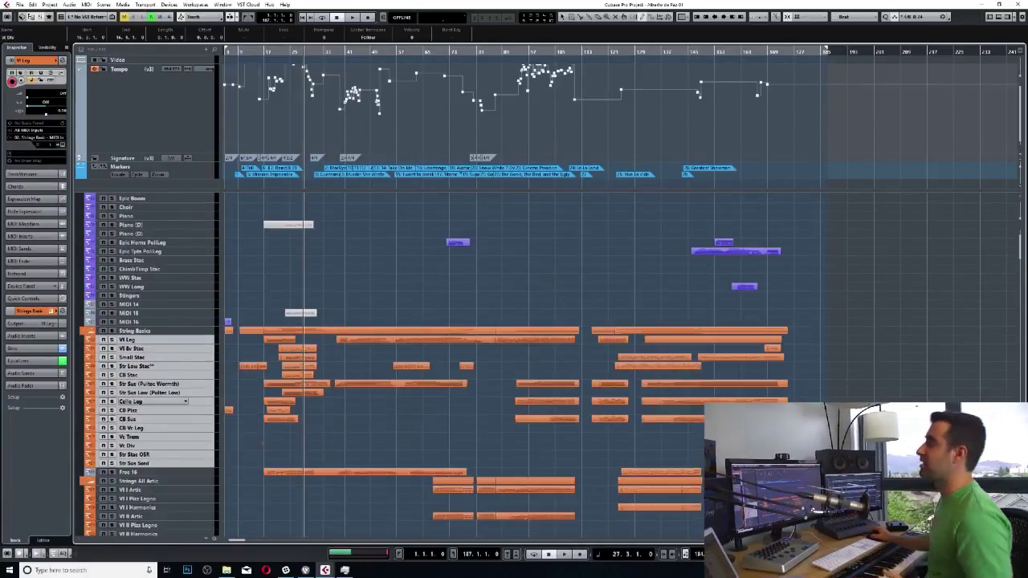
pyautogui.scroll(-10, 186, 410)
pyautogui.scroll(10, 185, 409)
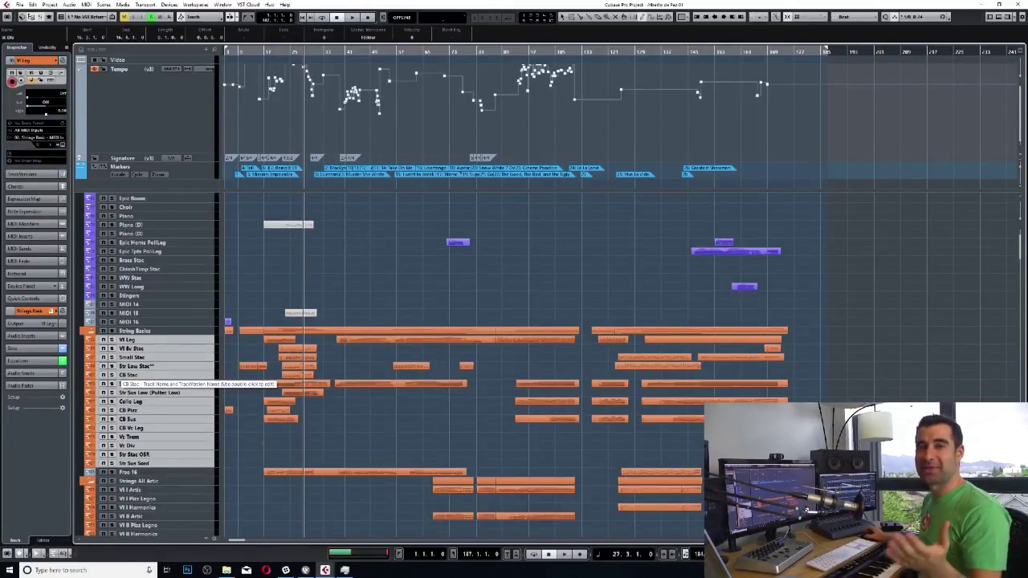
pyautogui.scroll(3, 119, 378)
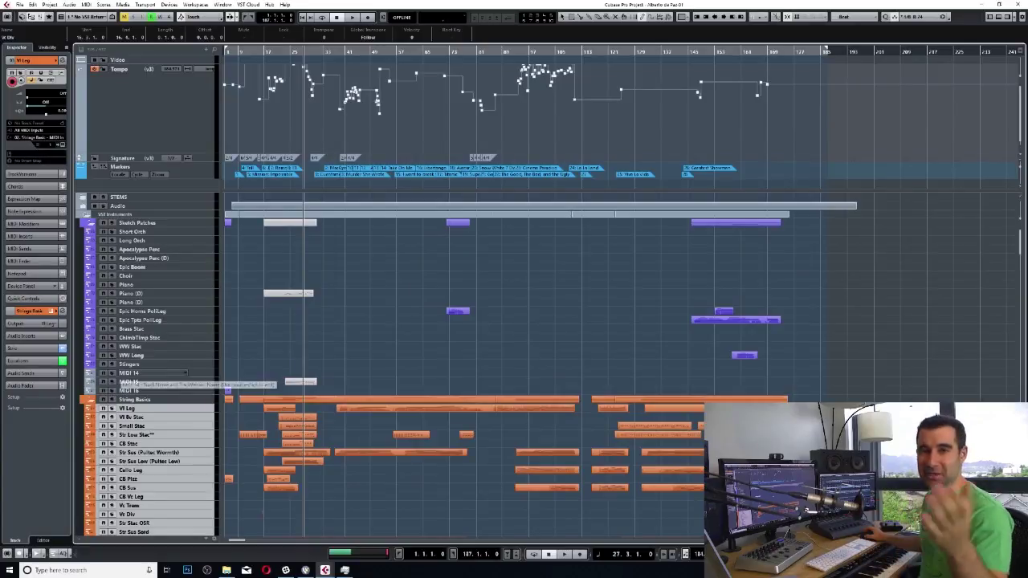
# Step: Look over the String Basics tracks together with the Sketch Patches above them and the Strings All Artic and Orchestral Enhancers sections below
pyautogui.scroll(-5, 119, 377)
pyautogui.scroll(5, 119, 378)
pyautogui.scroll(-5, 178, 353)
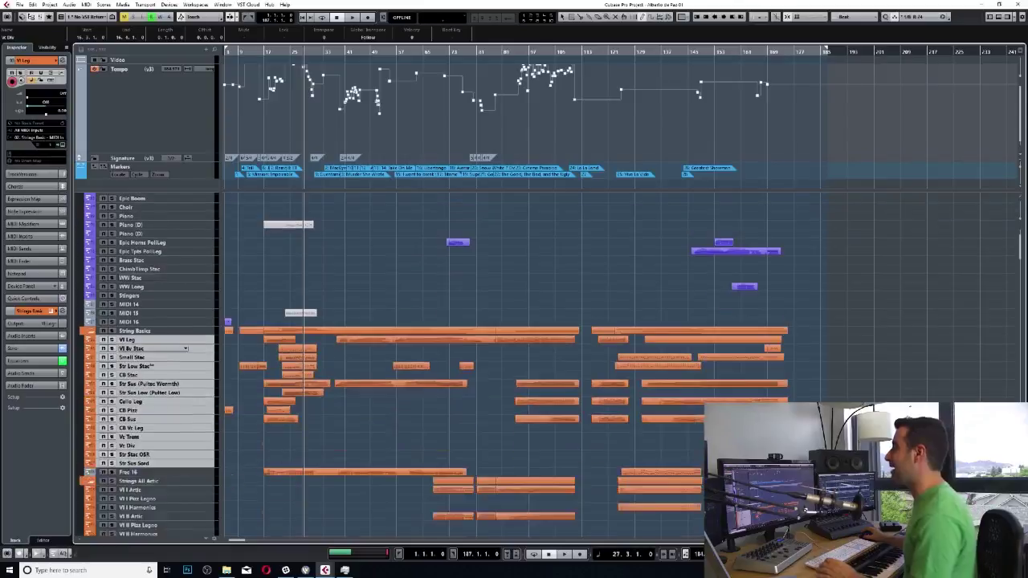
pyautogui.scroll(5, 179, 353)
pyautogui.scroll(-3, 178, 353)
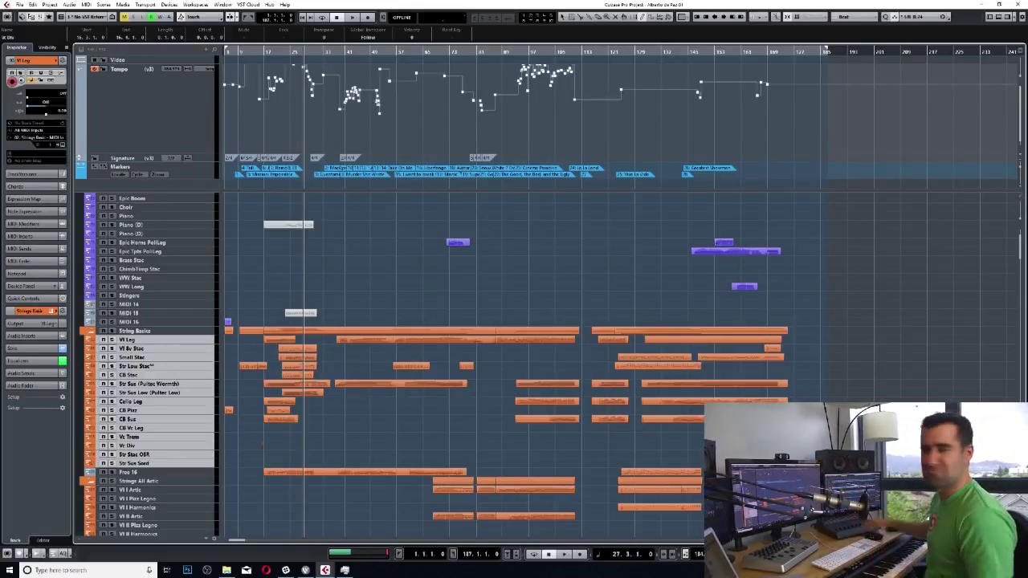
pyautogui.scroll(-5, 152, 281)
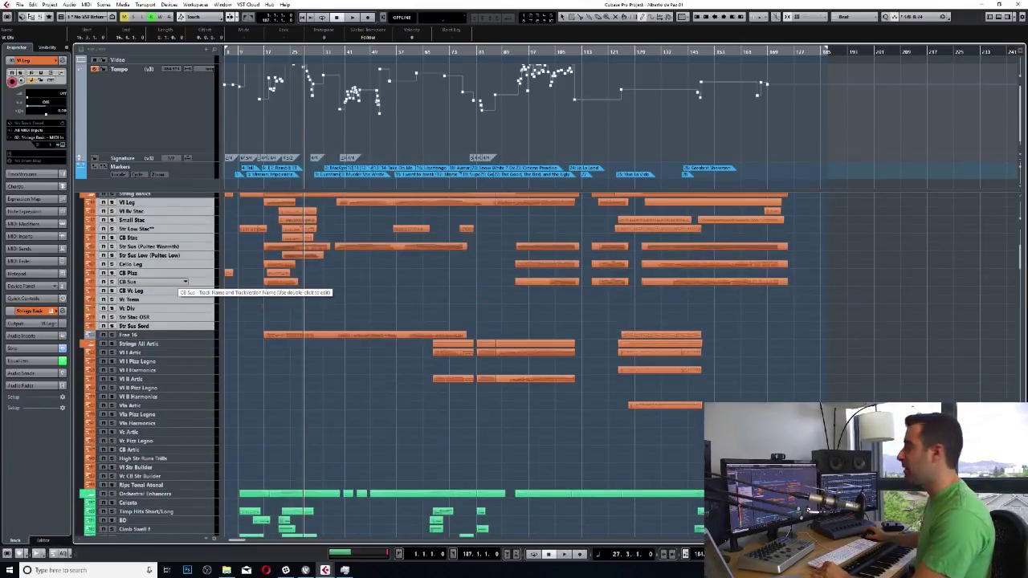
pyautogui.scroll(3, 184, 283)
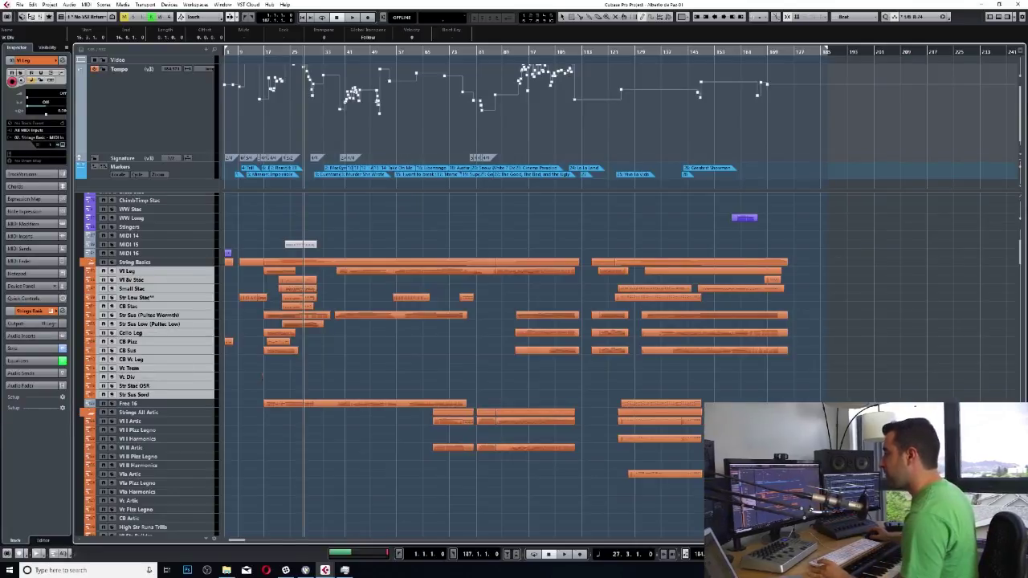
# Step: Select the Str Sus Sord, VI Leg and Str Low Stac** tracks in turn within the String Basics folder
pyautogui.click(161, 394)
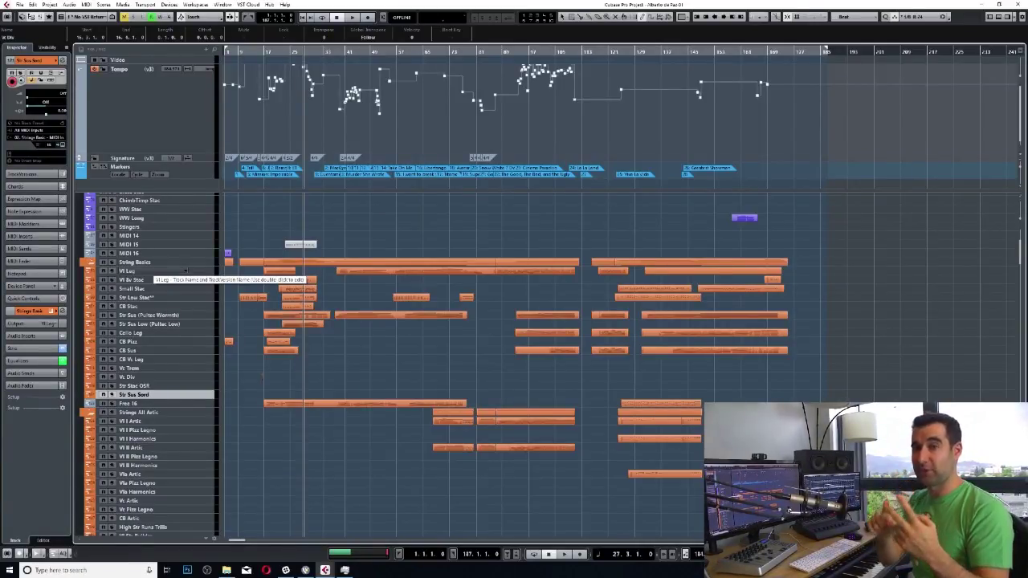
pyautogui.click(149, 272)
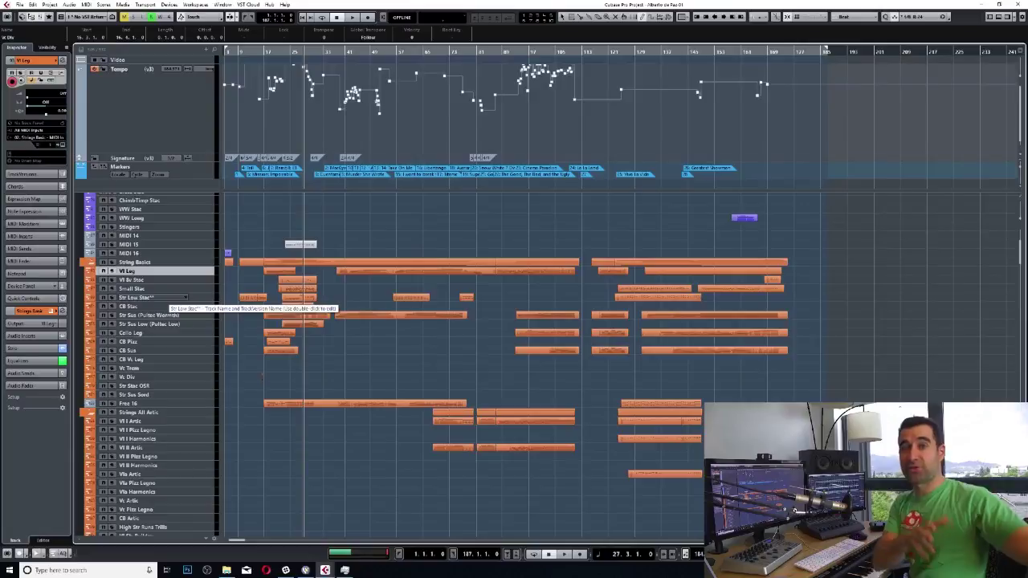
pyautogui.doubleClick(165, 299)
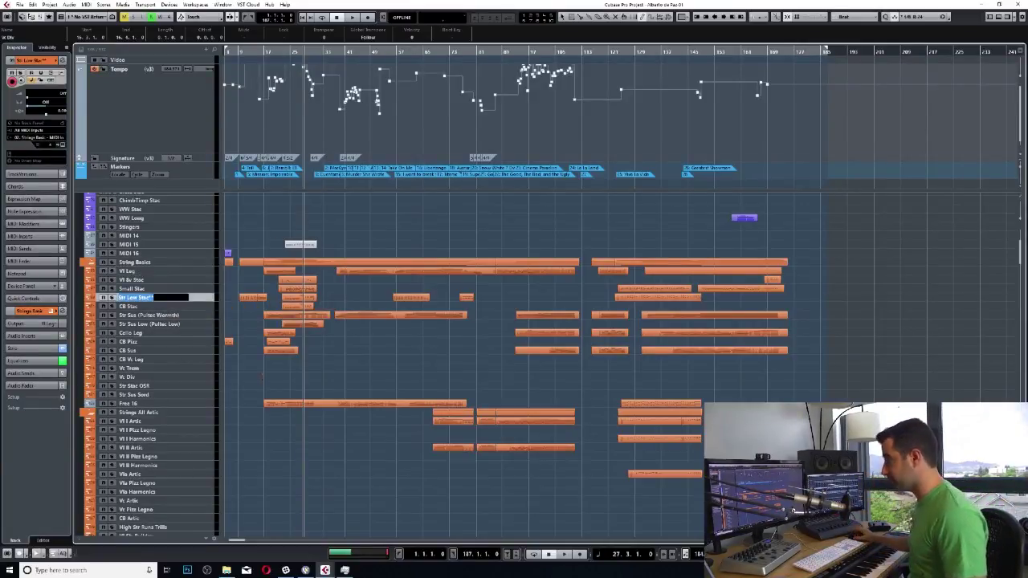
pyautogui.press('Escape')
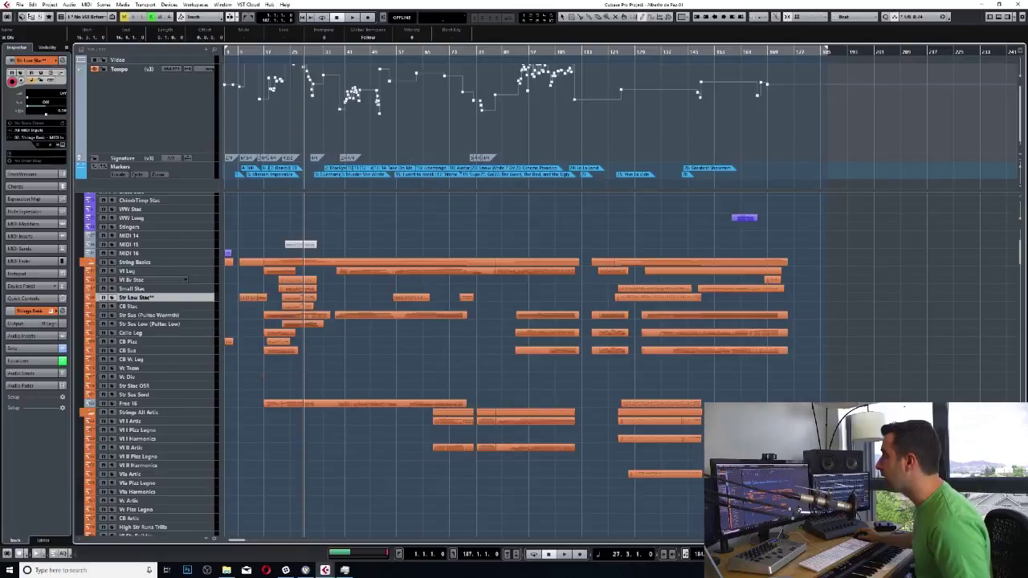
# Step: Present the violin legato and staccato patches by selecting VI Leg, Small Stac, VI 8v Stac and VI Leg again
pyautogui.click(132, 271)
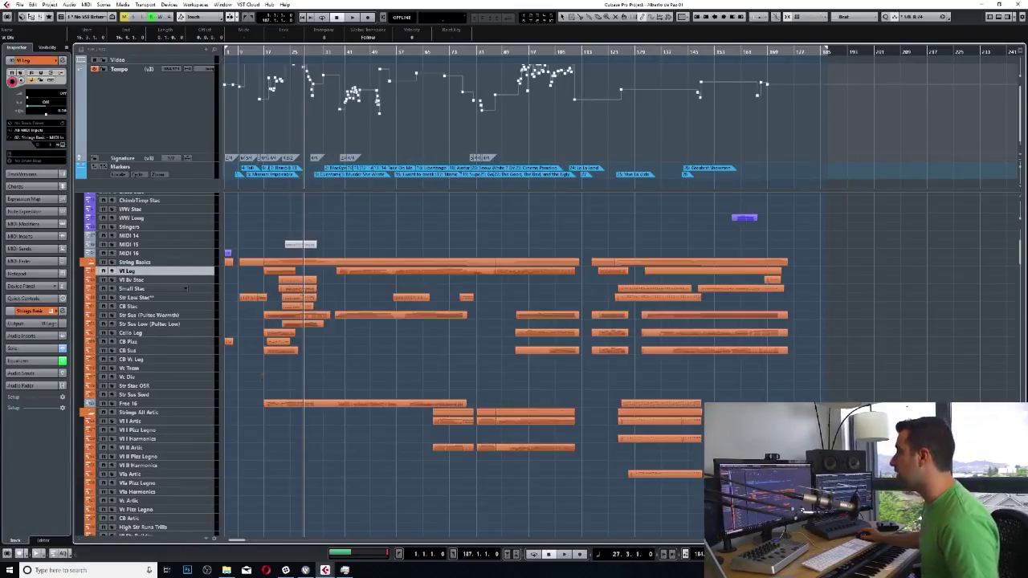
pyautogui.click(132, 289)
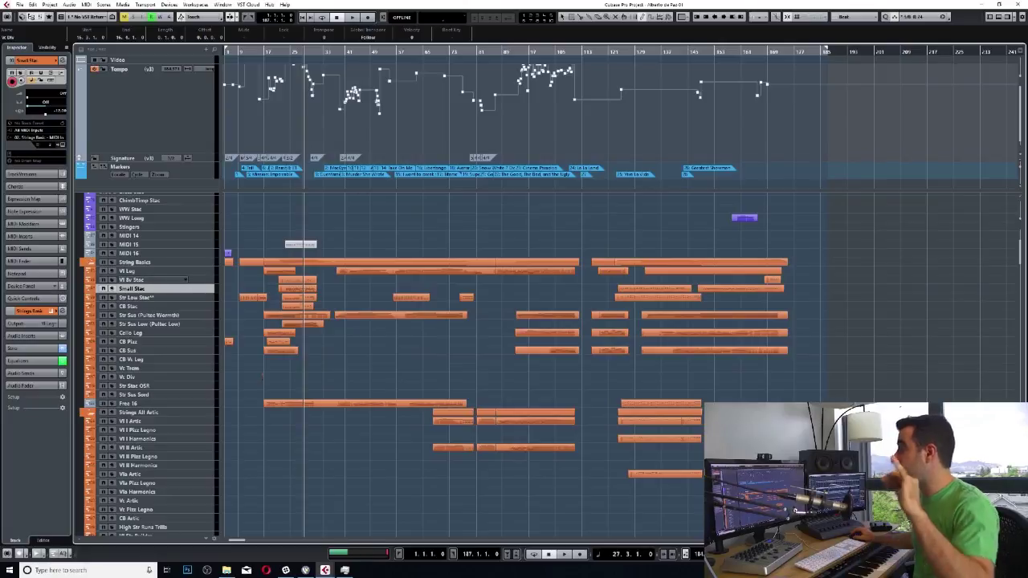
pyautogui.click(132, 279)
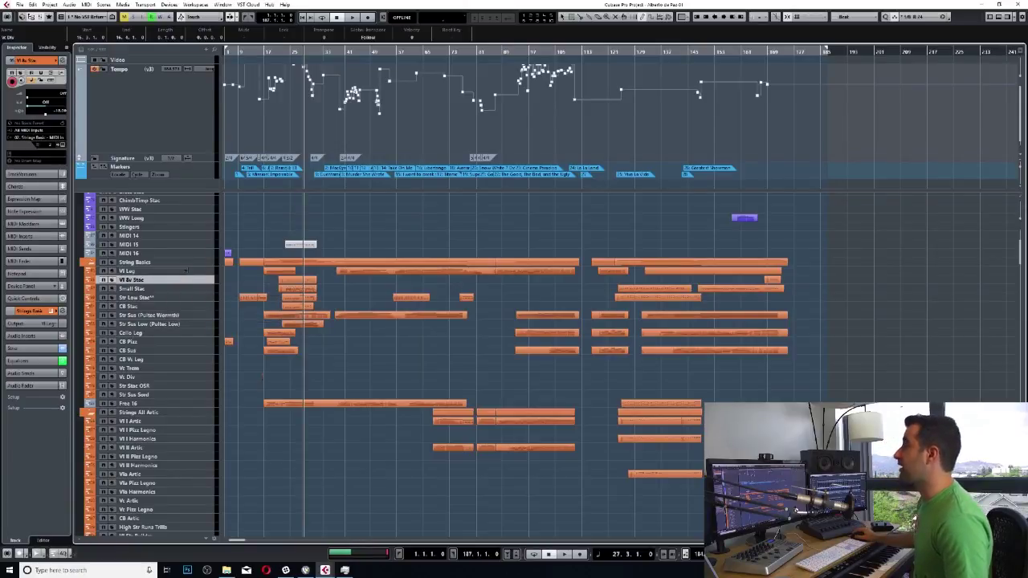
pyautogui.click(133, 271)
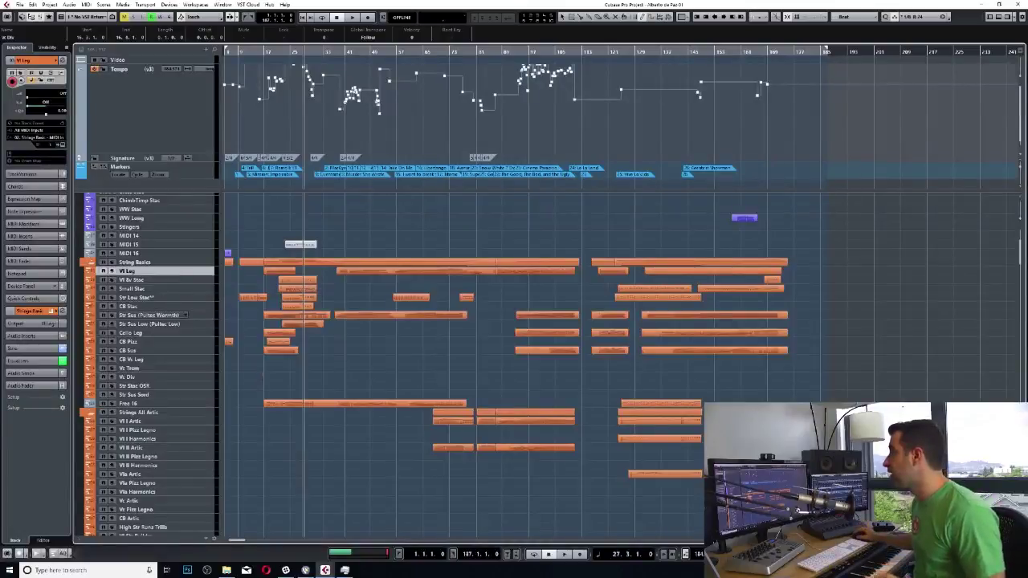
# Step: Select Vc Trem, Vc Div, Str Stac OSR and Str Sus Sord one after another to present the last String Basics patches
pyautogui.click(160, 368)
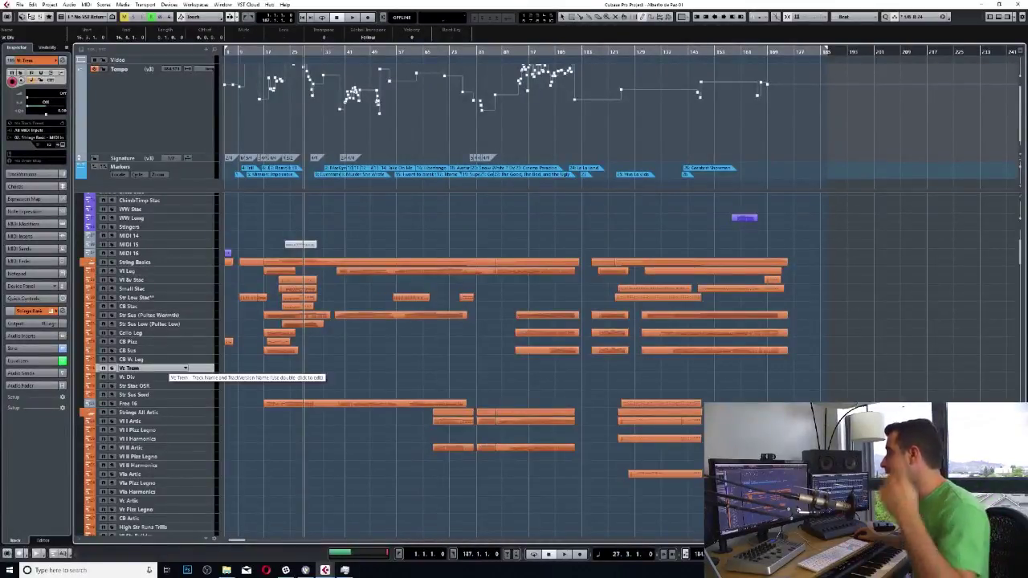
pyautogui.click(152, 377)
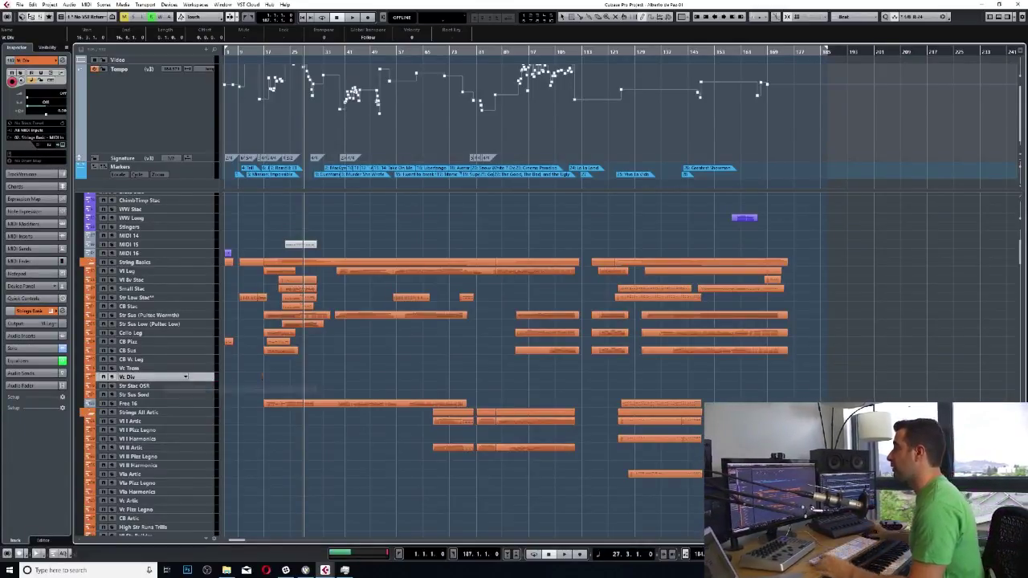
pyautogui.click(134, 385)
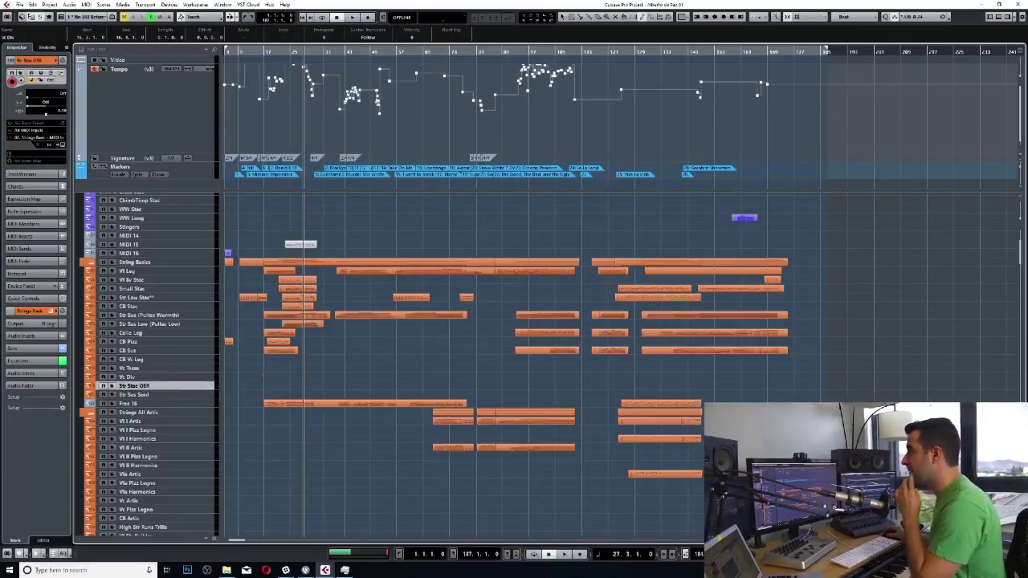
pyautogui.click(134, 394)
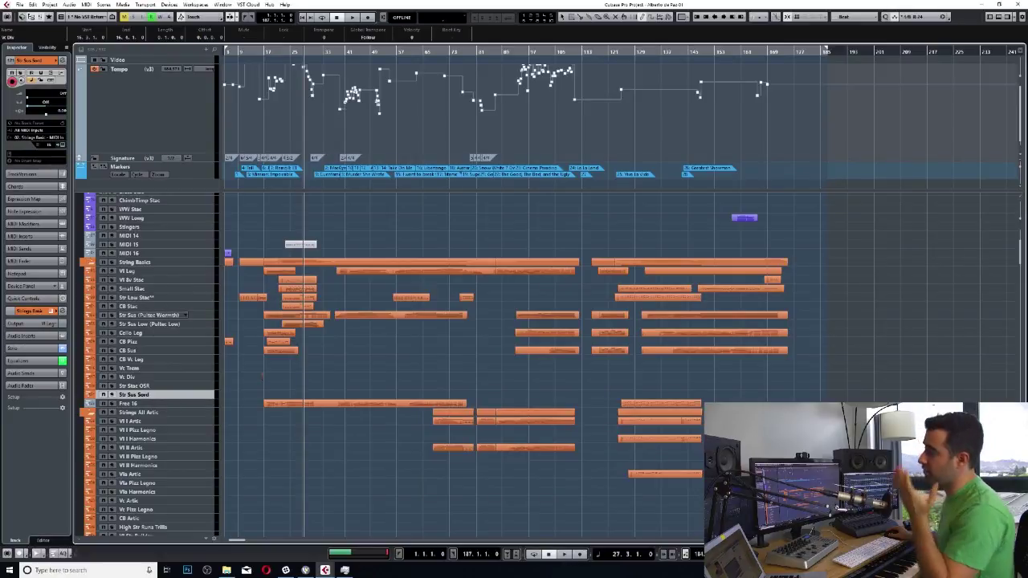
# Step: Select Str Sus (Pultec Warmth) and Str Sus Low (Pultec Low) in turn, and look over the channel inserts in the MixConsole
pyautogui.click(149, 314)
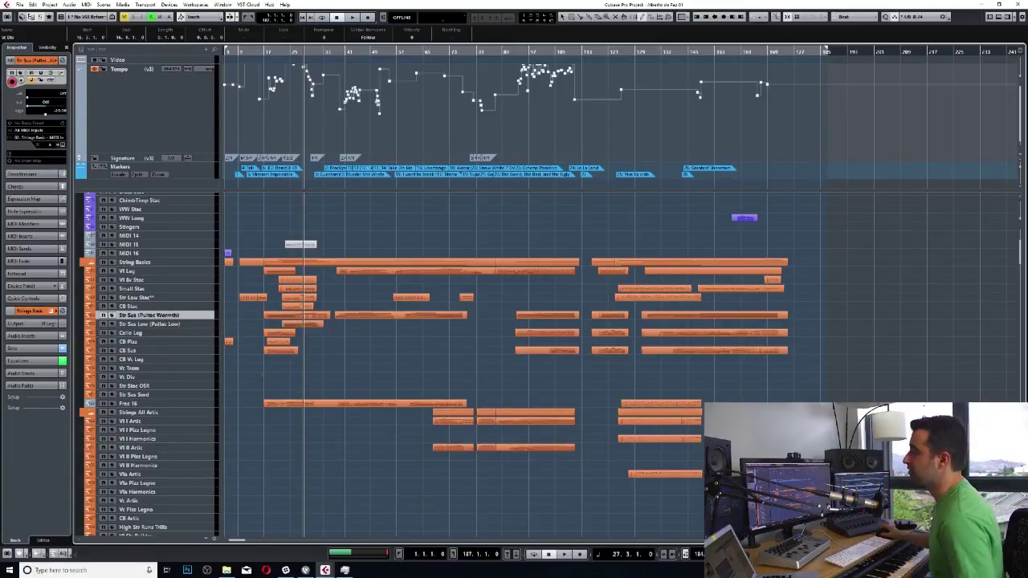
pyautogui.click(160, 323)
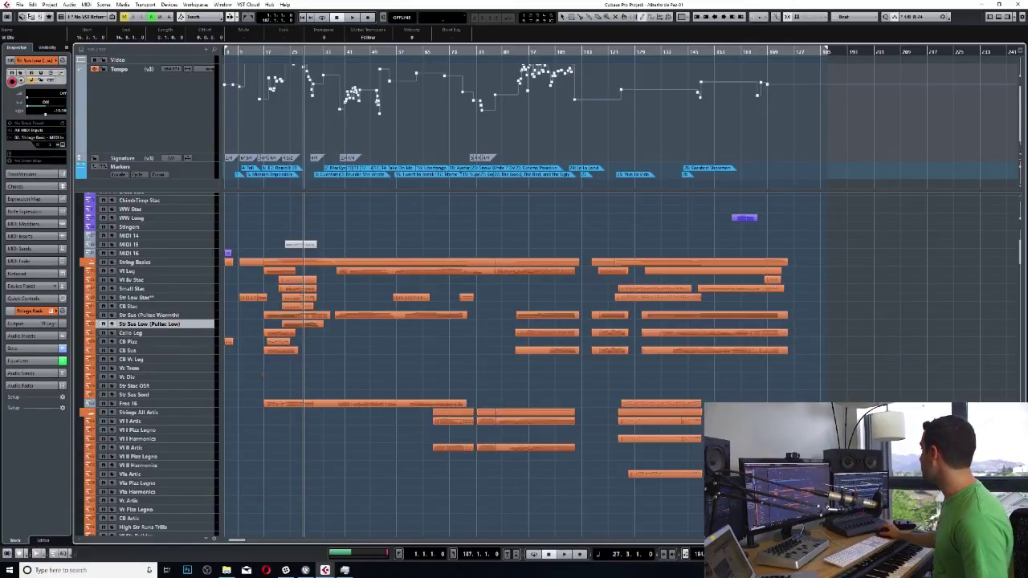
pyautogui.press('F3')
pyautogui.moveTo(593, 195); pyautogui.dragTo(460, 99)
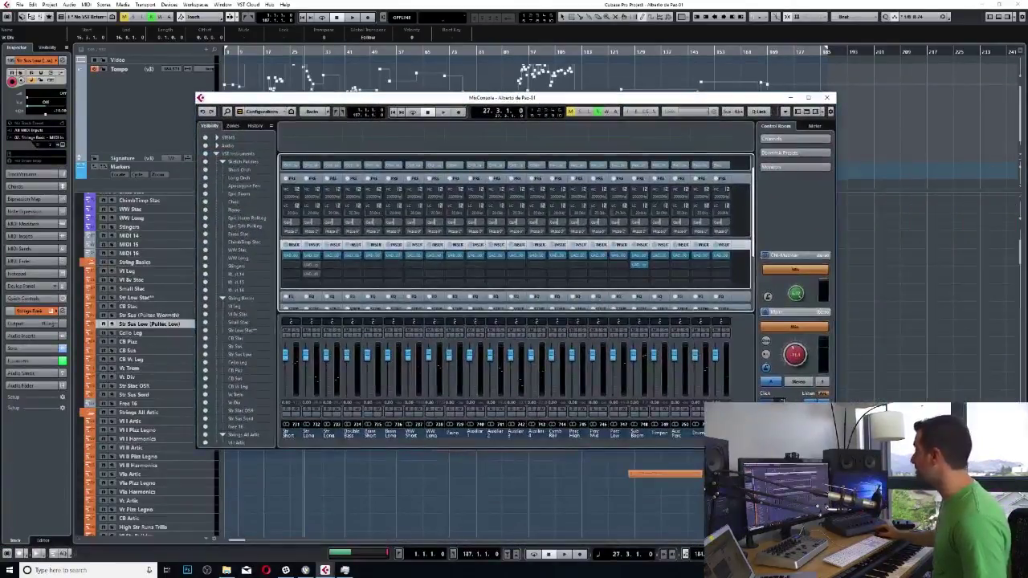
pyautogui.hscroll(-3, 514, 377)
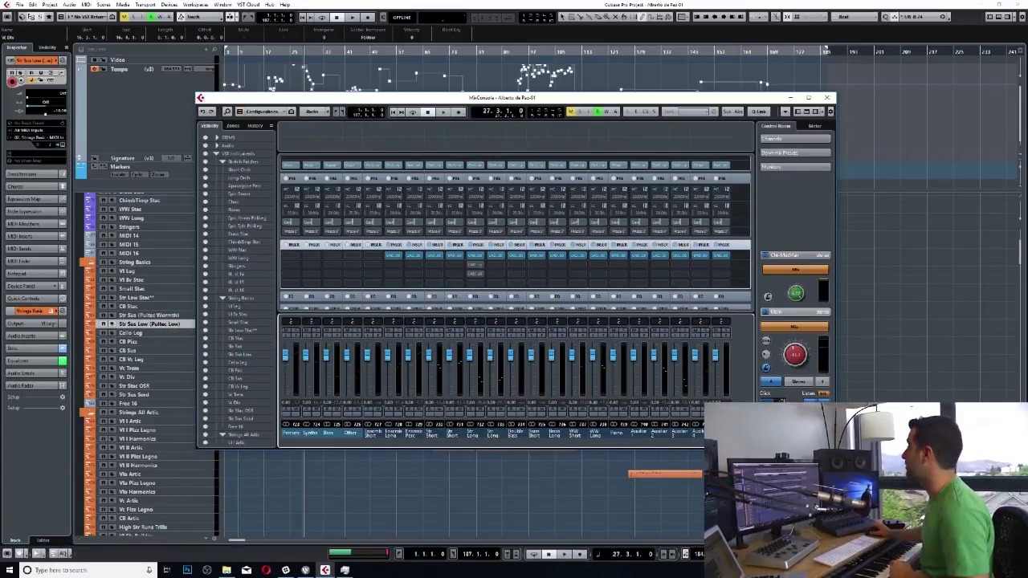
pyautogui.press('F3')
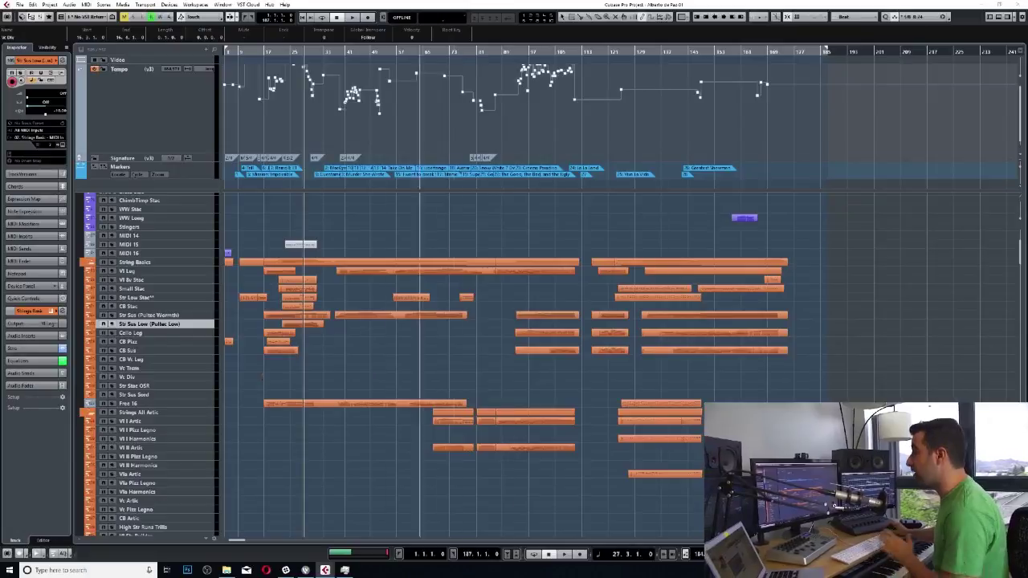
# Step: Select the Strings All Artic tracks from VI I Artic through Vc CB Str Builder
pyautogui.scroll(5, 482, 362)
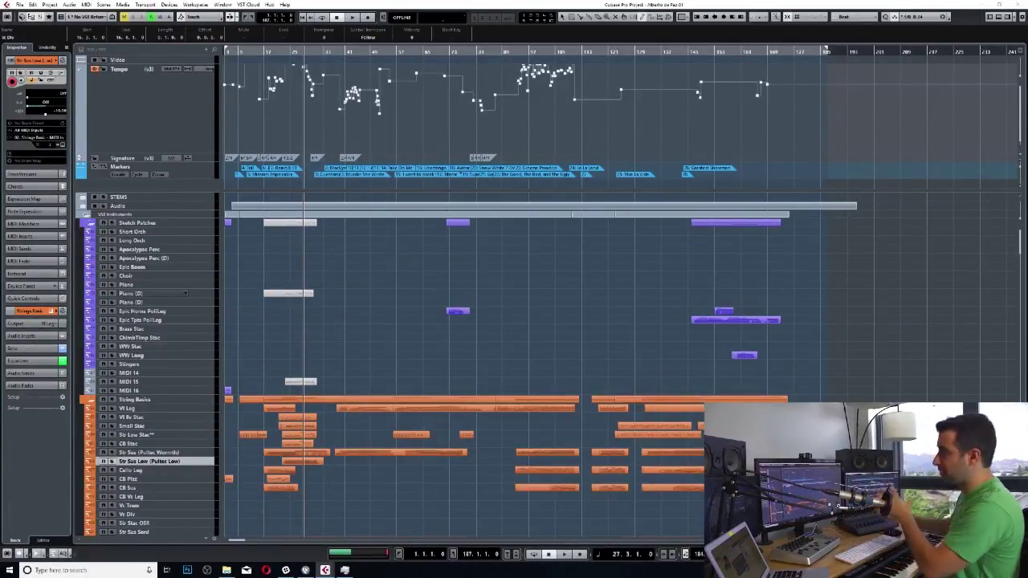
pyautogui.scroll(-8, 179, 289)
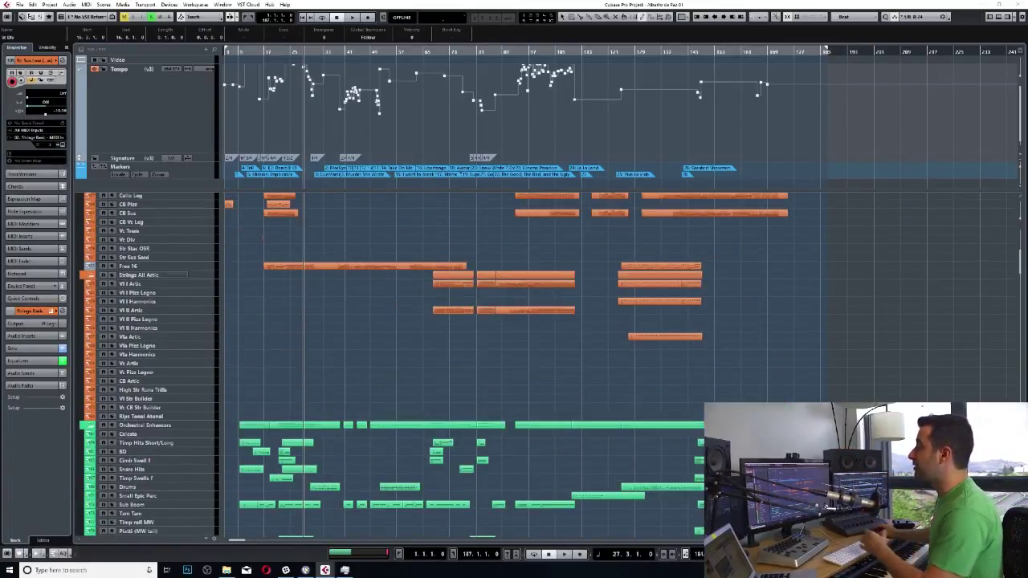
pyautogui.click(178, 284)
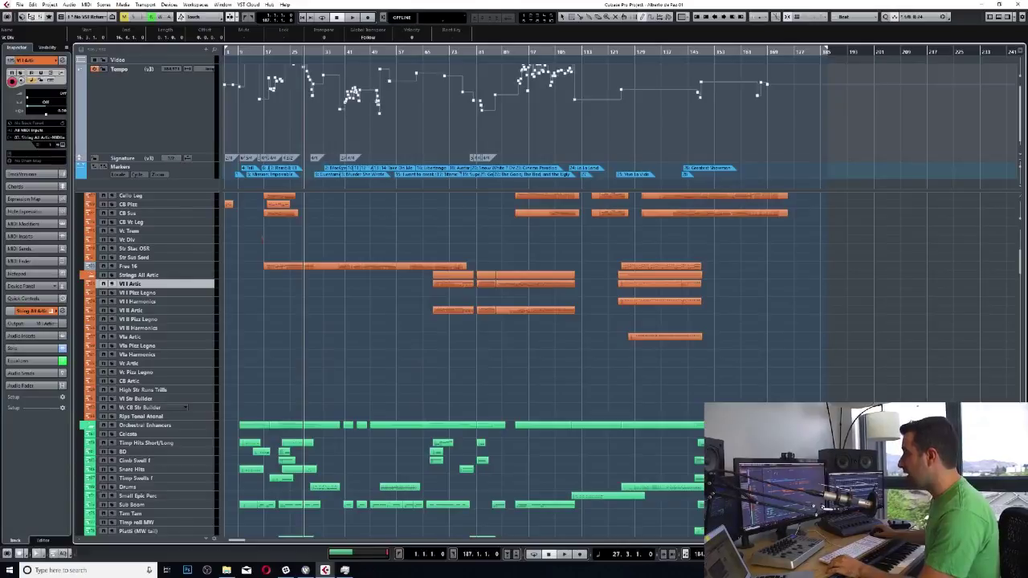
pyautogui.keyDown('shift'); pyautogui.click(152, 407); pyautogui.keyUp('shift')
# Step: Select the Orchestral Enhancers folder together with all its tracks down to Harp Gliss
pyautogui.scroll(-5, 152, 408)
pyautogui.click(160, 288)
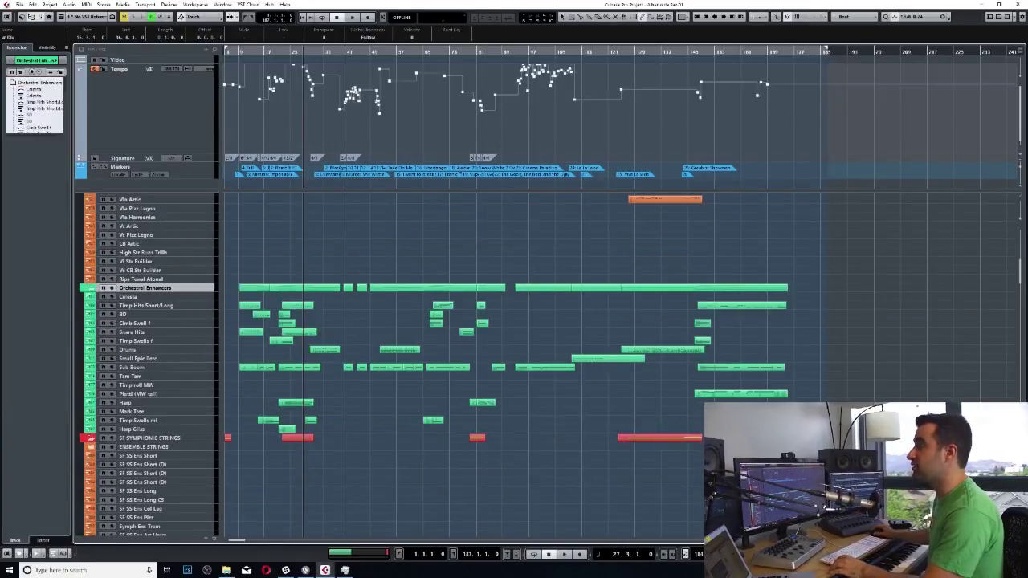
pyautogui.keyDown('shift'); pyautogui.click(185, 430); pyautogui.keyUp('shift')
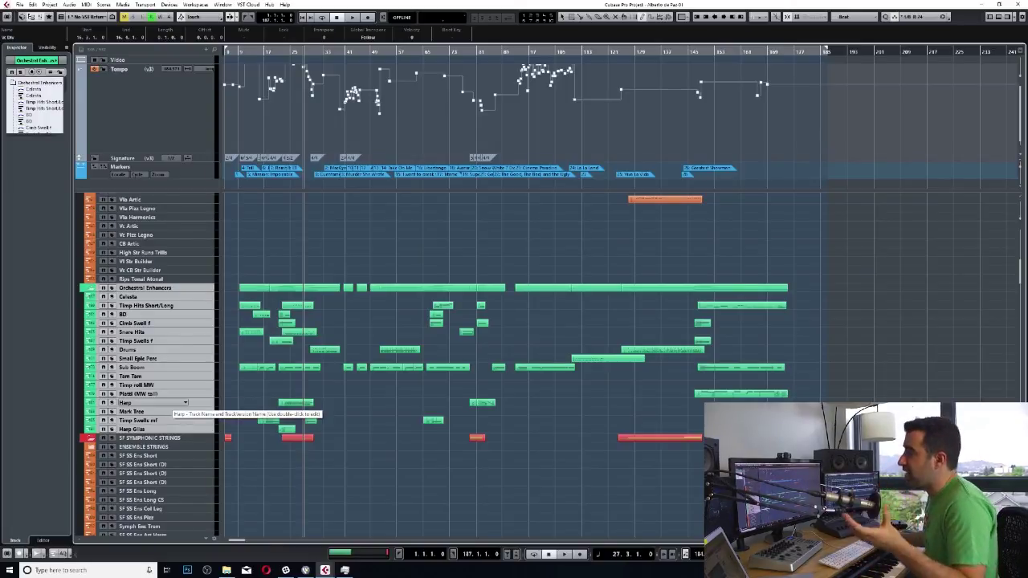
# Step: Select BD, Celesta, Sub Boom and Drums in turn to present individual Orchestral Enhancers tracks
pyautogui.click(161, 314)
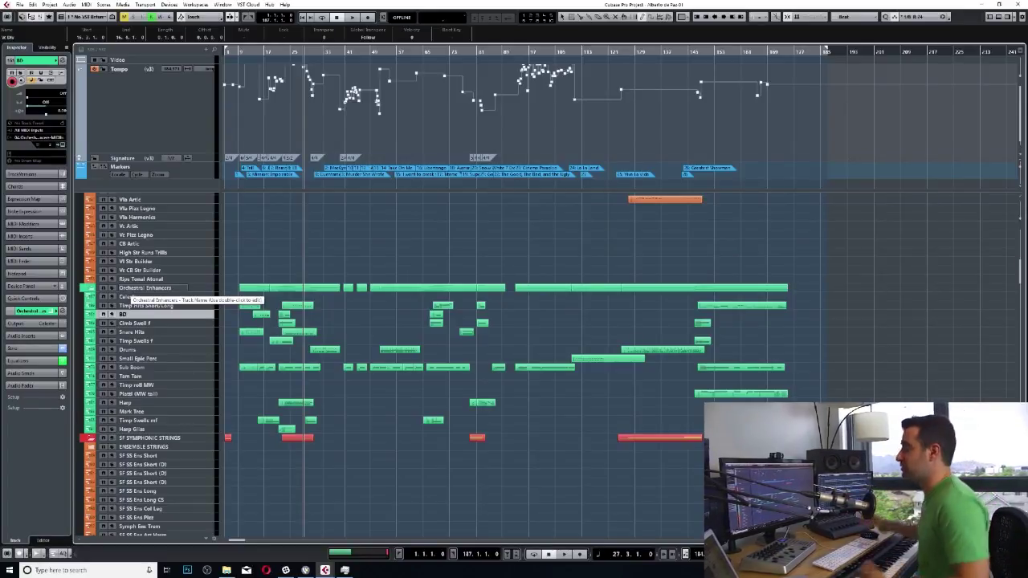
pyautogui.click(129, 296)
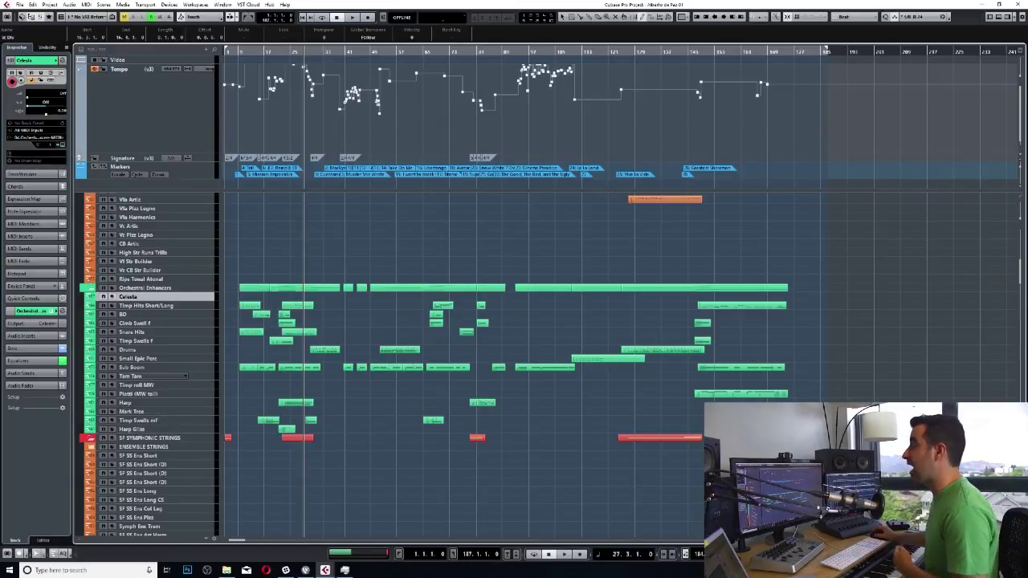
pyautogui.click(132, 368)
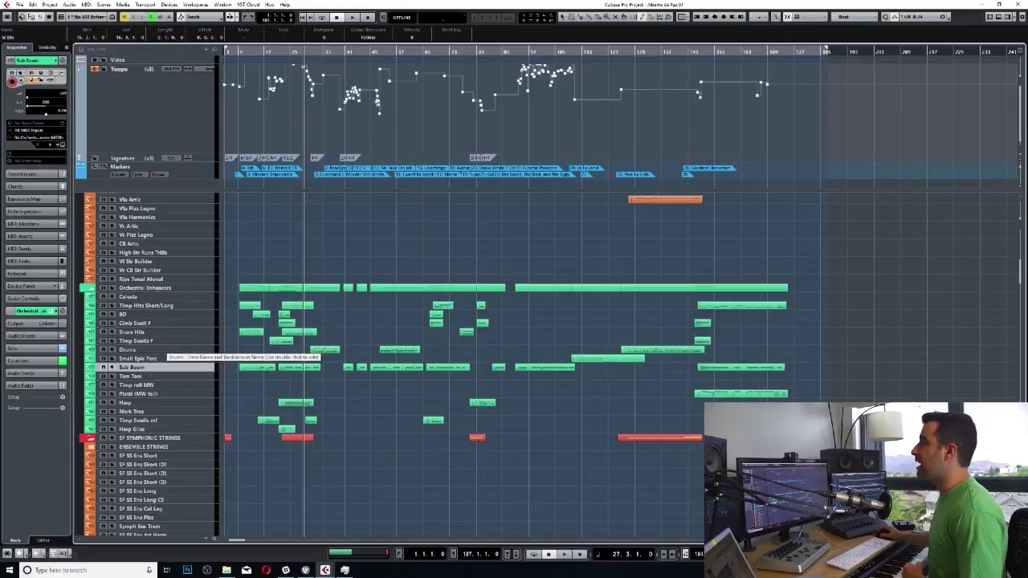
pyautogui.click(156, 350)
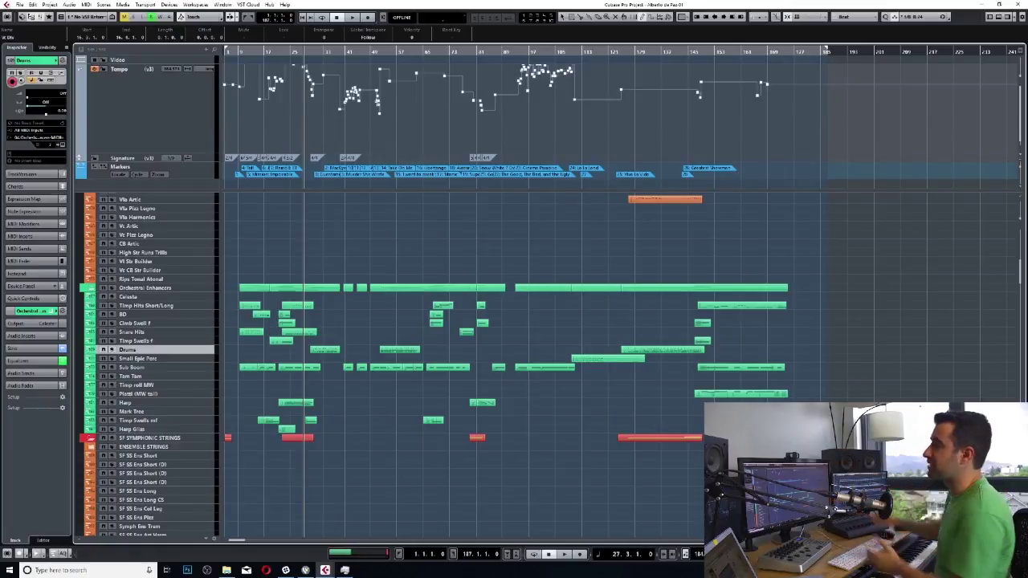
# Step: Select all the tracks from VI I Artic through Rips Tonal Atonal, and finish with only the Strings All Artic folder selected
pyautogui.scroll(15, 482, 362)
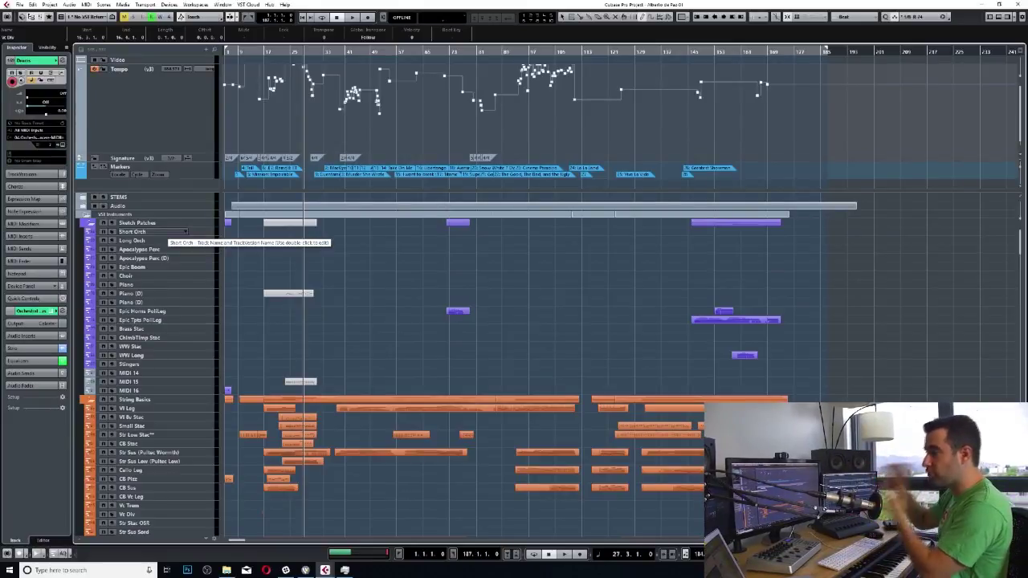
pyautogui.scroll(-15, 185, 233)
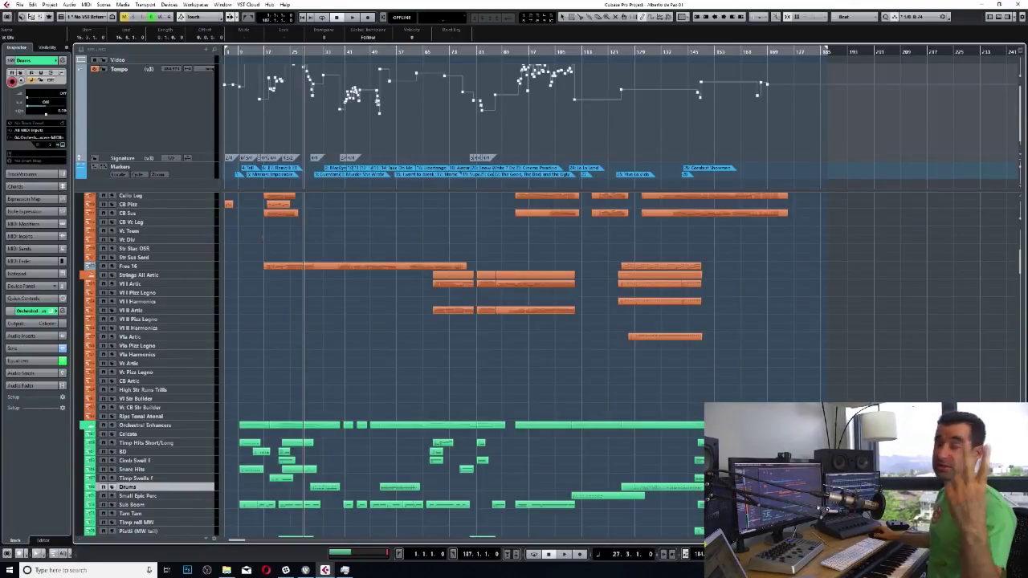
pyautogui.click(133, 284)
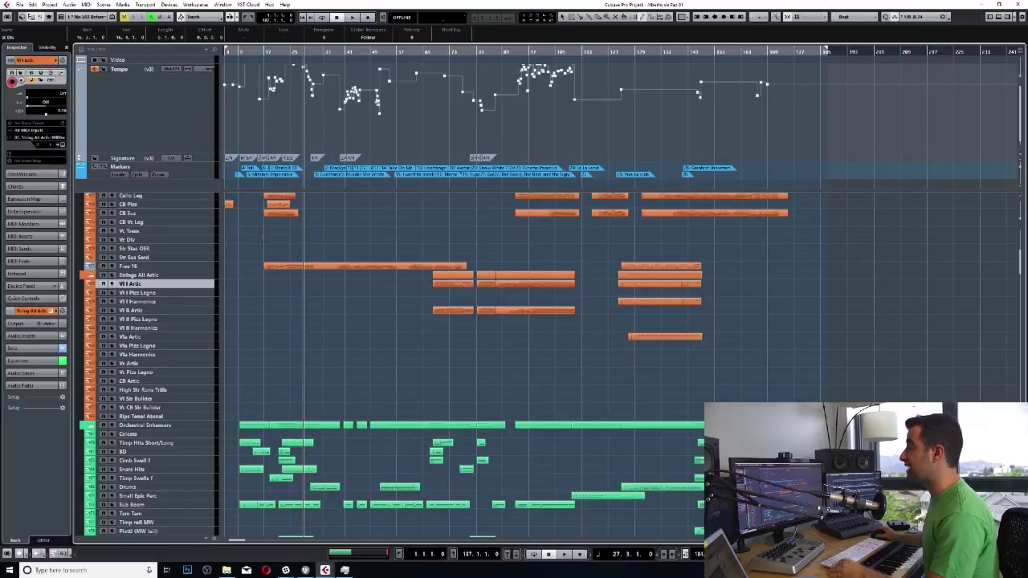
pyautogui.keyDown('shift'); pyautogui.click(140, 416); pyautogui.keyUp('shift')
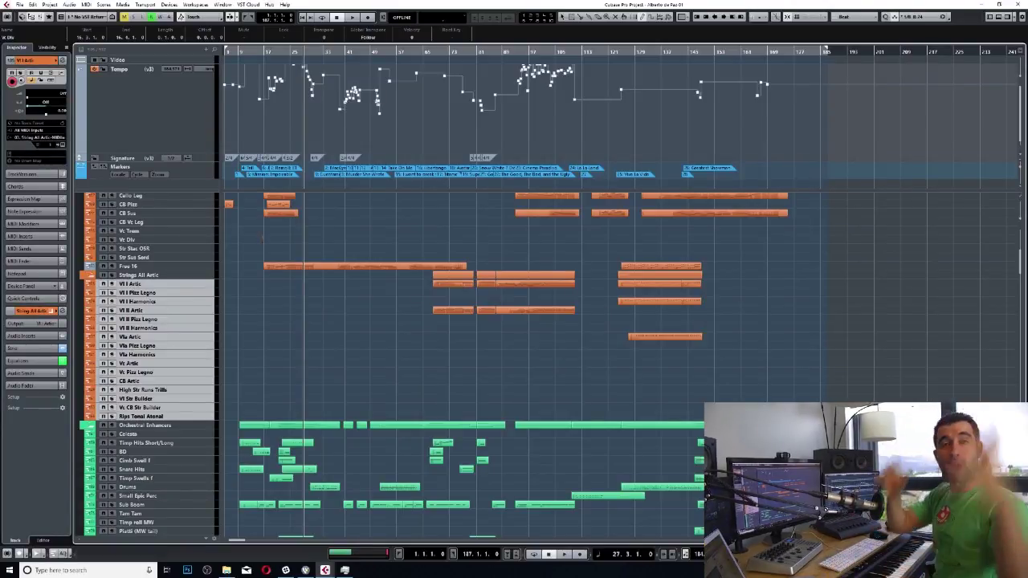
pyautogui.rightClick(184, 288)
pyautogui.press('Escape')
pyautogui.click(140, 275)
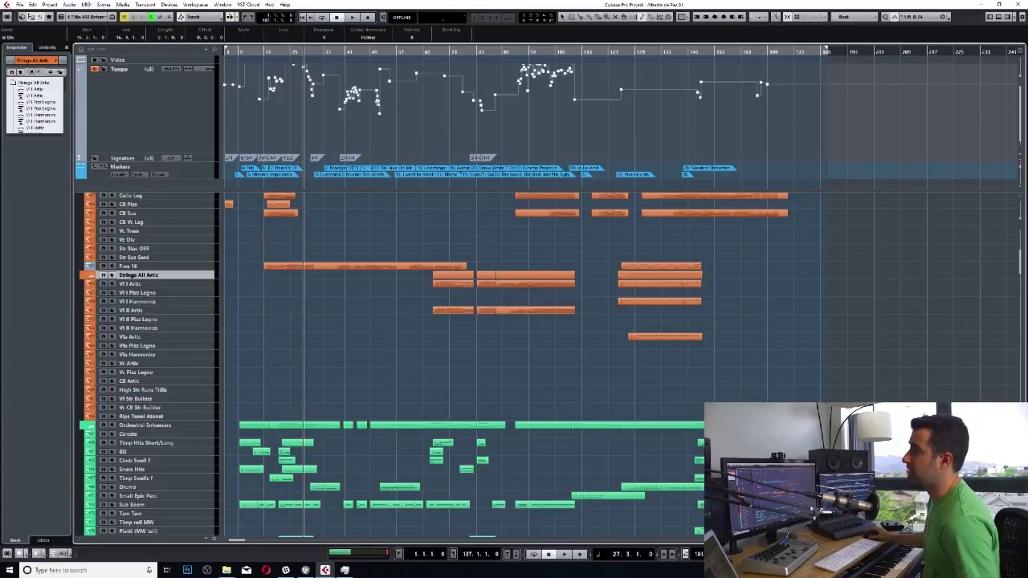
# Step: Select VI I Artic, VI I Pizz Legno, VI I Artic again and Vc CB Str Builder to present individual all-articulation string tracks
pyautogui.click(132, 283)
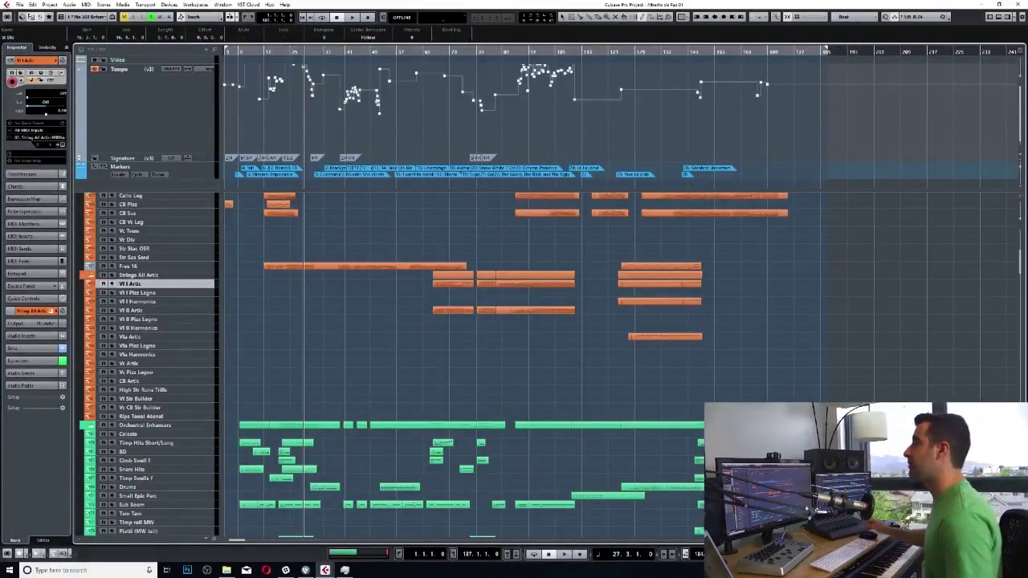
pyautogui.press('Down')
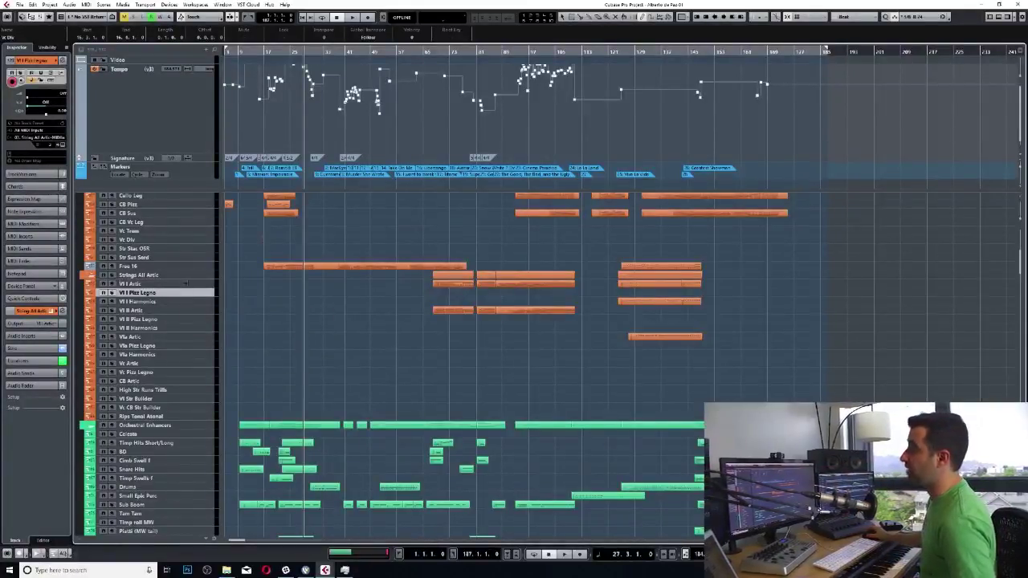
pyautogui.click(160, 283)
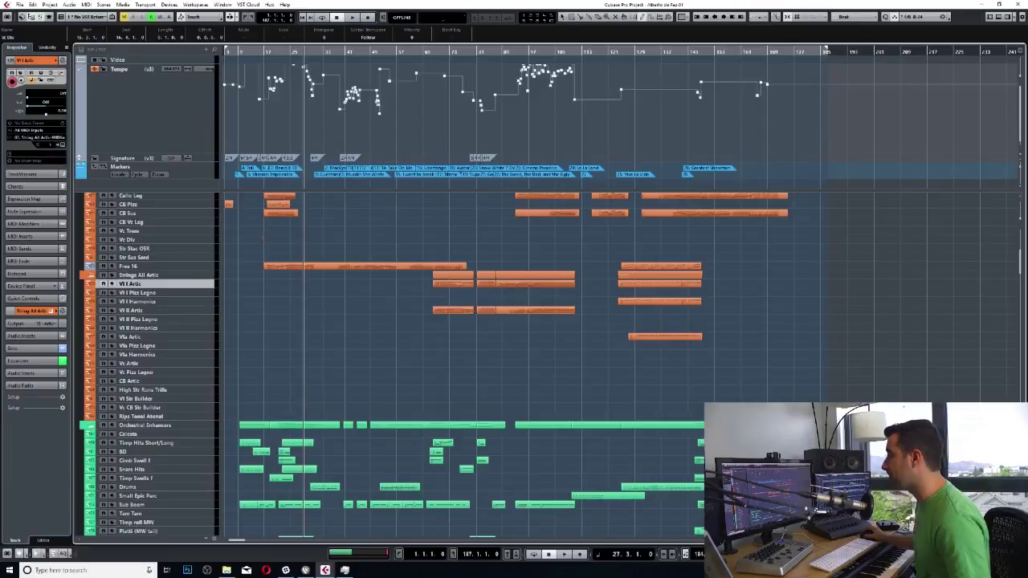
pyautogui.click(152, 407)
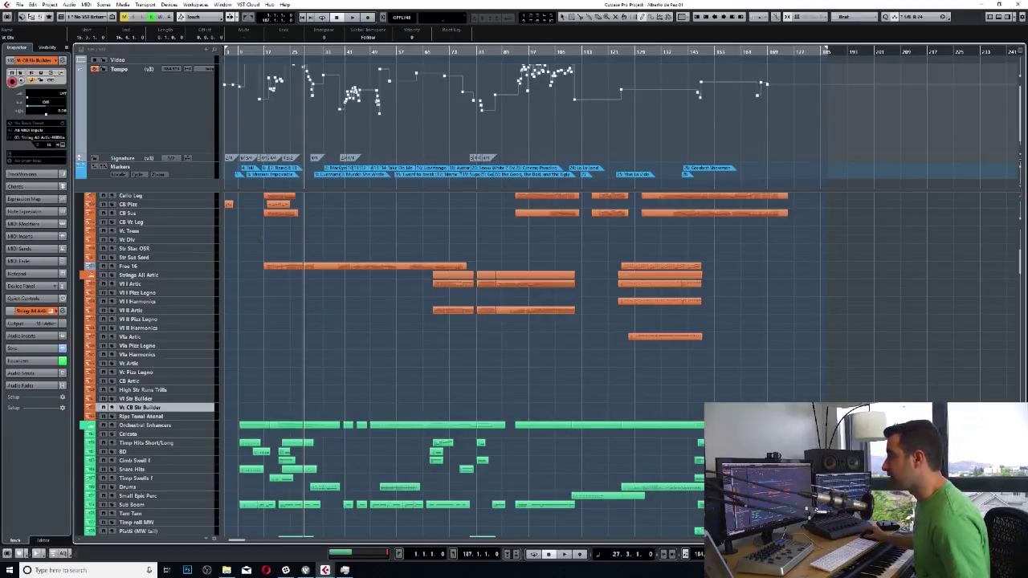
# Step: Examine the detailed sections from SF Symphonic Strings through Horn, Trumpets Trombones, Tuba & Low Brass and Woodwinds Ens to Zebra
pyautogui.scroll(-5, 482, 362)
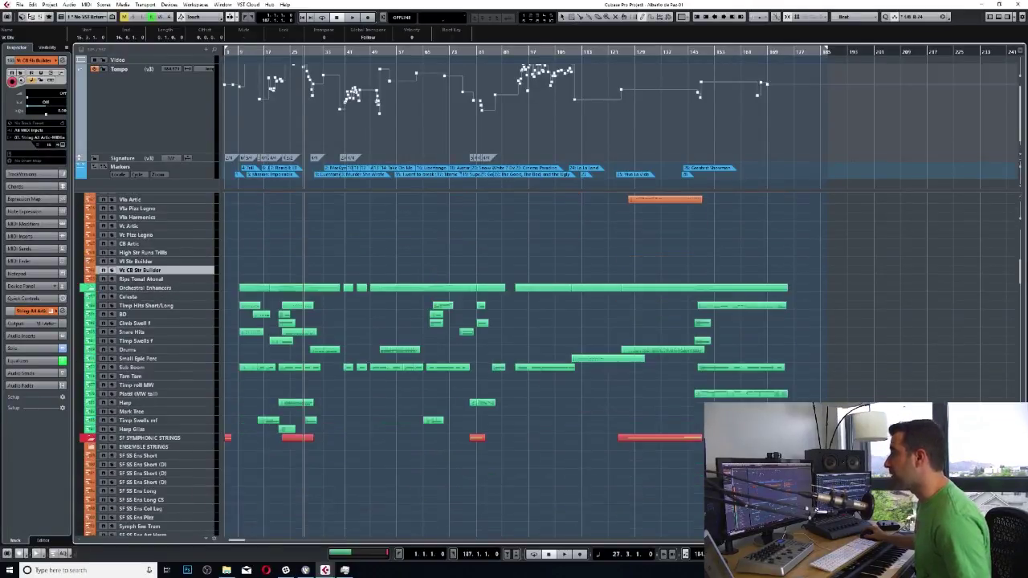
pyautogui.scroll(-2, 185, 245)
pyautogui.scroll(3, 185, 305)
pyautogui.scroll(-3, 184, 344)
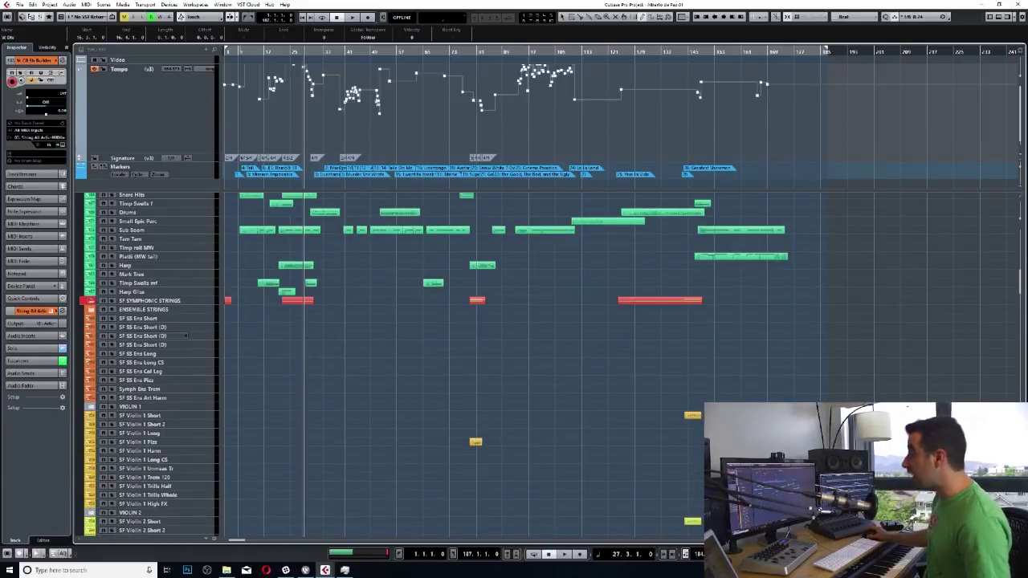
pyautogui.scroll(-10, 186, 311)
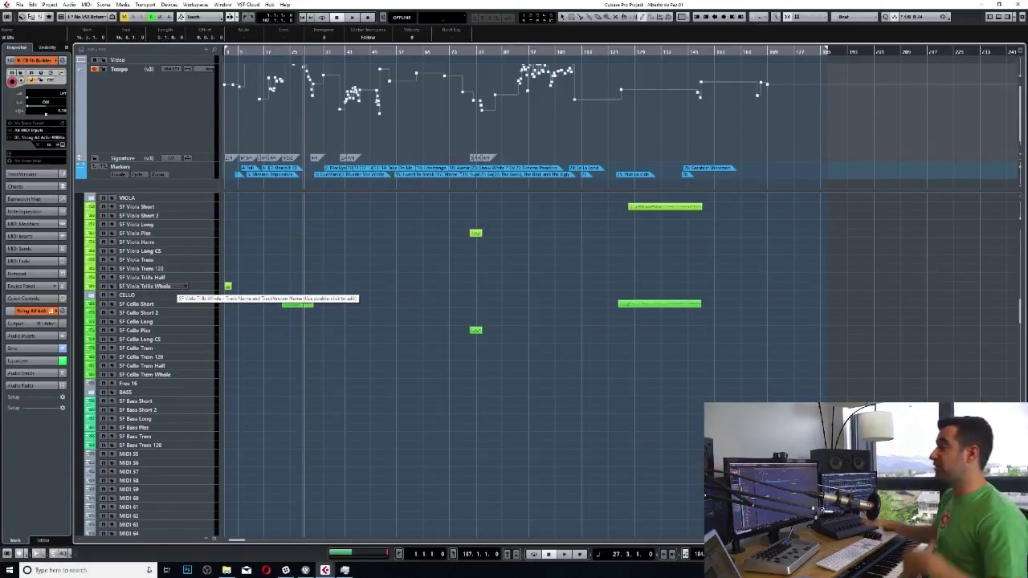
pyautogui.scroll(-5, 181, 303)
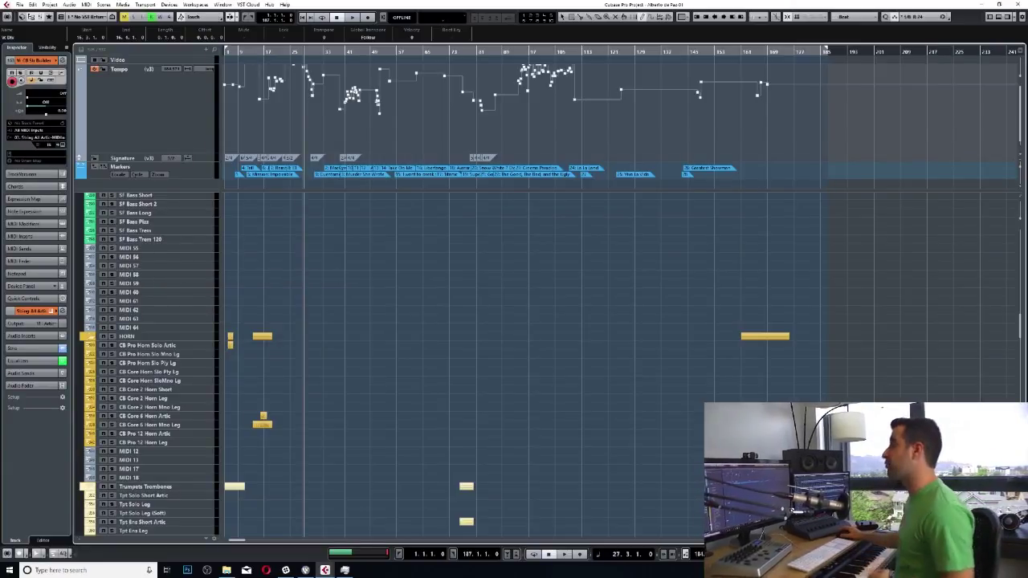
pyautogui.scroll(-3, 176, 294)
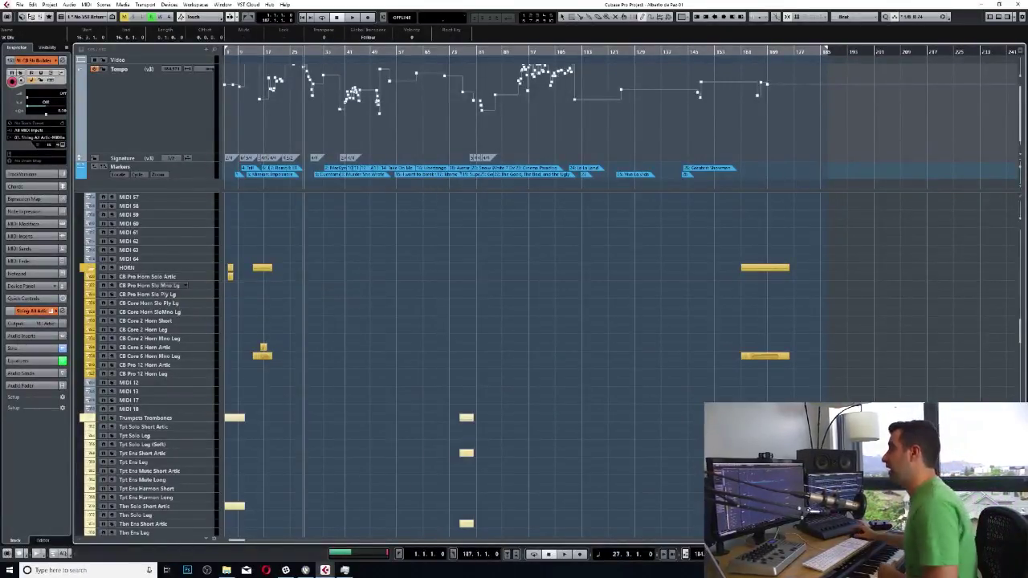
pyautogui.scroll(-10, 185, 285)
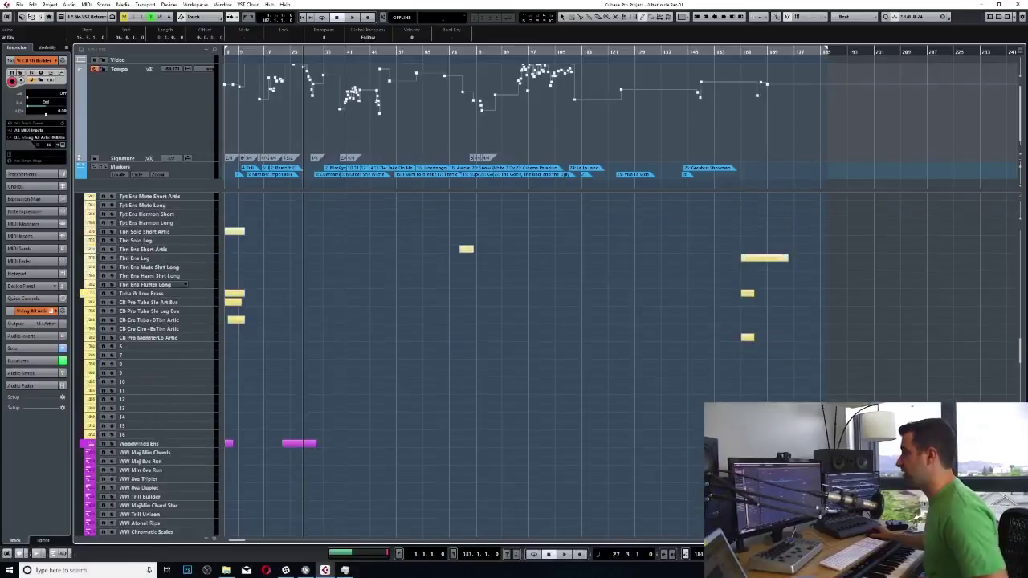
pyautogui.scroll(-5, 181, 214)
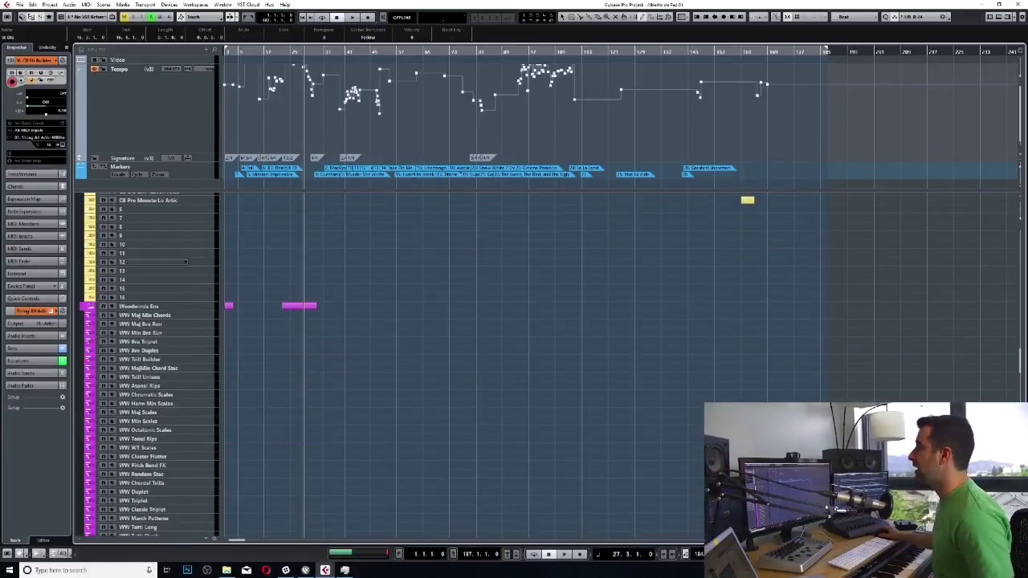
pyautogui.scroll(-15, 185, 263)
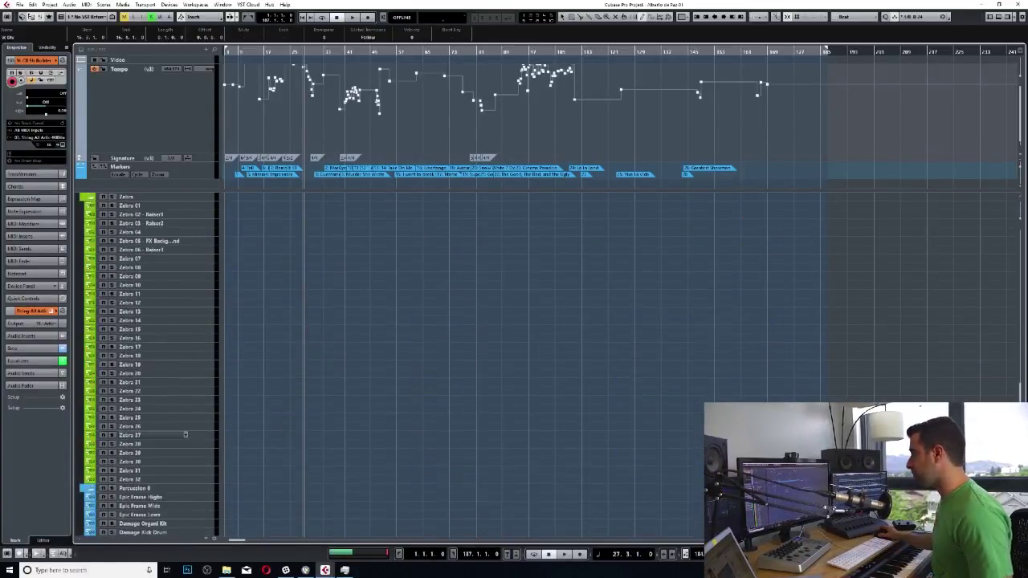
# Step: Collapse the Zebra and Omnisphere folders in the track list
pyautogui.scroll(3, 186, 434)
pyautogui.scroll(10, 185, 434)
pyautogui.scroll(-10, 185, 433)
pyautogui.click(90, 265)
pyautogui.scroll(5, 149, 361)
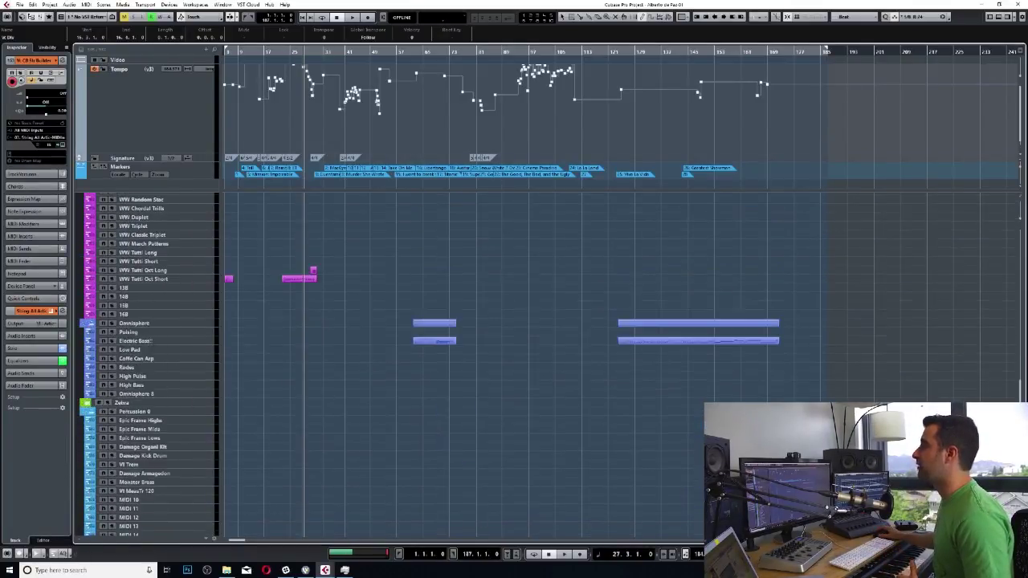
pyautogui.click(90, 323)
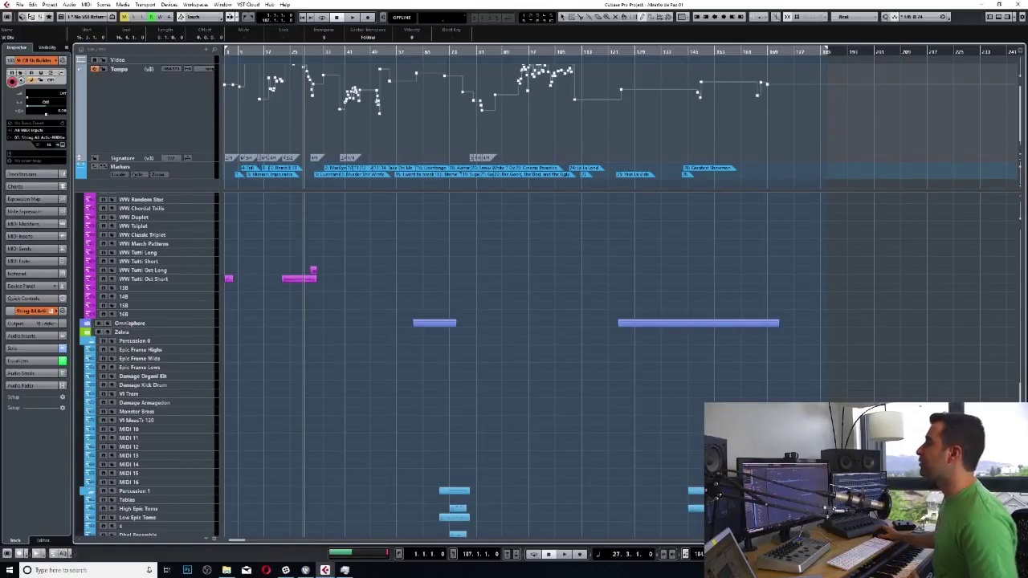
# Step: Examine the Percussion folders, the Free 02 instrument tracks and the group tracks from Orchestra through Stingers
pyautogui.scroll(-3, 144, 350)
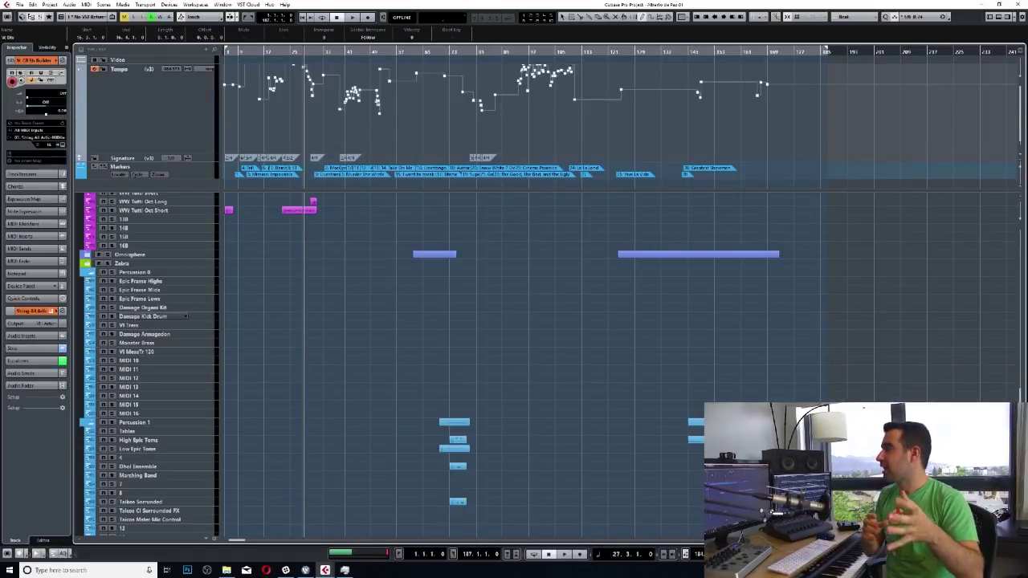
pyautogui.scroll(-4, 185, 316)
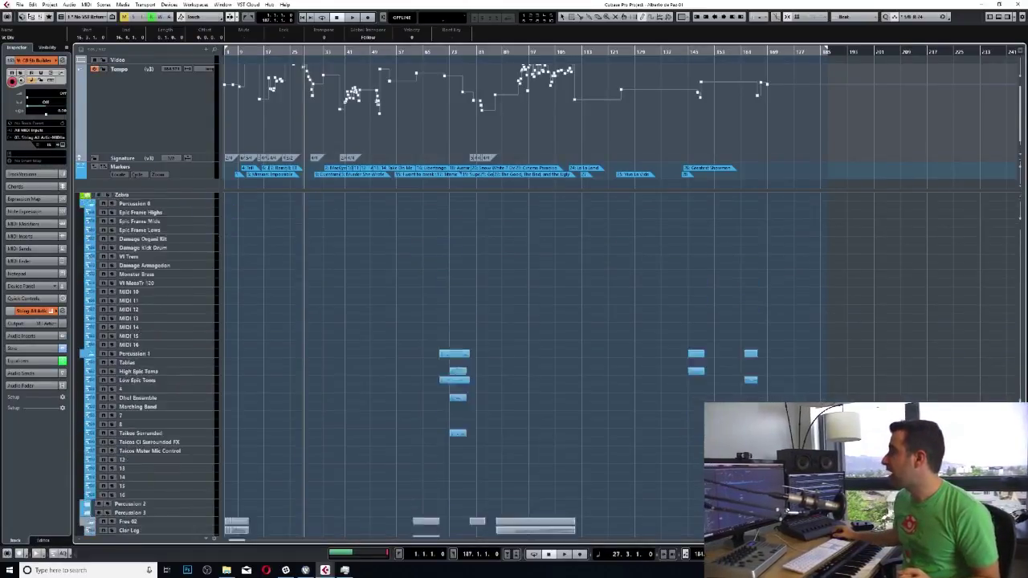
pyautogui.scroll(4, 185, 308)
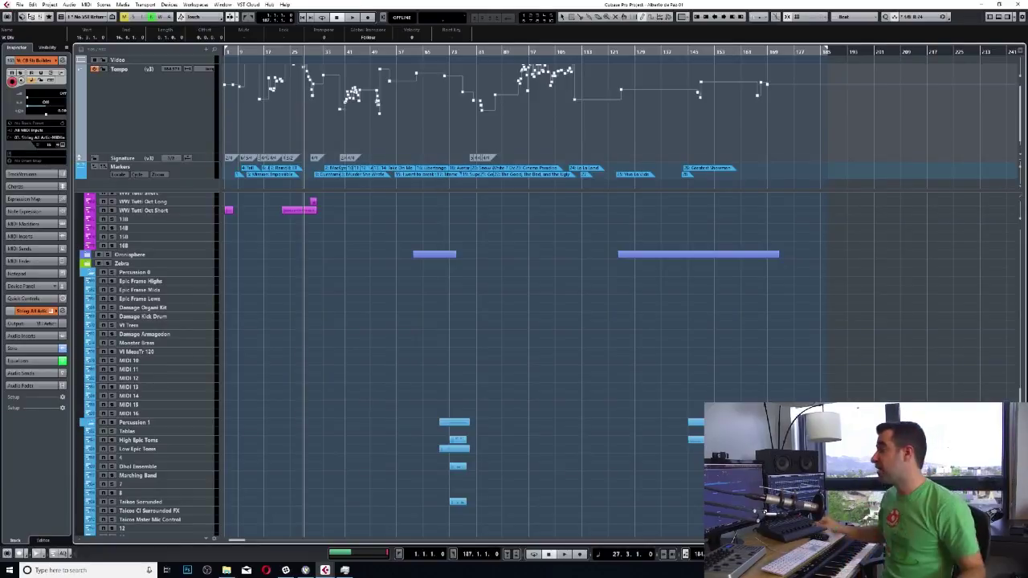
pyautogui.scroll(15, 547, 366)
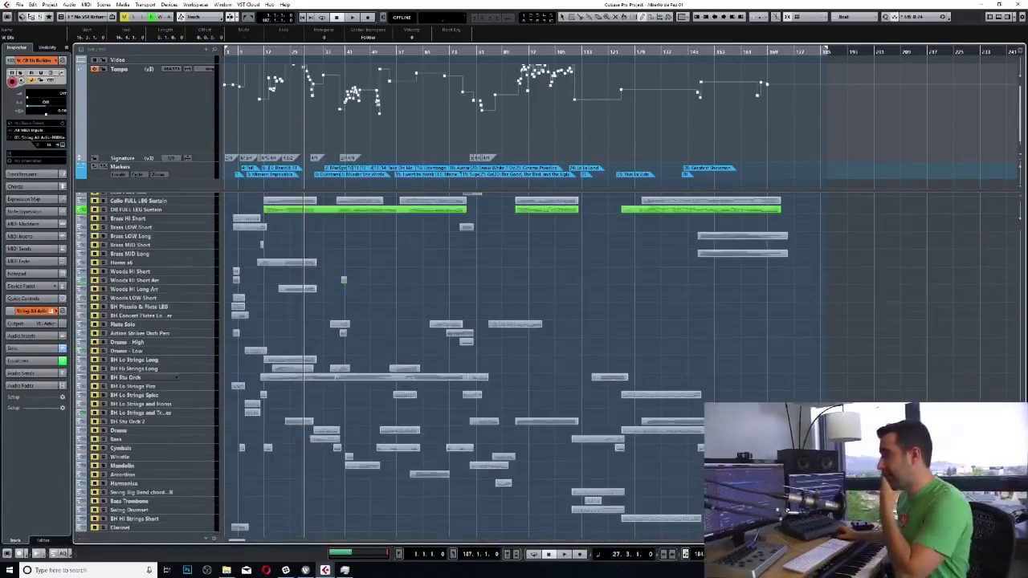
pyautogui.scroll(-10, 546, 365)
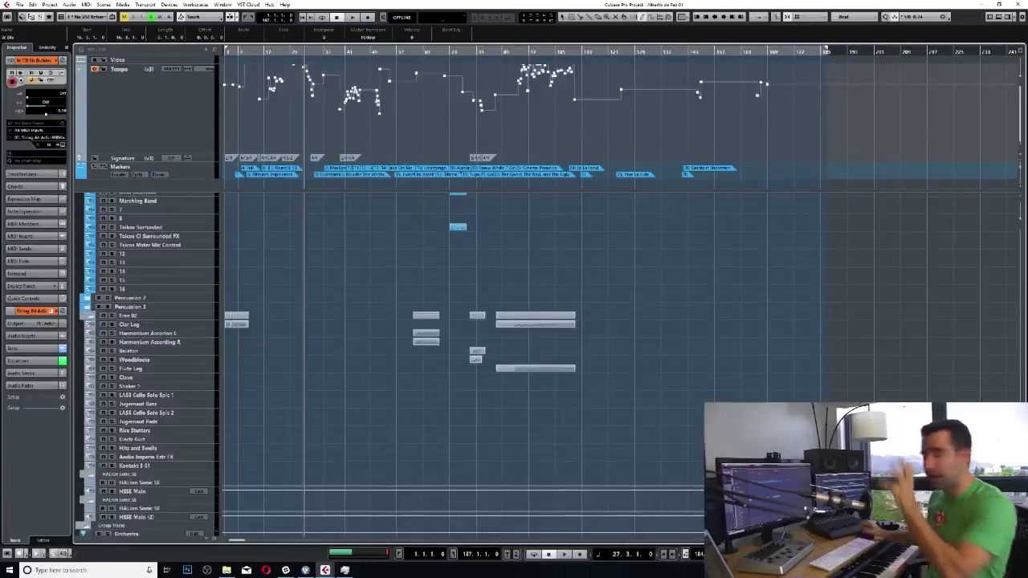
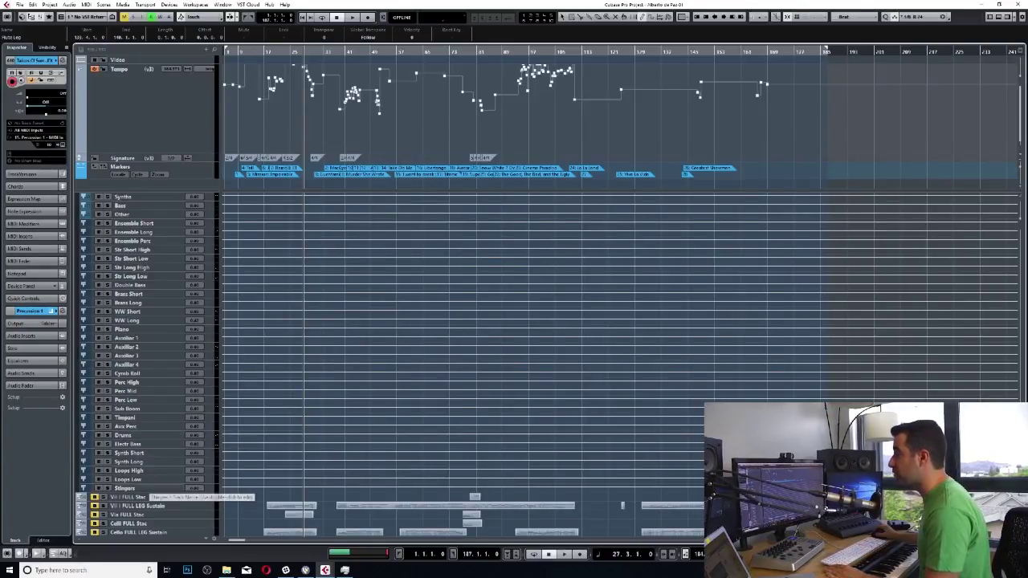
pyautogui.scroll(-5, 161, 442)
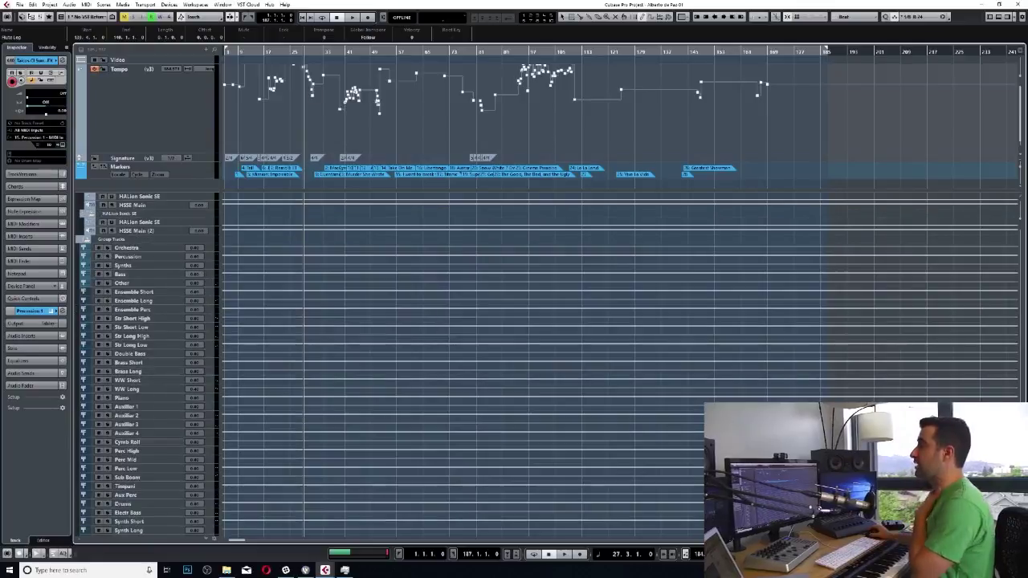
pyautogui.scroll(5, 161, 442)
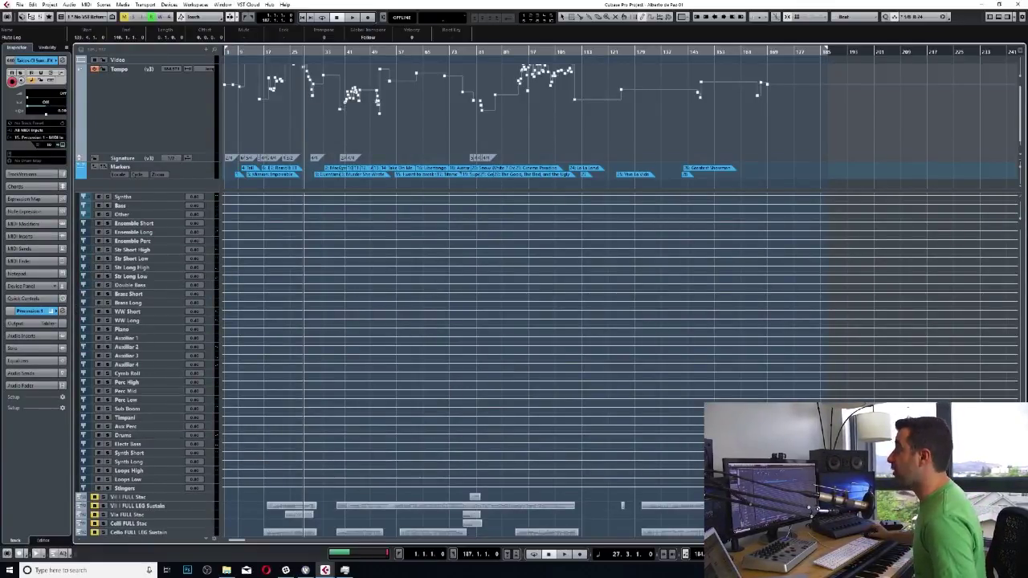
pyautogui.scroll(5, 132, 427)
pyautogui.scroll(-15, 132, 427)
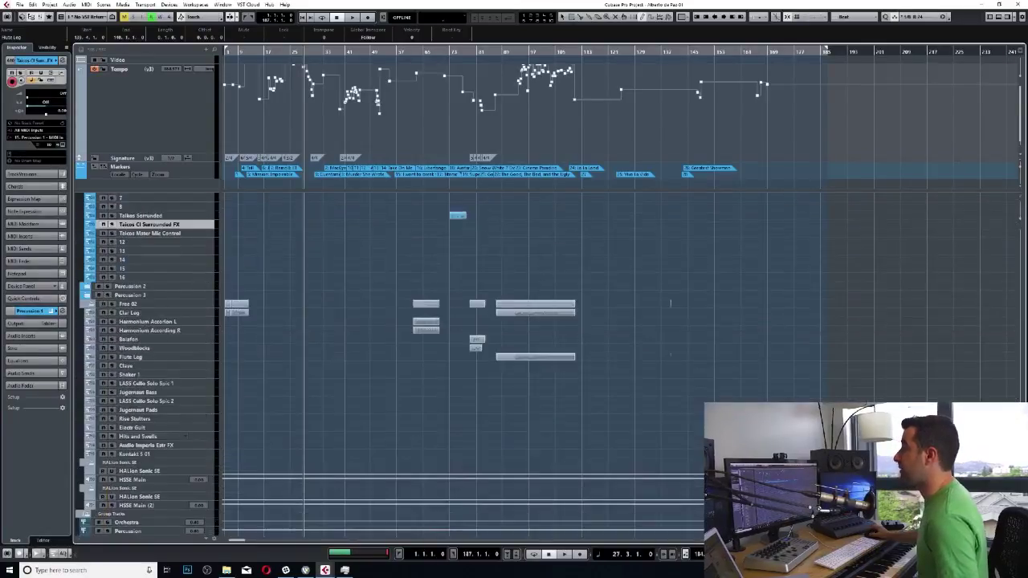
# Step: Select the Epic Boom sketch patch and switch the track visibility configuration to All Tracks
pyautogui.scroll(-15, 132, 427)
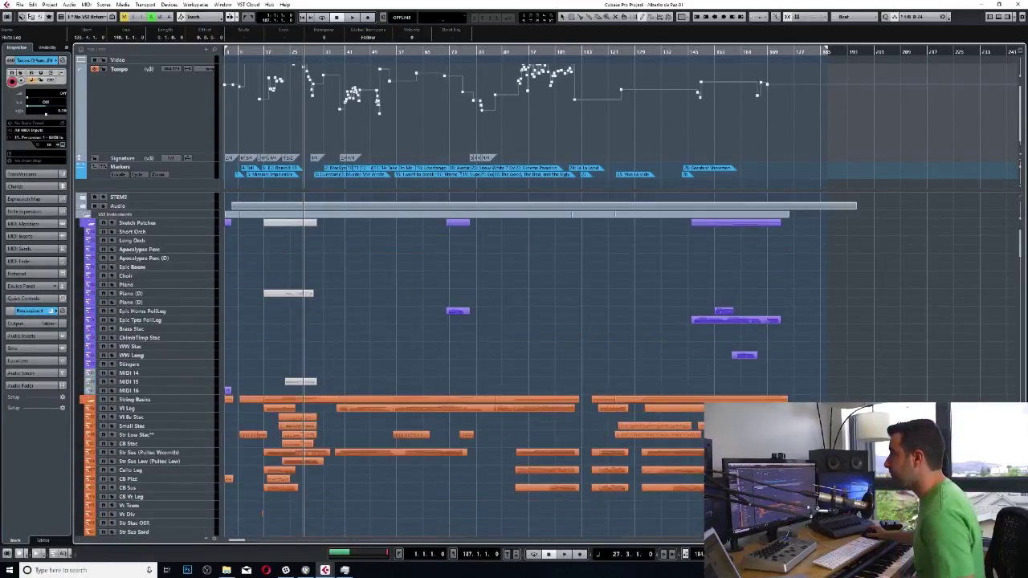
pyautogui.click(144, 267)
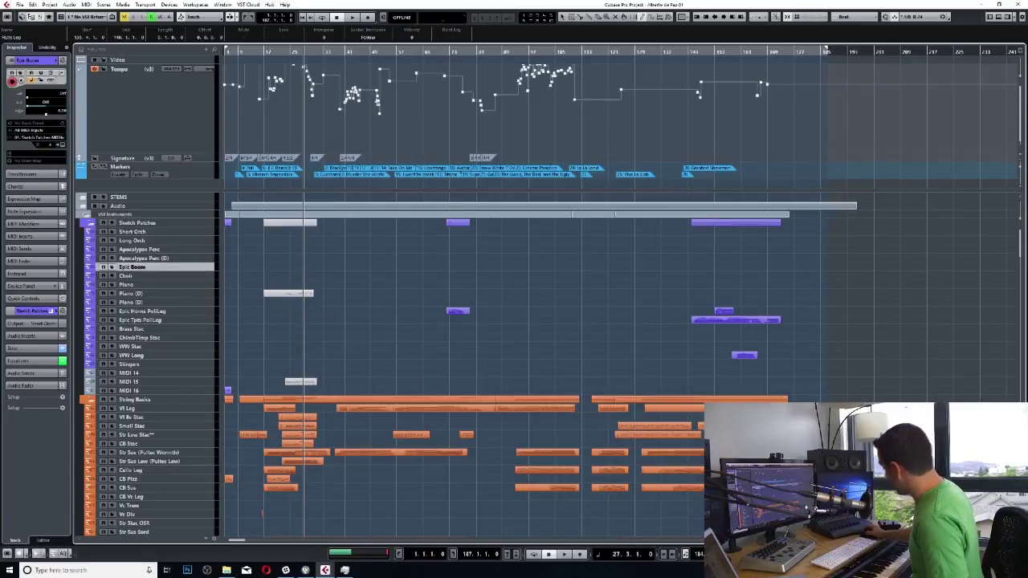
pyautogui.hotkey('ctrl', 't')
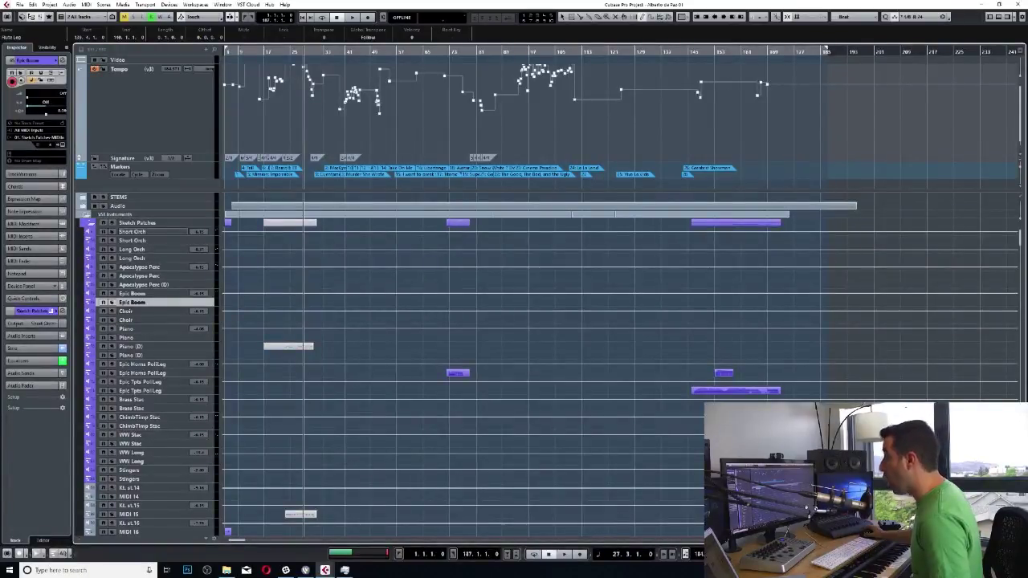
# Step: Select the paired MIDI and audio return tracks from Short Orch through Long Orch to Apocalypse Perc in turn
pyautogui.click(132, 240)
pyautogui.click(132, 249)
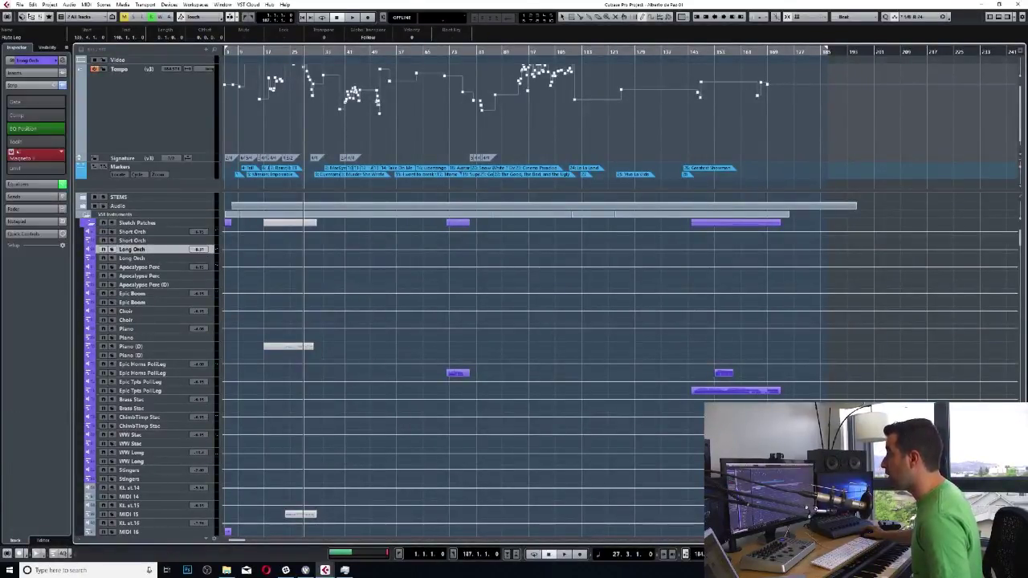
pyautogui.click(132, 258)
pyautogui.click(132, 266)
pyautogui.click(132, 275)
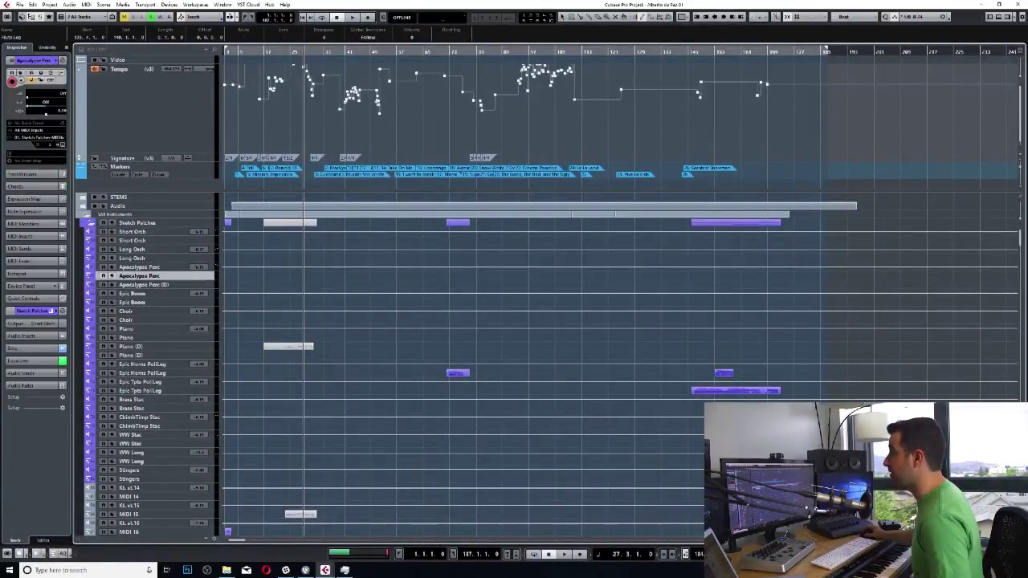
# Step: Enlarge the Long Orch audio return track, and finish with the Long Orch MIDI track selected
pyautogui.click(133, 258)
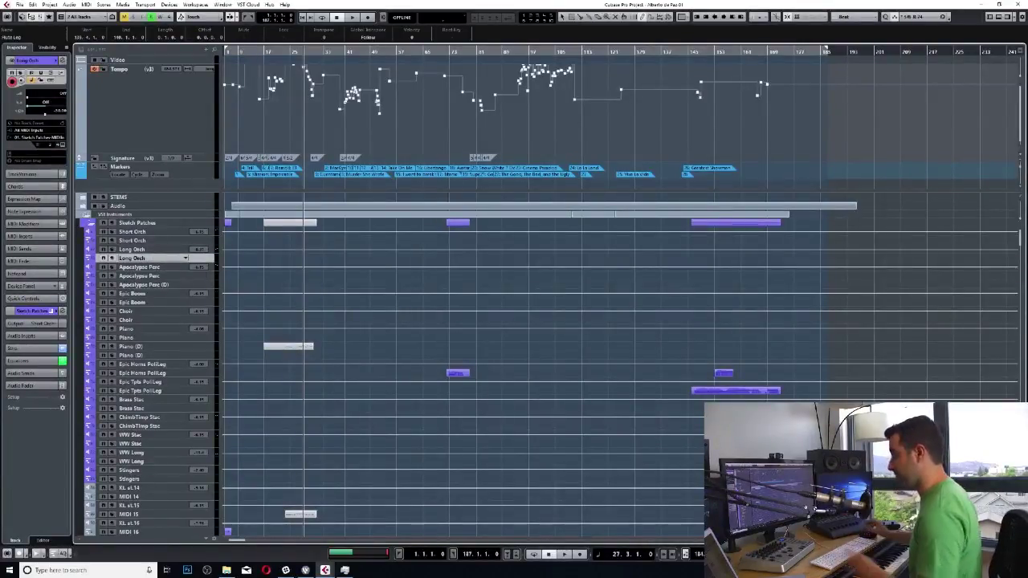
pyautogui.click(132, 249)
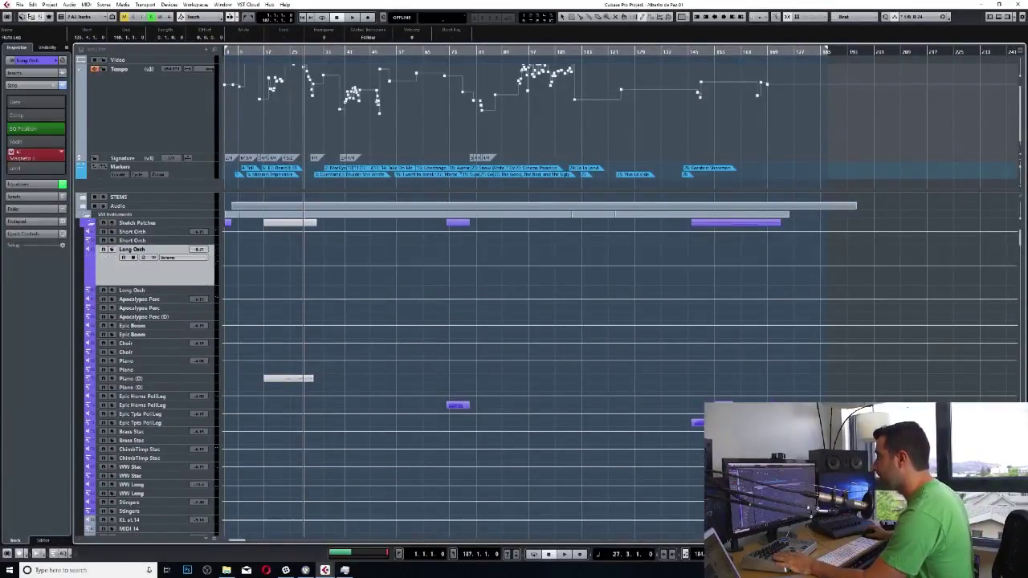
pyautogui.click(133, 322)
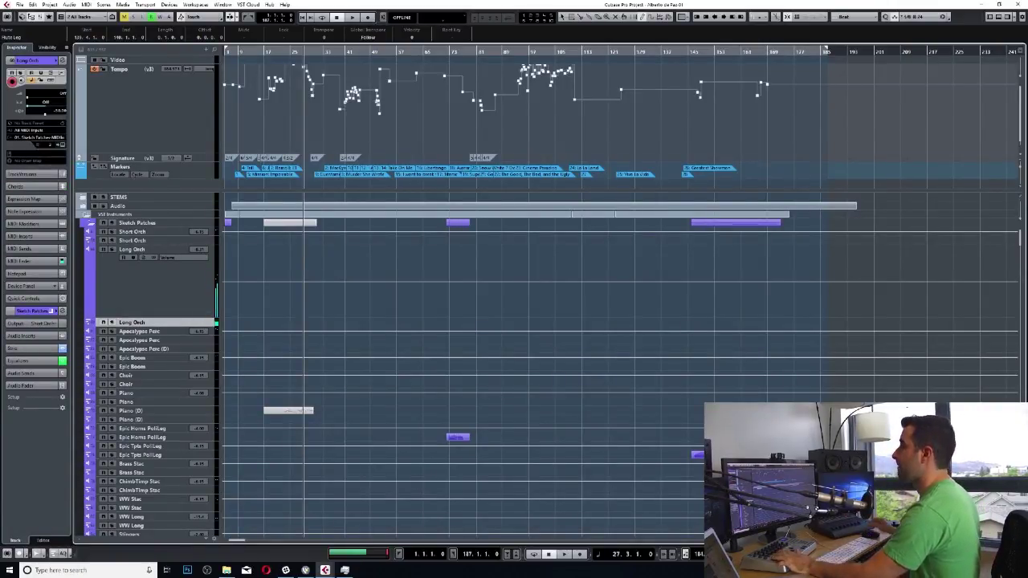
# Step: Open the MixConsole, examine the Long Orch return channel among the sketch patch channels, and close the mixer again
pyautogui.hotkey('alt', 'Tab')
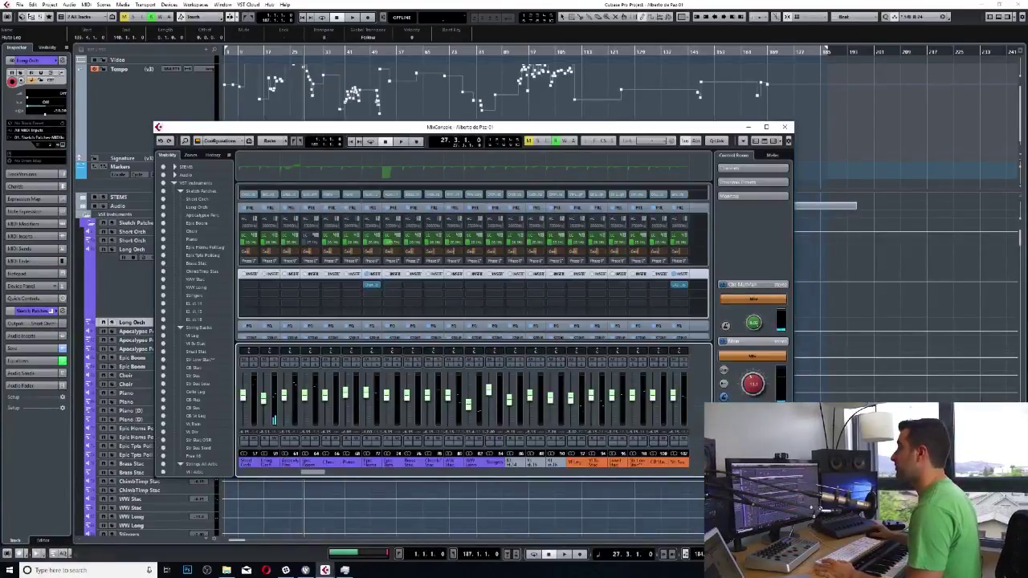
pyautogui.hscroll(-2, 463, 401)
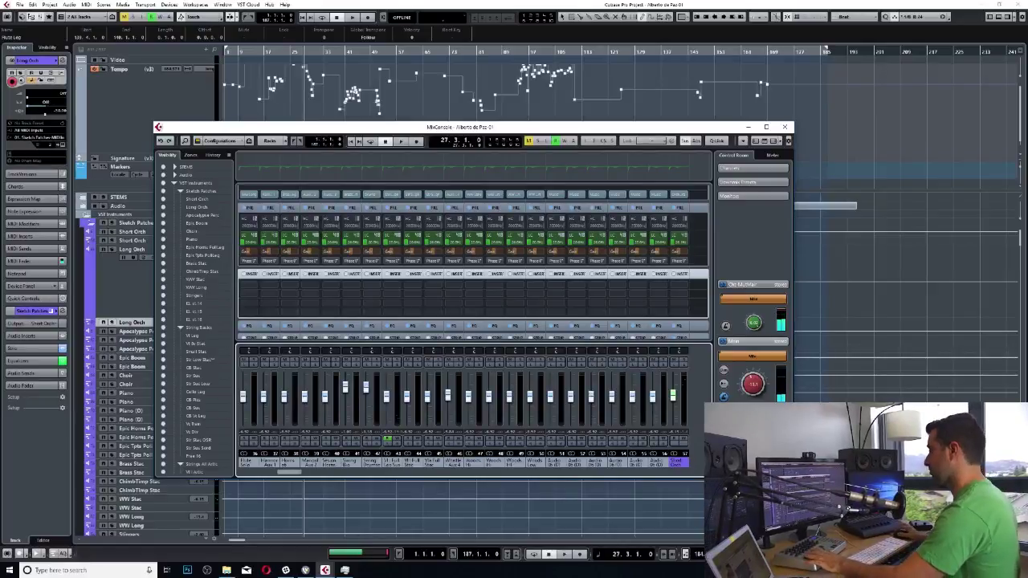
pyautogui.hscroll(2, 462, 402)
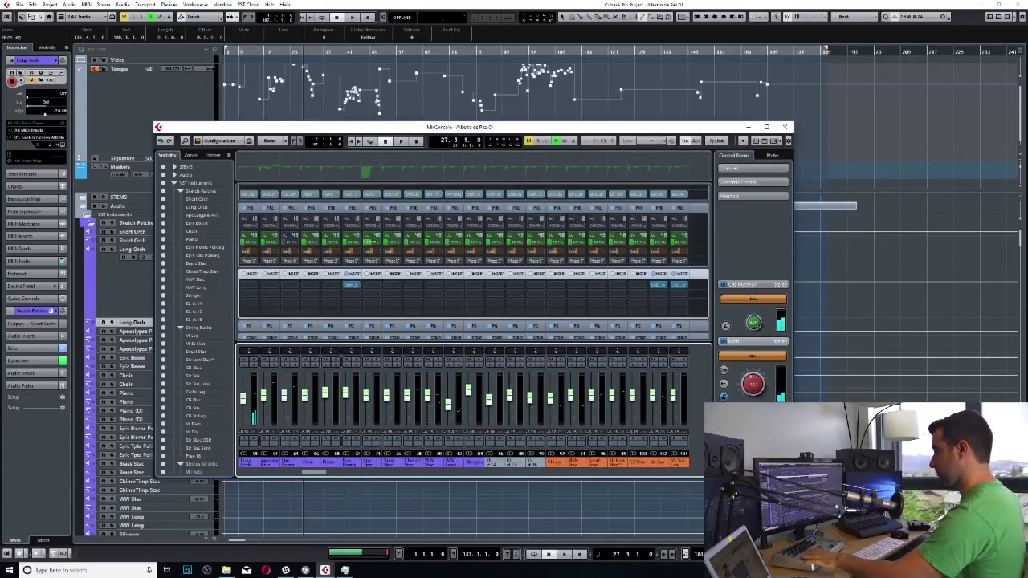
pyautogui.press('F3')
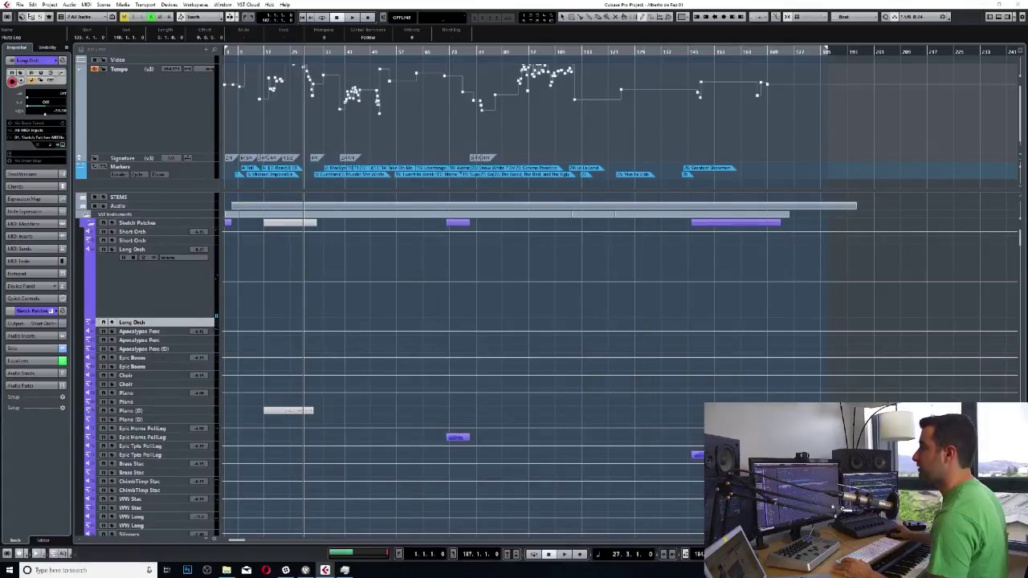
# Step: Switch between the Long Orch MIDI track and its audio return, and shrink the enlarged return track to the height of its neighbours
pyautogui.click(132, 249)
pyautogui.click(132, 322)
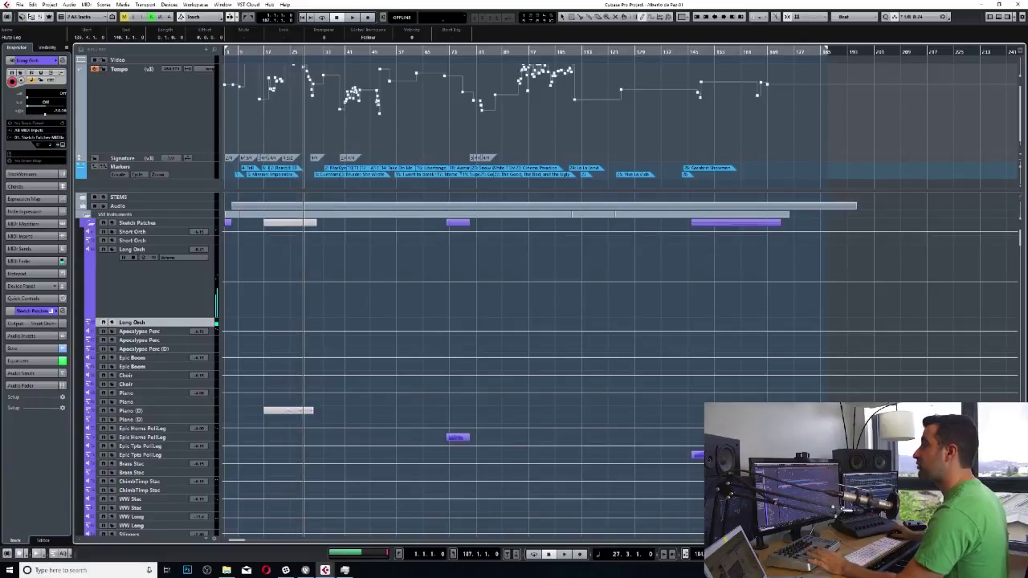
pyautogui.click(132, 249)
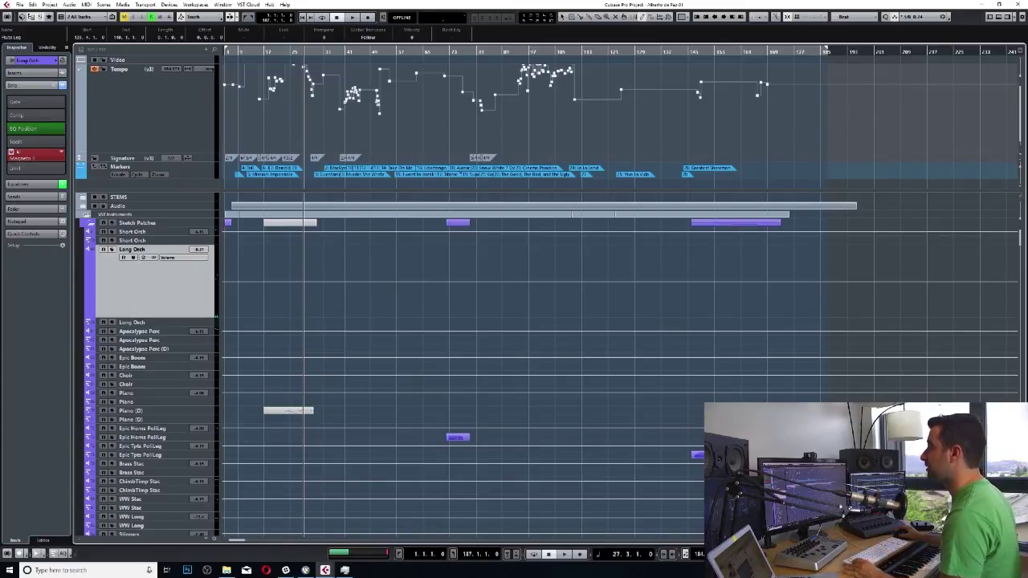
pyautogui.moveTo(184, 320); pyautogui.dragTo(184, 256)
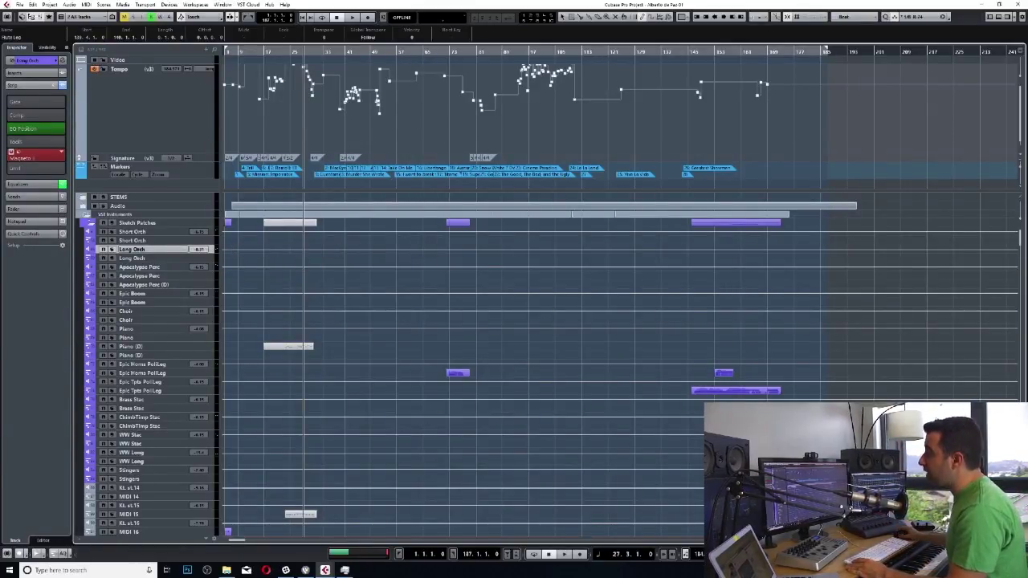
# Step: Switch the track visibility configuration to No VST Returns and examine the return and group channels in the MixConsole
pyautogui.hotkey('ctrl', 'h')
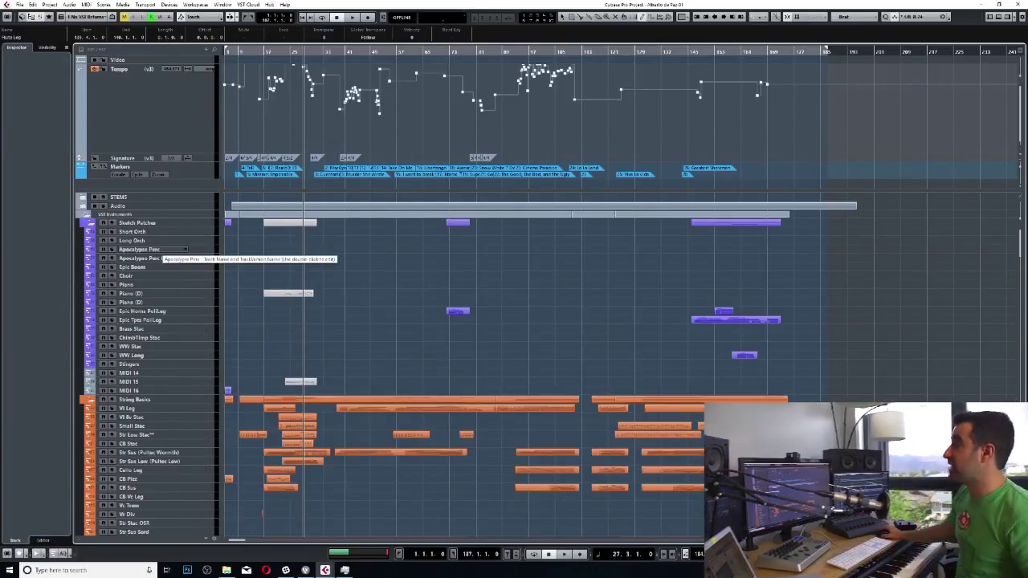
pyautogui.scroll(-10, 161, 257)
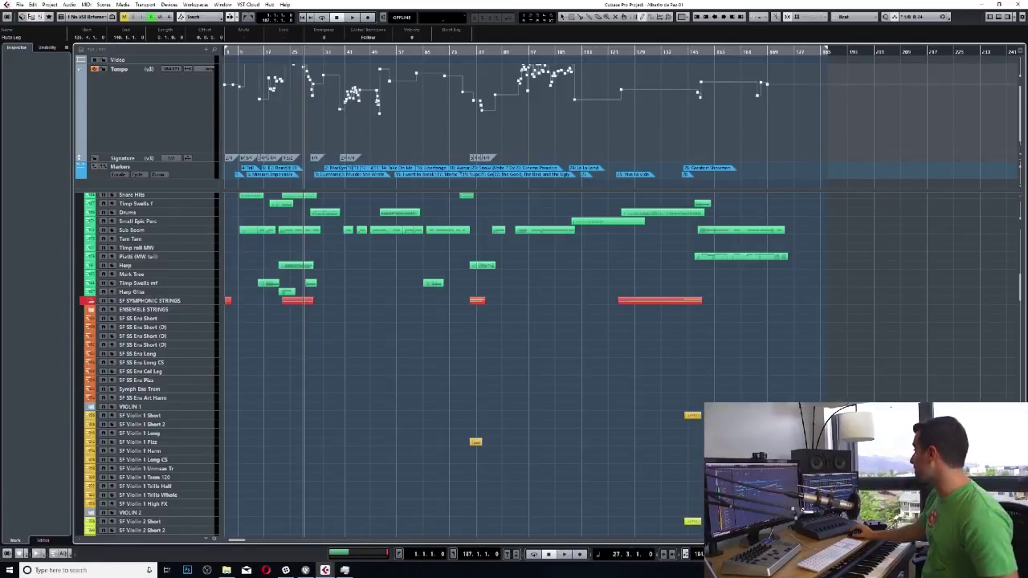
pyautogui.press('F3')
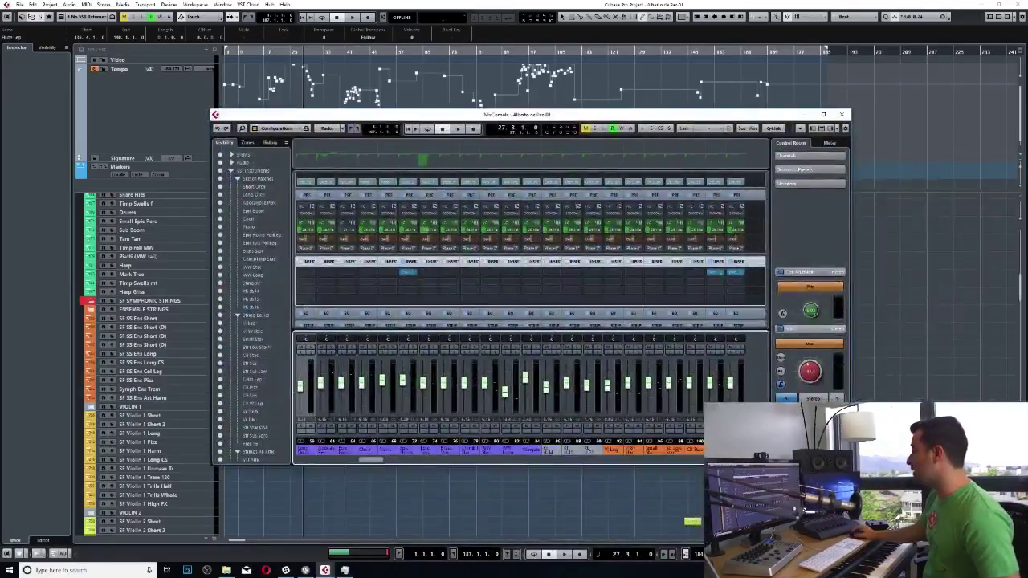
pyautogui.hscroll(10, 498, 394)
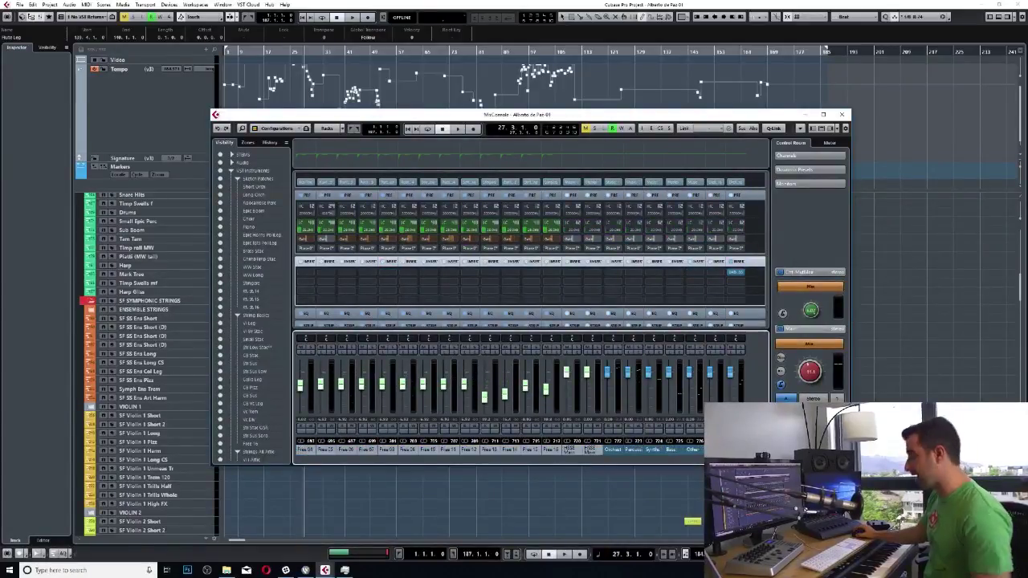
# Step: Open Export Audio Mixdown with Channel Batch Export enabled, look through the group channels to export, and close the dialog and mixer
pyautogui.hotkey('ctrl', 'shift', 'e')
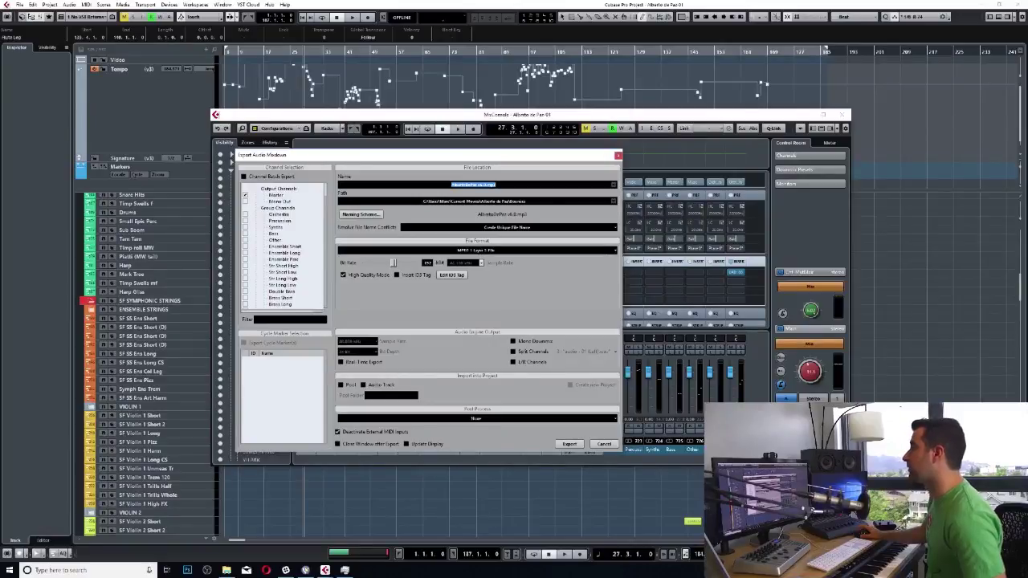
pyautogui.click(244, 176)
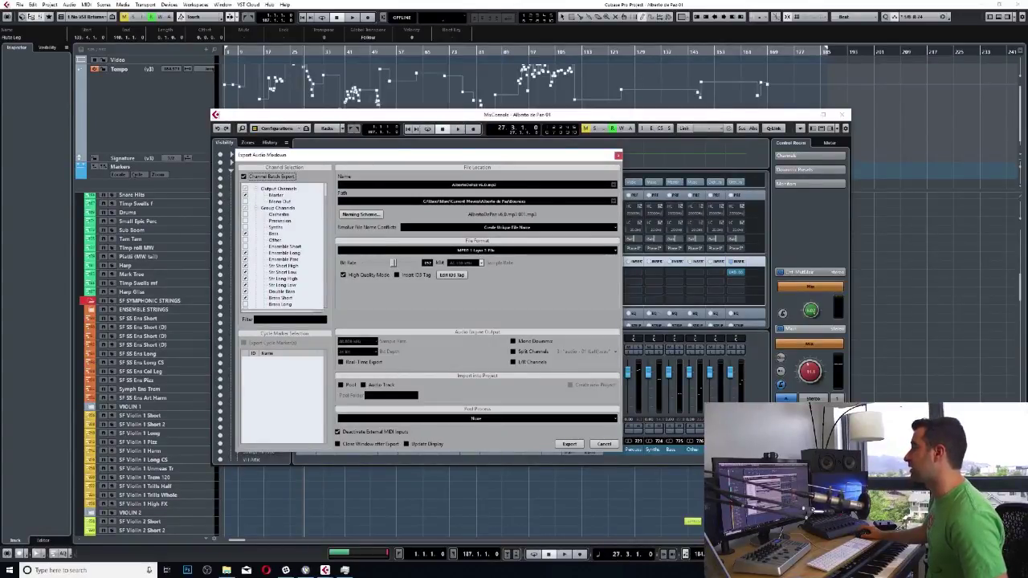
pyautogui.scroll(-4, 283, 246)
pyautogui.click(279, 236)
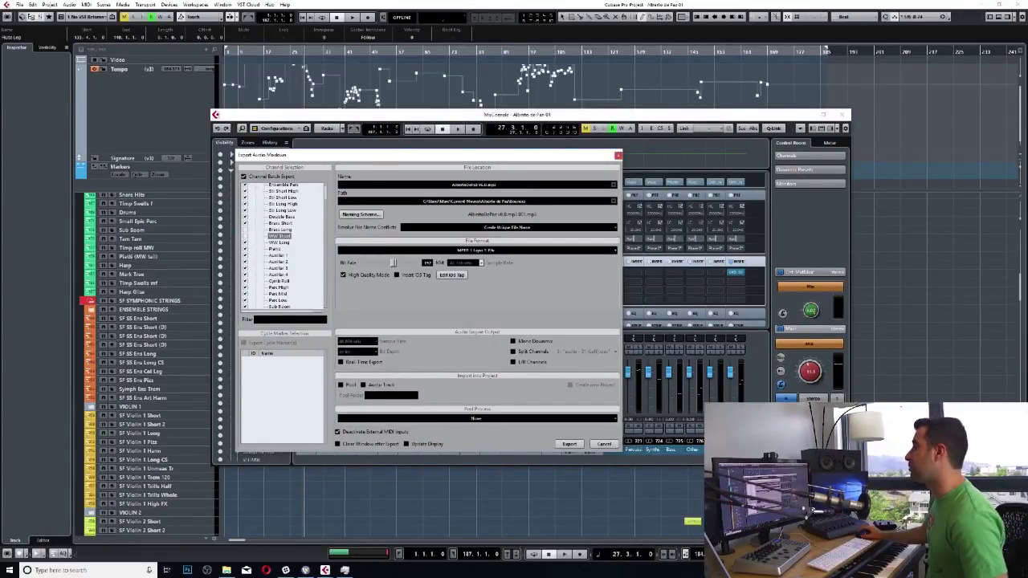
pyautogui.scroll(-5, 278, 236)
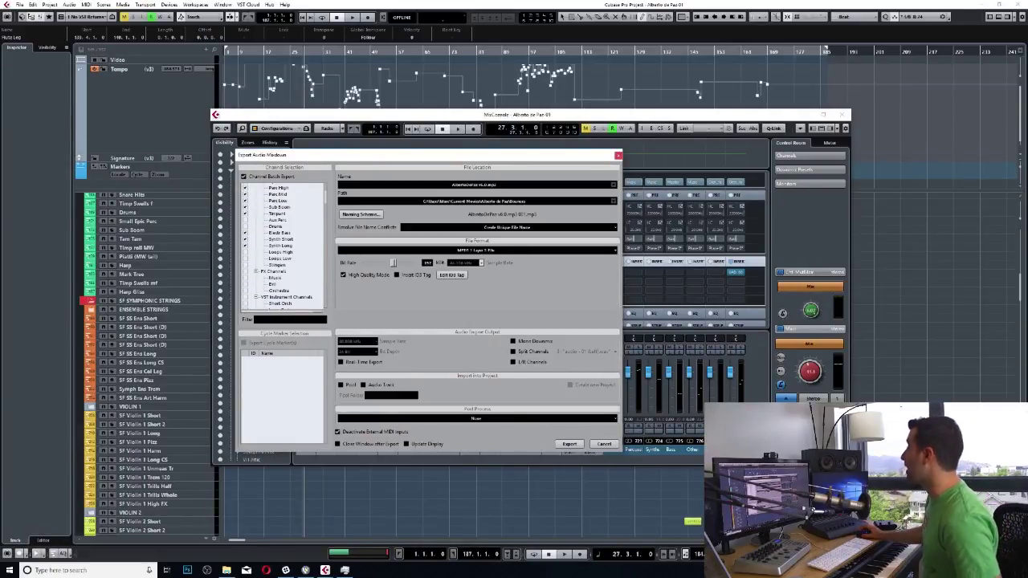
pyautogui.press('Escape')
pyautogui.press('F3')
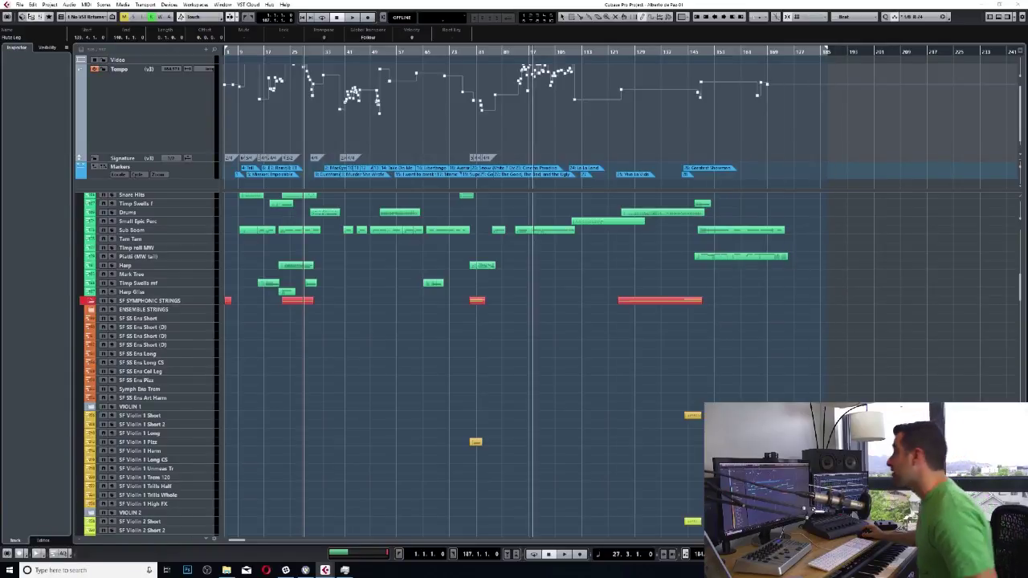
# Step: Place the playhead at bar 185, past the end of the arrangement, with the empty area zoomed in
pyautogui.press('g')
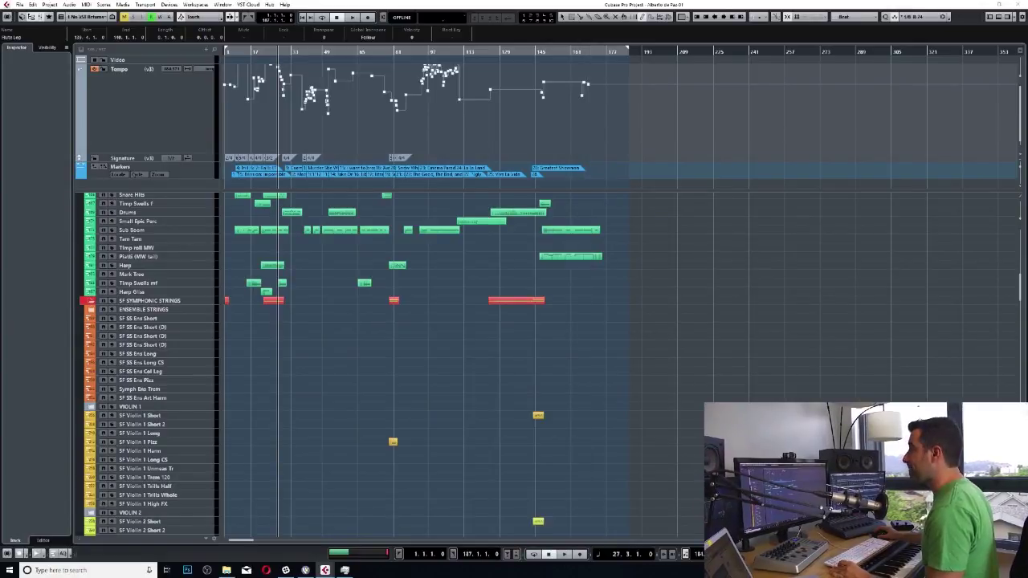
pyautogui.press('h')
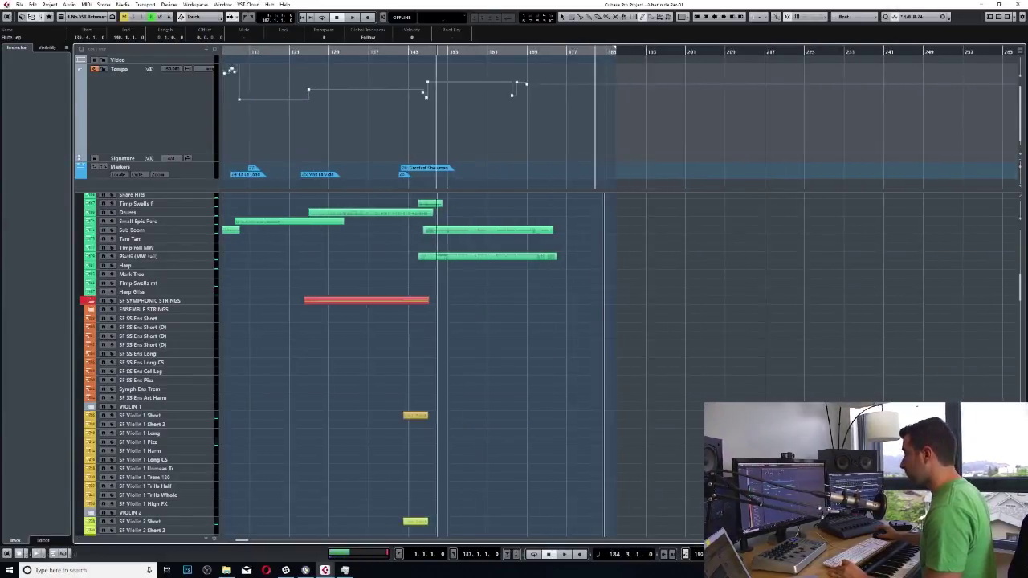
pyautogui.press('h')
pyautogui.scroll(10, 414, 365)
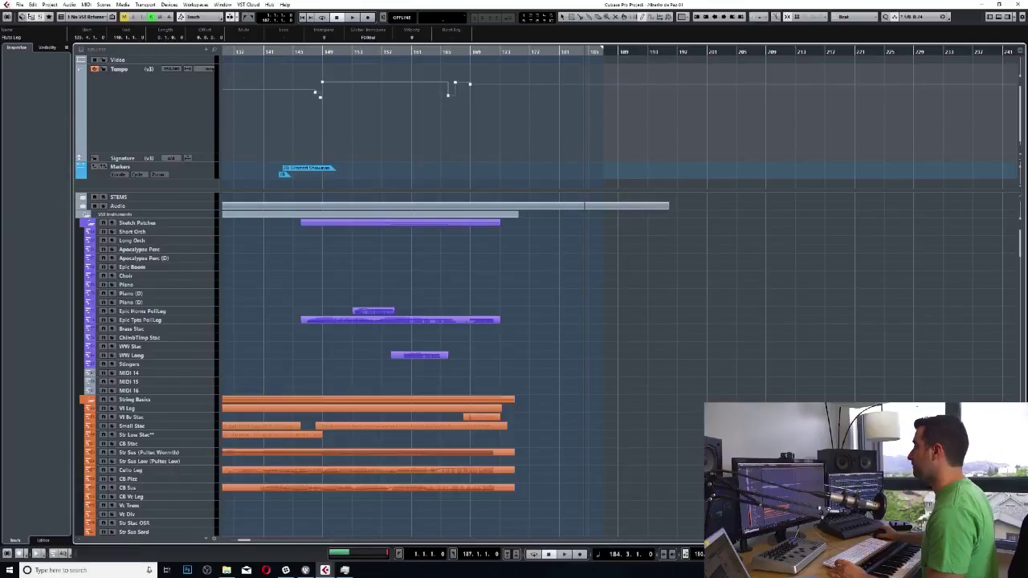
pyautogui.press('KP_Add')
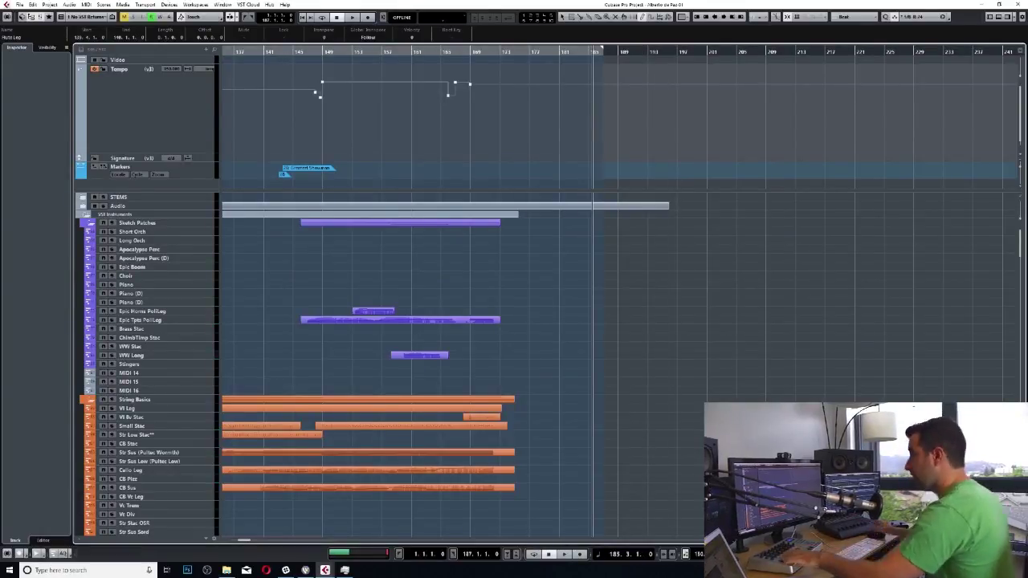
# Step: Play a sustained chord passage on the Str Sus (Pultec Warmth) track from bar 185 and capture it as a MIDI part
pyautogui.scroll(-8, 370, 366)
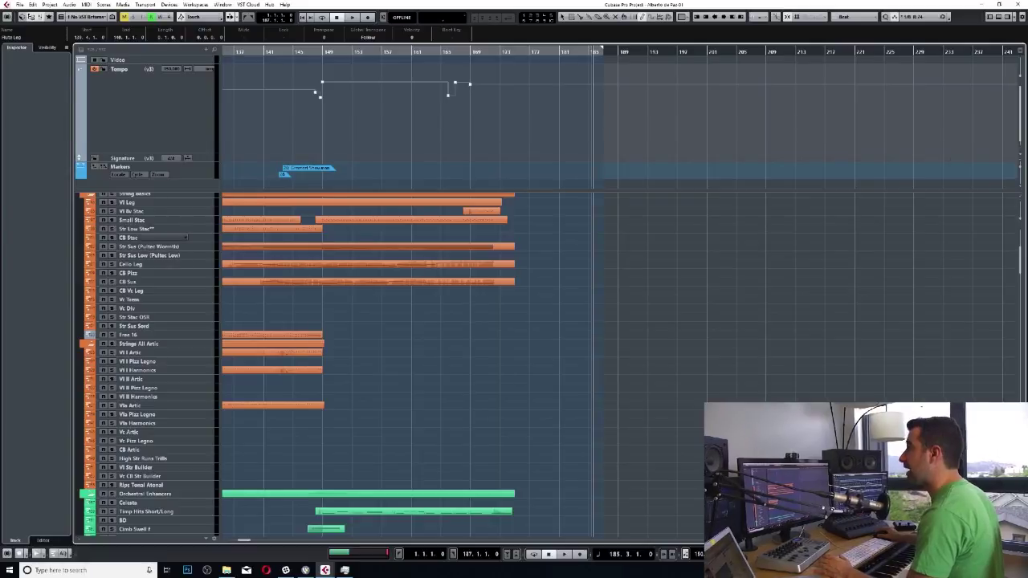
pyautogui.click(152, 220)
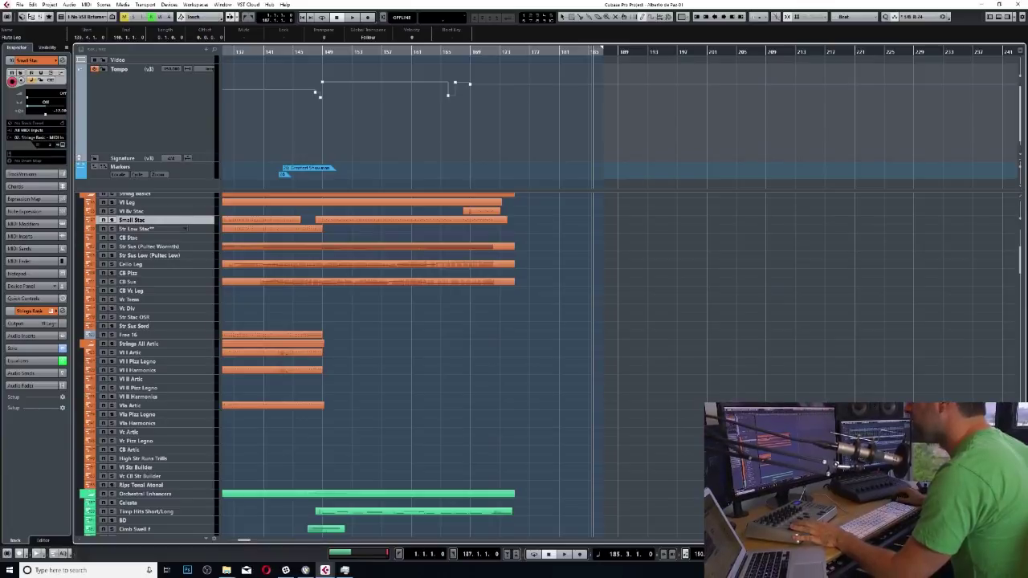
pyautogui.click(183, 246)
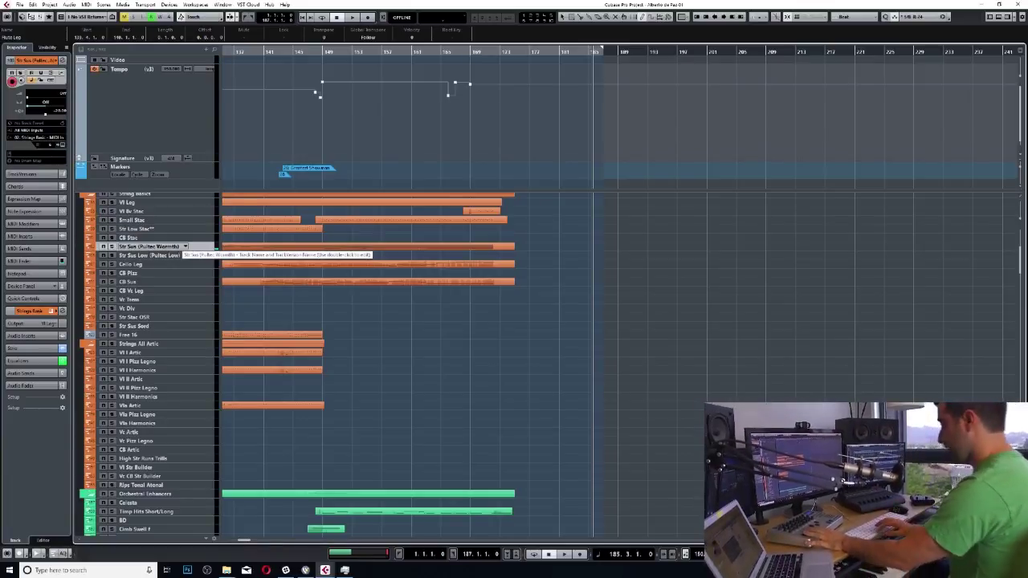
pyautogui.press('space')
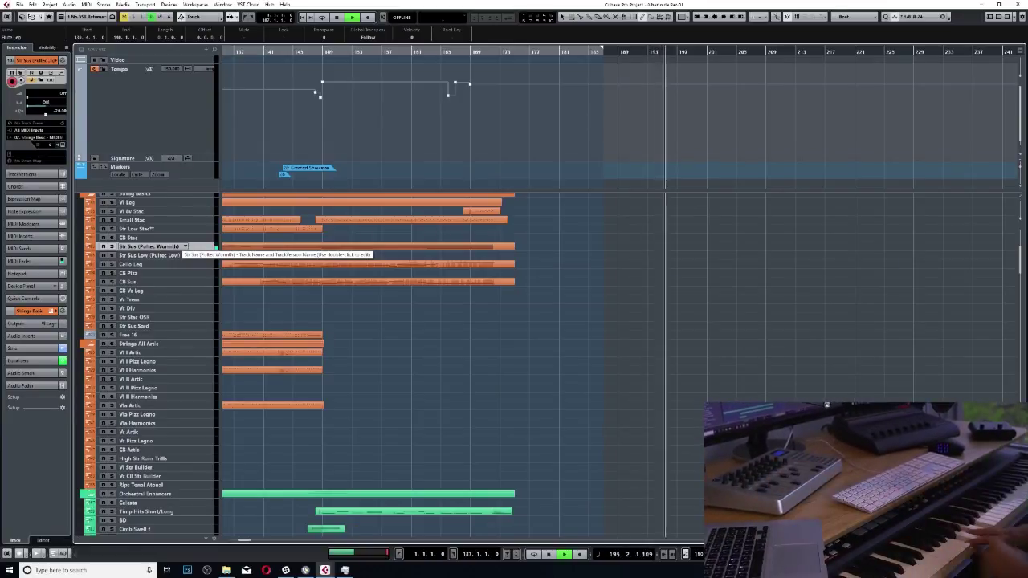
pyautogui.press('space')
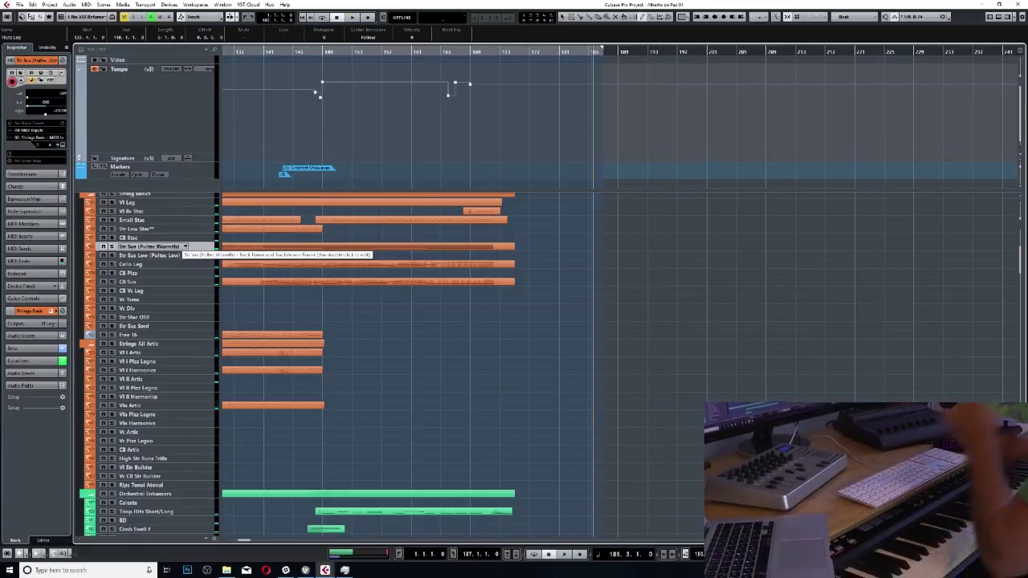
pyautogui.press('shift+KP_Multiply')
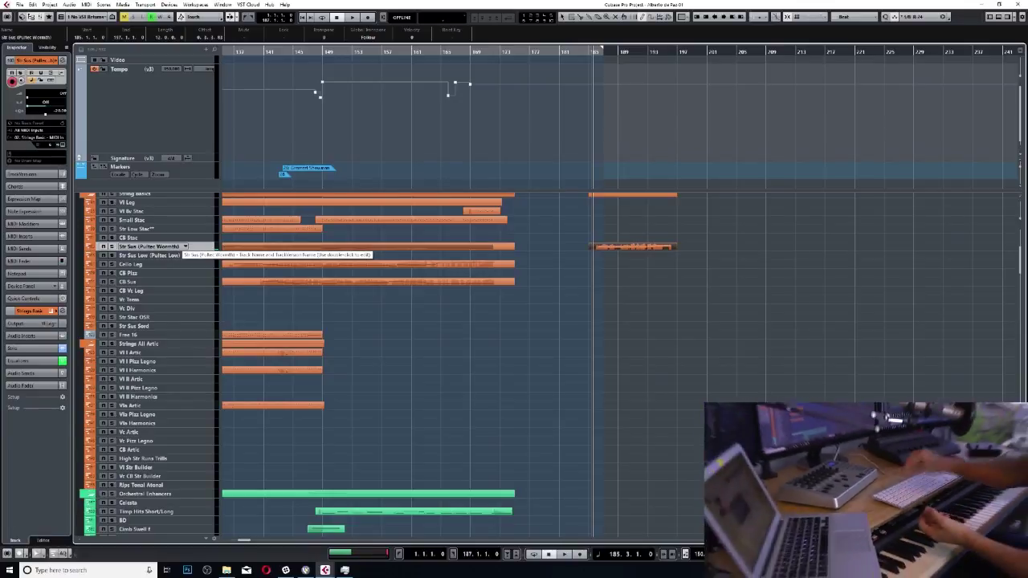
# Step: Switch to the Object Selection tool and examine the captured Str Sus part's notes, expression and modulation curves in the Key Editor
pyautogui.rightClick(632, 277)
pyautogui.click(632, 277)
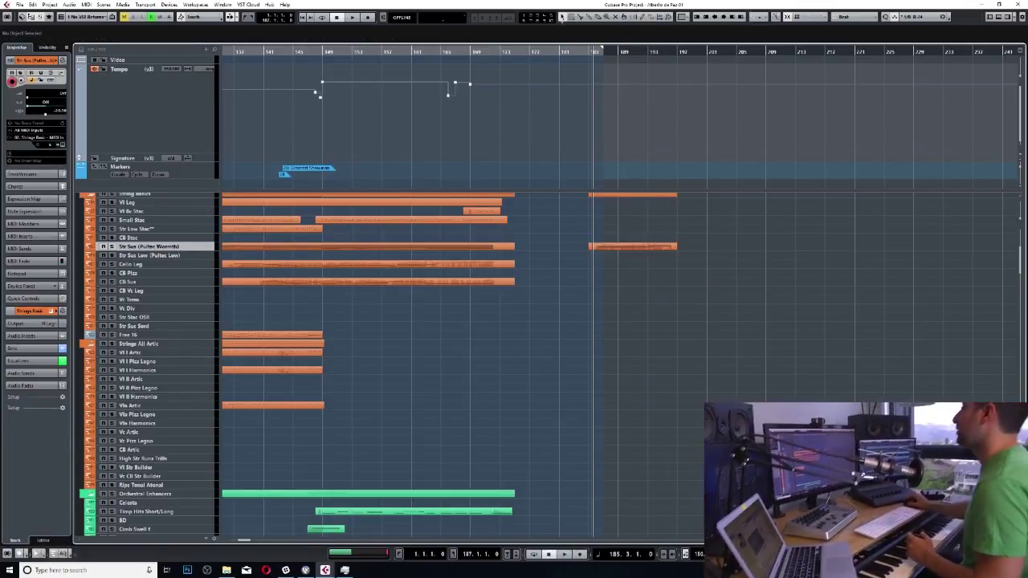
pyautogui.doubleClick(635, 247)
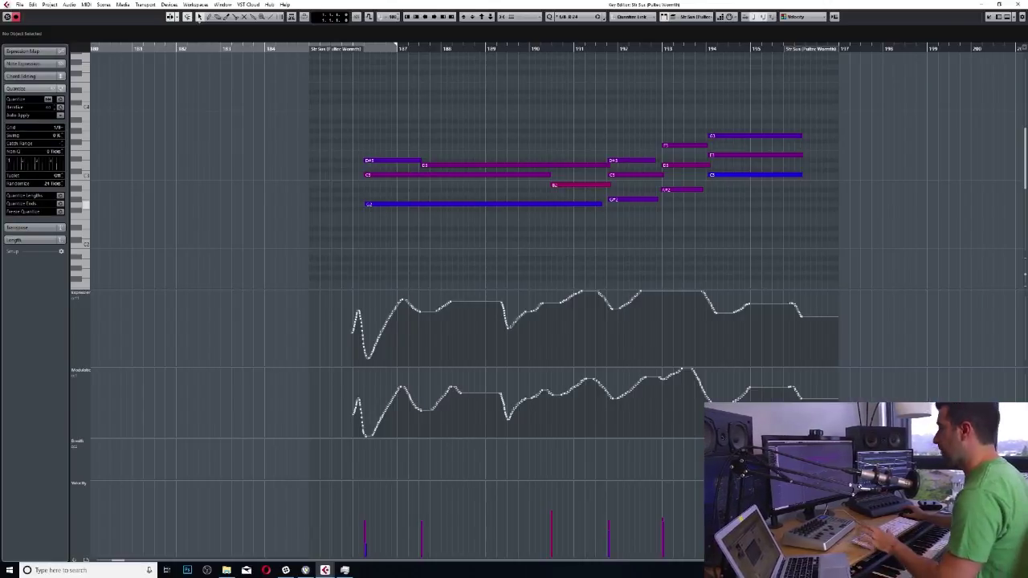
pyautogui.hotkey('ctrl', 'w')
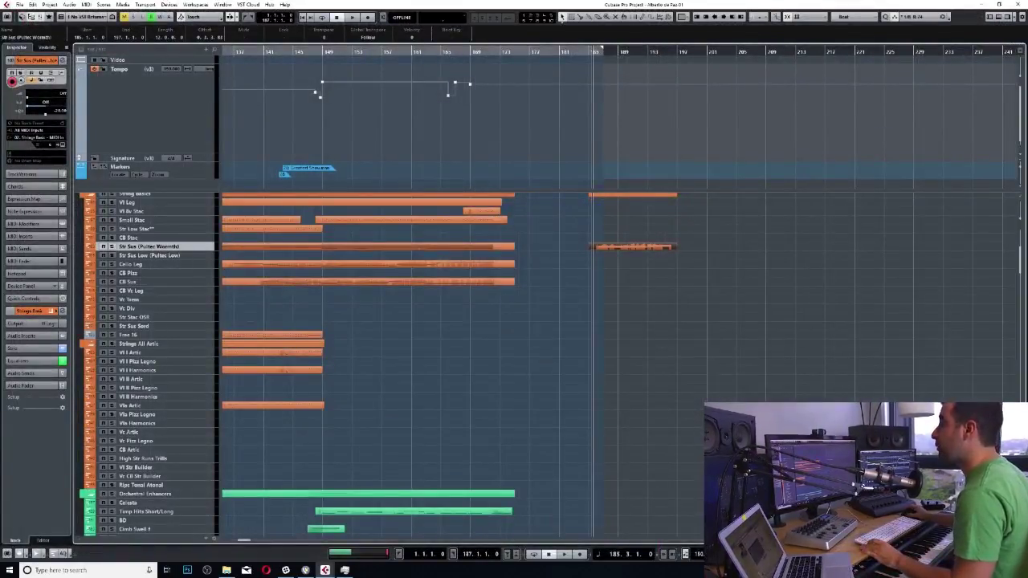
# Step: Select the CB Sus track, and reopen the captured Str Sus part in the Key Editor with the range below its chords in view
pyautogui.click(152, 281)
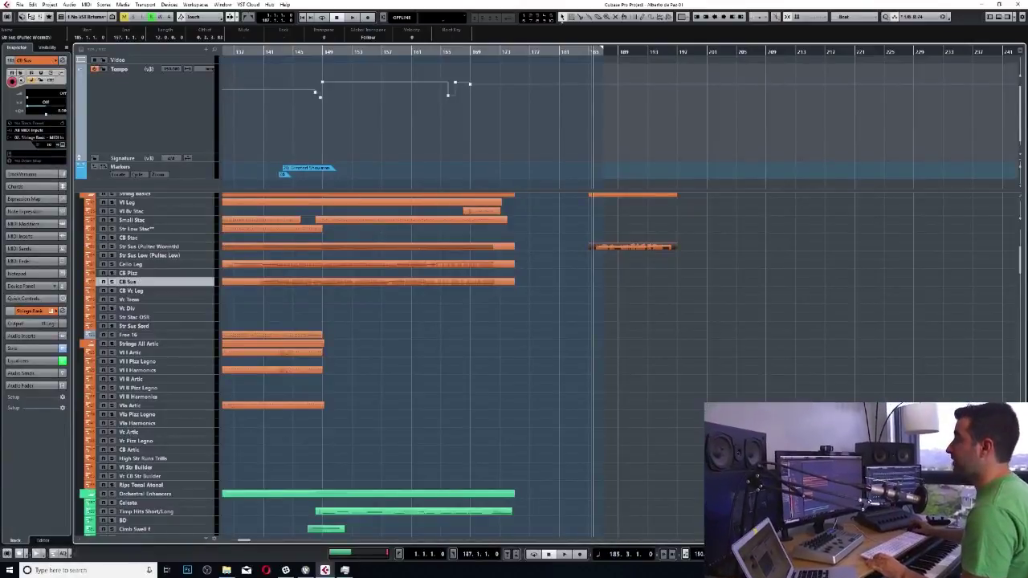
pyautogui.press('Escape')
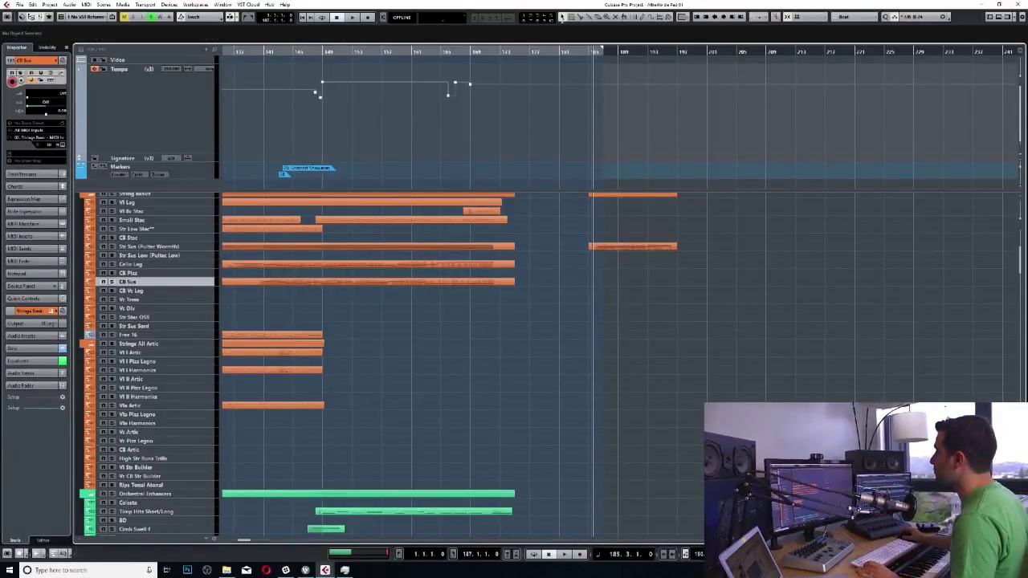
pyautogui.doubleClick(633, 245)
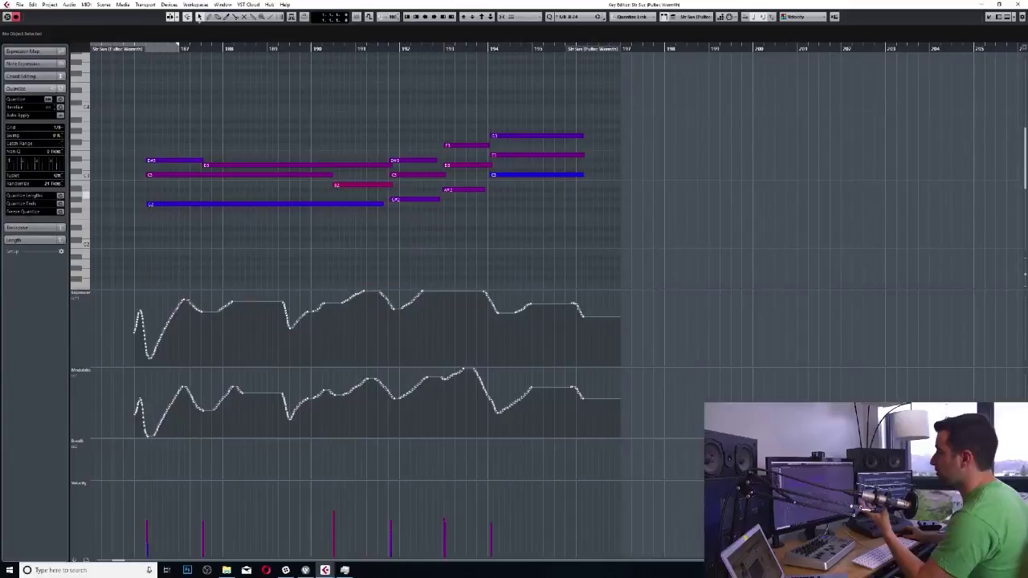
pyautogui.scroll(-2, 546, 168)
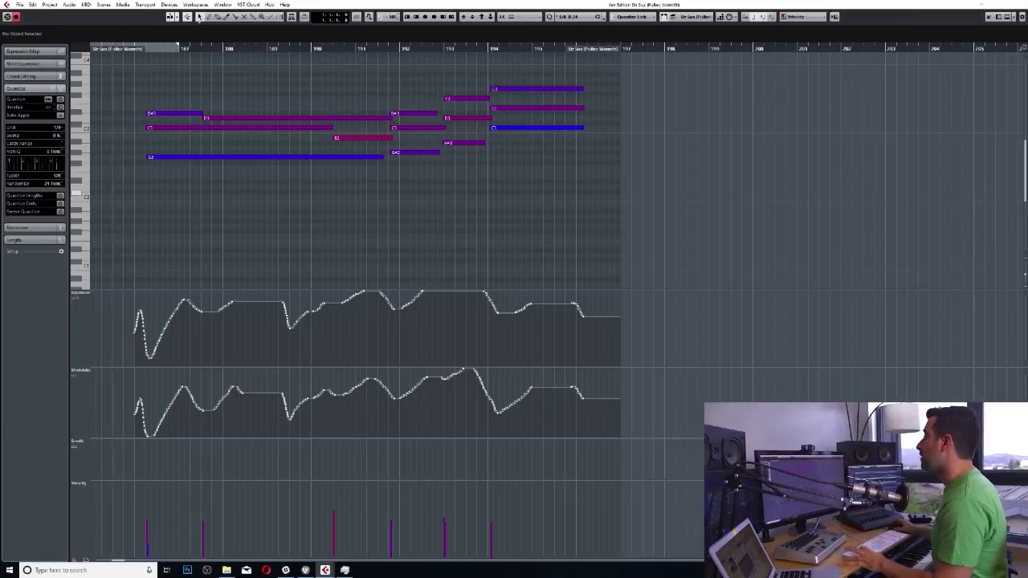
# Step: Draw a matching empty part on CB Sus, open it together with the Str Sus part in the Key Editor, and make CB Sus active
pyautogui.press('Return')
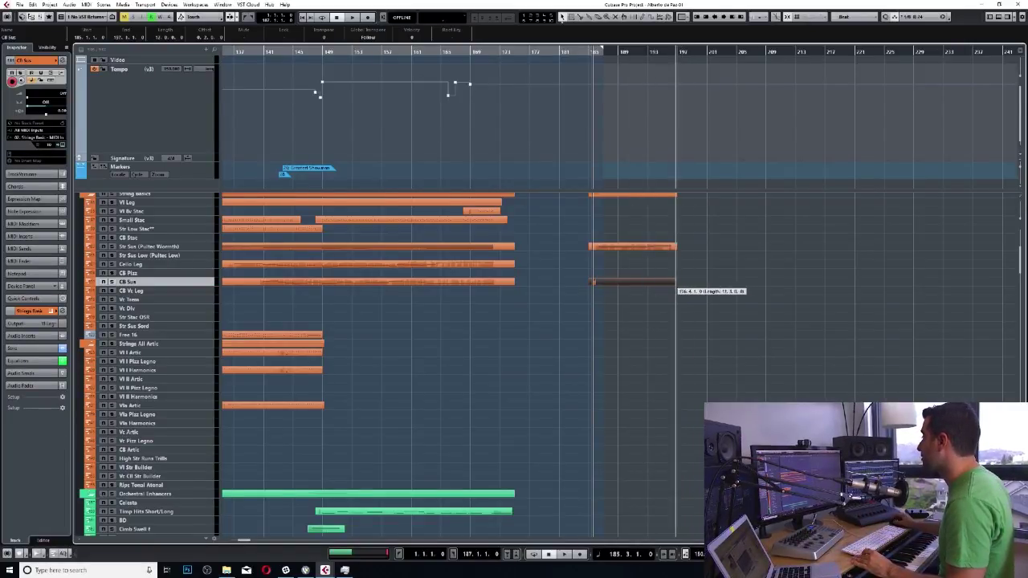
pyautogui.moveTo(688, 316); pyautogui.dragTo(616, 223)
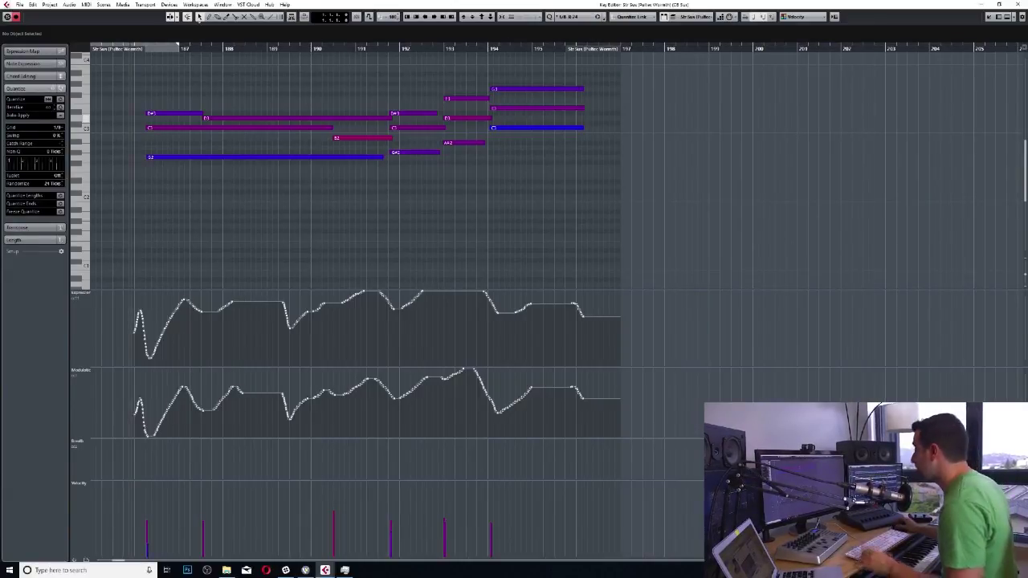
pyautogui.click(692, 16)
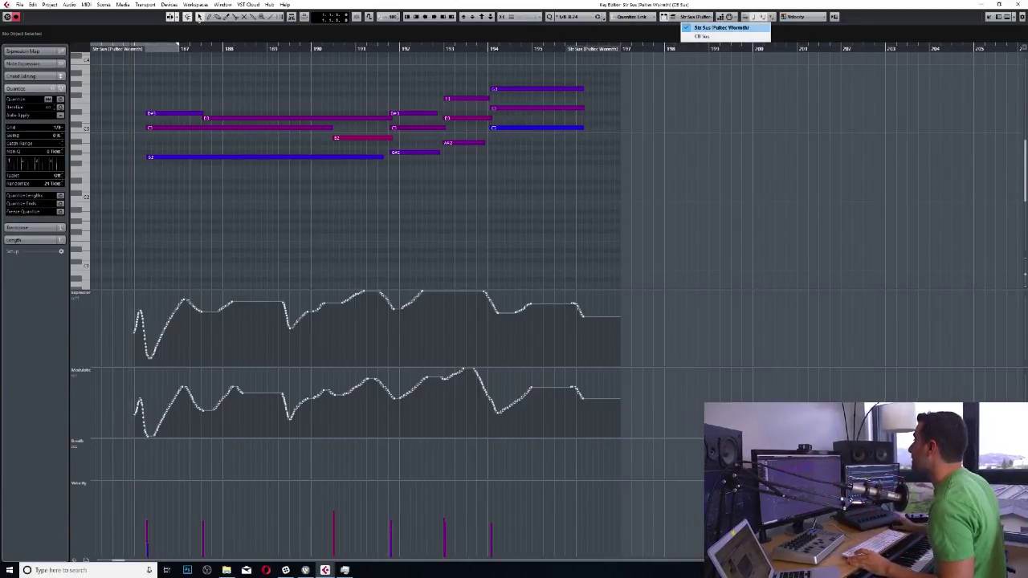
pyautogui.click(715, 37)
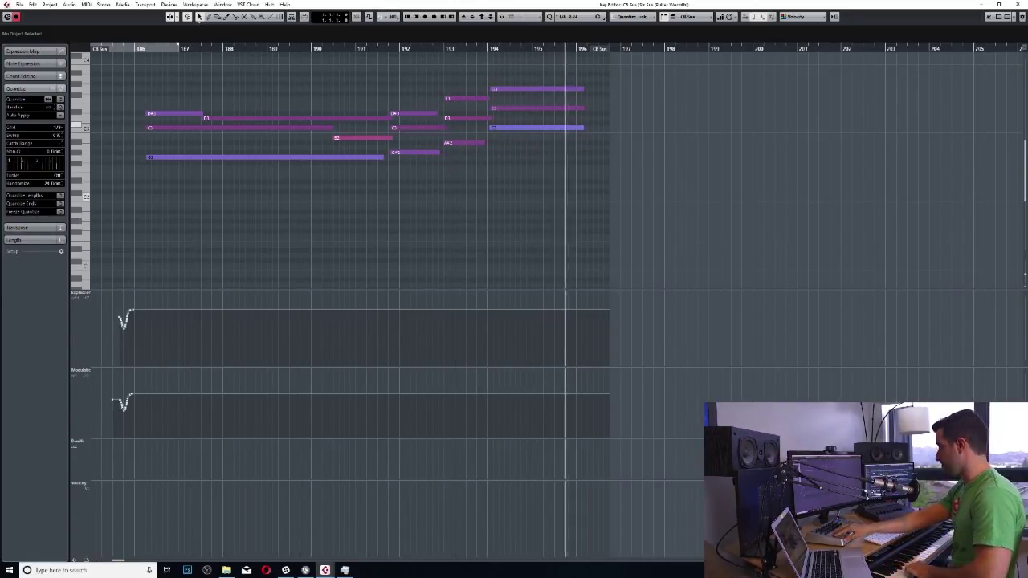
# Step: Add a played bass line with expression and modulation to the CB Sus part, and select the Str Sus chord notes above it
pyautogui.press('space')
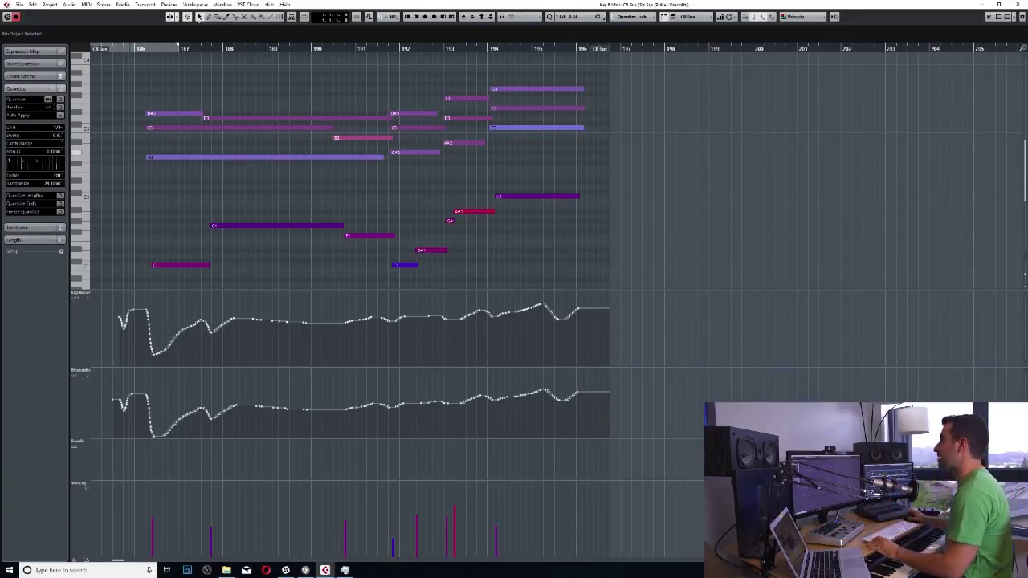
pyautogui.moveTo(167, 95); pyautogui.dragTo(609, 165)
pyautogui.moveTo(624, 83); pyautogui.dragTo(133, 162)
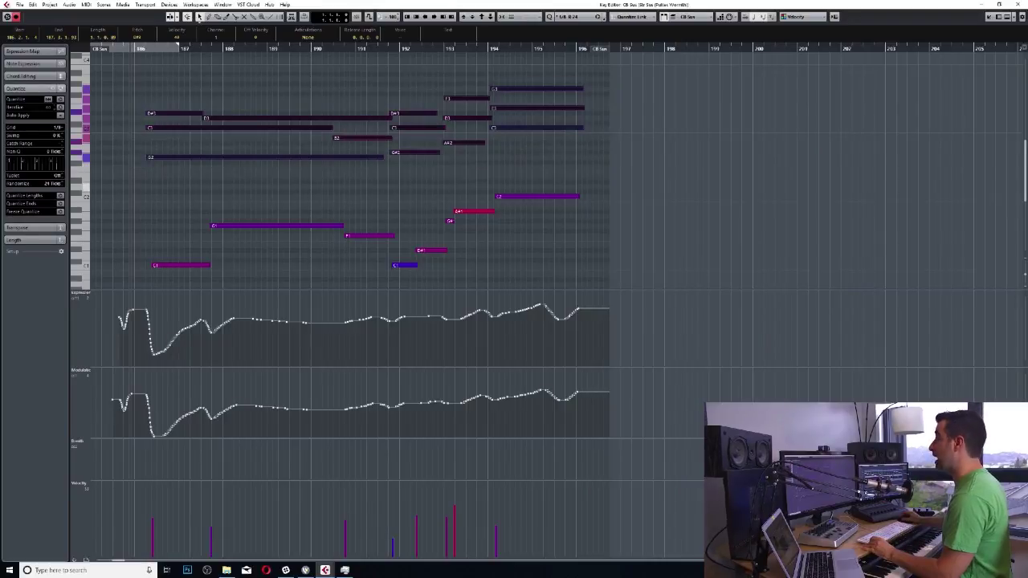
# Step: Select the velocity bars of the CB Sus bass notes between bars 193 and 195, and close the Key Editor
pyautogui.moveTo(149, 480); pyautogui.dragTo(456, 557)
pyautogui.moveTo(444, 480); pyautogui.dragTo(496, 558)
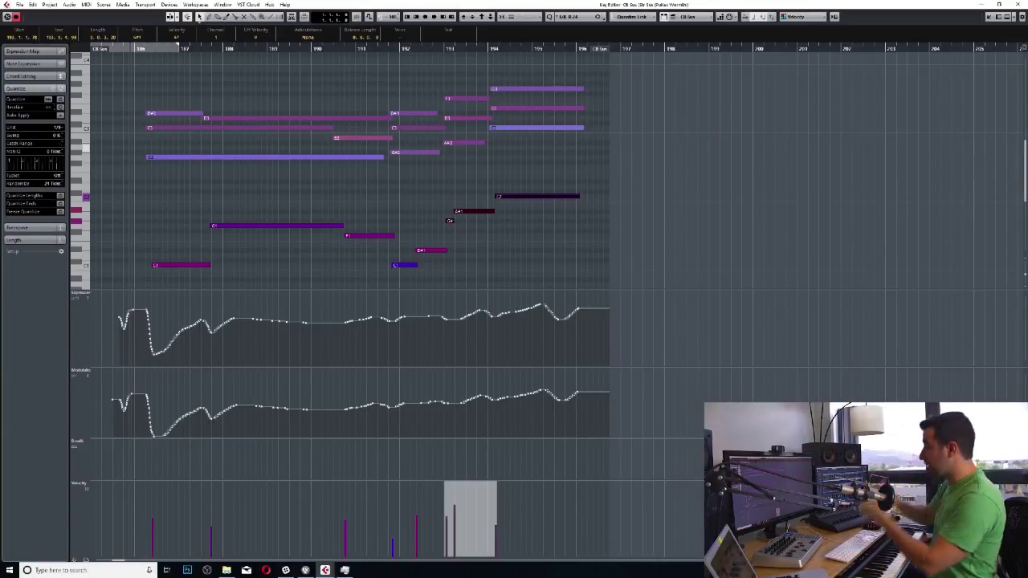
pyautogui.press('Escape')
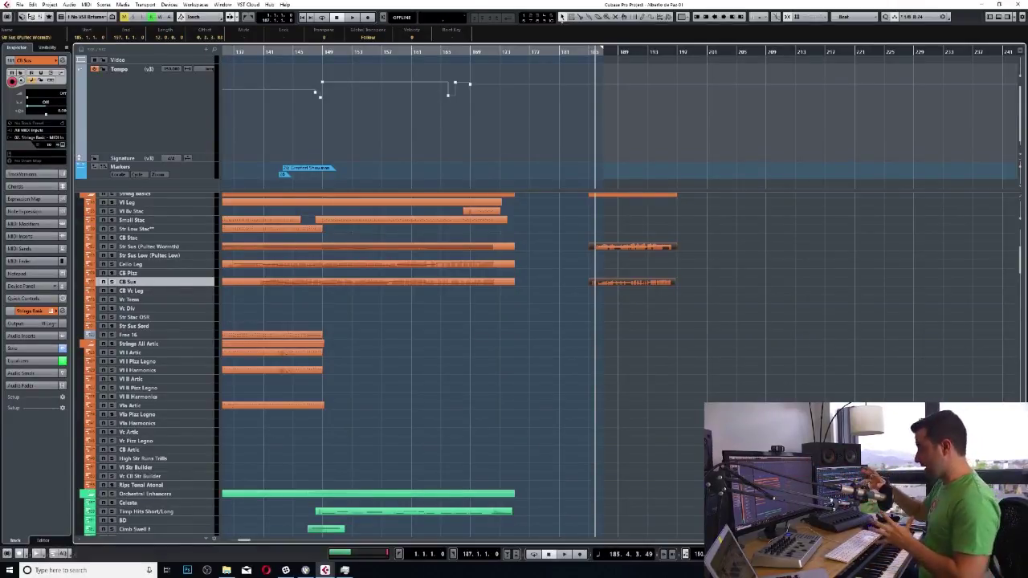
# Step: Select the new Str Sus and CB Sus parts together, look over the surrounding template tracks at a wider zoom, and clear the selection
pyautogui.hotkey('ctrl', 'shift', 'a')
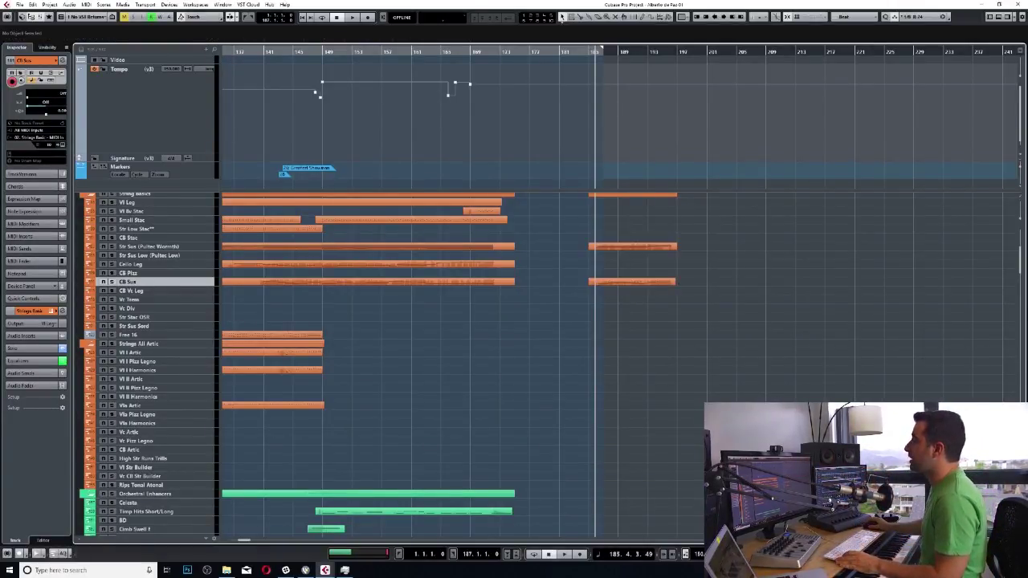
pyautogui.moveTo(665, 223); pyautogui.dragTo(634, 286)
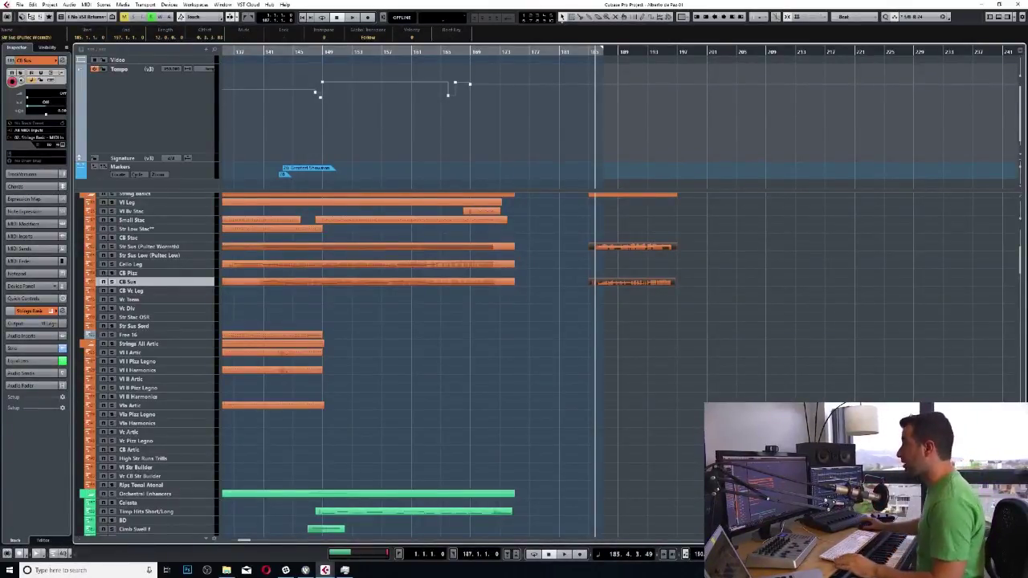
pyautogui.press('g')
pyautogui.press('g')
pyautogui.press('g')
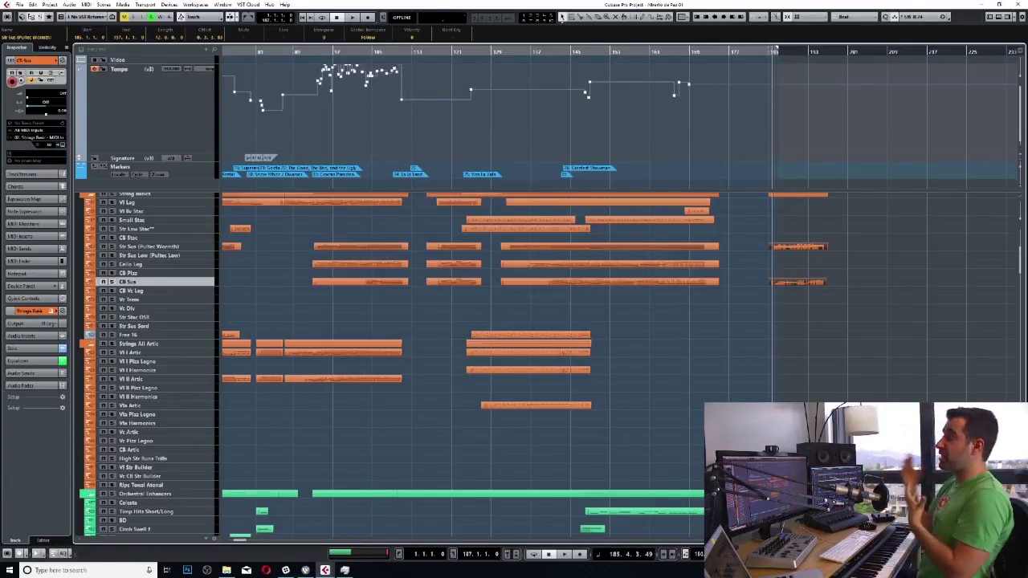
pyautogui.scroll(-15, 466, 362)
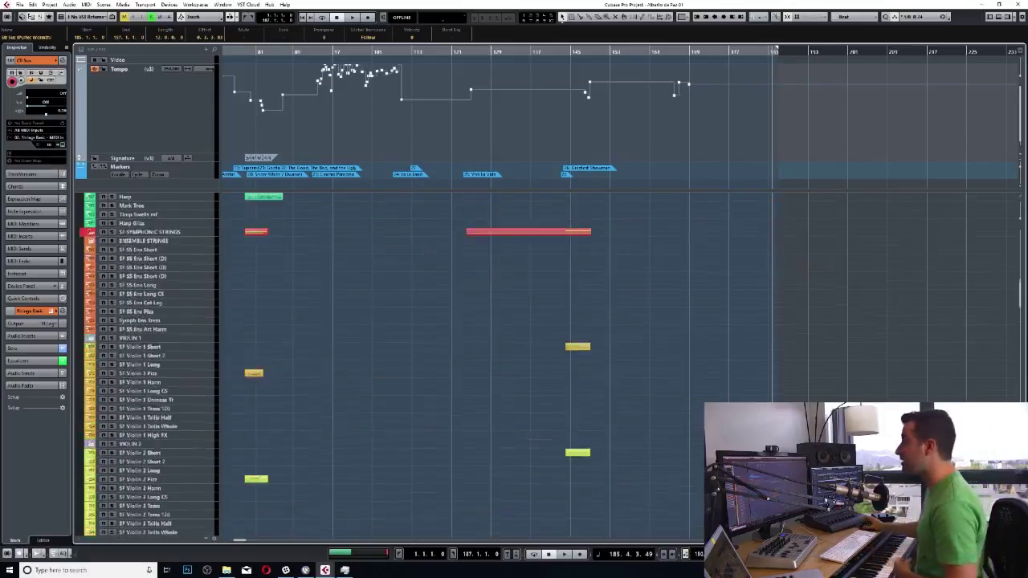
pyautogui.scroll(15, 466, 361)
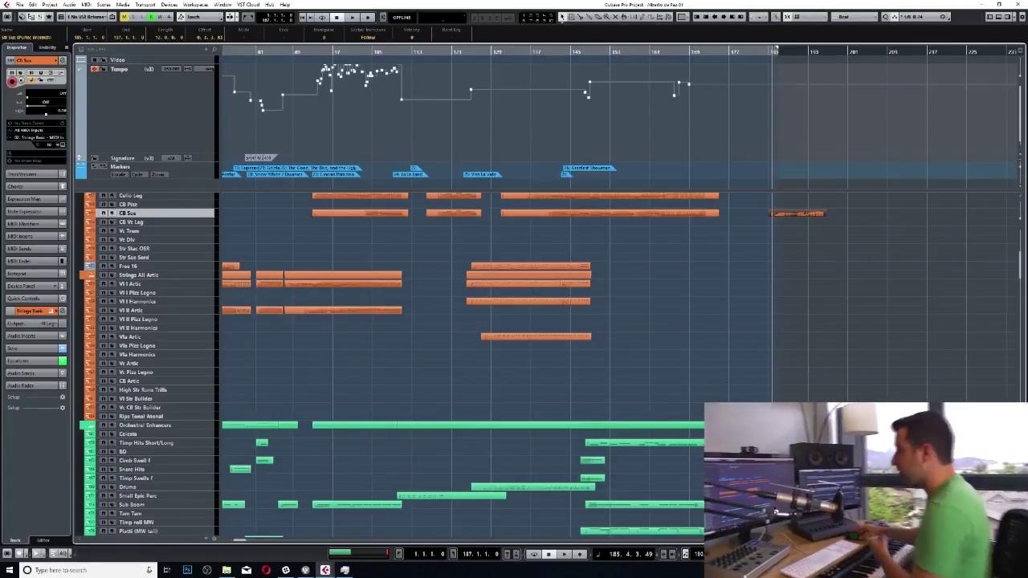
pyautogui.press('Escape')
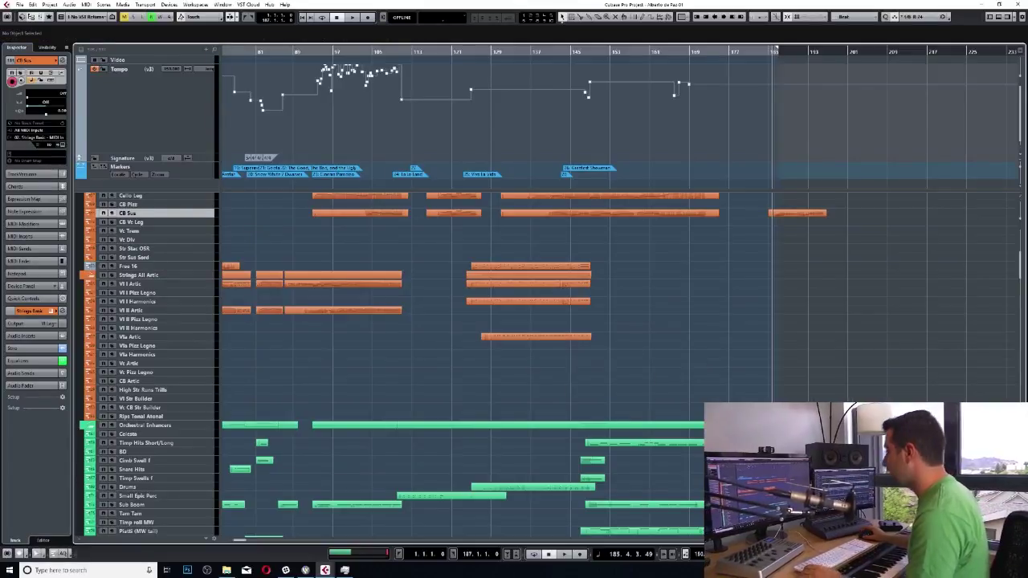
# Step: Open Logitech Gaming Software and examine the keystroke assigned to the Tracks With Data mouse command without changing it
pyautogui.press('super')
pyautogui.press('Escape')
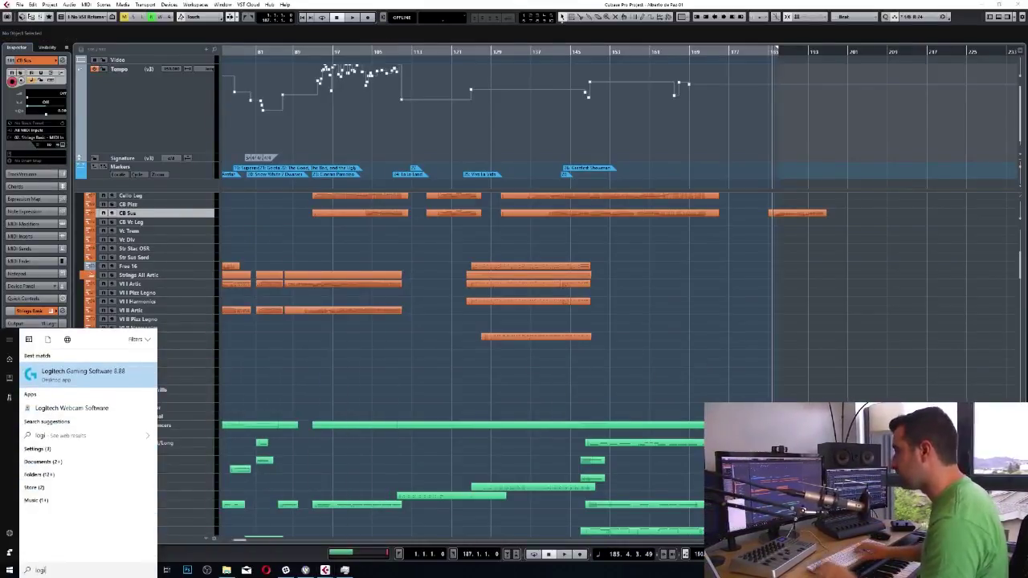
pyautogui.press('Escape')
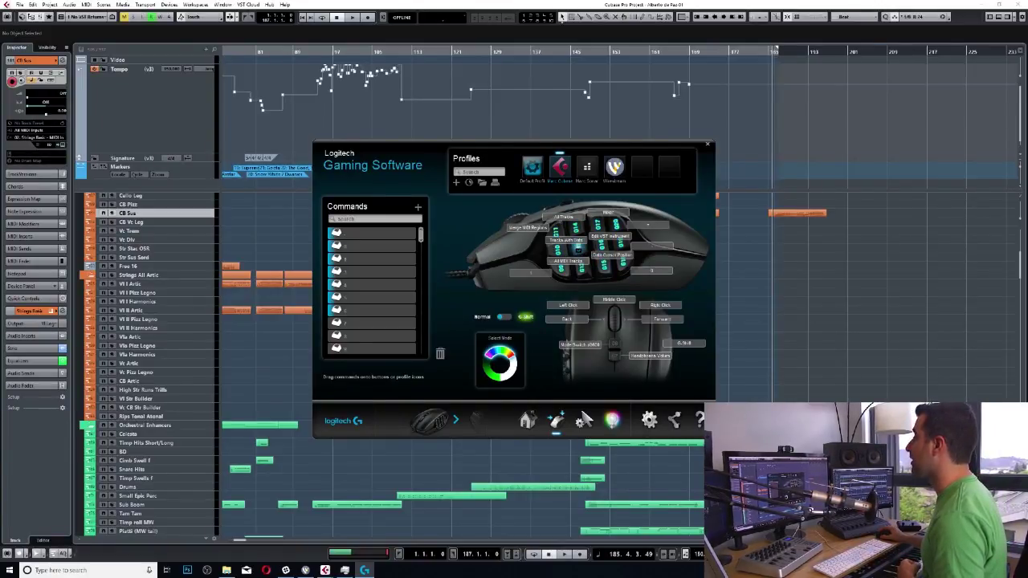
pyautogui.doubleClick(574, 223)
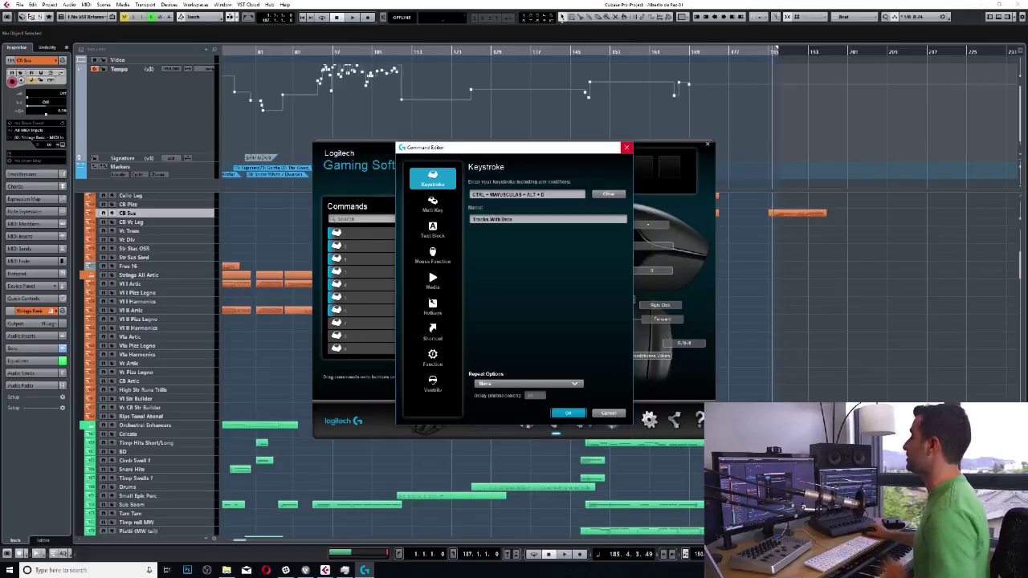
pyautogui.press('Escape')
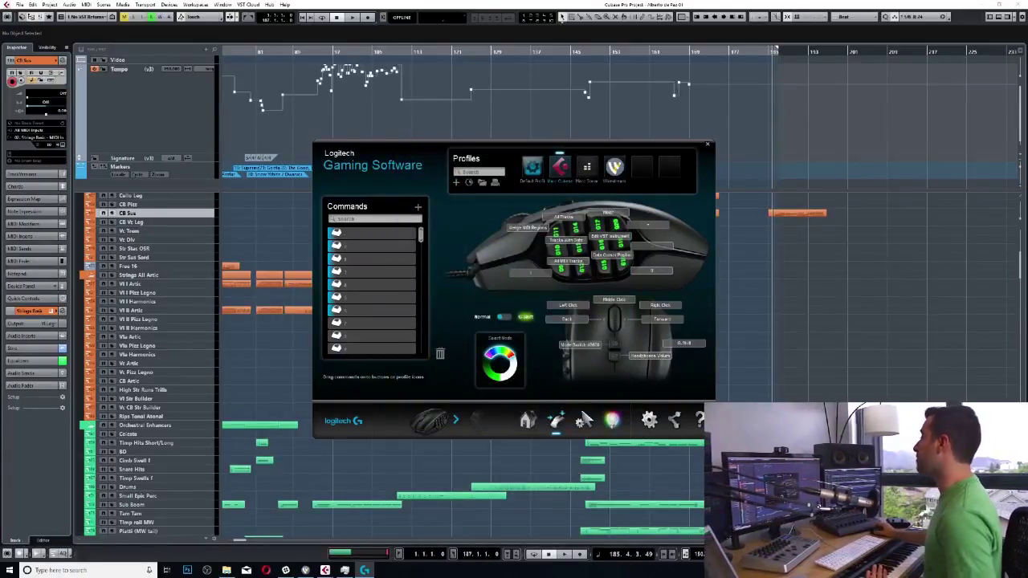
# Step: Switch back to Cubase and review the list of track visibility configurations, keeping No VST Returns active
pyautogui.hotkey('alt', 'Tab')
pyautogui.click(86, 17)
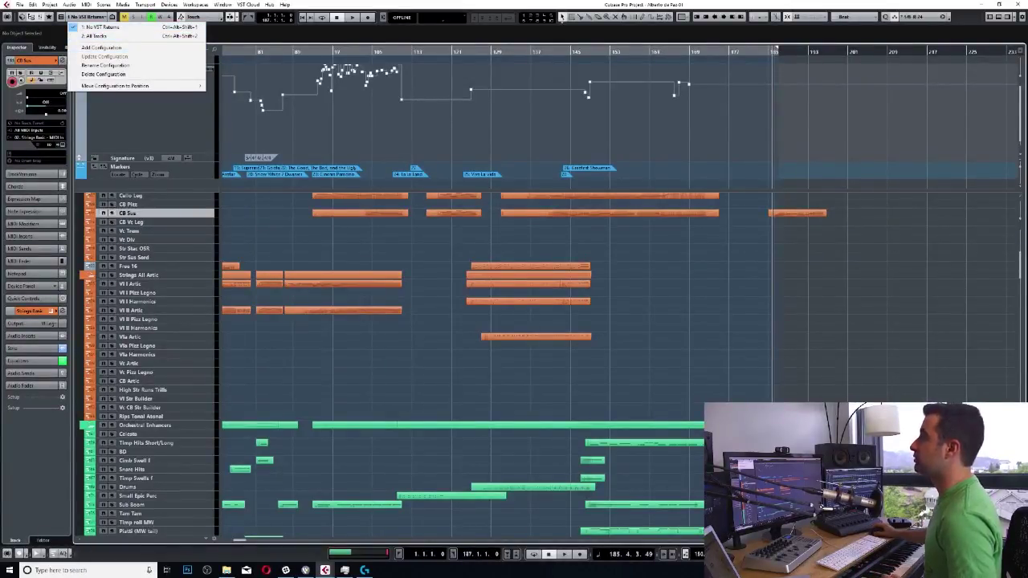
pyautogui.press('Return')
pyautogui.press('space')
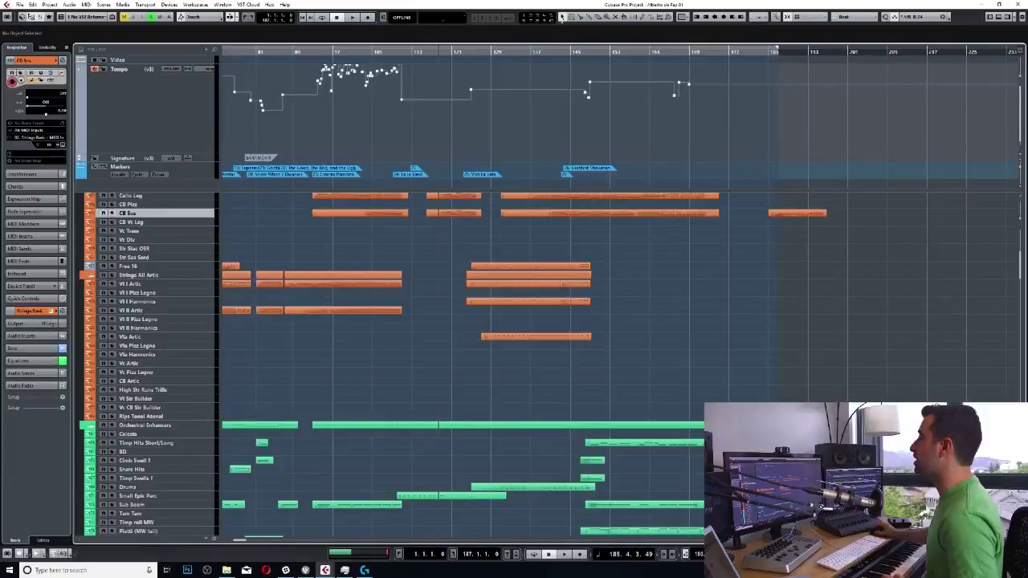
# Step: Compare the view of only tracks with data with the All Tracks configuration, and return to No VST Returns
pyautogui.scroll(-5, 466, 366)
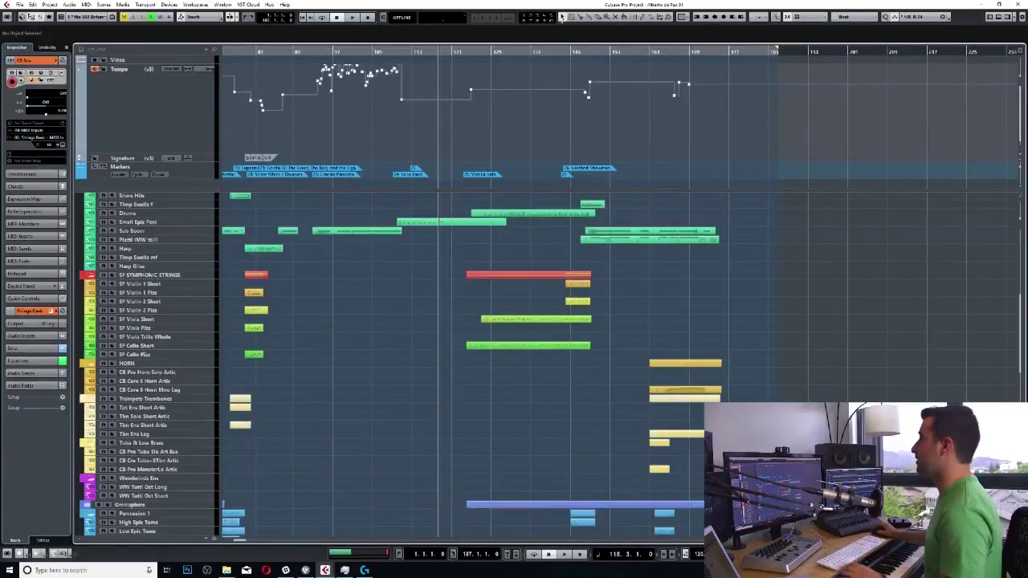
pyautogui.scroll(-3, 524, 520)
pyautogui.scroll(-3, 524, 521)
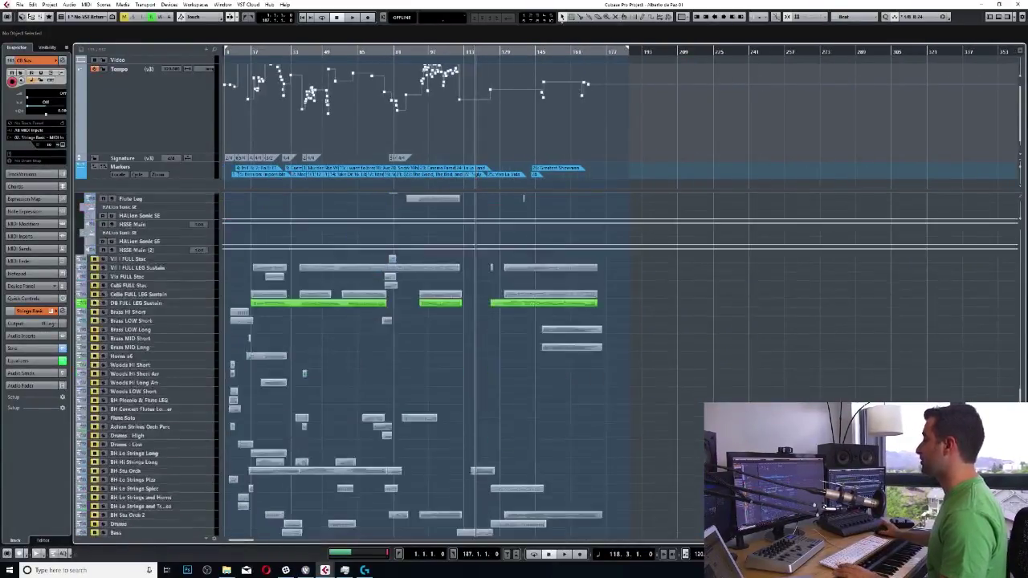
pyautogui.scroll(2, 524, 520)
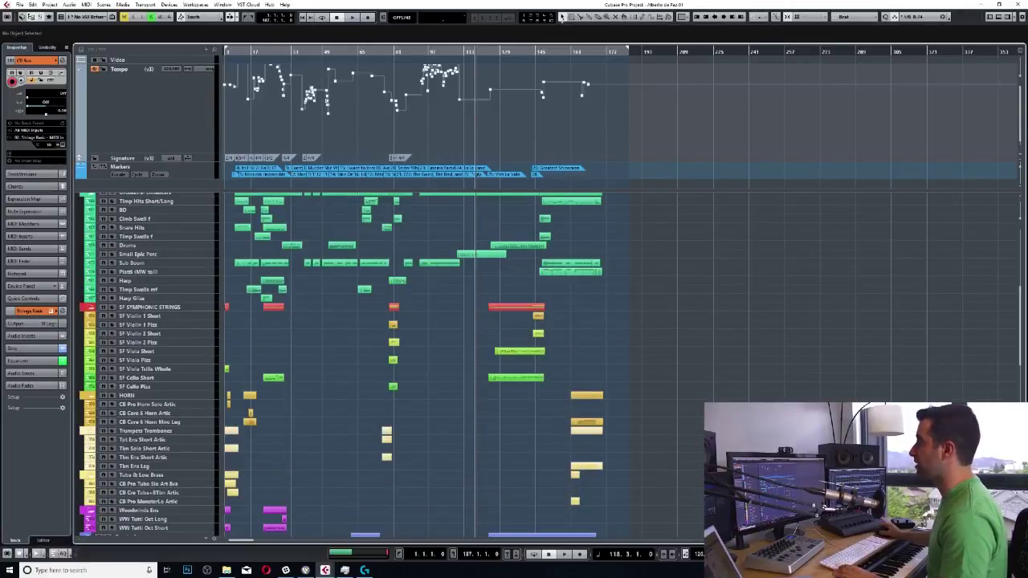
pyautogui.scroll(-6, 450, 361)
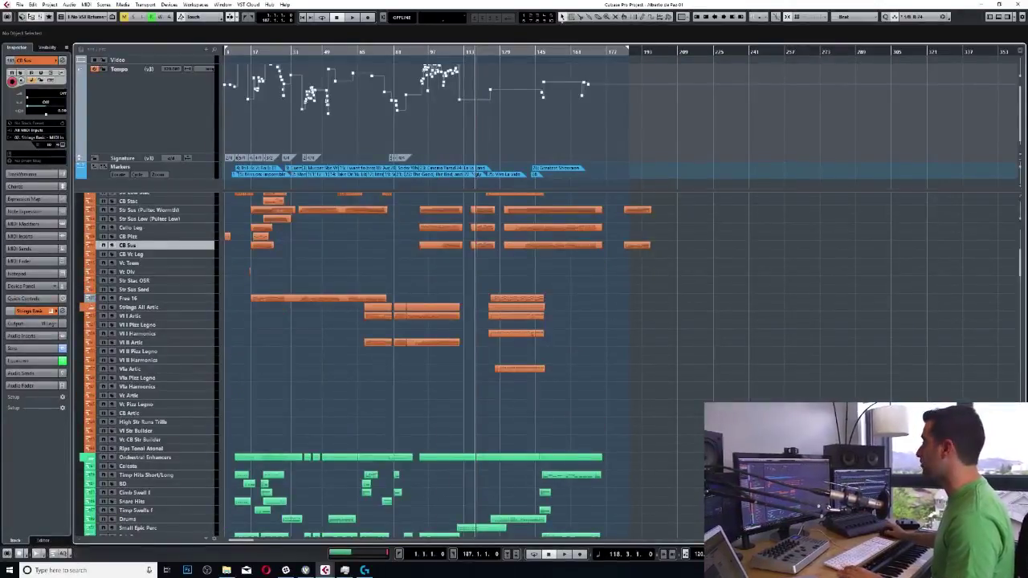
pyautogui.scroll(3, 450, 362)
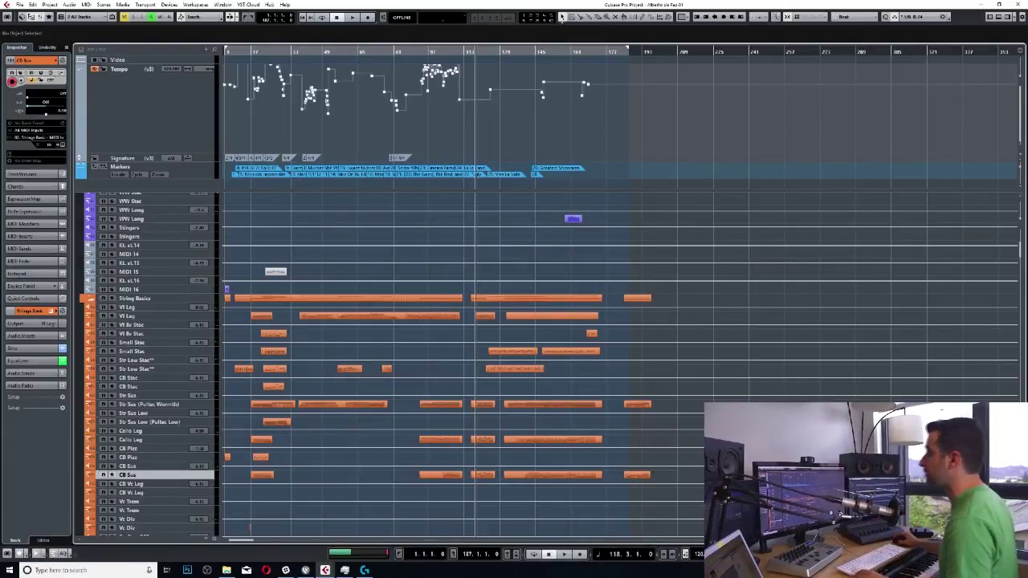
pyautogui.scroll(-8, 546, 362)
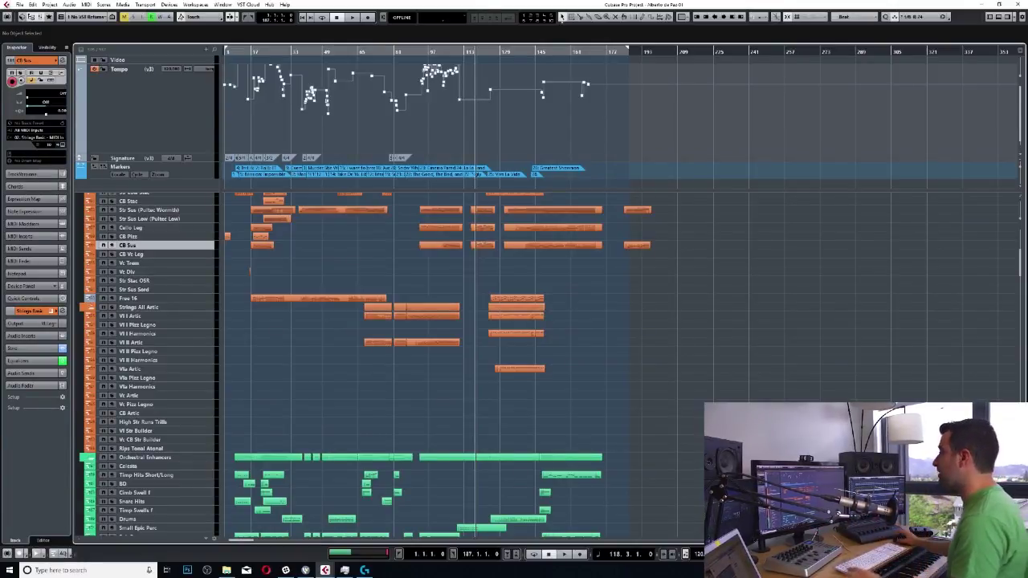
# Step: Try to merge the last two CB Sus parts into one continuous part, and undo the merge
pyautogui.moveTo(602, 245); pyautogui.dragTo(650, 245)
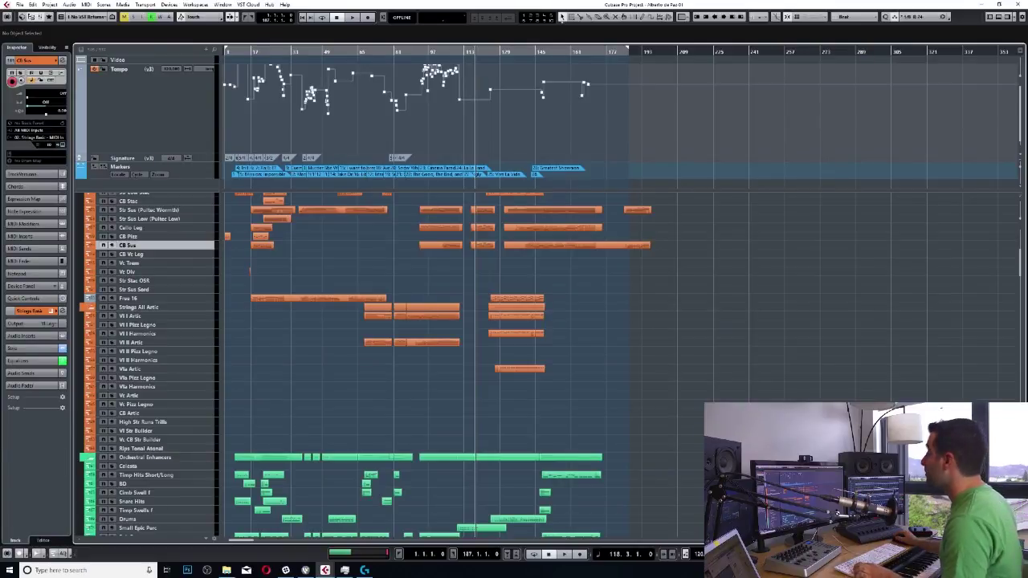
pyautogui.hotkey('ctrl', 'z')
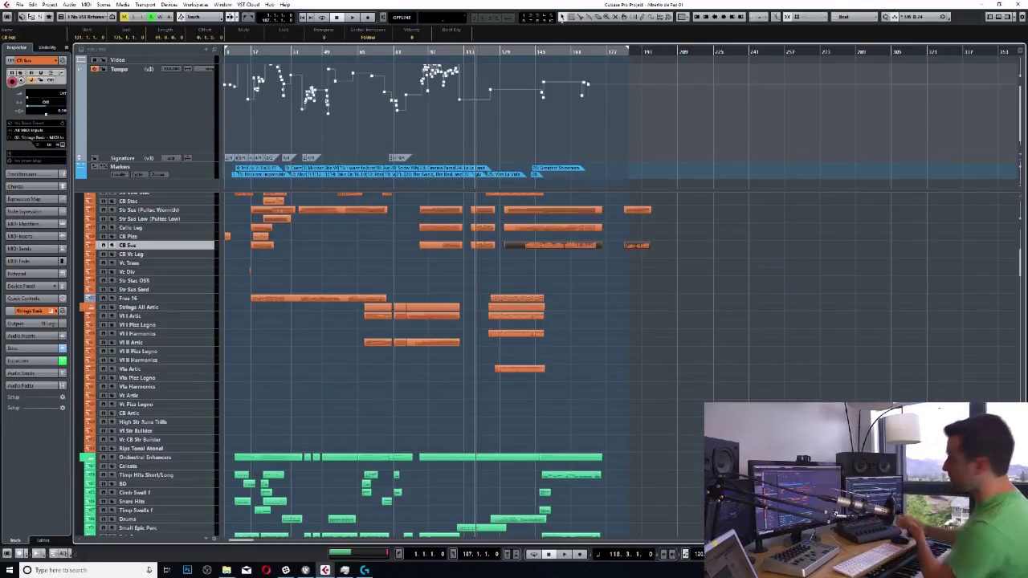
# Step: Open the Sonarworks Reference 3 plug-in on the master insert, examine its headphone calibration curves, and close it
pyautogui.scroll(-3, 450, 366)
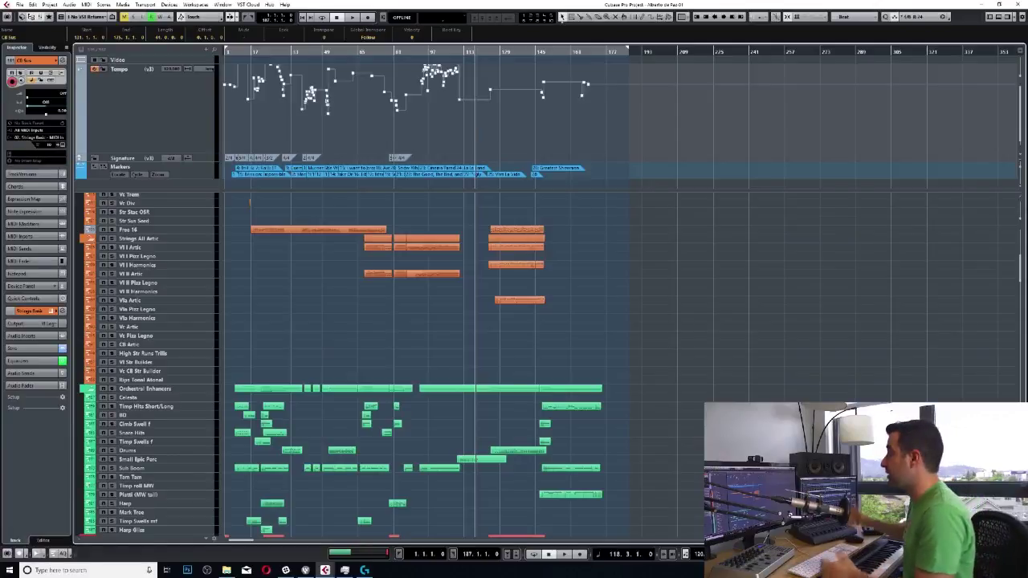
pyautogui.press('h')
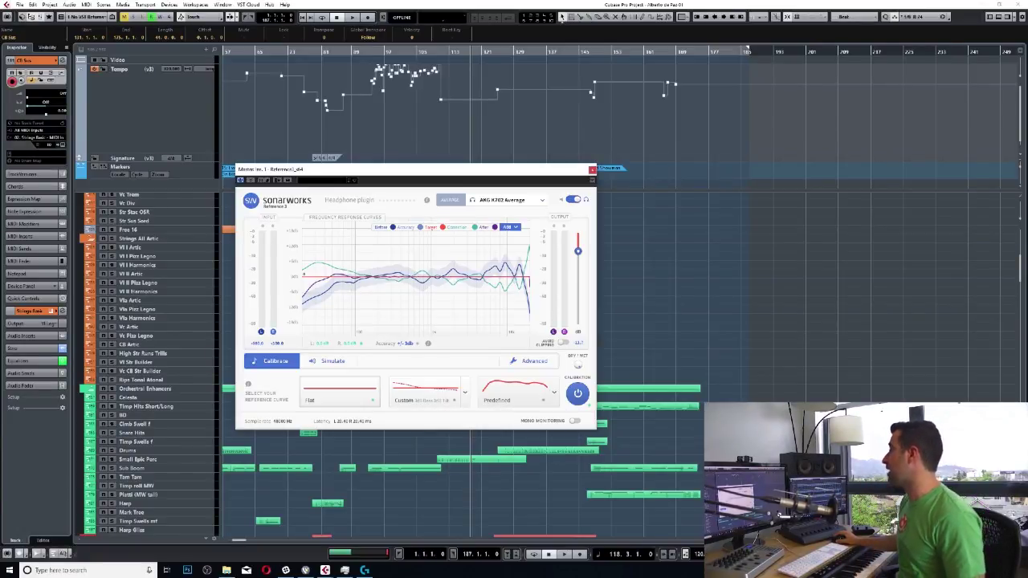
pyautogui.press('Escape')
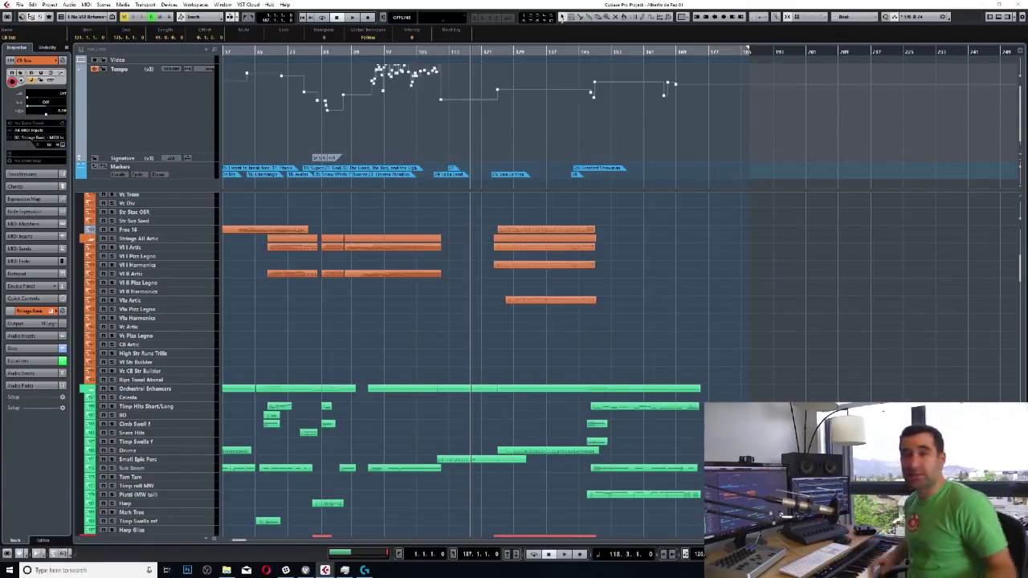
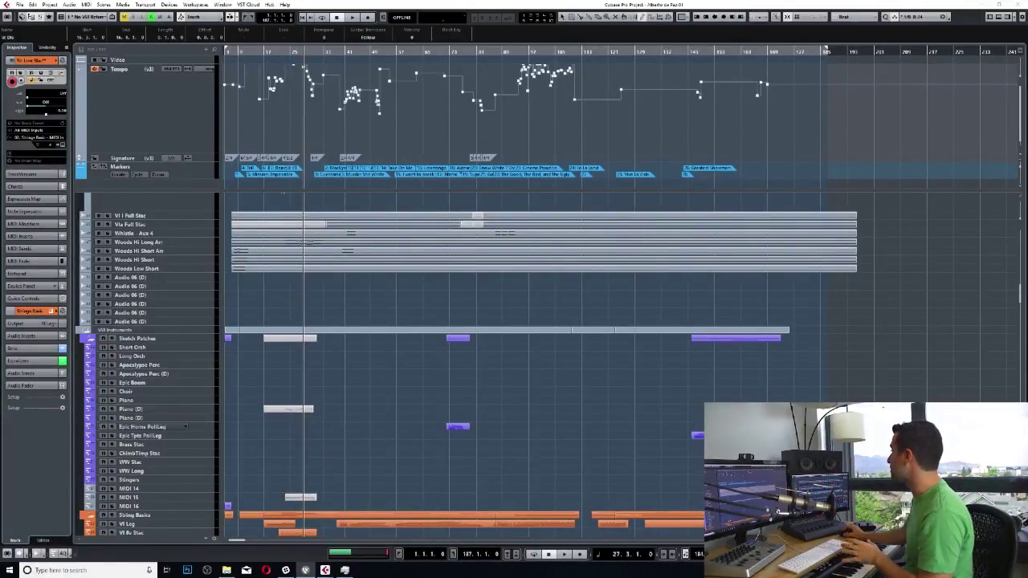
# Step: Open the MixConsole to examine the group channels and the track visibility list, and close it
pyautogui.press('F3')
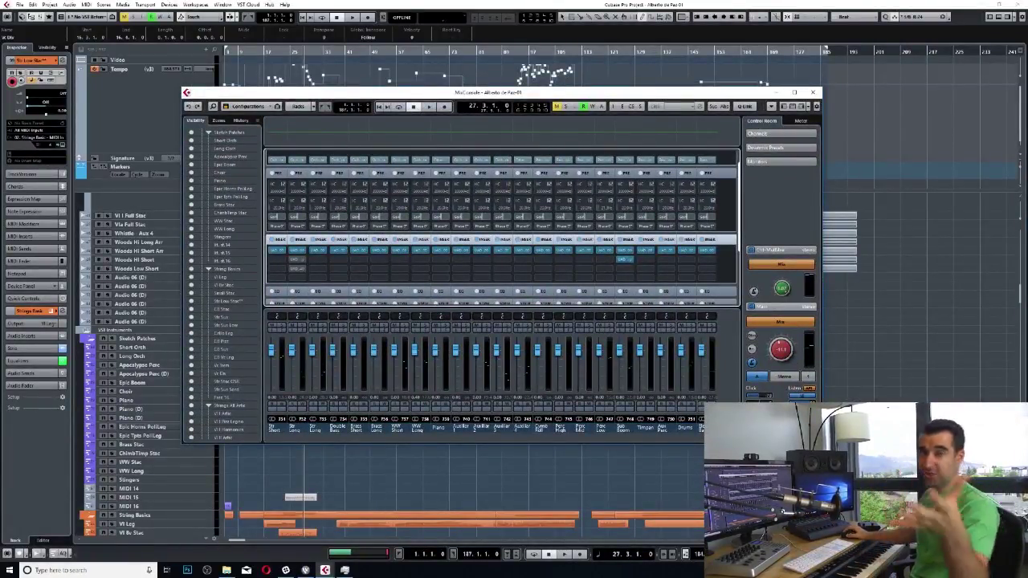
pyautogui.press('F3')
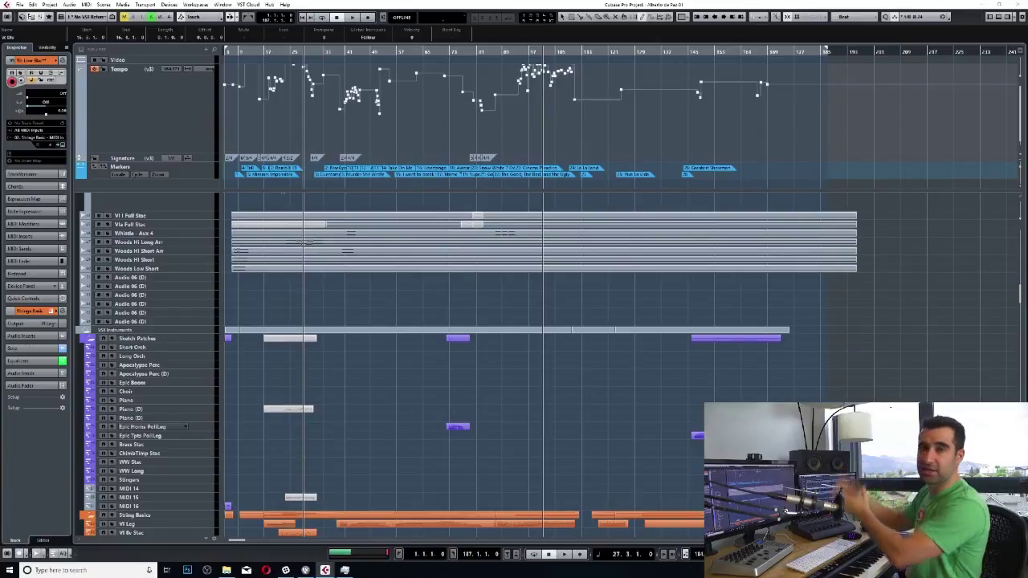
# Step: Collapse the Audio folder under STEMS, and look over the VST instrument tracks from Sketch Patches to SF Symphonic Strings
pyautogui.scroll(-4, 262, 361)
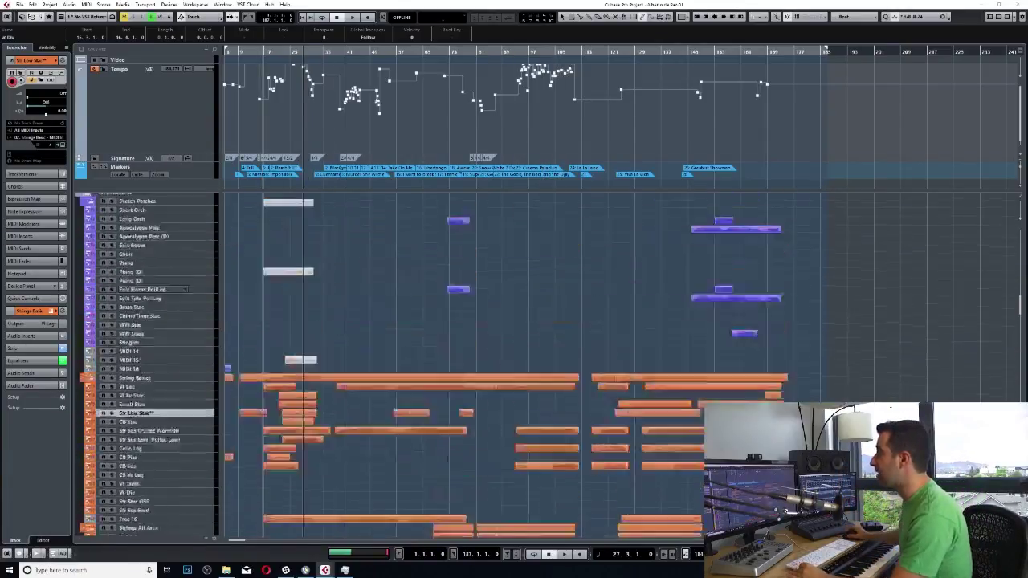
pyautogui.scroll(6, 262, 361)
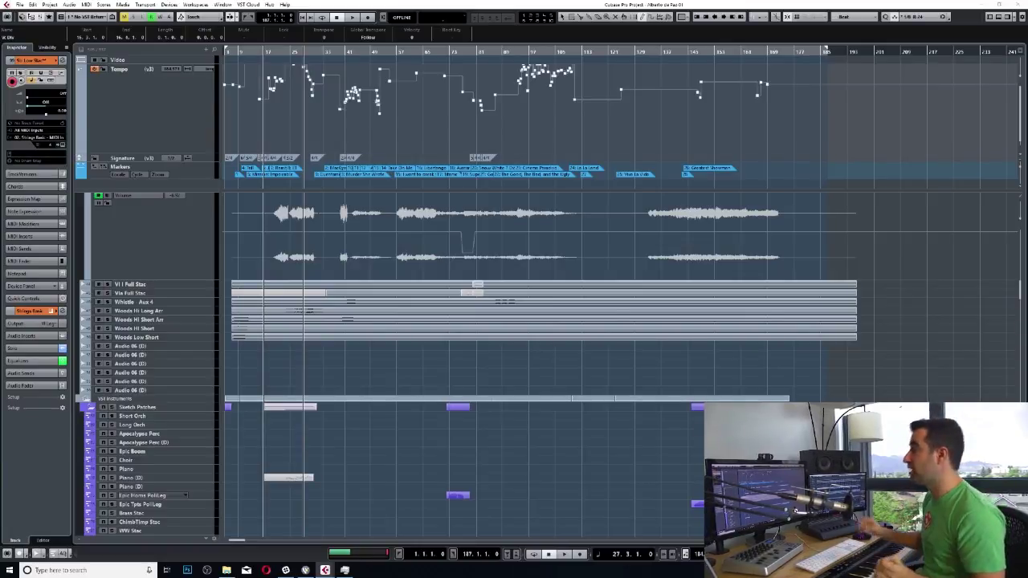
pyautogui.scroll(10, 539, 362)
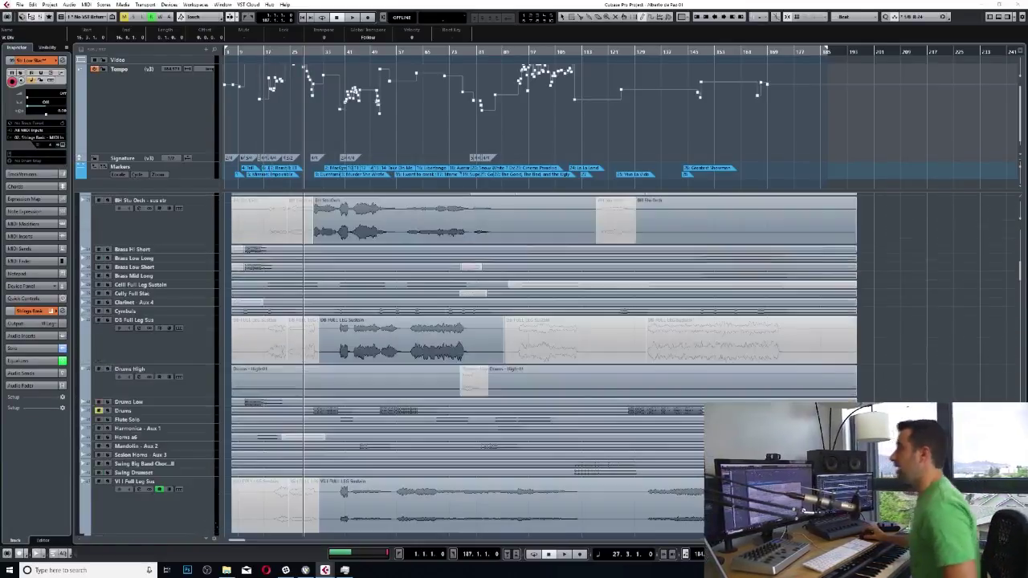
pyautogui.scroll(10, 538, 362)
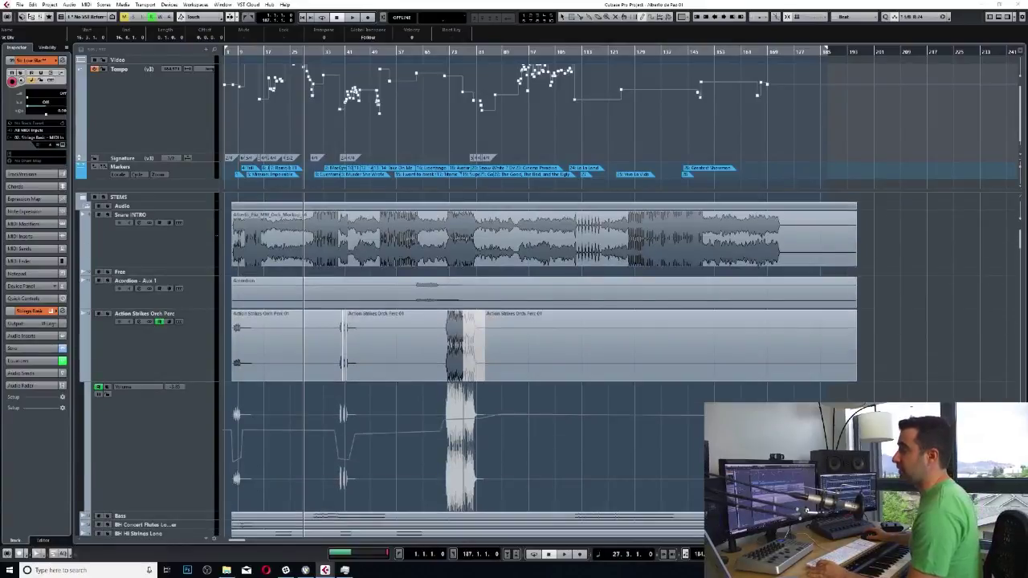
pyautogui.click(86, 205)
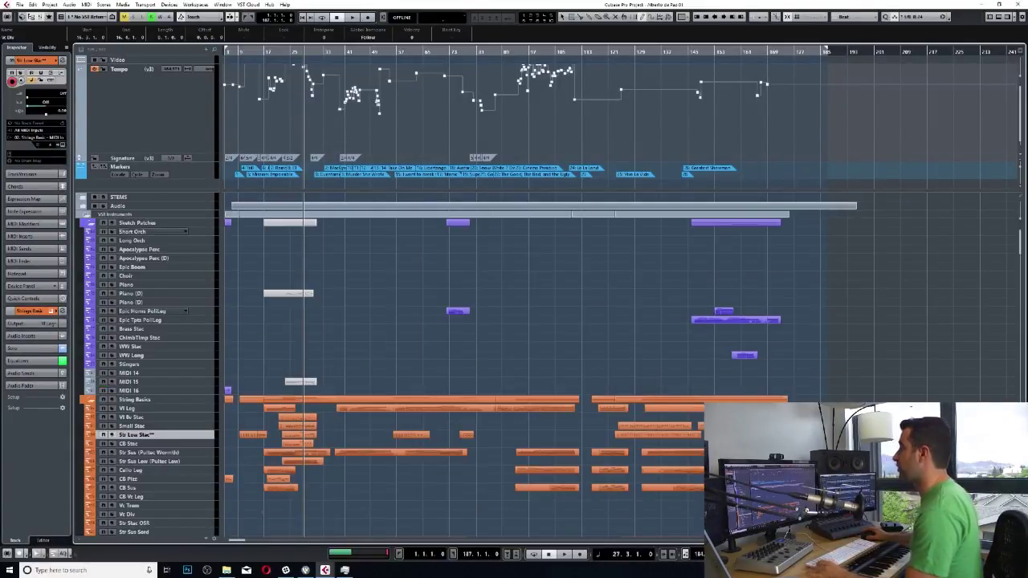
pyautogui.scroll(-15, 164, 275)
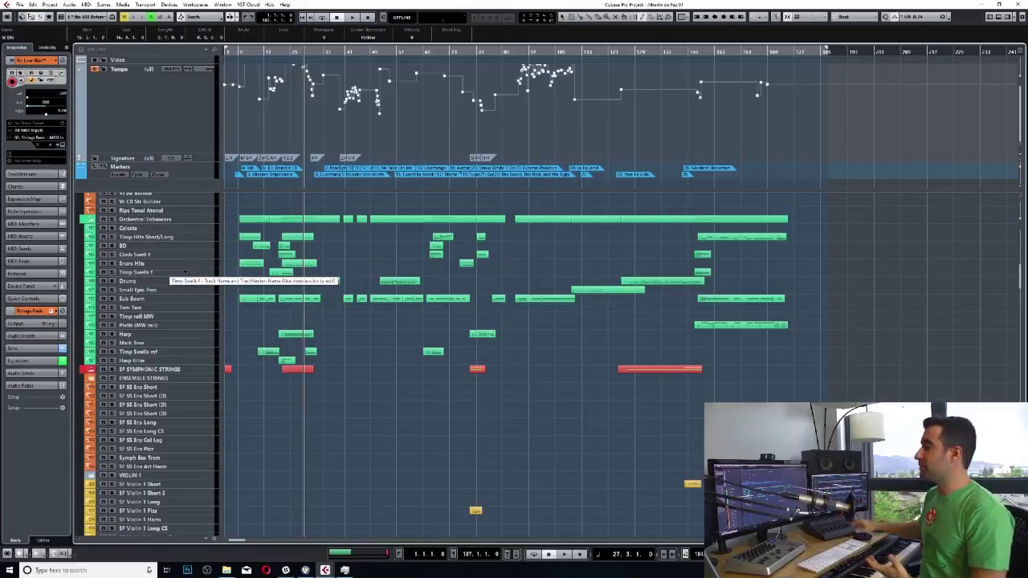
pyautogui.scroll(10, 185, 273)
pyautogui.scroll(3, 186, 273)
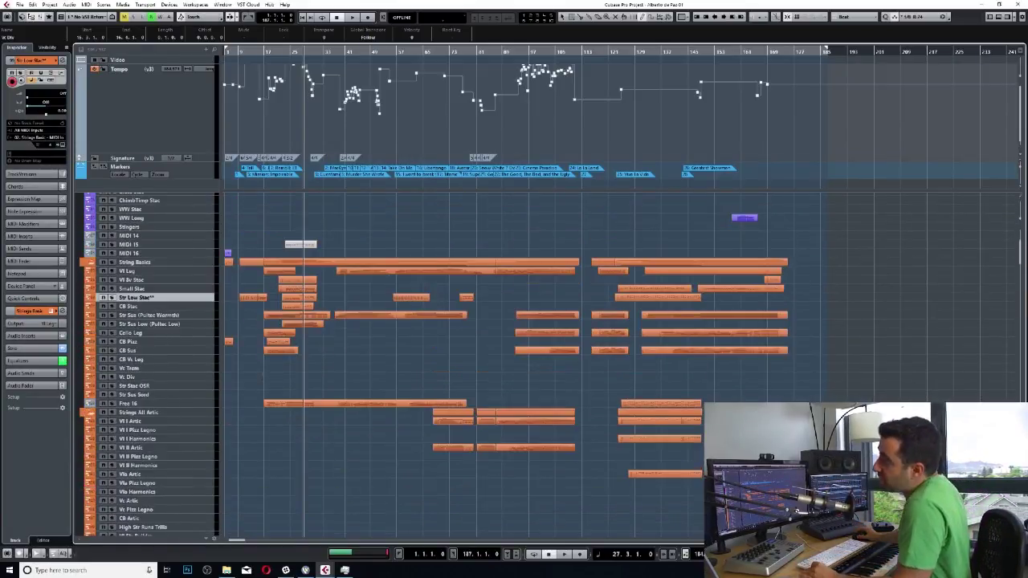
# Step: Select the String Basics folder and look over the full track list, from Sketch Patches through the orchestral sections to the percussion and group tracks
pyautogui.click(134, 262)
pyautogui.scroll(-5, 186, 273)
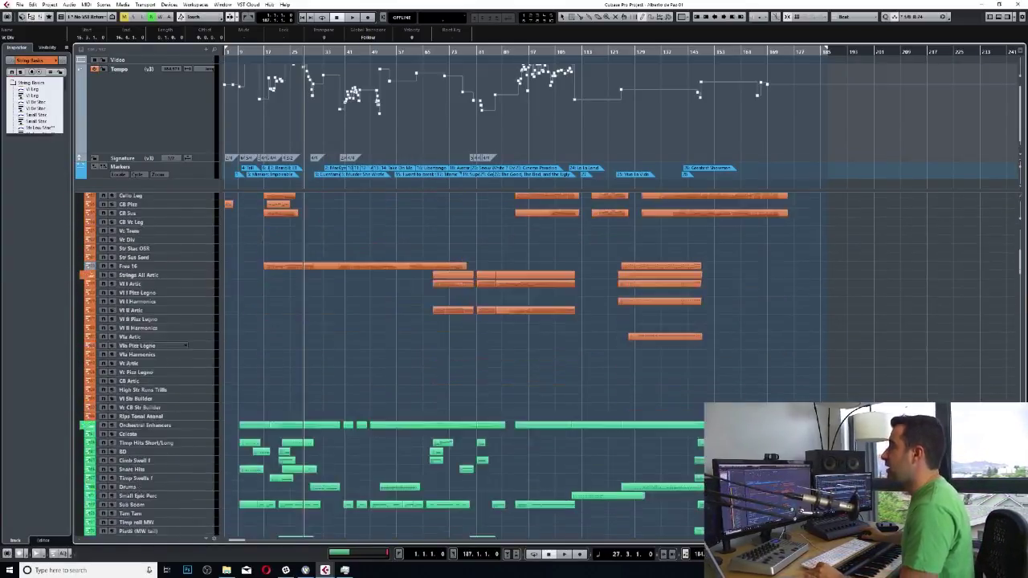
pyautogui.scroll(10, 186, 272)
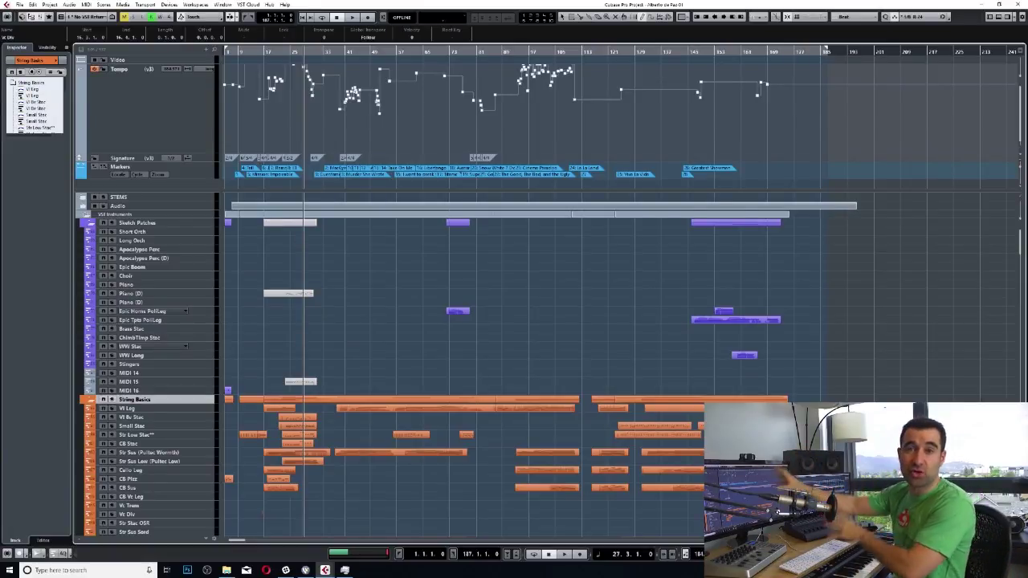
pyautogui.scroll(-20, 546, 361)
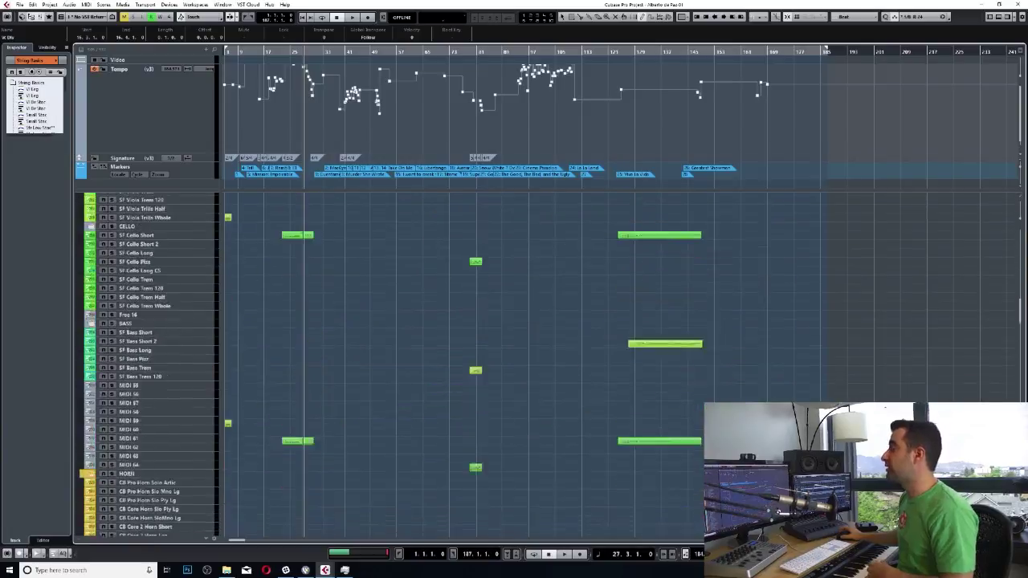
pyautogui.scroll(-15, 546, 362)
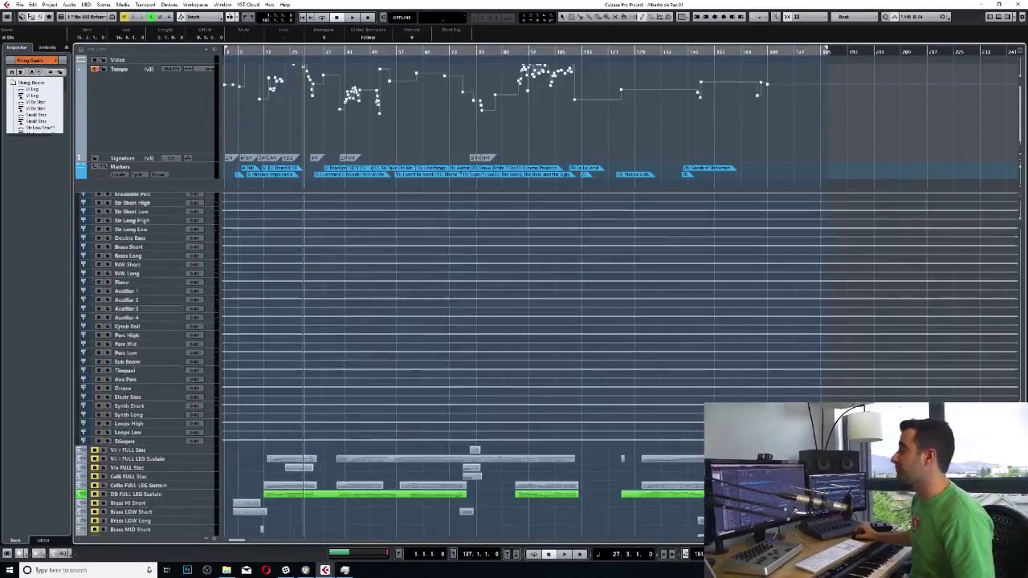
pyautogui.scroll(-15, 160, 311)
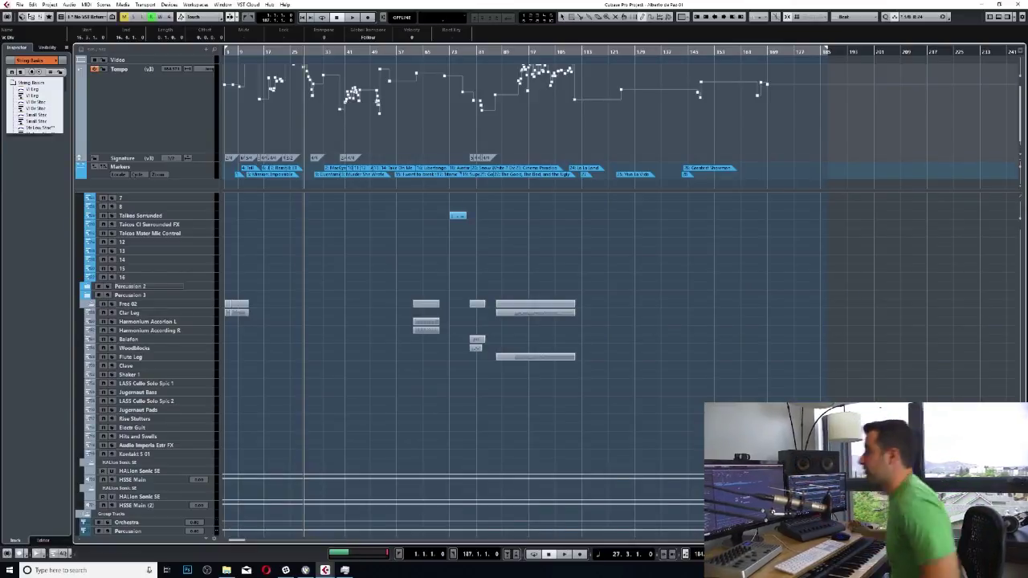
pyautogui.scroll(-15, 458, 361)
pyautogui.scroll(15, 458, 362)
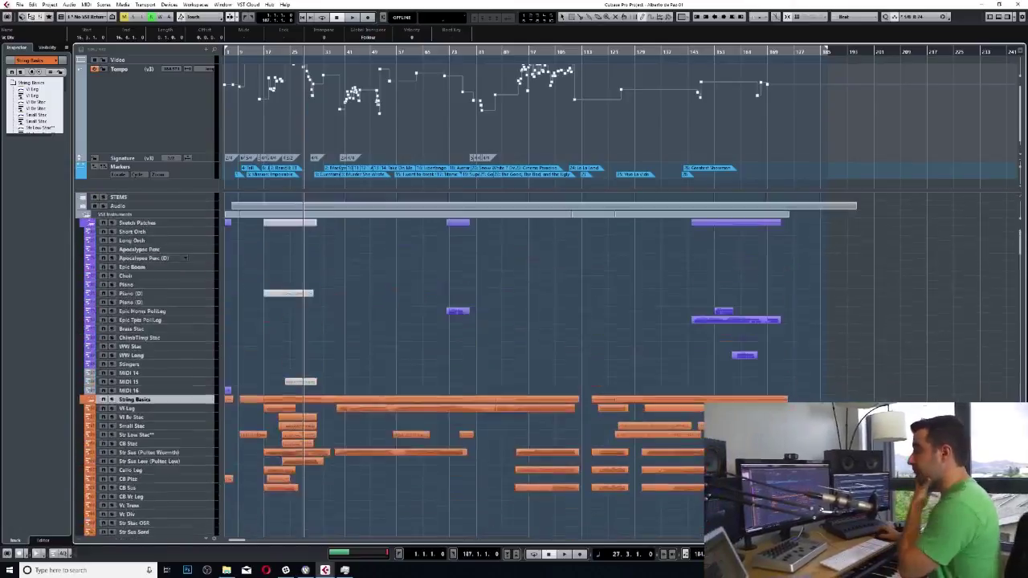
# Step: Highlight the Sketch Patches folder tracks through MIDI 16, and select Short Orch, Long Orch and Apocalypse Perc in turn for review
pyautogui.click(137, 222)
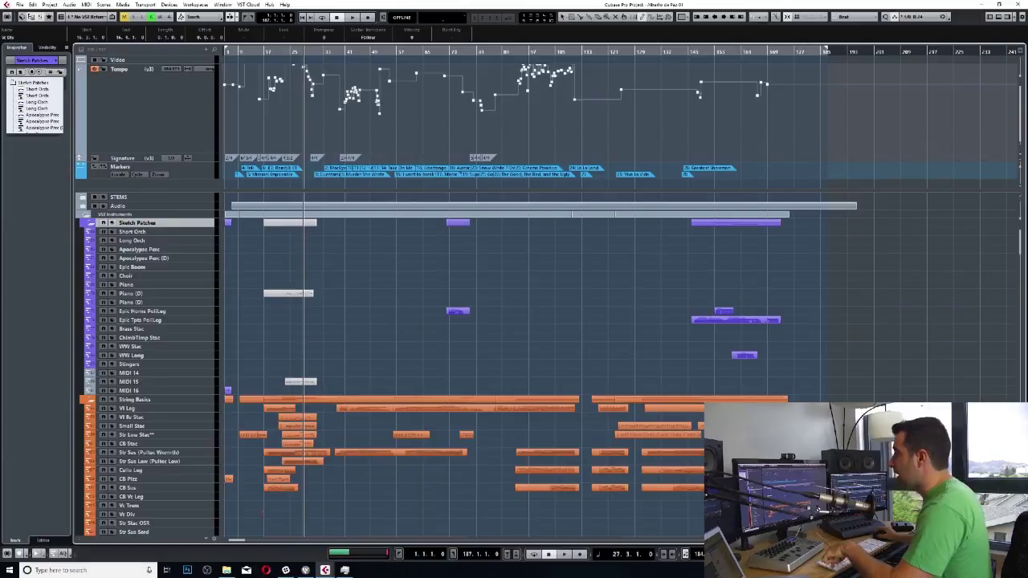
pyautogui.keyDown('shift'); pyautogui.click(129, 391); pyautogui.keyUp('shift')
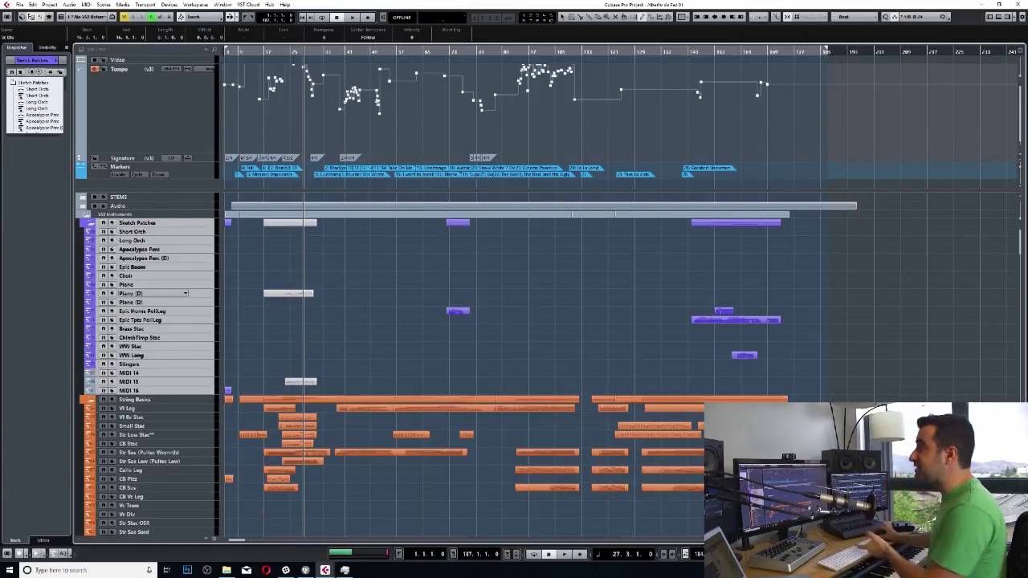
pyautogui.click(133, 232)
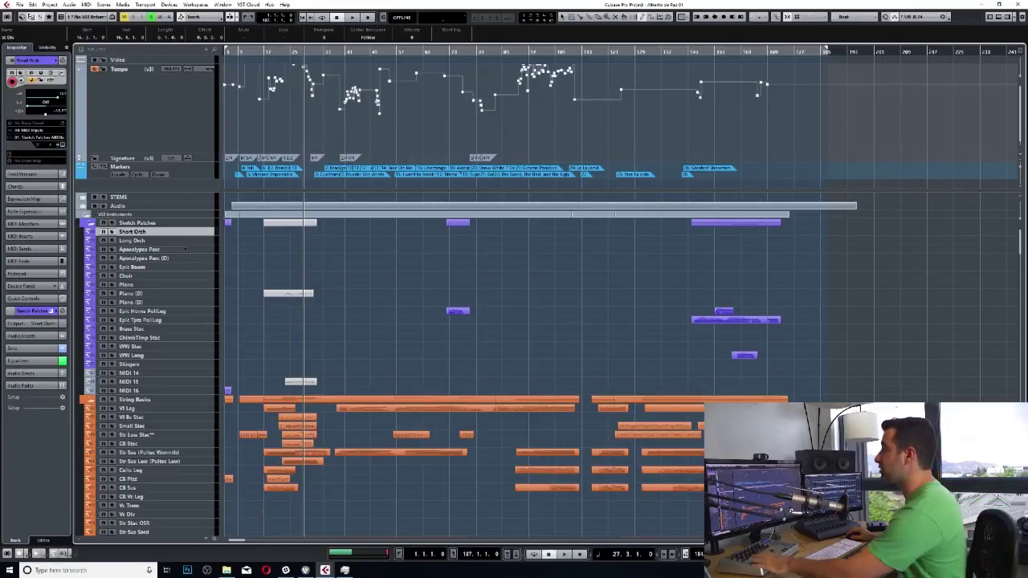
pyautogui.click(133, 241)
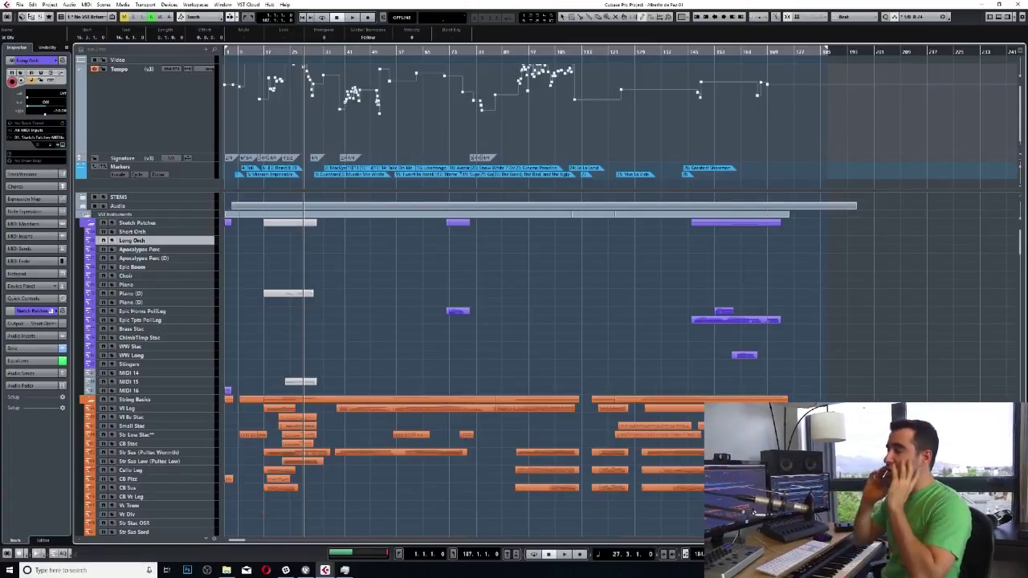
pyautogui.click(183, 231)
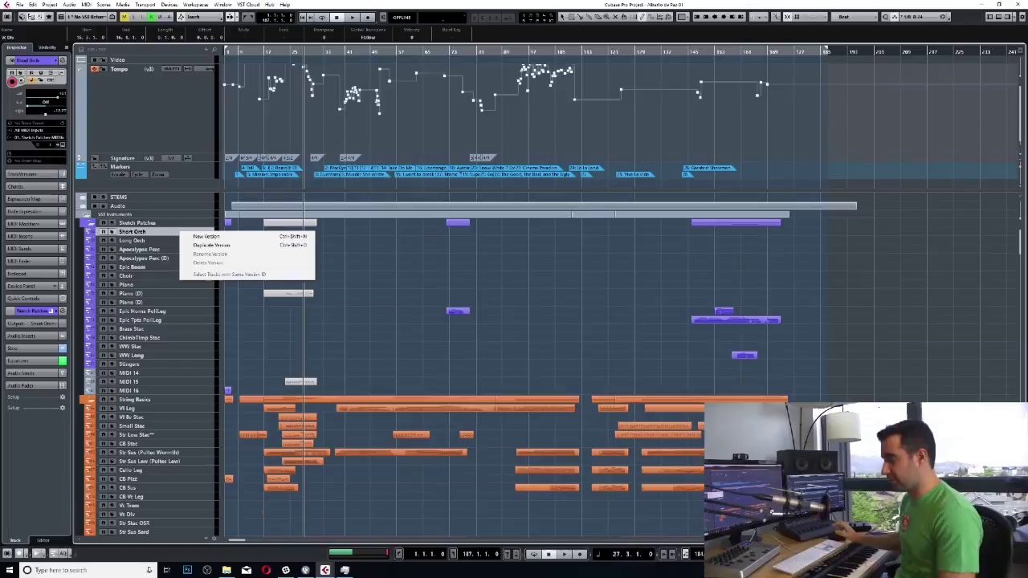
pyautogui.press('Escape')
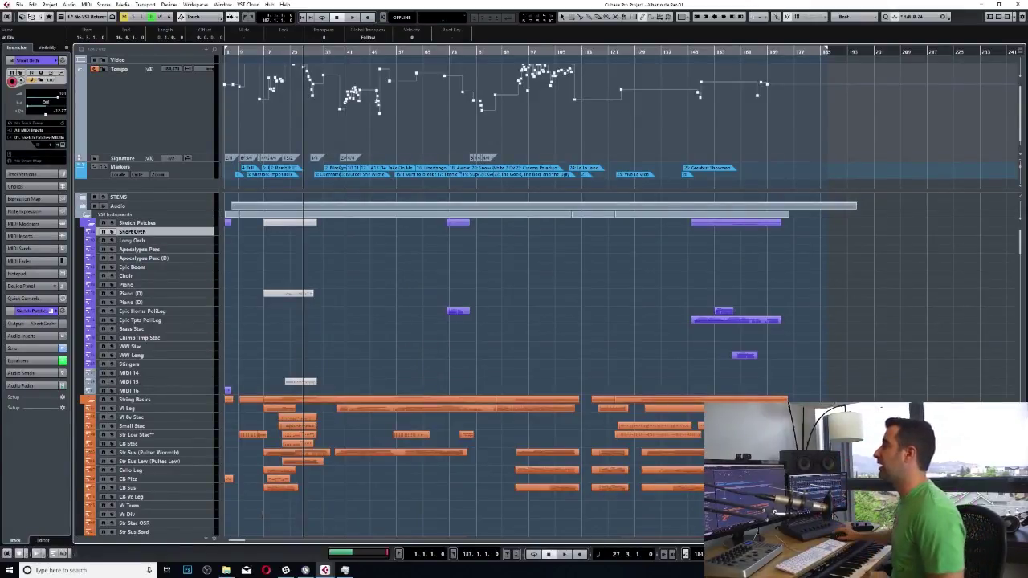
pyautogui.click(133, 240)
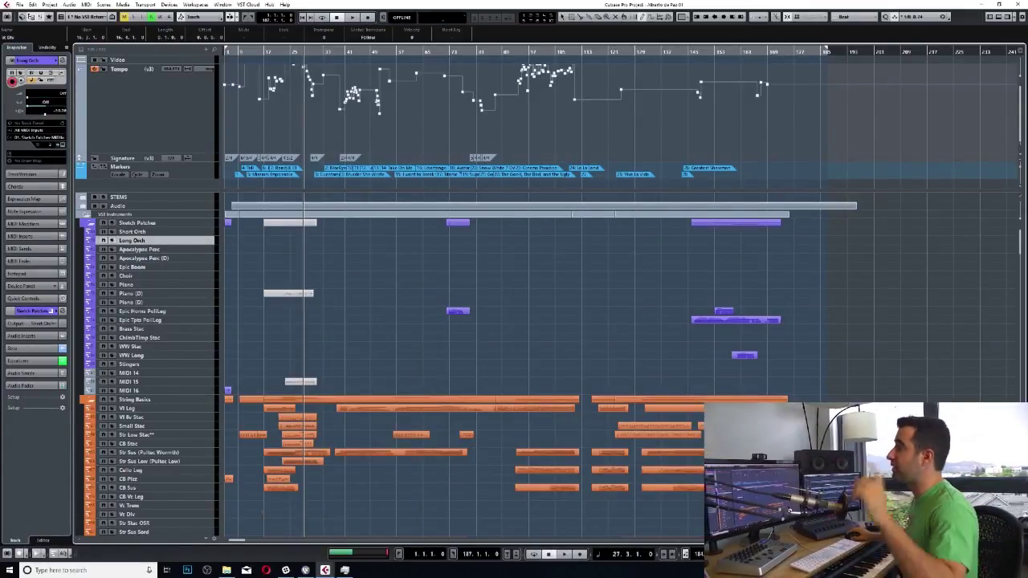
pyautogui.click(139, 249)
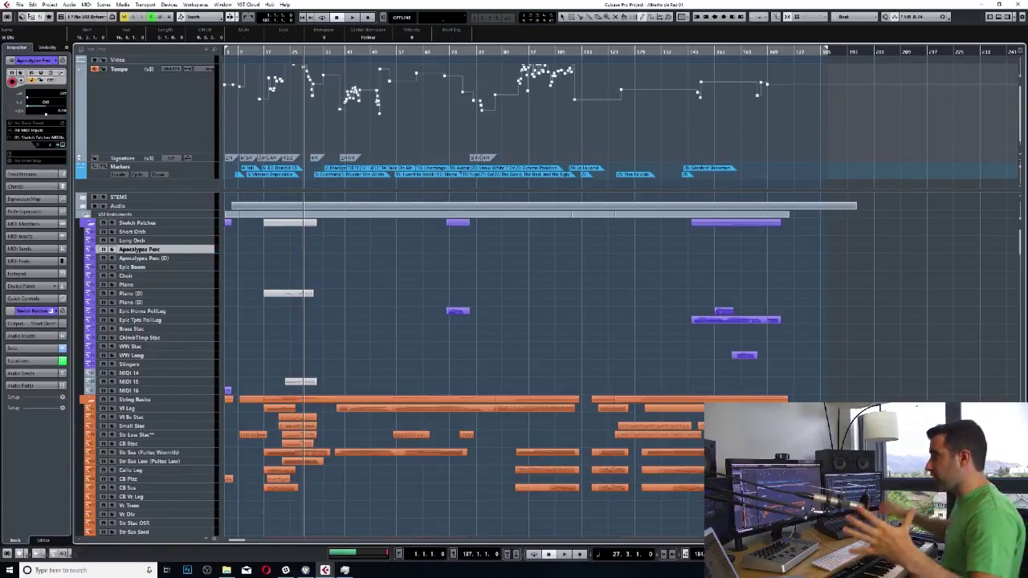
# Step: Look through the Zebra and Orchestral Enhancers sections, and select Apocalypse Perc (D), Epic Boom and Short Orch in turn
pyautogui.scroll(-15, 546, 365)
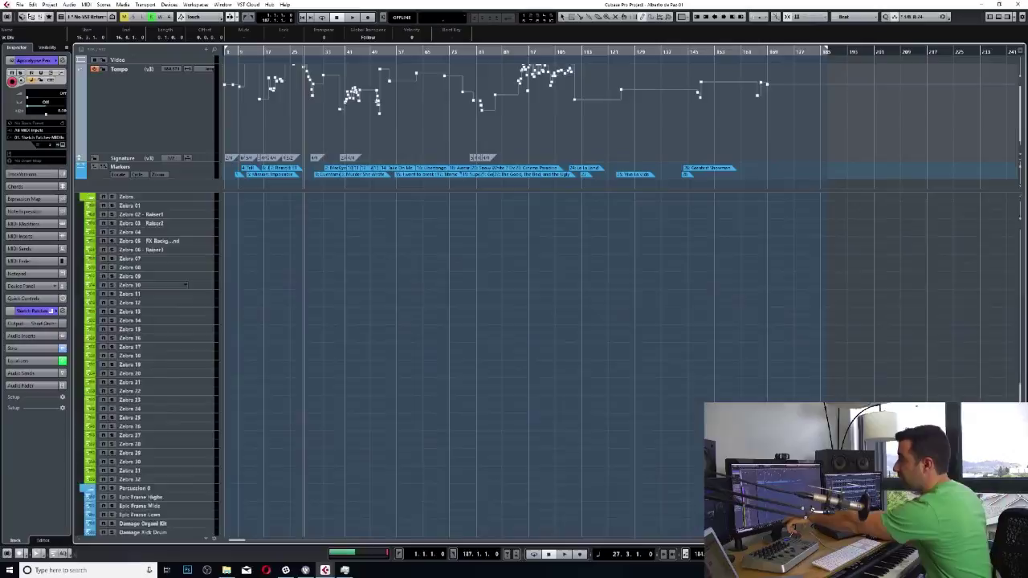
pyautogui.scroll(-20, 186, 351)
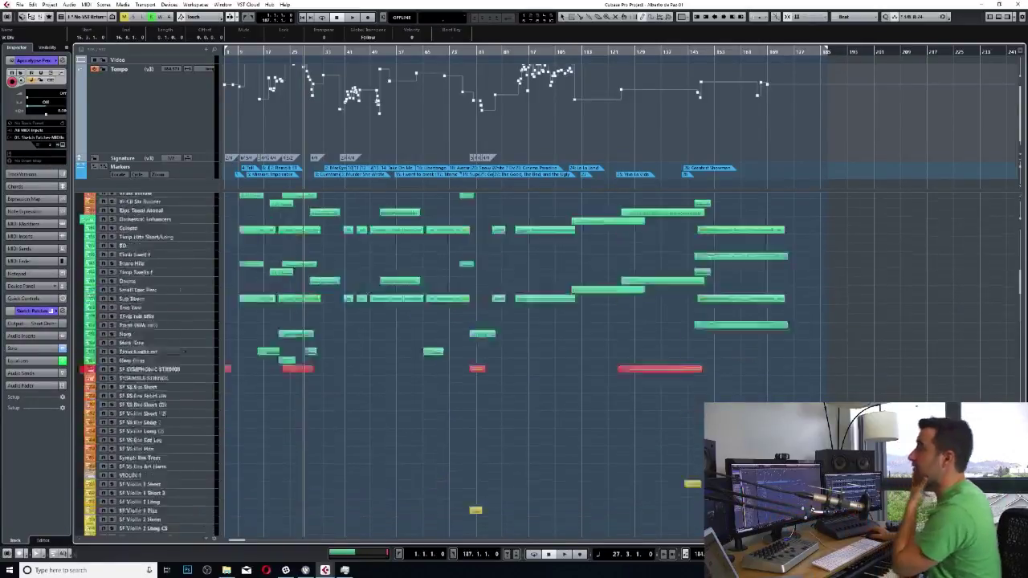
pyautogui.scroll(8, 186, 351)
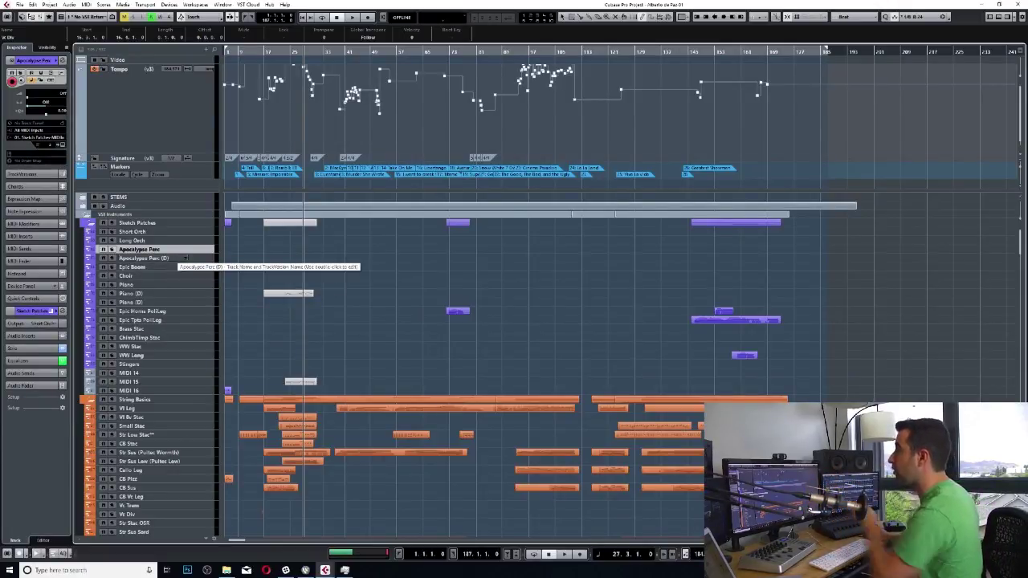
pyautogui.click(152, 258)
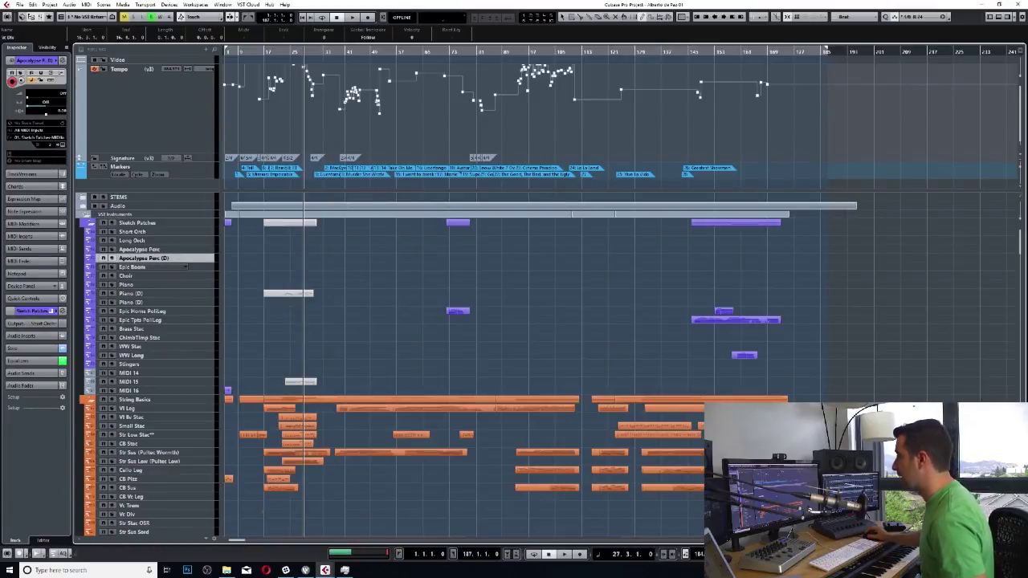
pyautogui.click(137, 267)
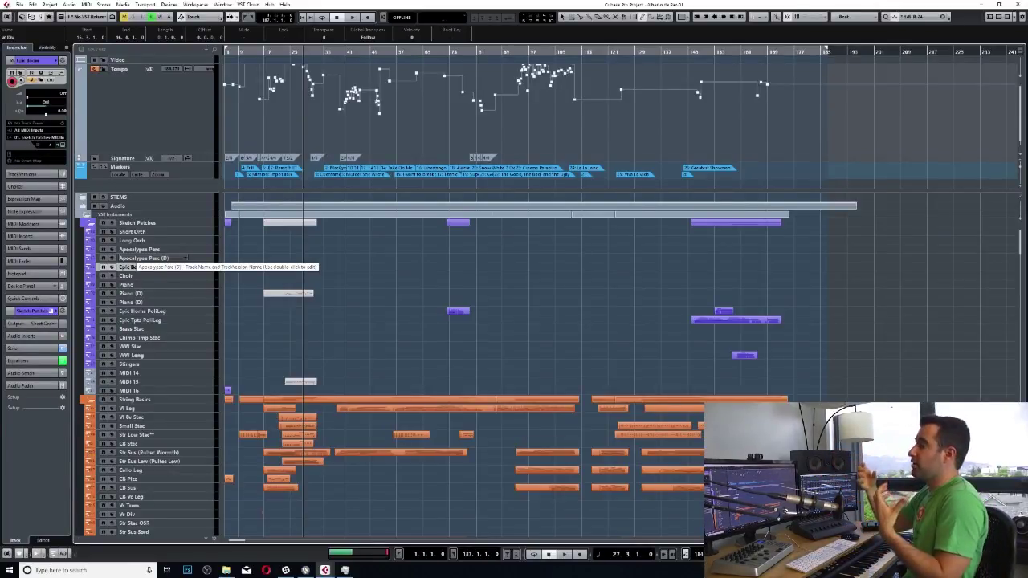
pyautogui.click(133, 232)
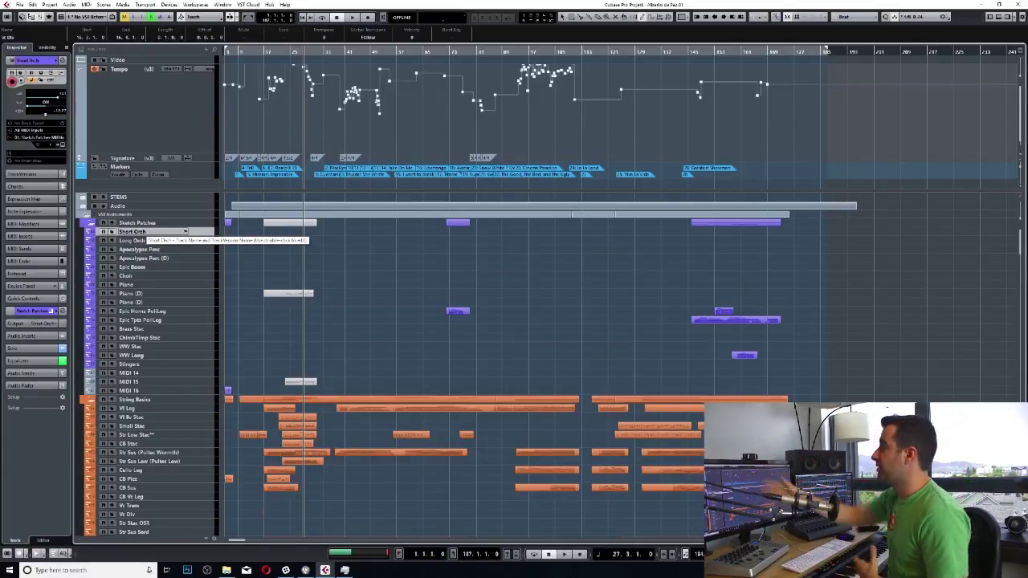
# Step: Select all String Basics tracks from VI Leg through Str Sus Sord
pyautogui.scroll(-6, 145, 237)
pyautogui.scroll(6, 161, 249)
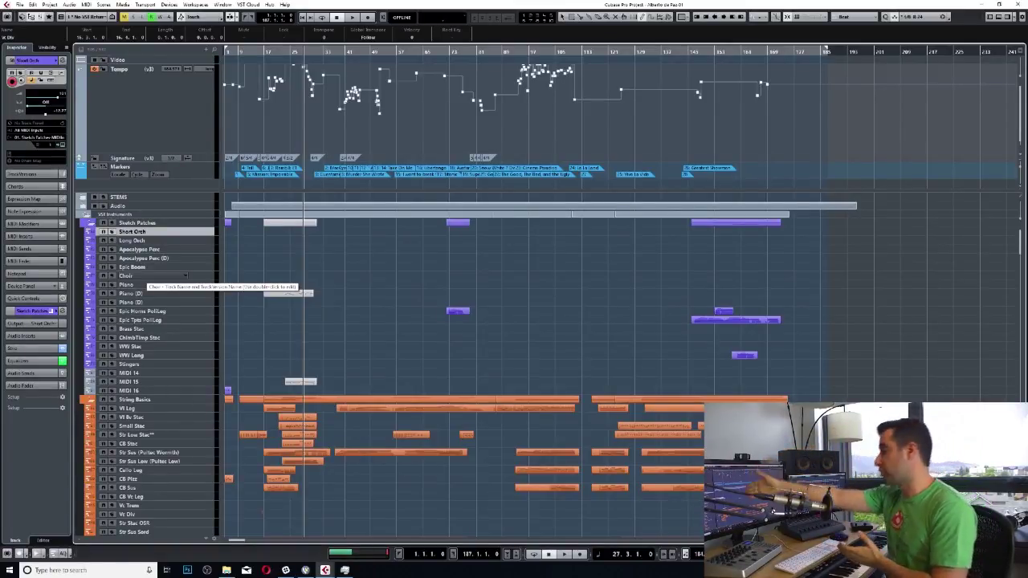
pyautogui.scroll(-5, 143, 277)
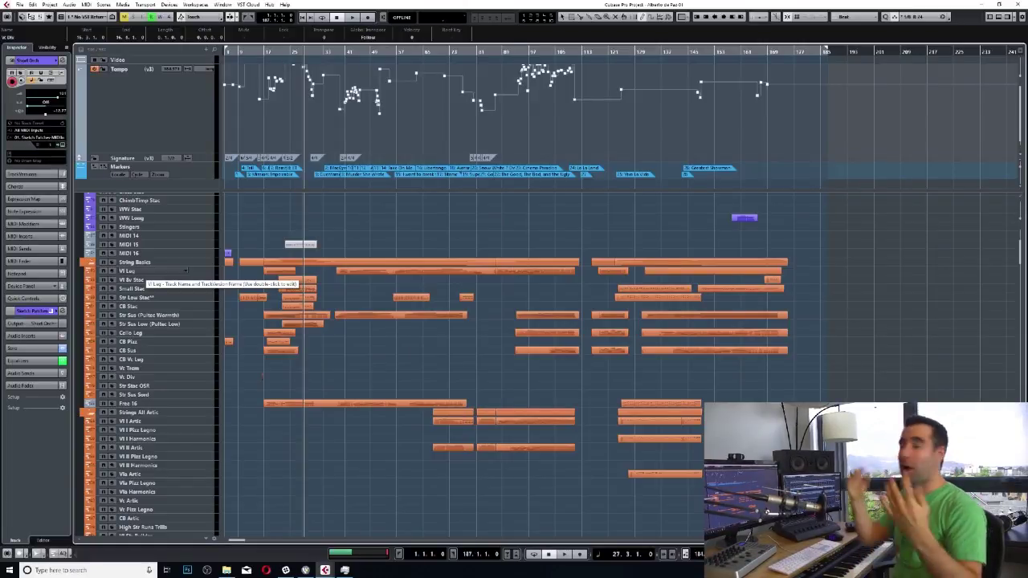
pyautogui.click(153, 272)
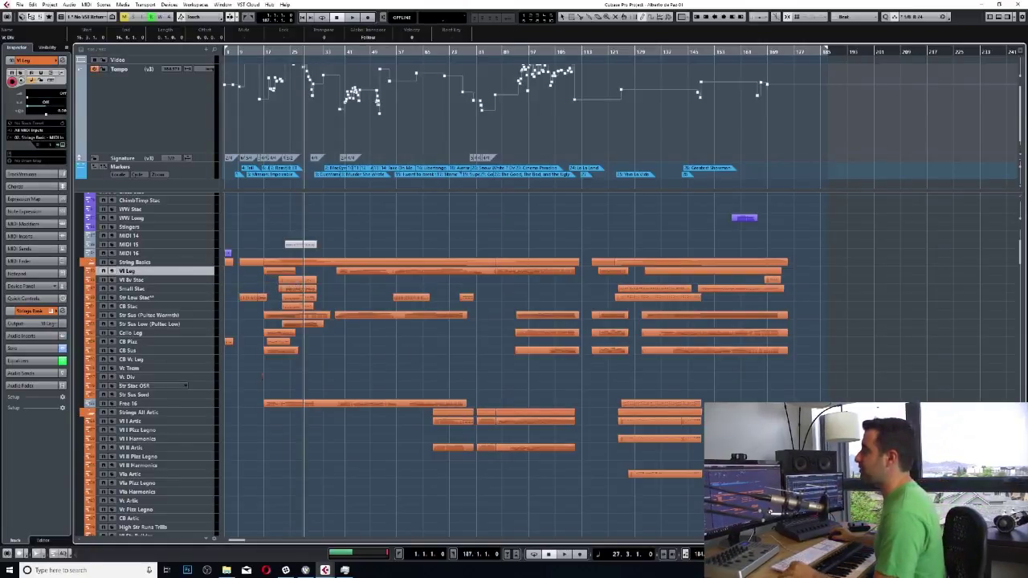
pyautogui.keyDown('shift'); pyautogui.click(161, 395); pyautogui.keyUp('shift')
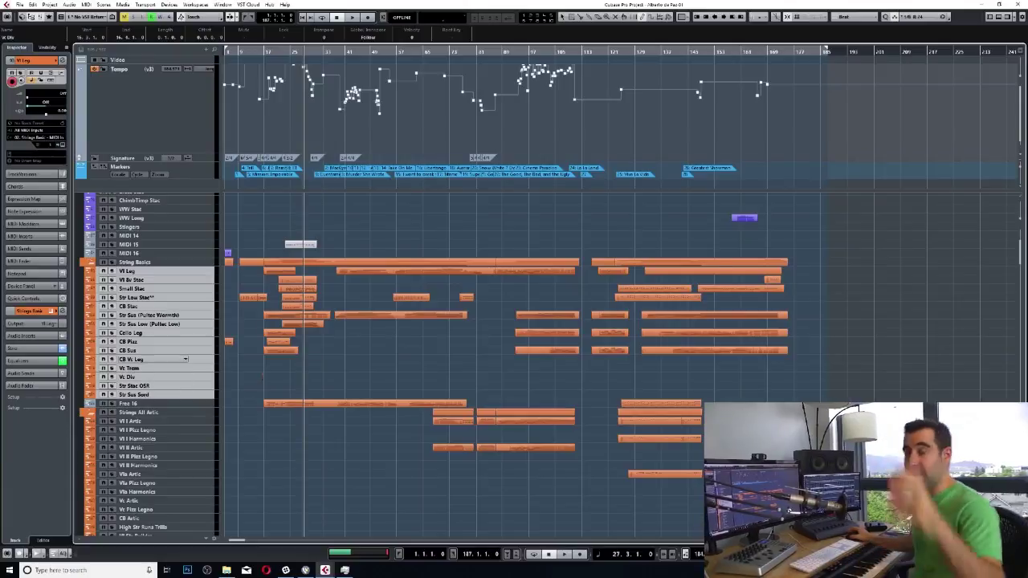
# Step: Look over the SF Symphonic Strings, Horn and Trumpet/Trombone tracks, and return to the Sketch Patches section
pyautogui.scroll(-3, 141, 359)
pyautogui.scroll(-15, 185, 352)
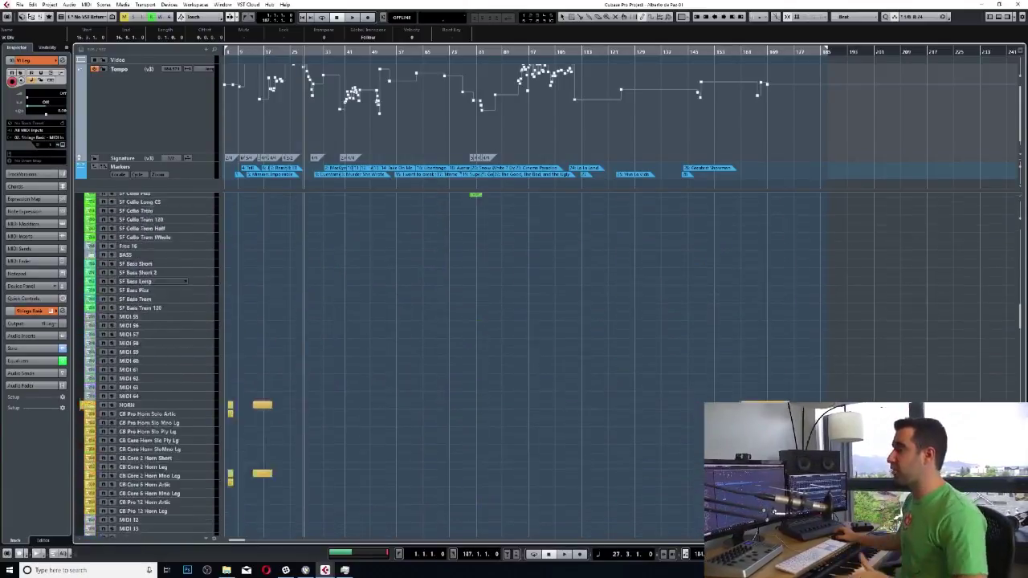
pyautogui.scroll(-5, 186, 354)
pyautogui.scroll(10, 185, 353)
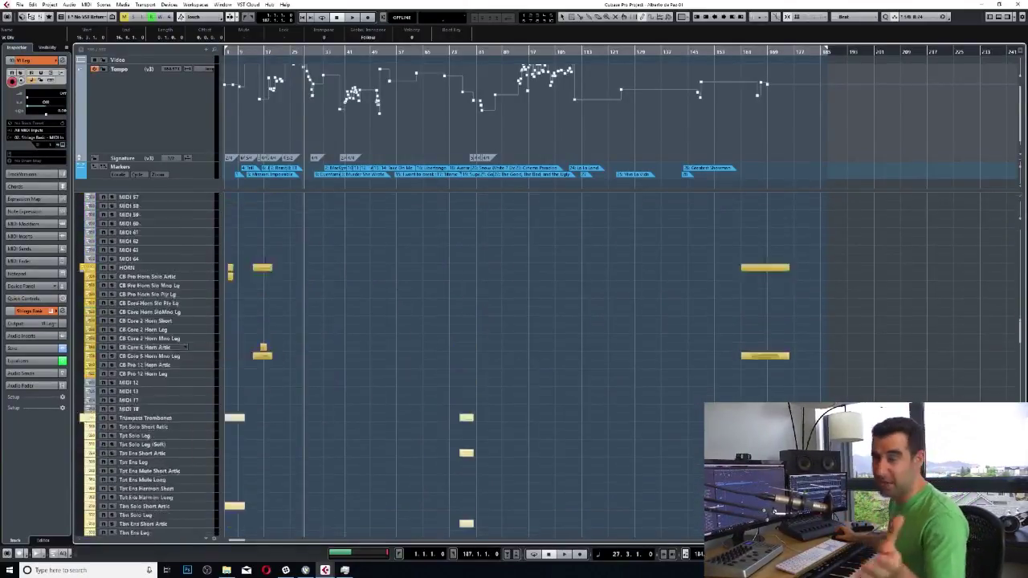
pyautogui.scroll(10, 186, 354)
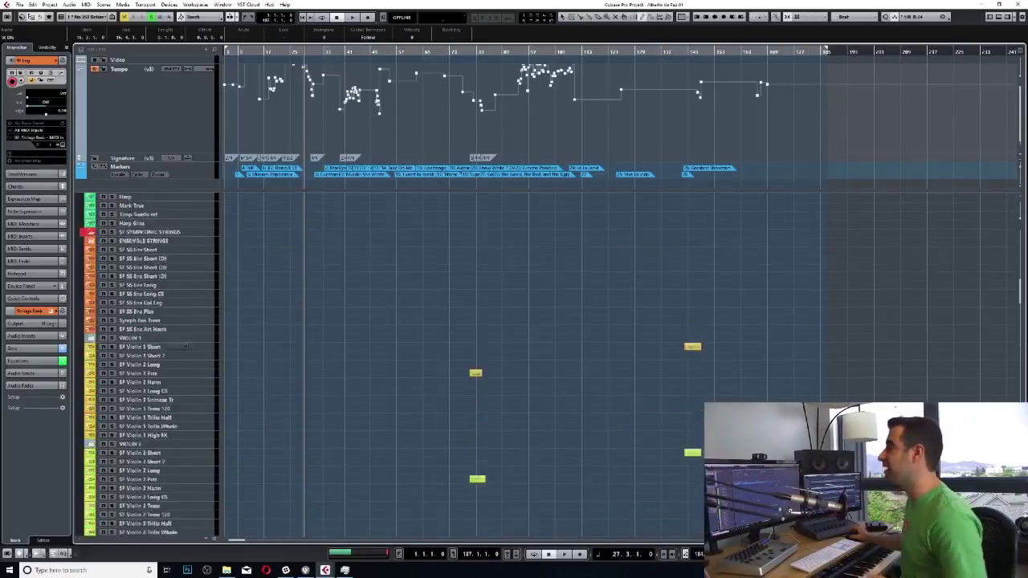
pyautogui.scroll(6, 185, 402)
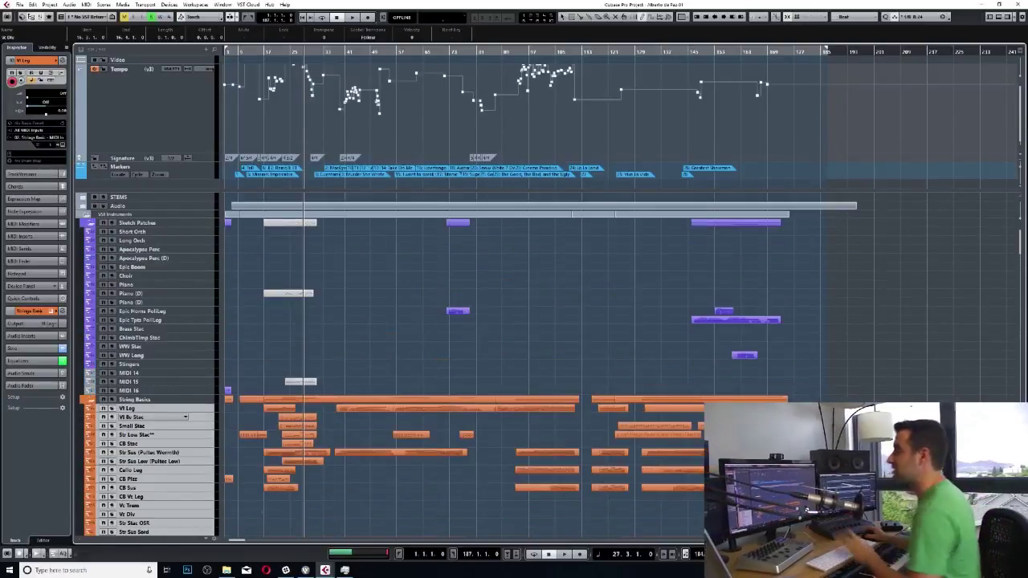
# Step: Examine how the Sketch Patches, String Basics, Strings All Artic and Orchestral Enhancers sections are laid out in the track list
pyautogui.scroll(-3, 186, 401)
pyautogui.scroll(-4, 185, 401)
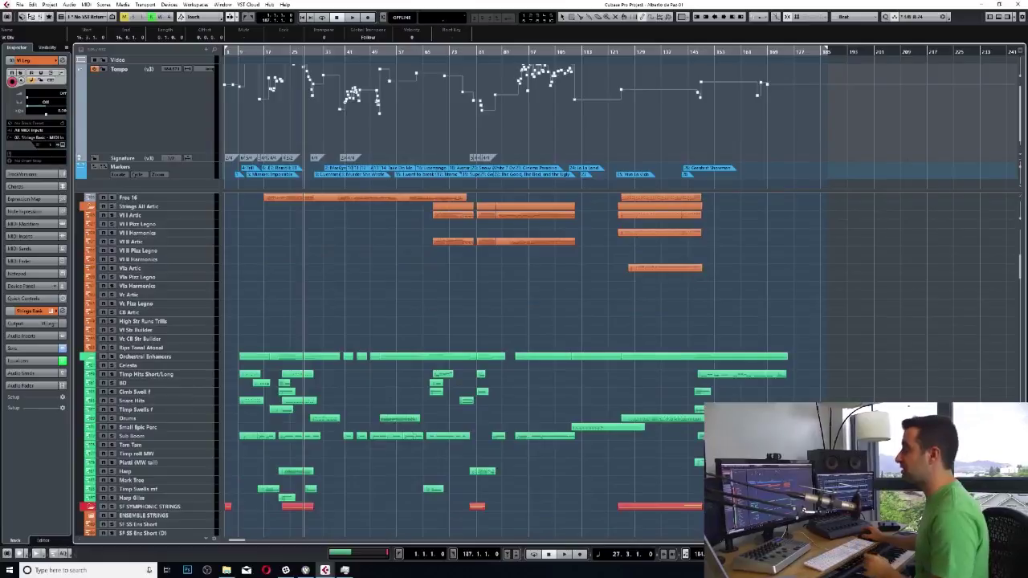
pyautogui.scroll(4, 186, 394)
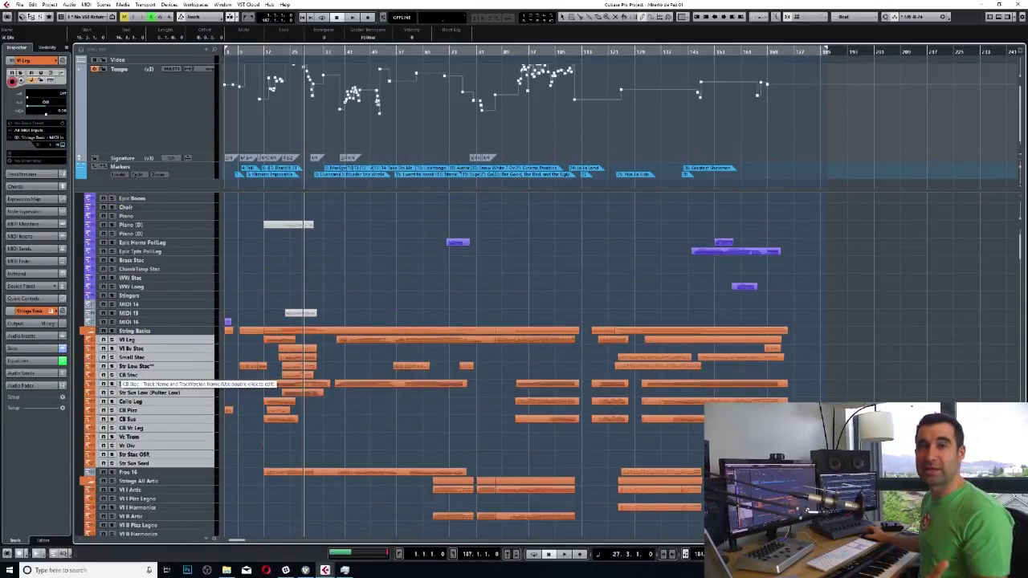
pyautogui.scroll(3, 119, 383)
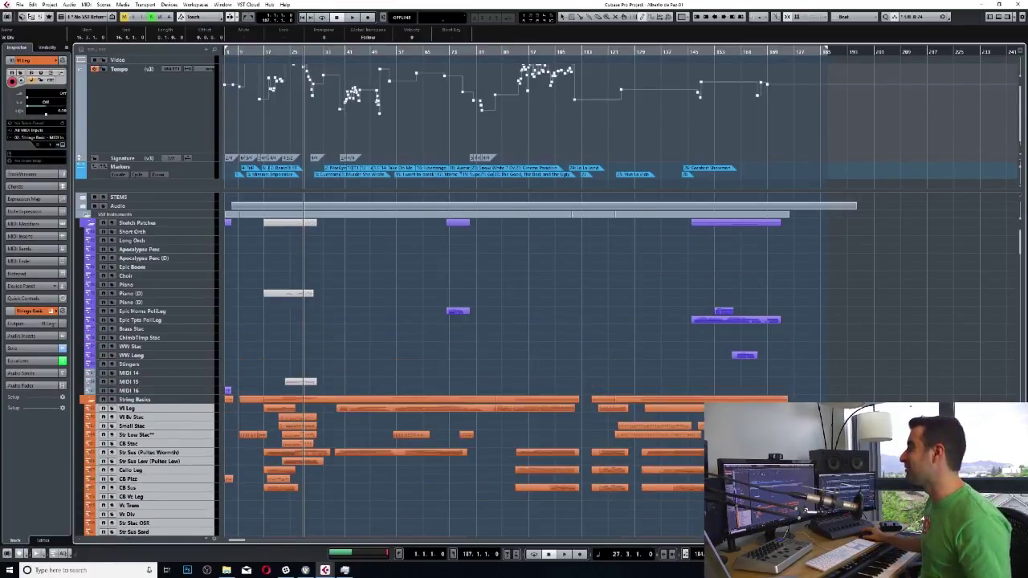
pyautogui.scroll(-3, 147, 366)
pyautogui.scroll(3, 147, 366)
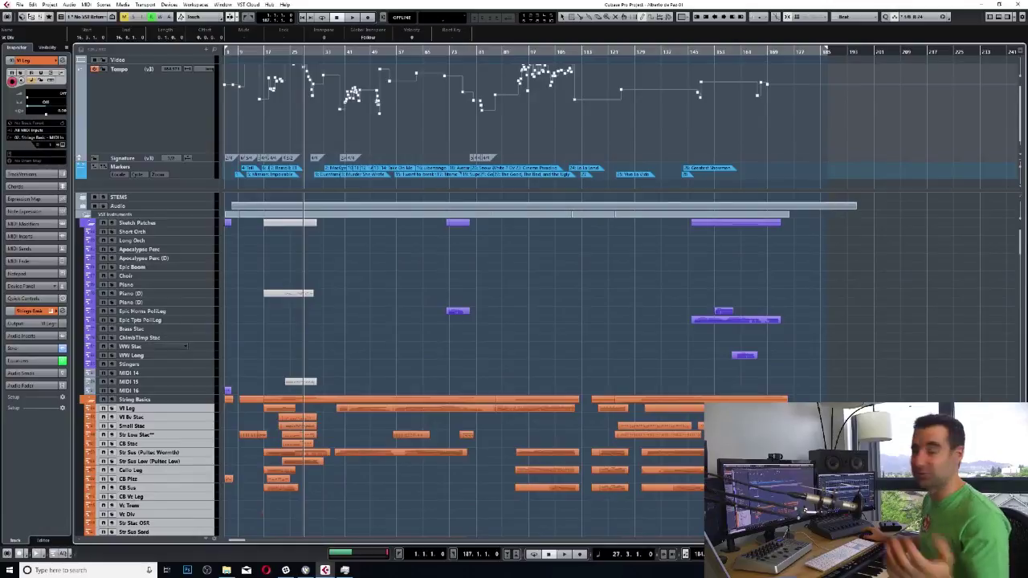
pyautogui.scroll(-3, 169, 386)
pyautogui.scroll(3, 185, 401)
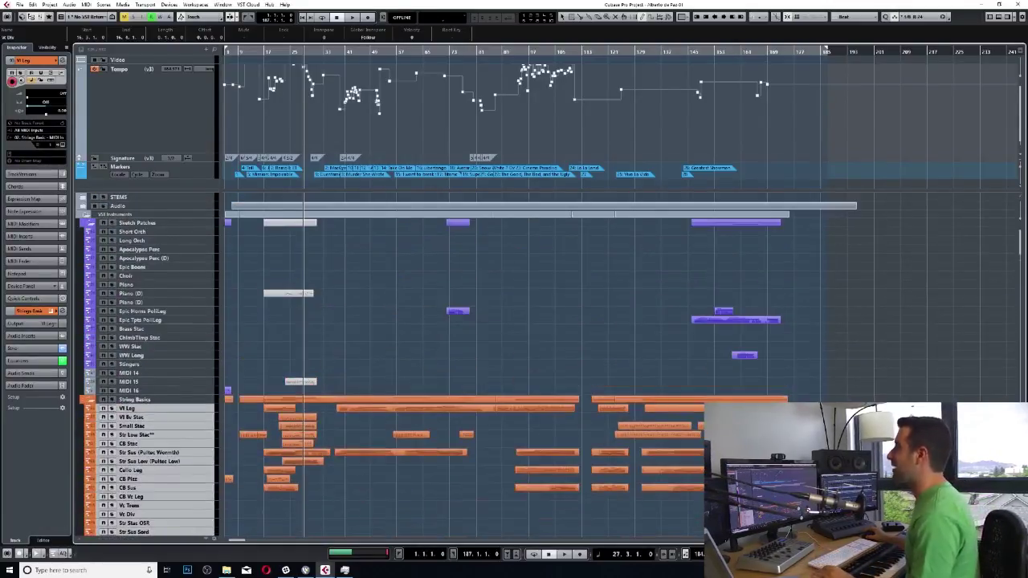
pyautogui.scroll(-3, 183, 351)
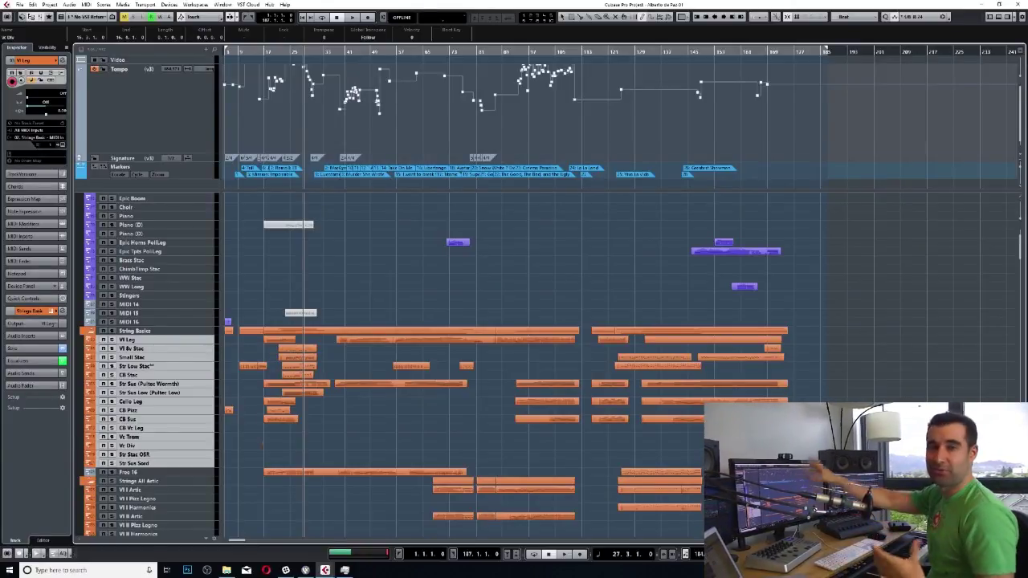
pyautogui.scroll(-10, 186, 281)
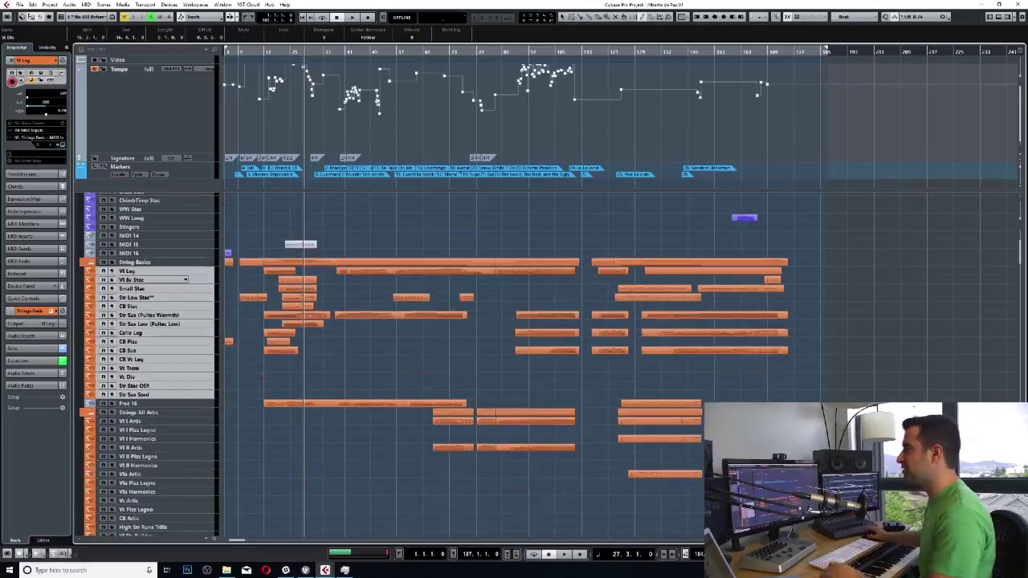
# Step: Select the String Basics tracks Str Sus Sord, VI Leg, Str Low Stac**, VI Leg, Small Stac, VI 8v Stac and VI Leg in turn
pyautogui.scroll(3, 186, 281)
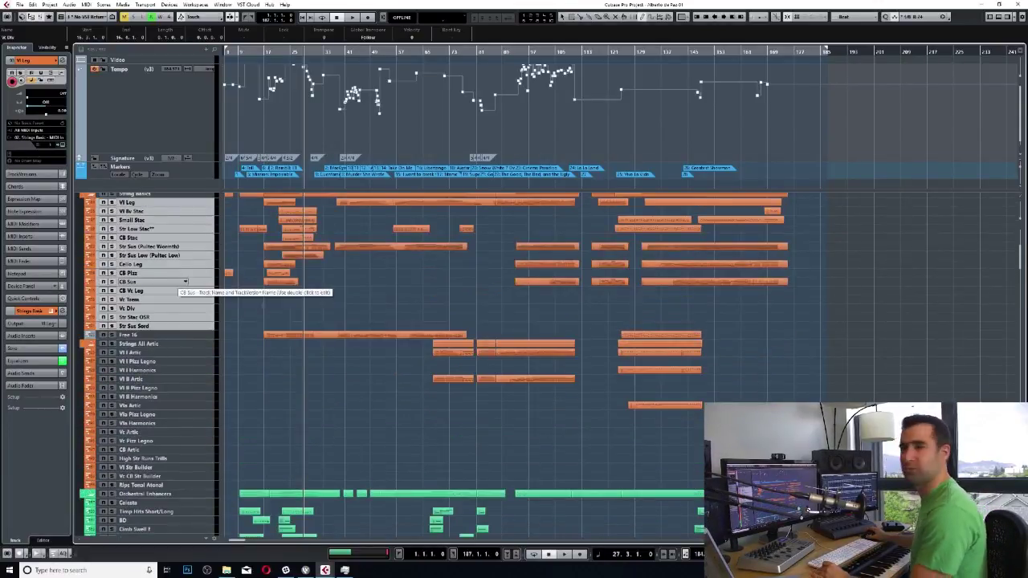
pyautogui.scroll(4, 185, 283)
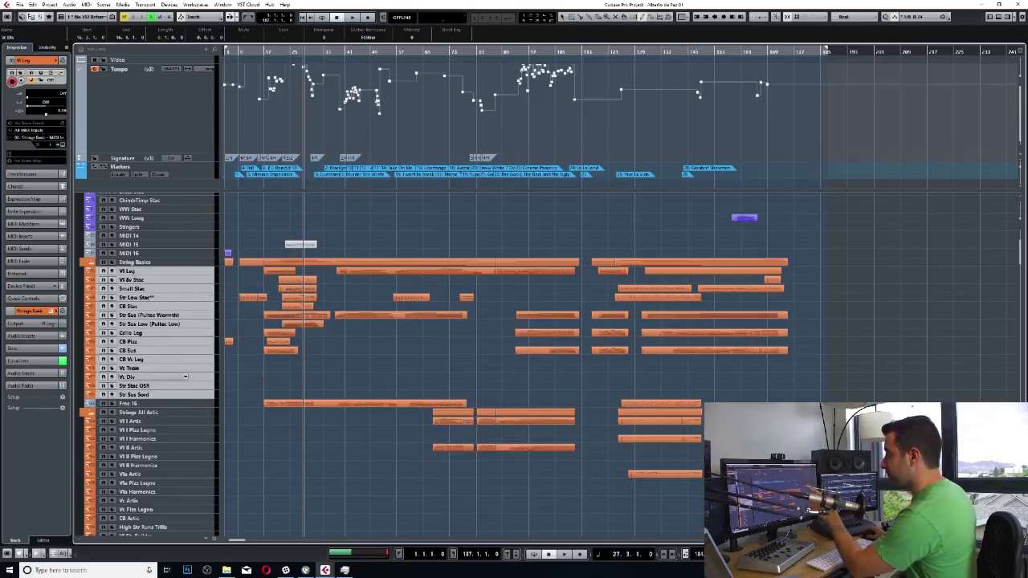
pyautogui.click(161, 395)
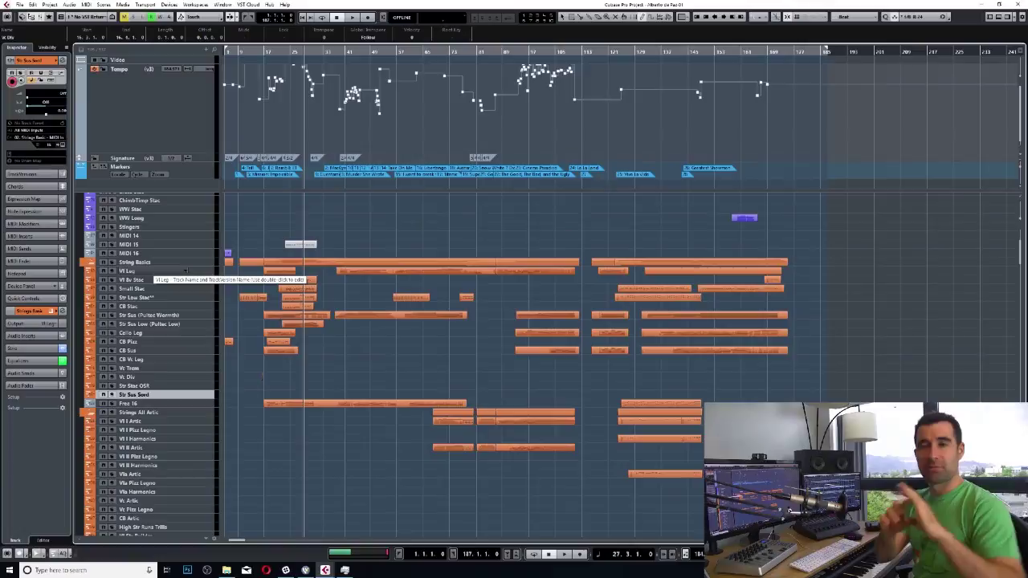
pyautogui.click(149, 272)
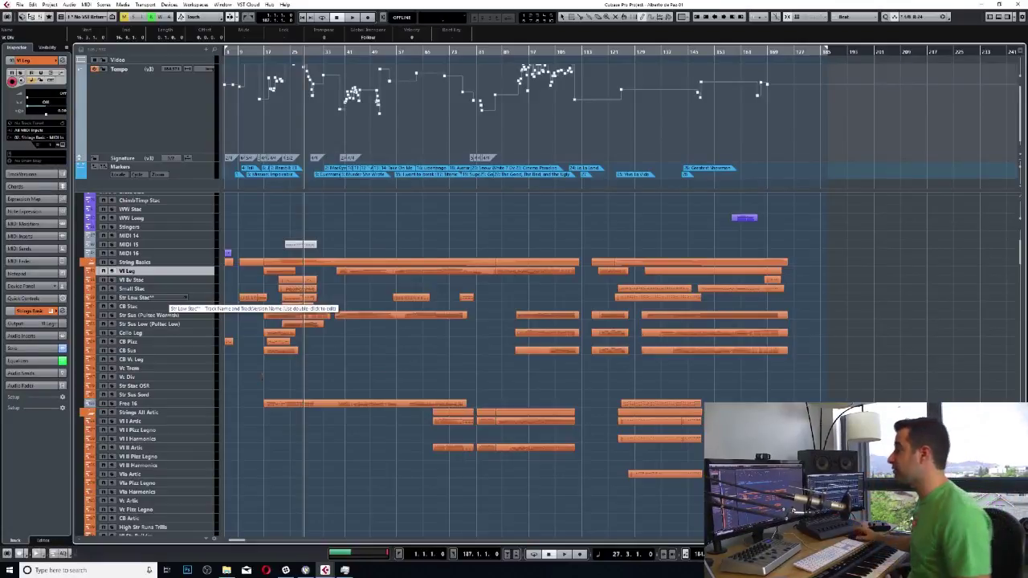
pyautogui.click(165, 298)
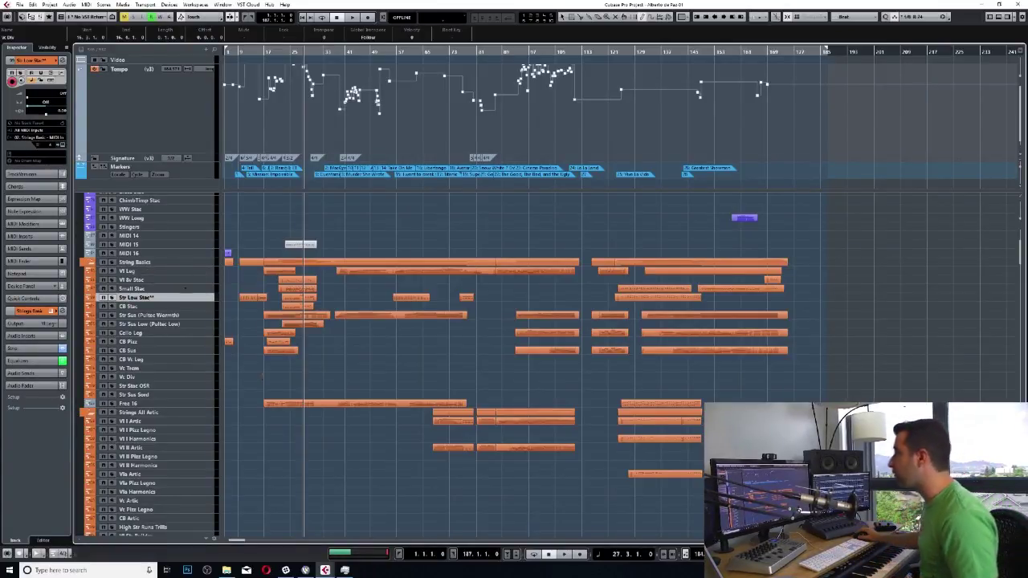
pyautogui.click(145, 271)
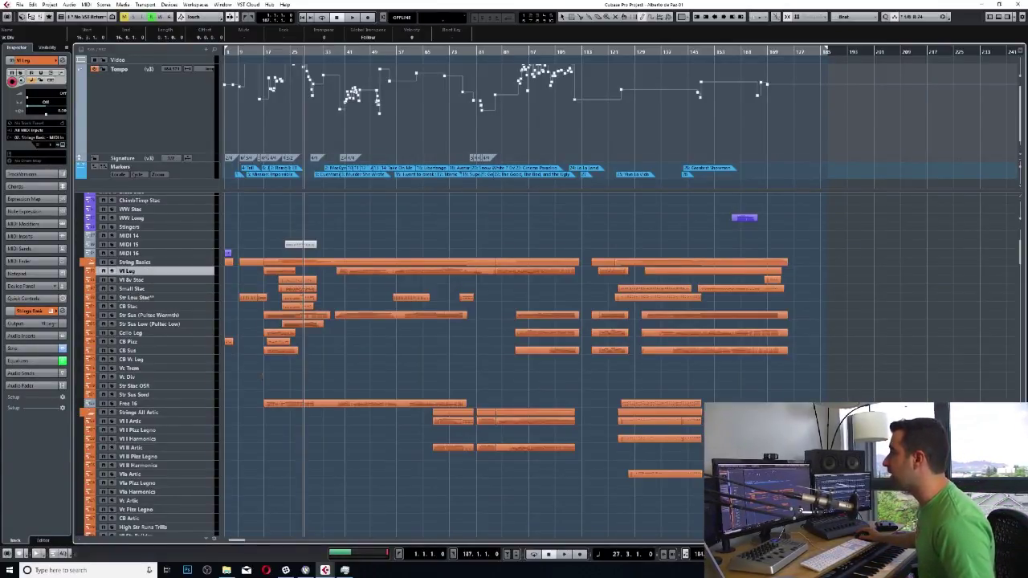
pyautogui.click(173, 288)
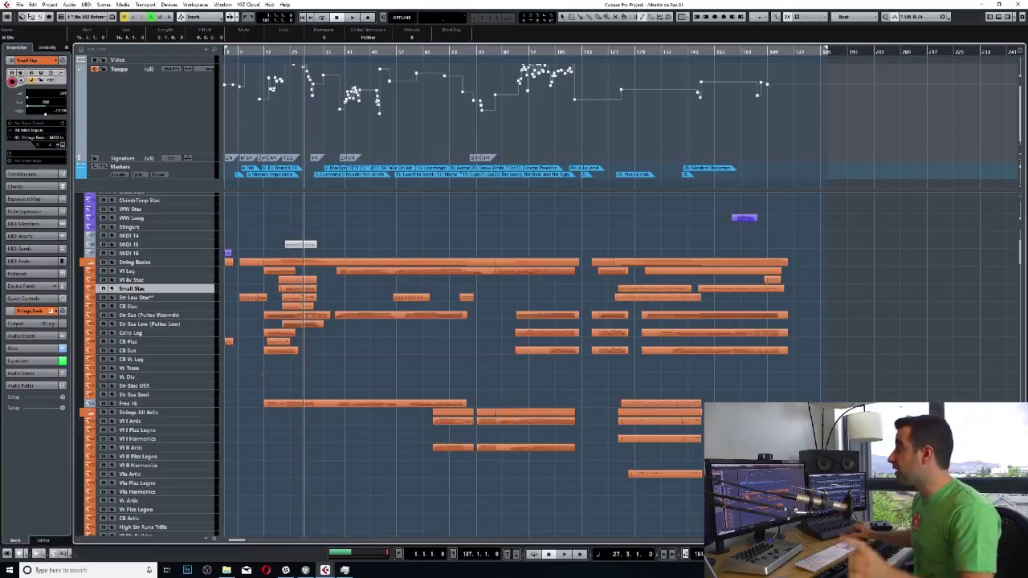
pyautogui.click(152, 280)
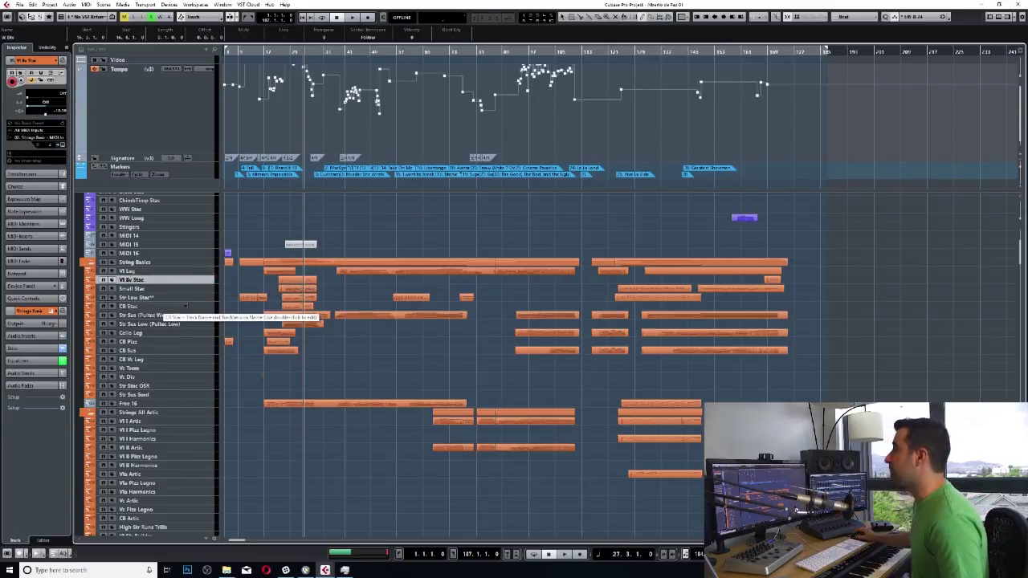
pyautogui.click(172, 271)
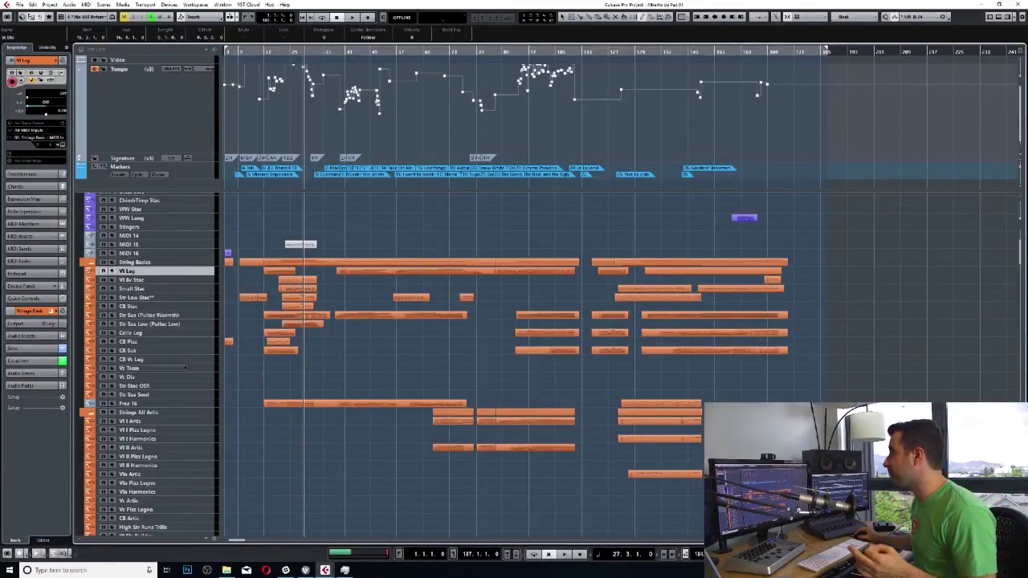
# Step: Select Vc Trem, Vc Div, Str Stac OSR, Str Sus Sord, Str Sus (Pultec Warmth) and Str Sus Low (Pultec Low) in turn
pyautogui.click(137, 367)
pyautogui.click(137, 377)
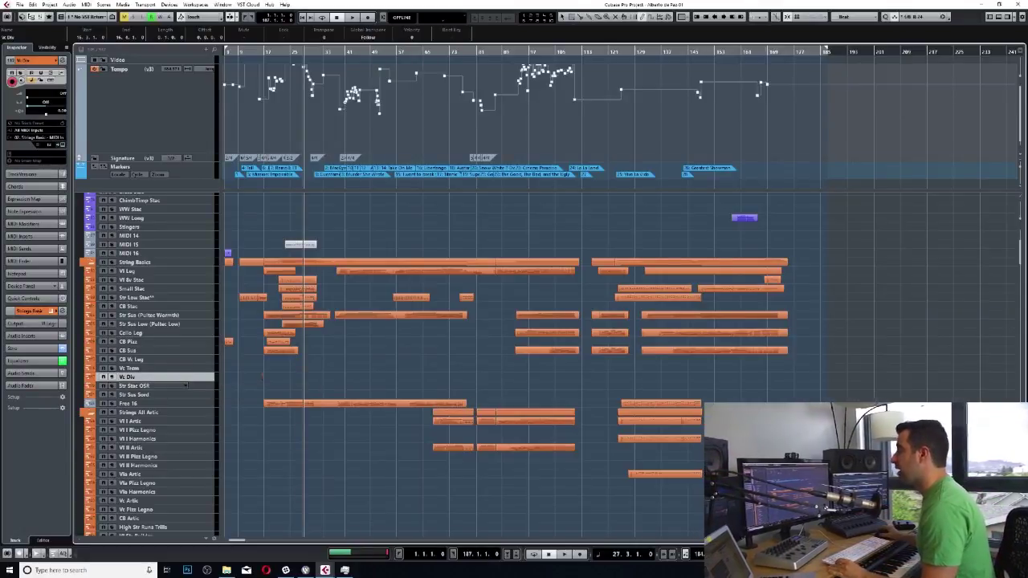
pyautogui.click(145, 385)
pyautogui.click(145, 395)
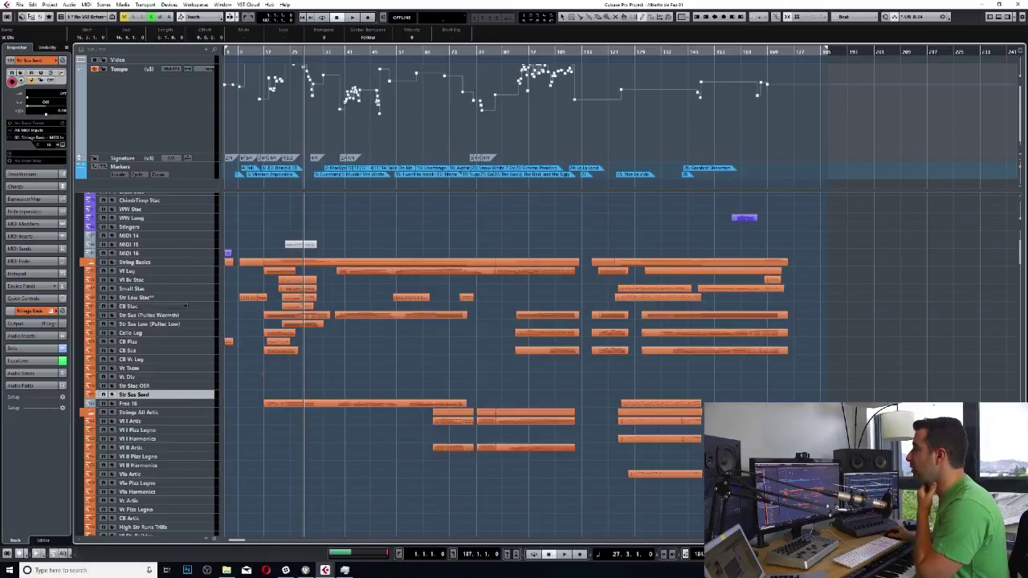
pyautogui.click(160, 314)
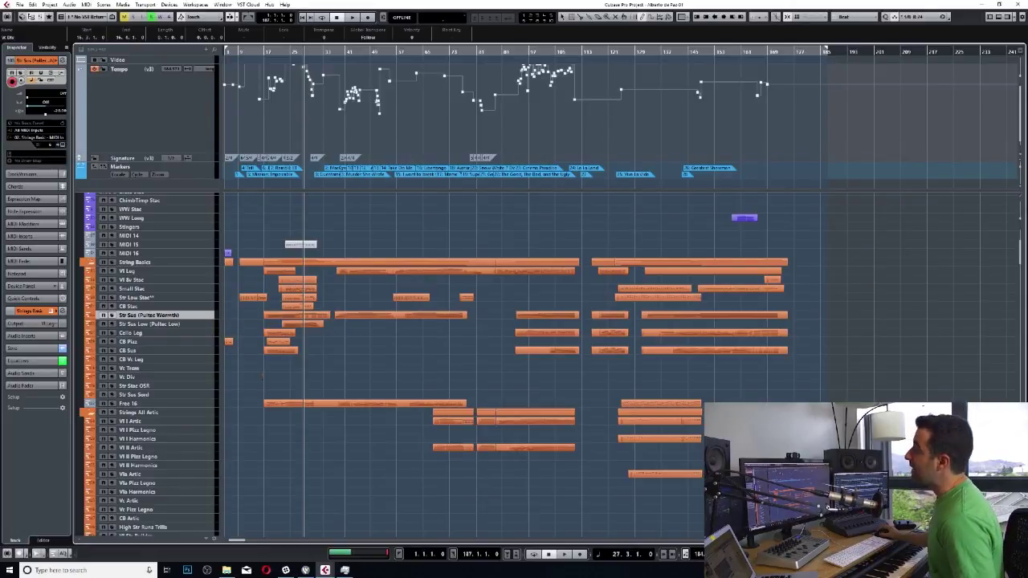
pyautogui.click(149, 323)
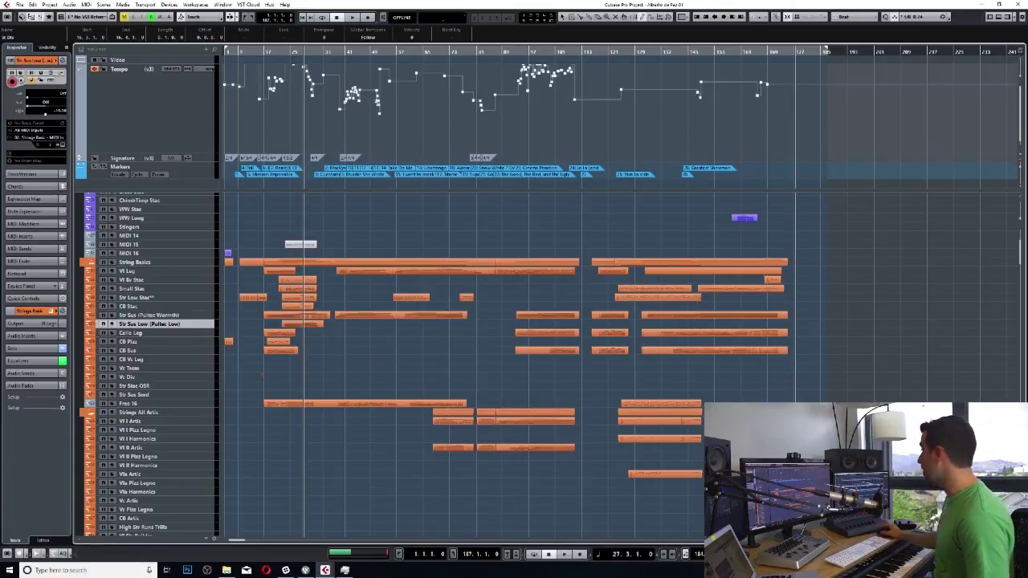
# Step: Open the MixConsole, look over its instrument channels with the Str Sus Low (Pultec Low) track selected, and close it
pyautogui.press('F3')
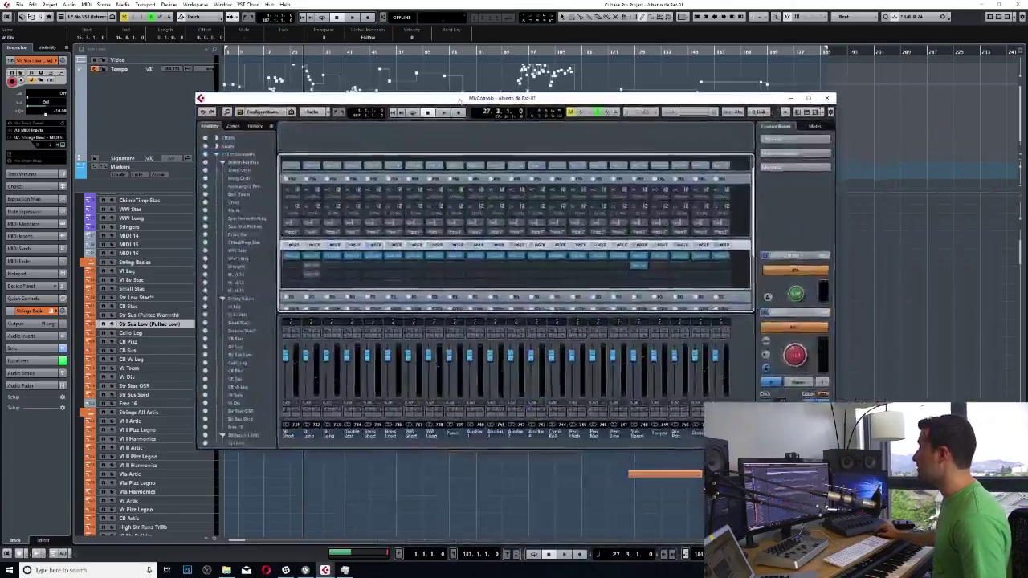
pyautogui.hscroll(-3, 514, 362)
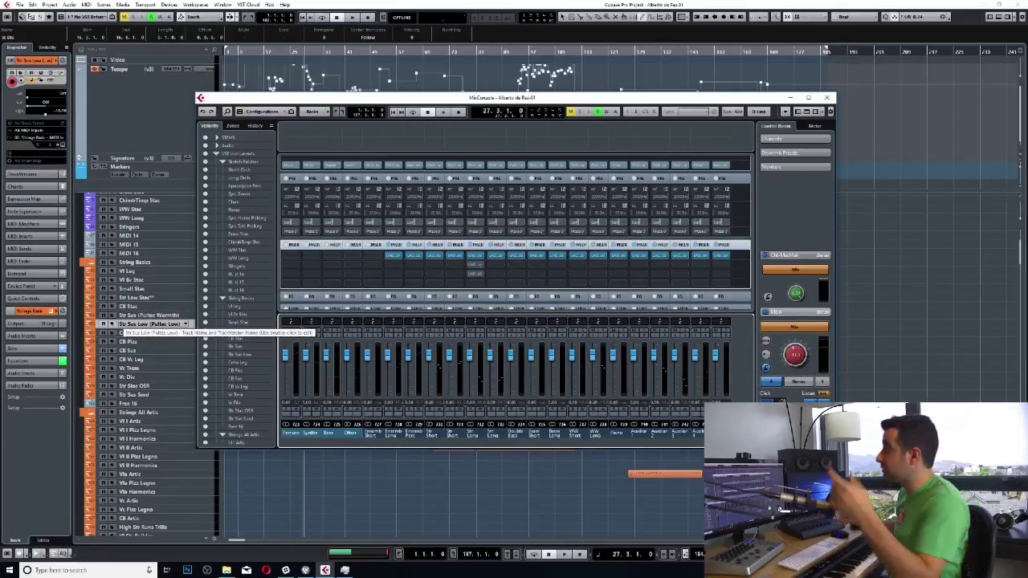
pyautogui.click(129, 325)
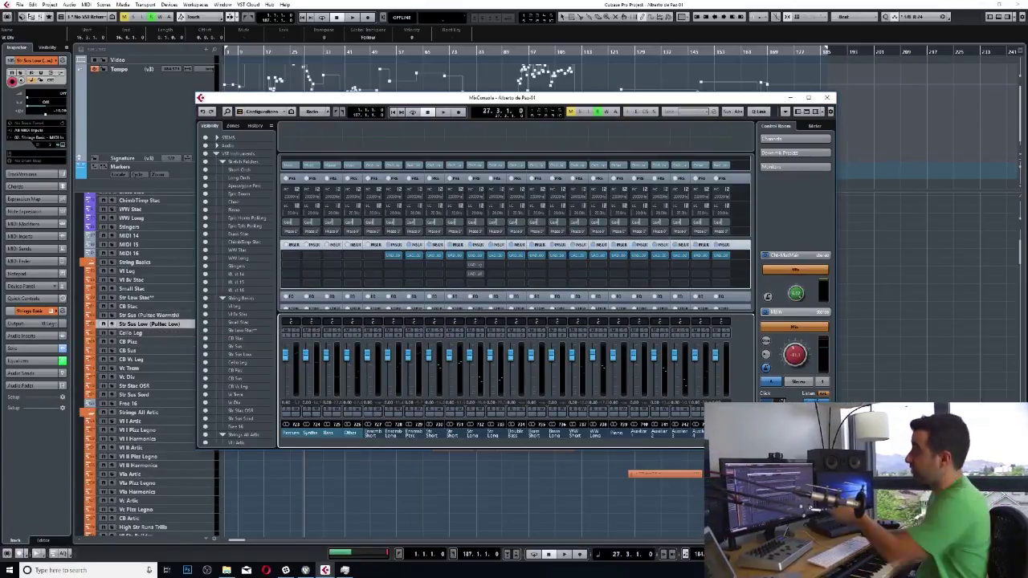
pyautogui.moveTo(748, 124); pyautogui.dragTo(932, 243)
pyautogui.click(1010, 216)
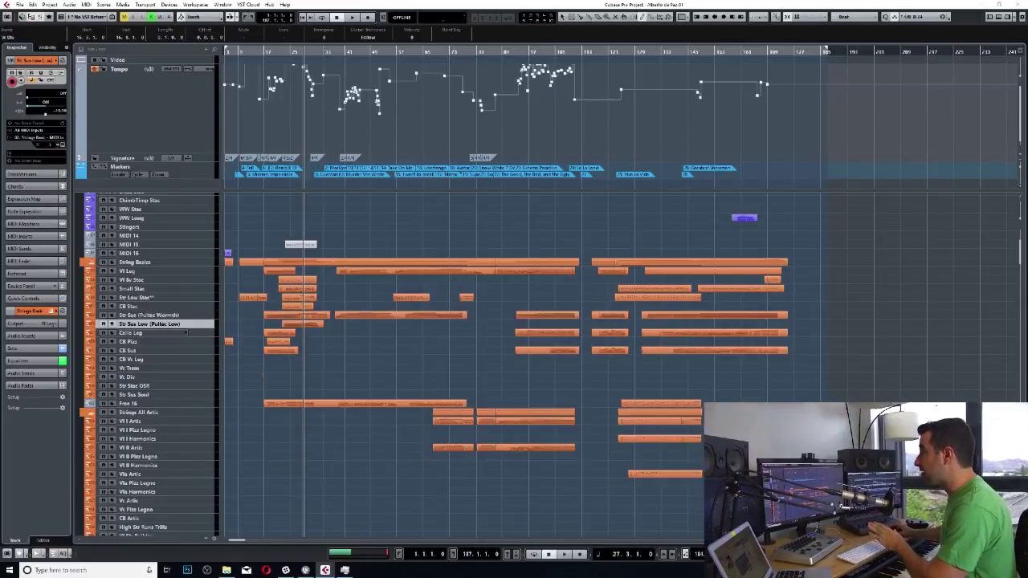
# Step: Look over the Sketch Patches section, and select the Strings All Artic tracks from VI I Artic through Vc CB Str Builder
pyautogui.scroll(5, 148, 361)
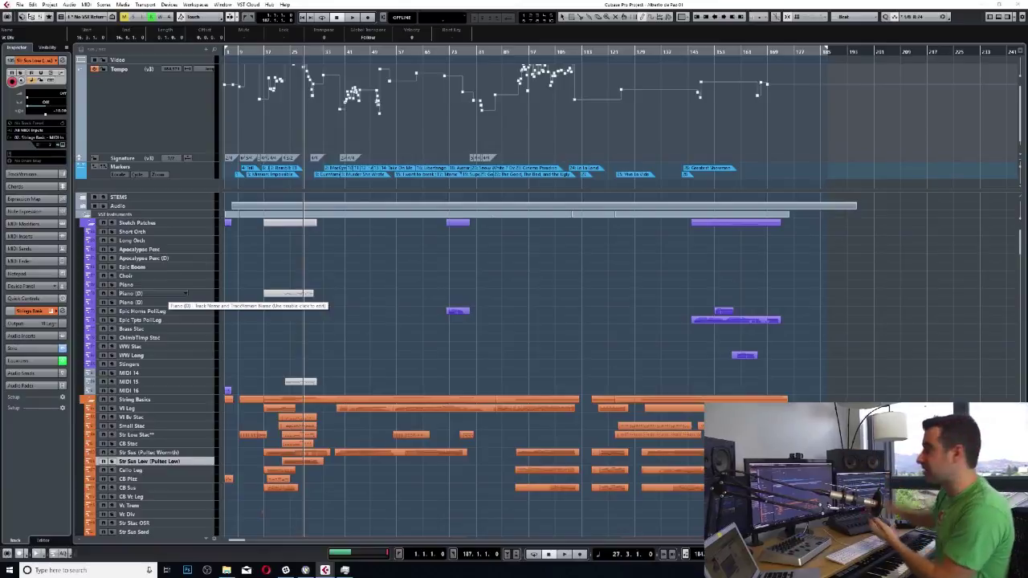
pyautogui.scroll(-5, 185, 293)
pyautogui.scroll(-5, 160, 341)
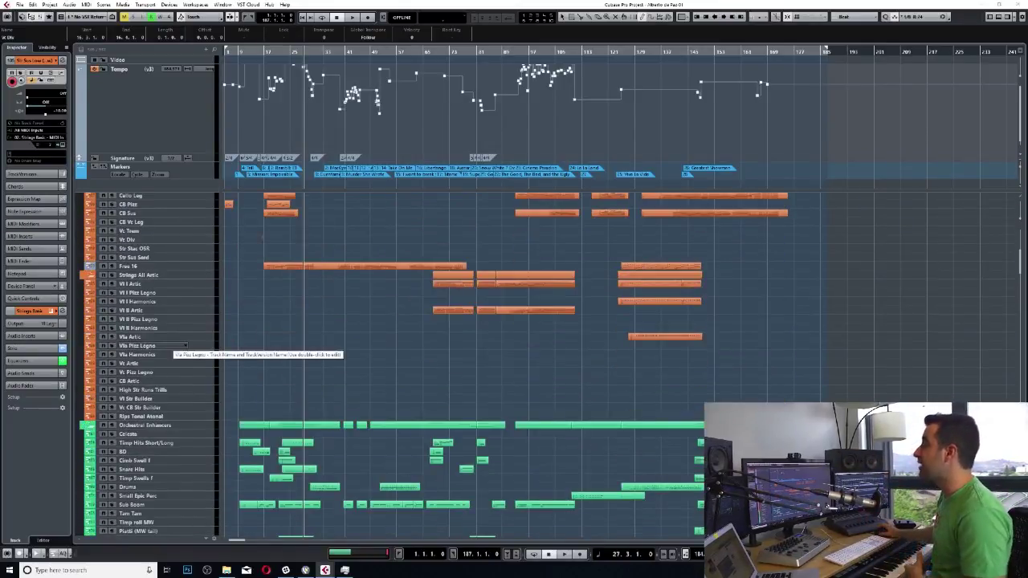
pyautogui.click(152, 284)
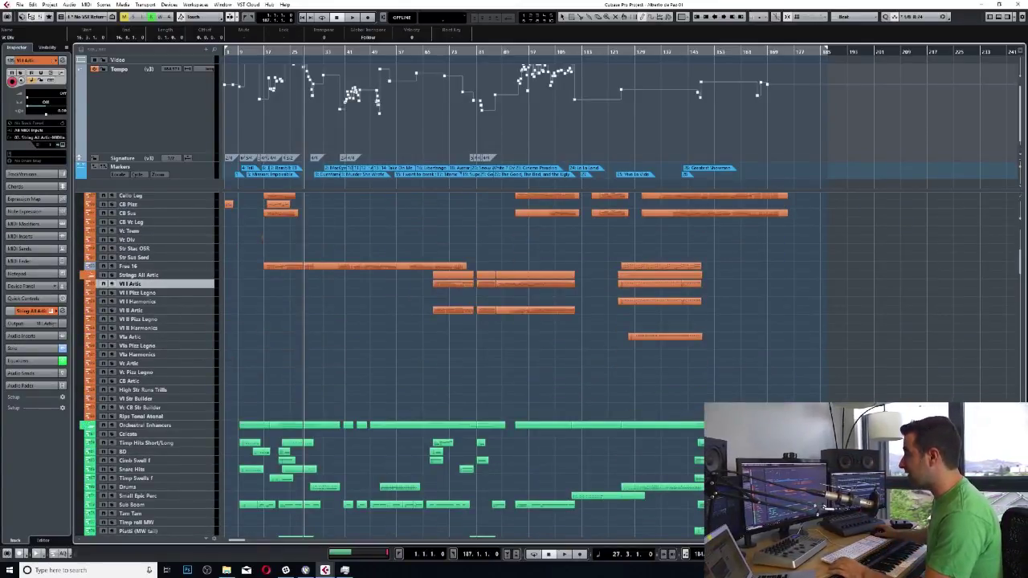
pyautogui.keyDown('shift'); pyautogui.click(185, 407); pyautogui.keyUp('shift')
pyautogui.scroll(-5, 185, 414)
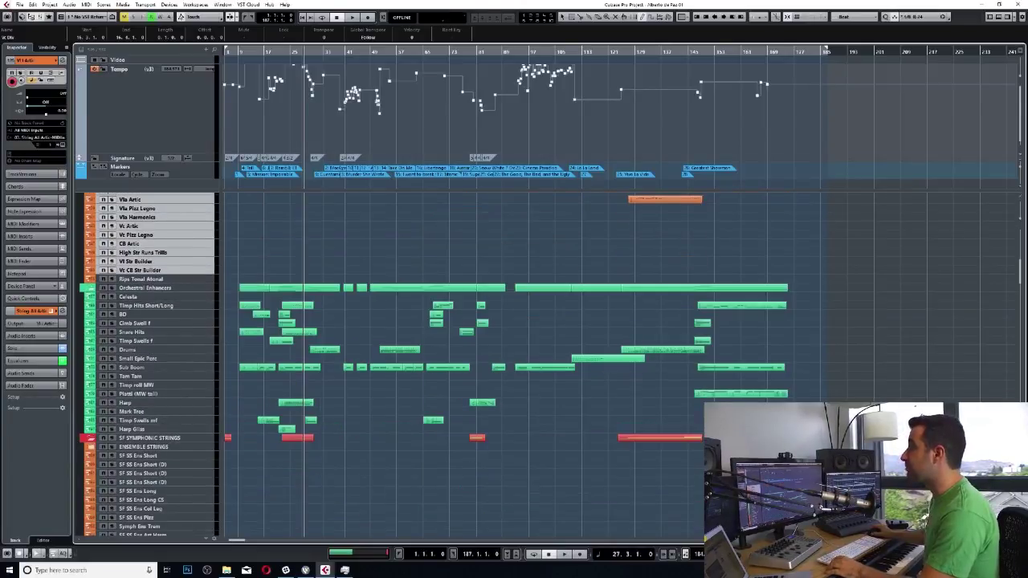
# Step: Select the Orchestral Enhancers folder through Harp Gliss, and select BD, Celesta, Sub Boom and Drums one after another
pyautogui.click(160, 288)
pyautogui.keyDown('shift'); pyautogui.click(185, 429); pyautogui.keyUp('shift')
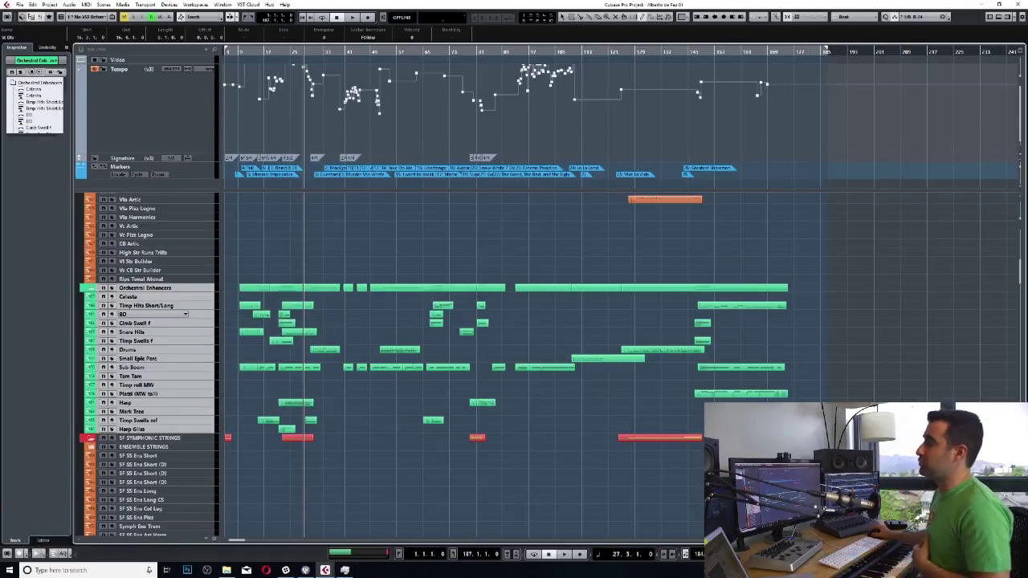
pyautogui.click(185, 314)
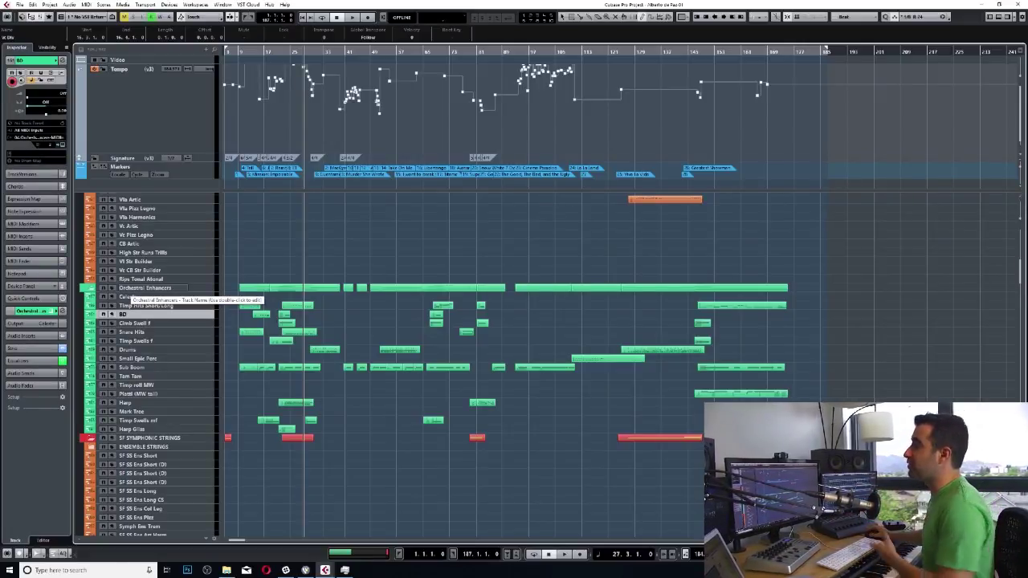
pyautogui.click(185, 297)
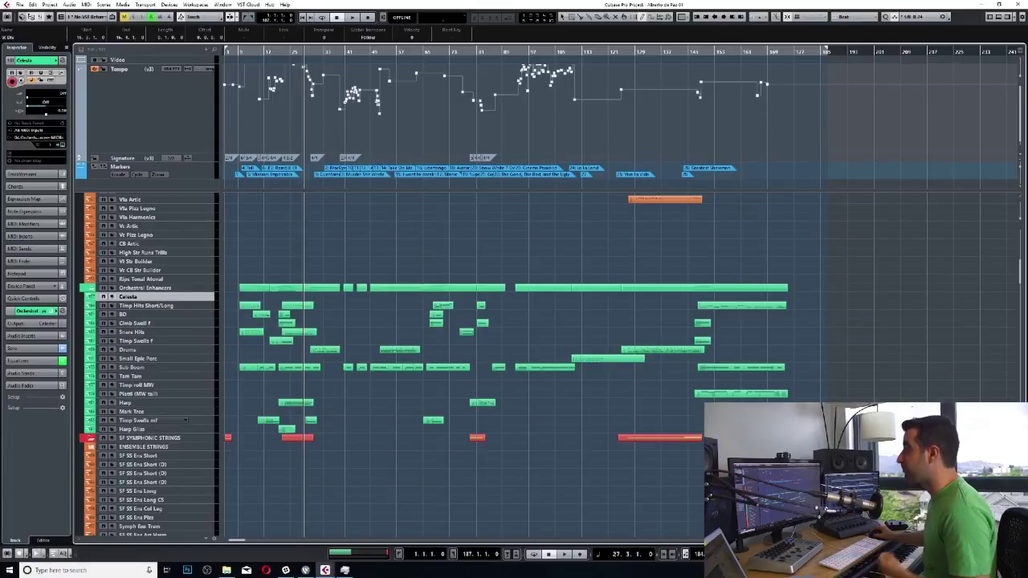
pyautogui.click(185, 367)
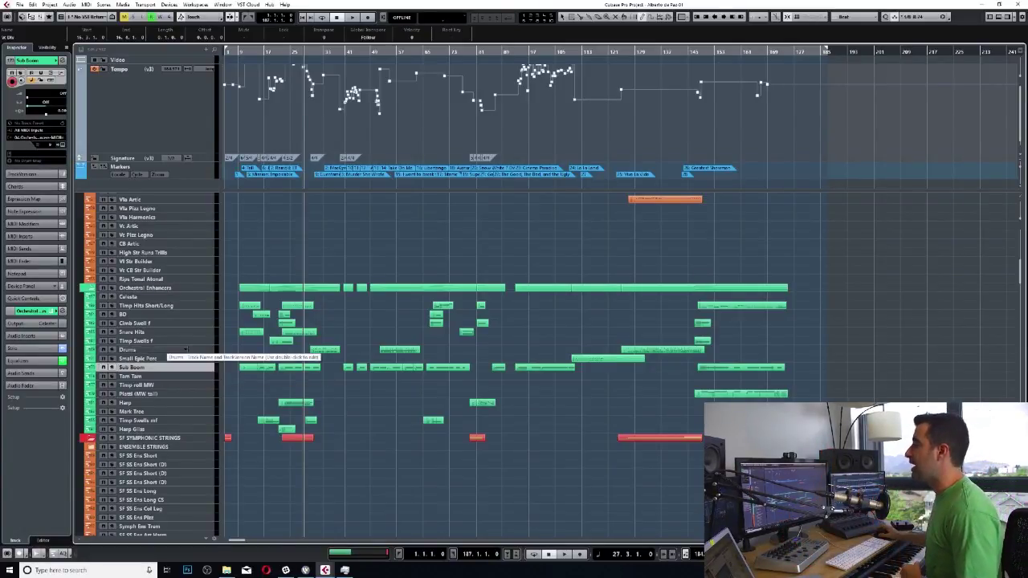
pyautogui.click(136, 351)
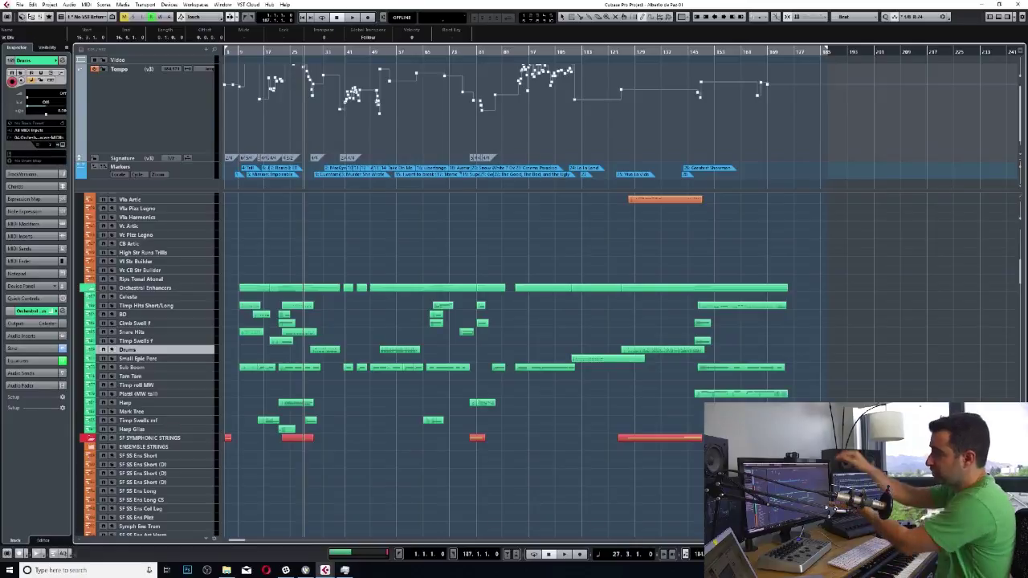
# Step: Revisit the Sketch Patches section, and select all Strings All Artic tracks from VI I Artic through Rips Tonal Atonal
pyautogui.scroll(10, 147, 364)
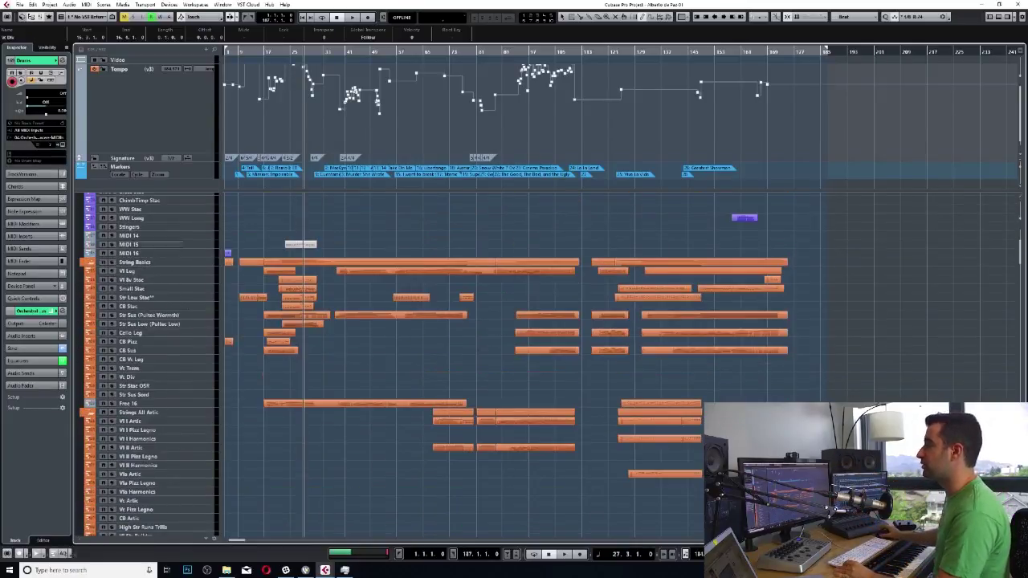
pyautogui.scroll(2, 147, 365)
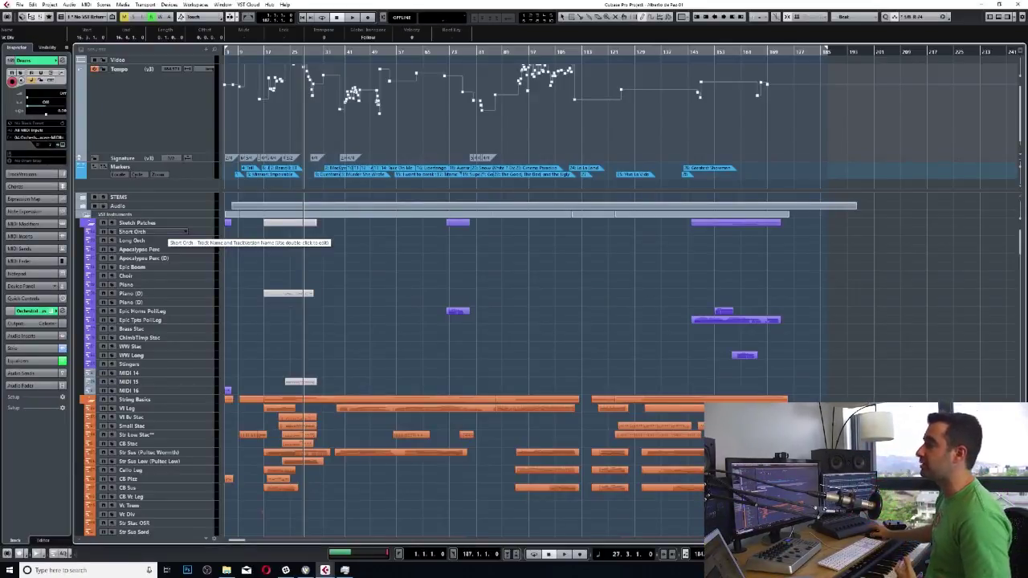
pyautogui.scroll(-10, 161, 233)
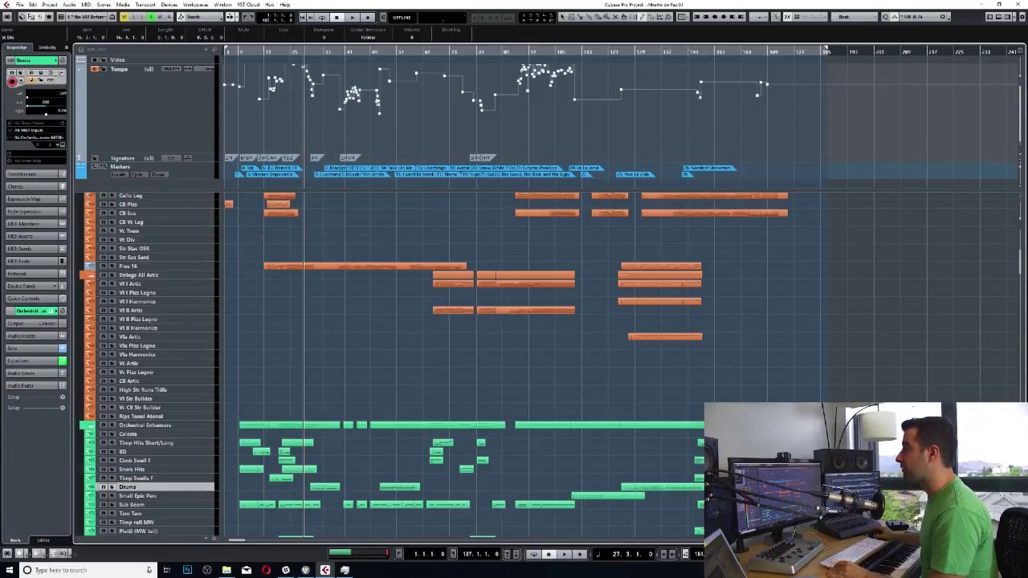
pyautogui.click(133, 284)
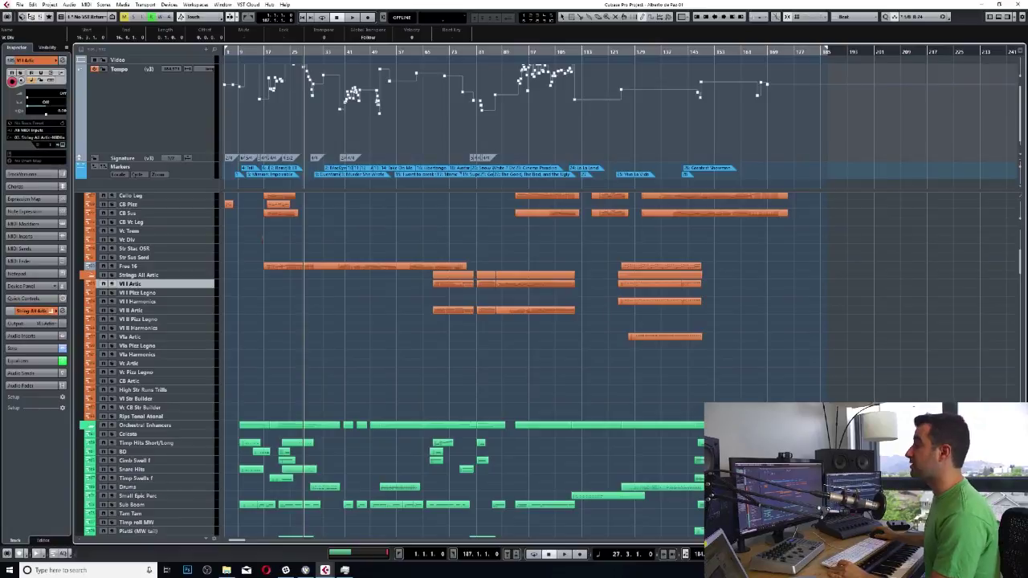
pyautogui.keyDown('shift'); pyautogui.click(141, 416); pyautogui.keyUp('shift')
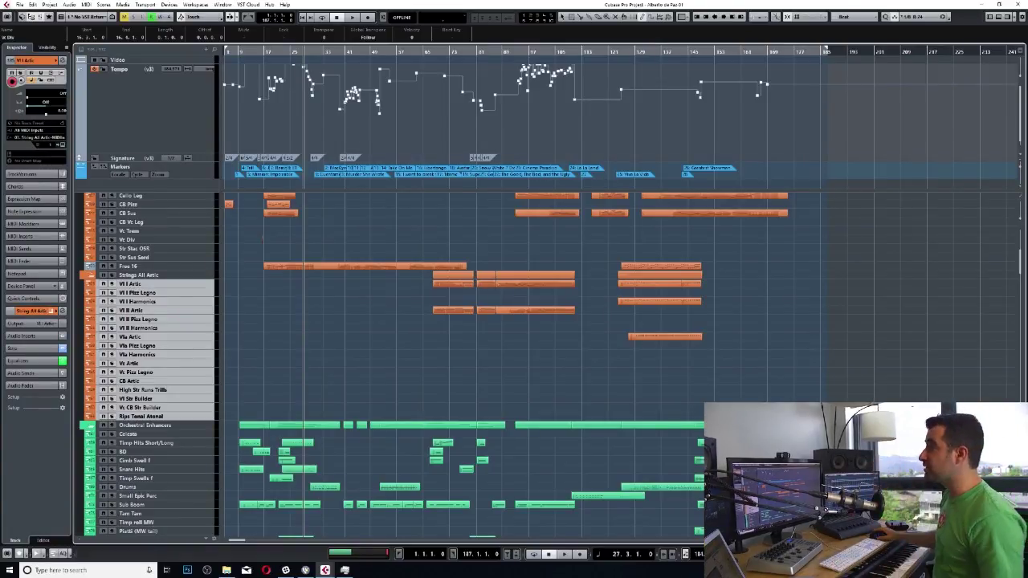
pyautogui.rightClick(185, 291)
pyautogui.press('Escape')
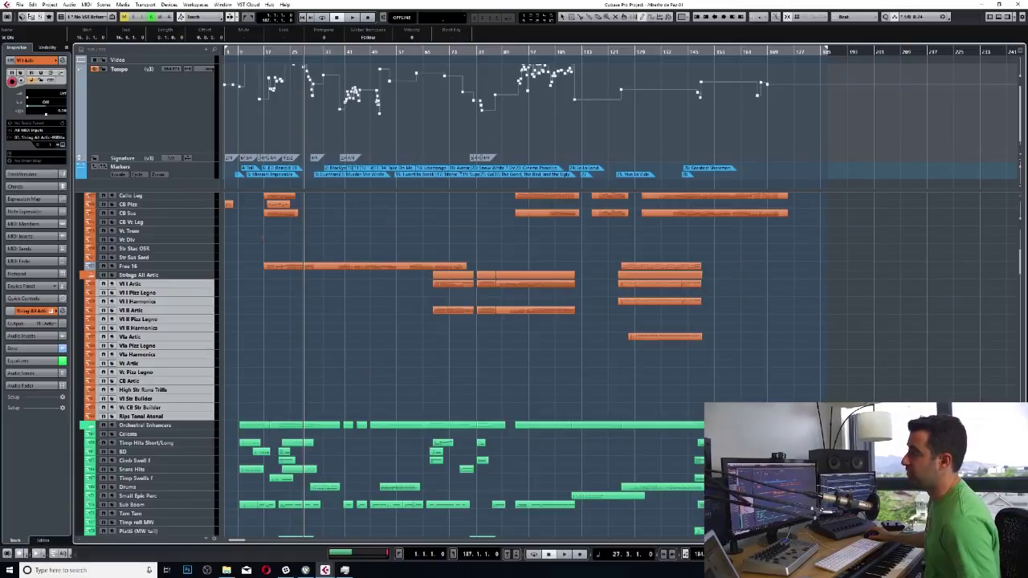
# Step: Select only the VI I Artic track, move the selection to VI I Pizz Legno, and return to VI I Artic
pyautogui.click(160, 283)
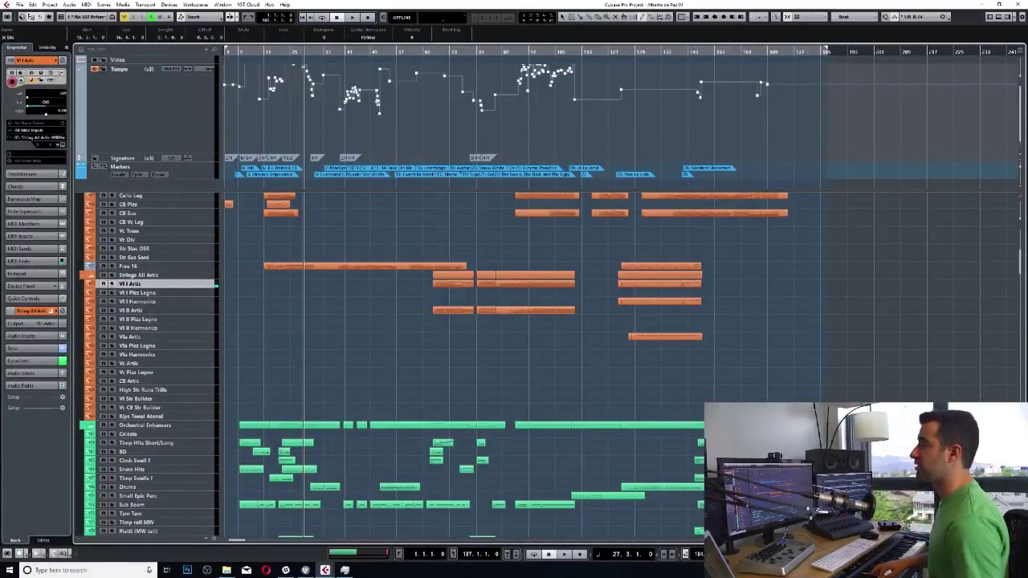
pyautogui.press('Down')
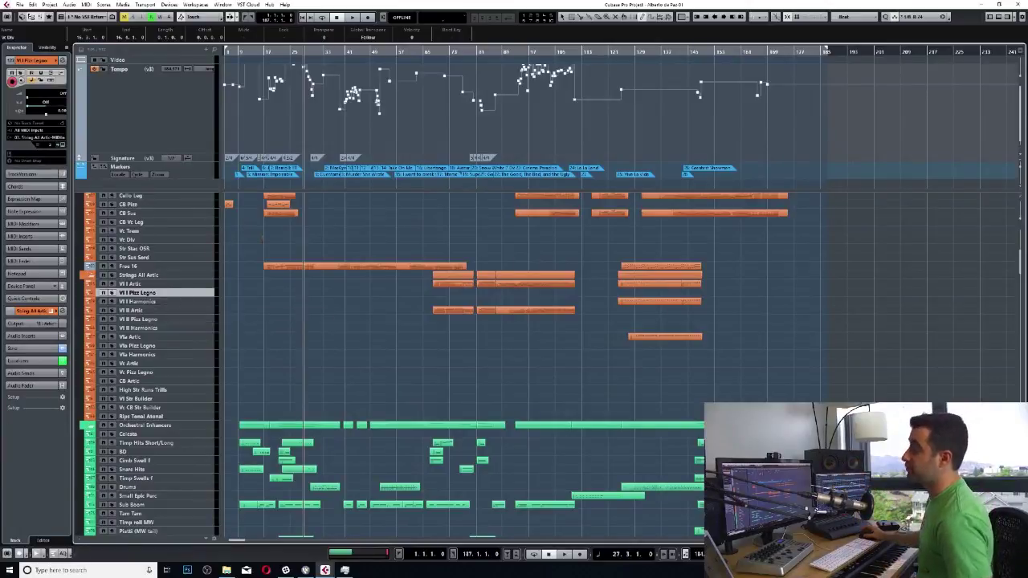
pyautogui.press('Up')
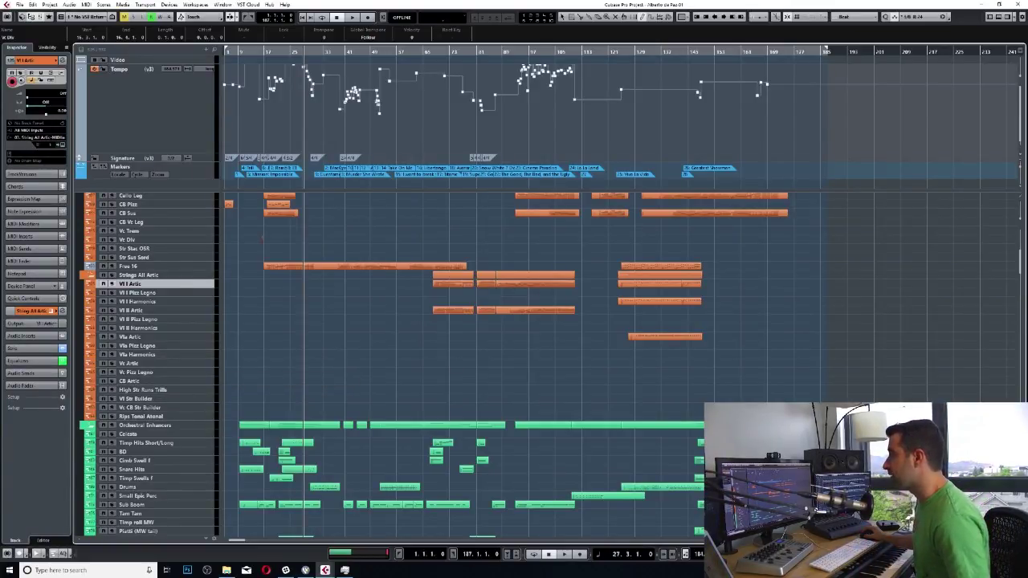
# Step: Select the Vc CB Str Builder track, and examine the sections from SF Symphonic Strings through Horn, Trumpets Trombones, Tuba & Low Brass and Woodwinds
pyautogui.click(140, 408)
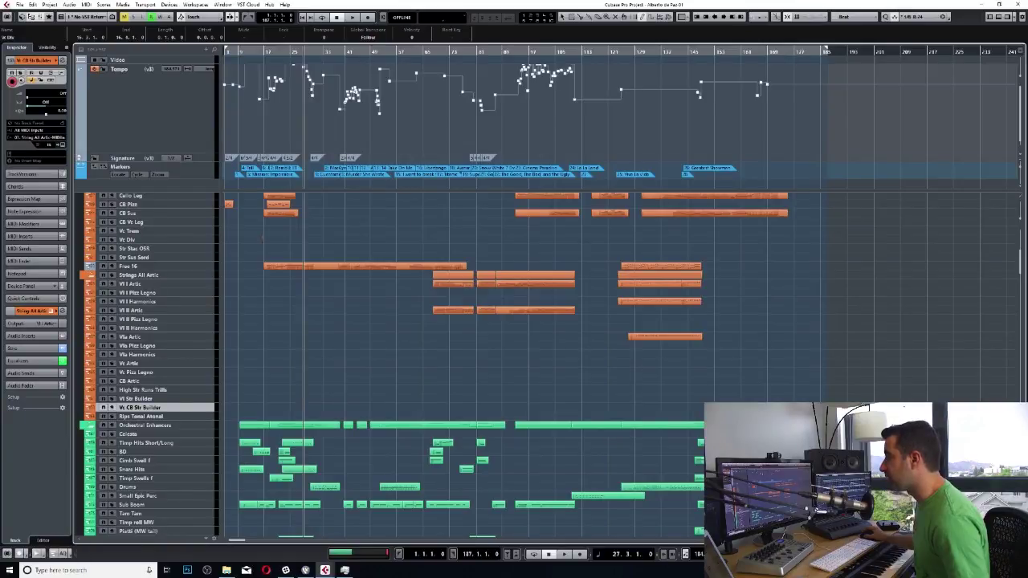
pyautogui.scroll(-8, 149, 365)
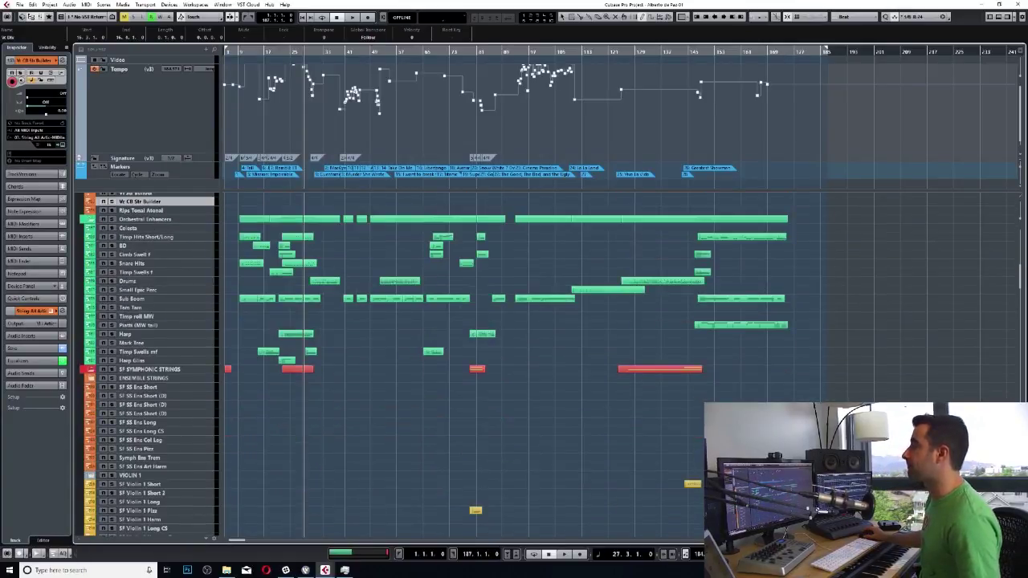
pyautogui.scroll(-3, 150, 365)
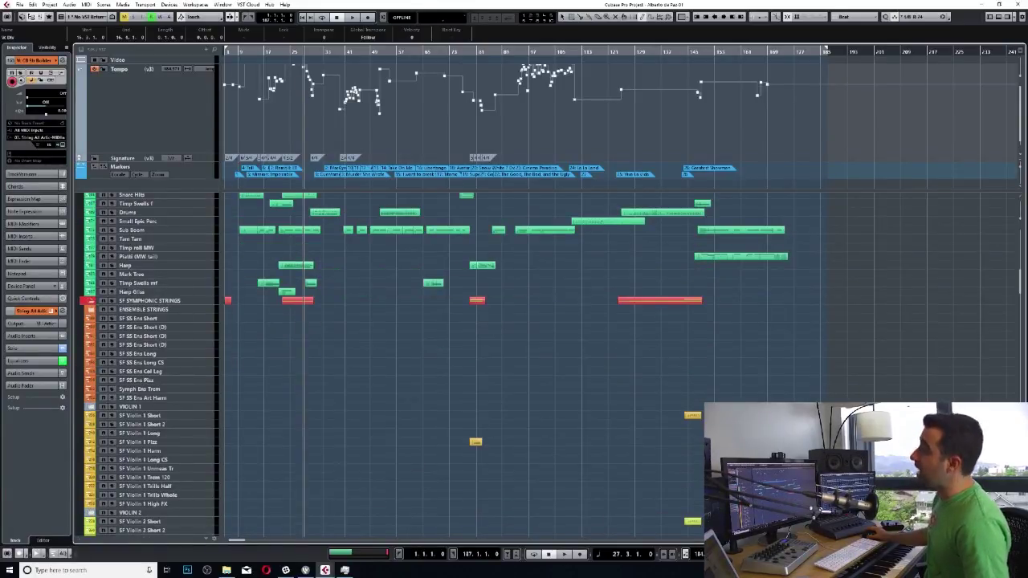
pyautogui.scroll(-15, 150, 364)
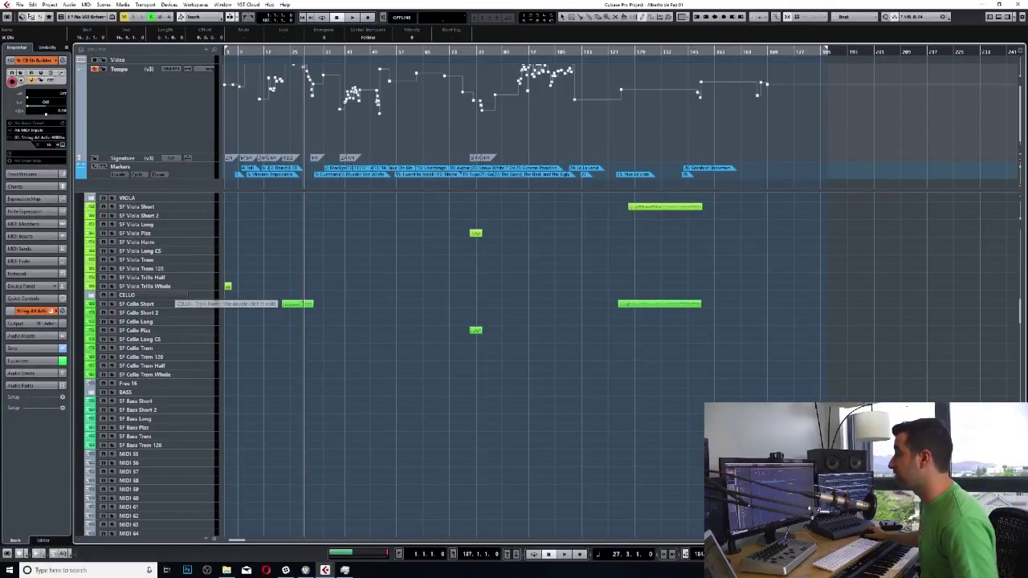
pyautogui.scroll(-10, 185, 287)
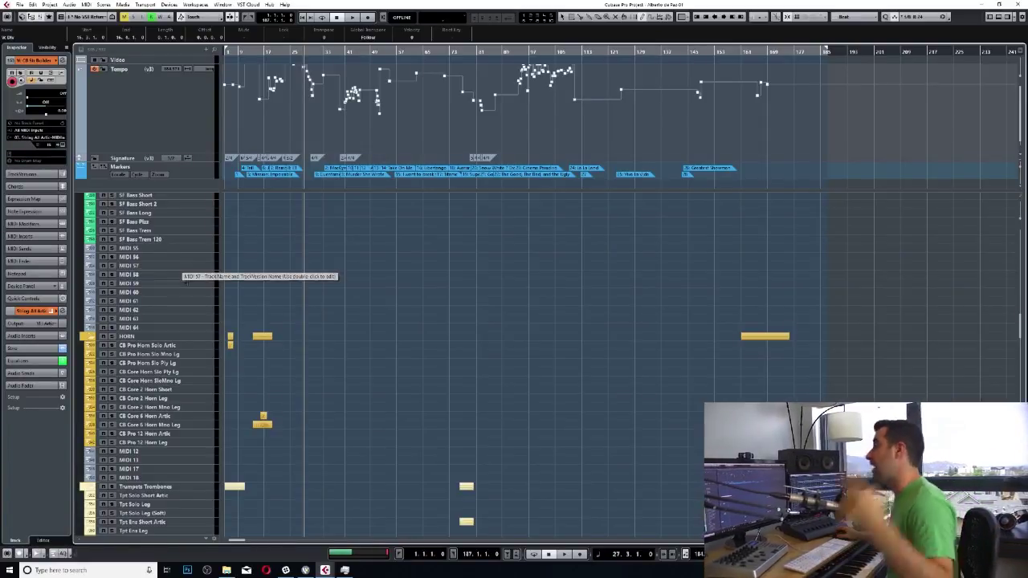
pyautogui.scroll(-3, 177, 291)
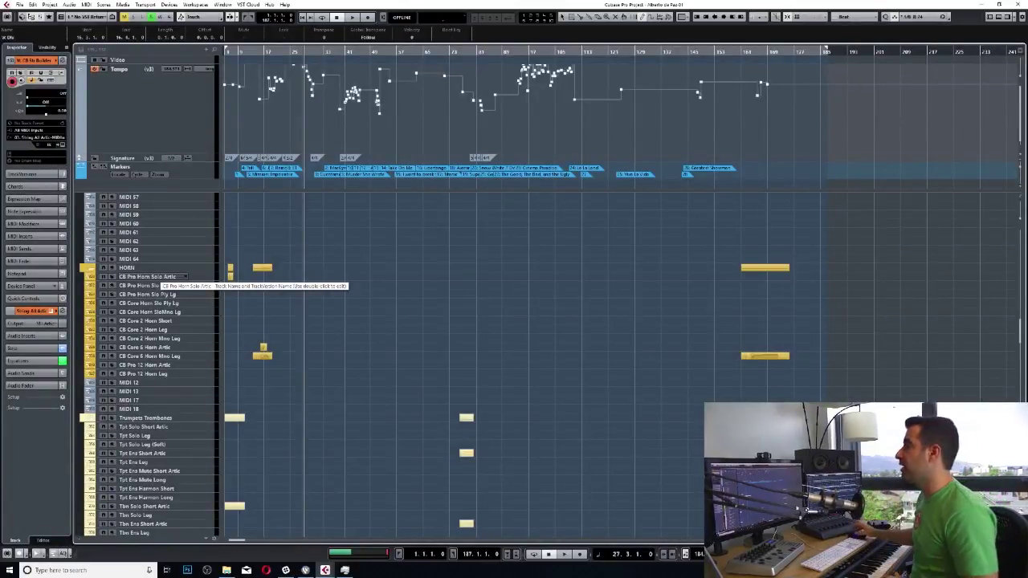
pyautogui.scroll(-10, 157, 290)
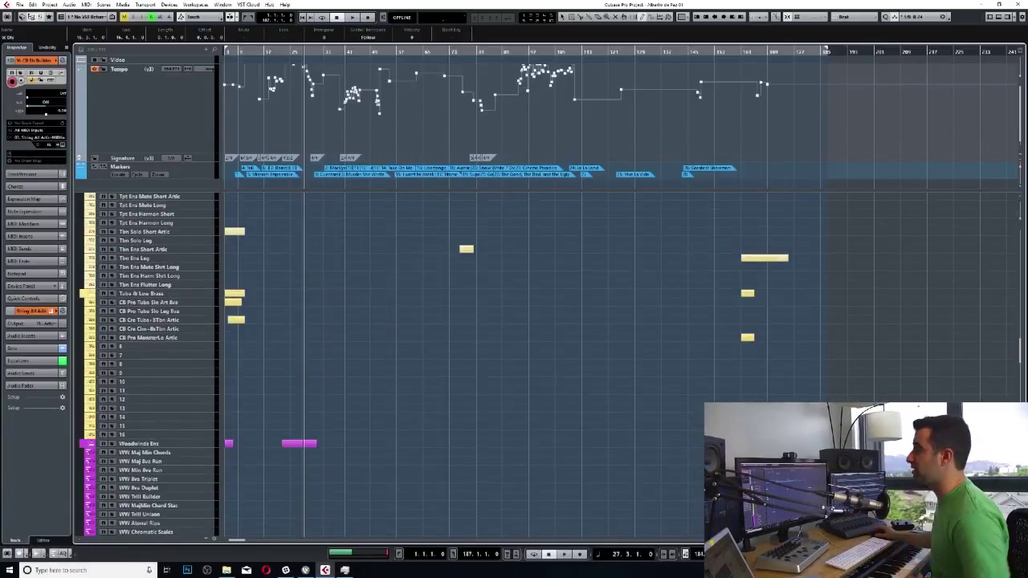
pyautogui.scroll(-5, 187, 265)
pyautogui.scroll(-20, 186, 264)
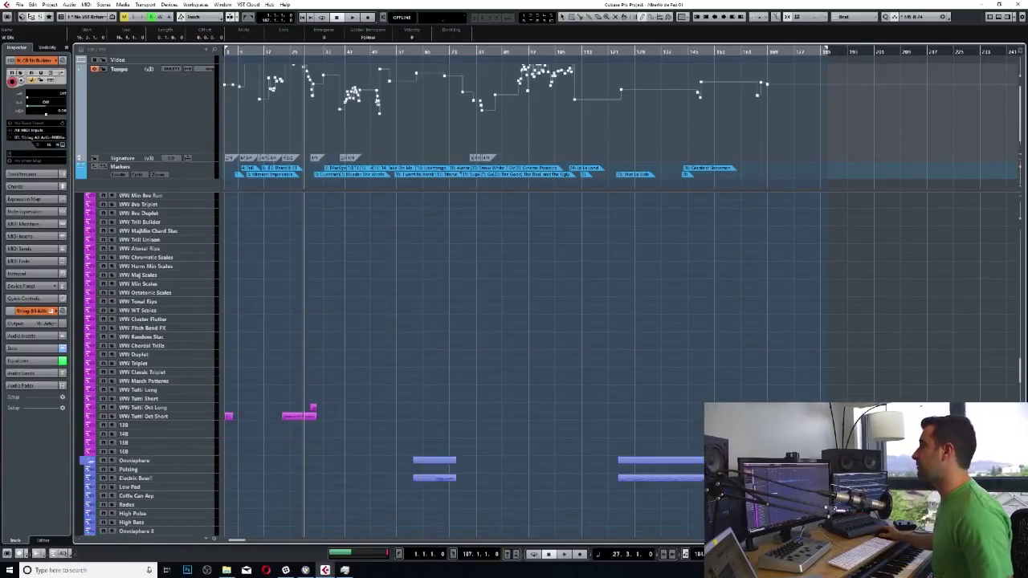
# Step: Look over the Omnisphere and Zebra tracks, and collapse both the Zebra and Omnisphere folders
pyautogui.scroll(3, 186, 434)
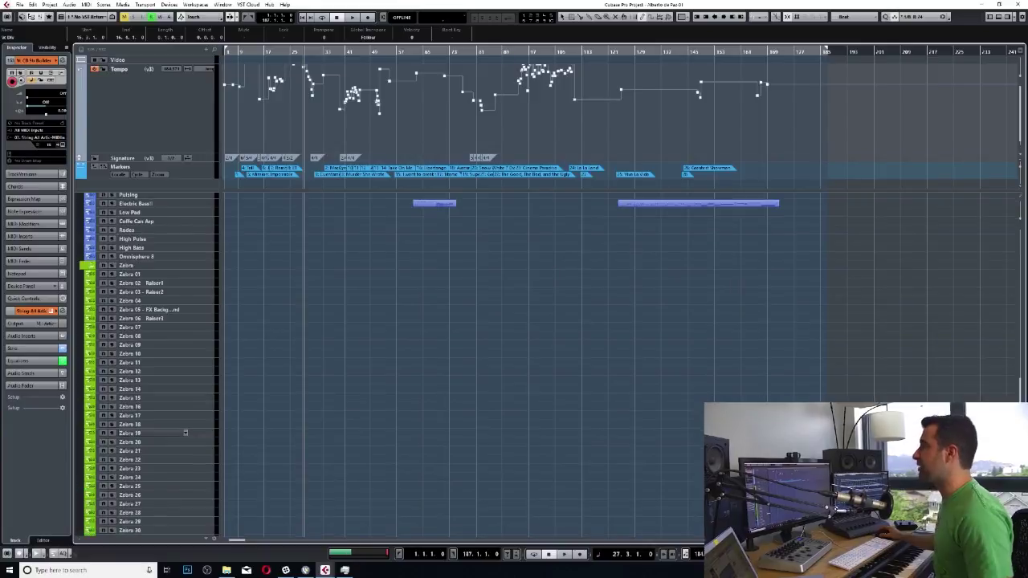
pyautogui.scroll(-8, 186, 434)
pyautogui.scroll(8, 187, 435)
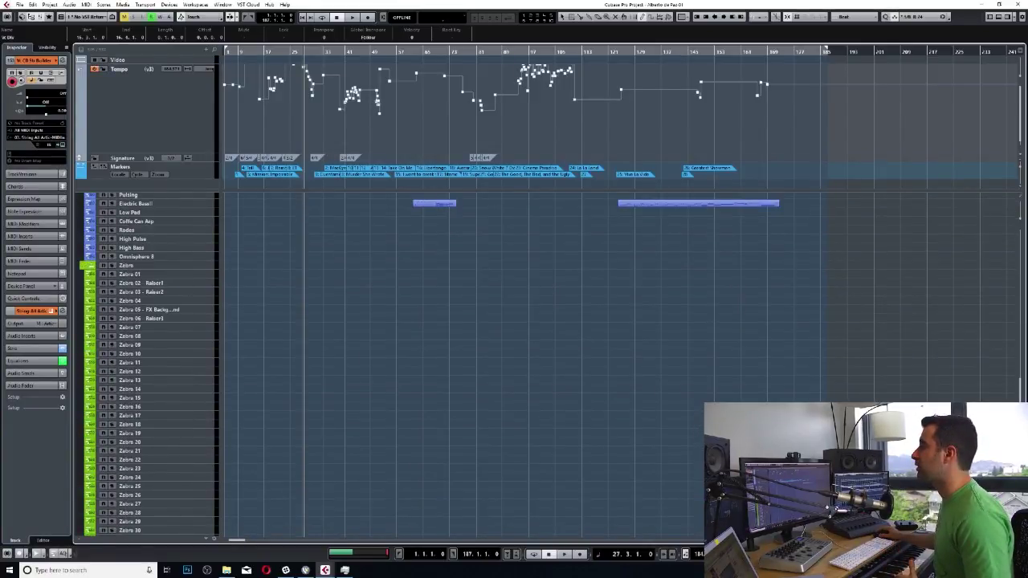
pyautogui.scroll(5, 186, 361)
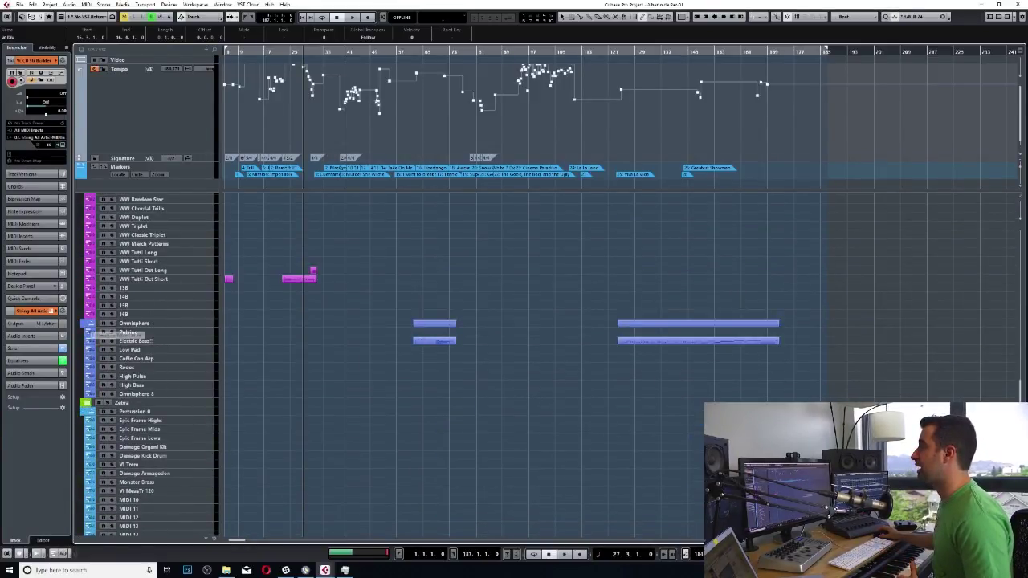
pyautogui.click(86, 323)
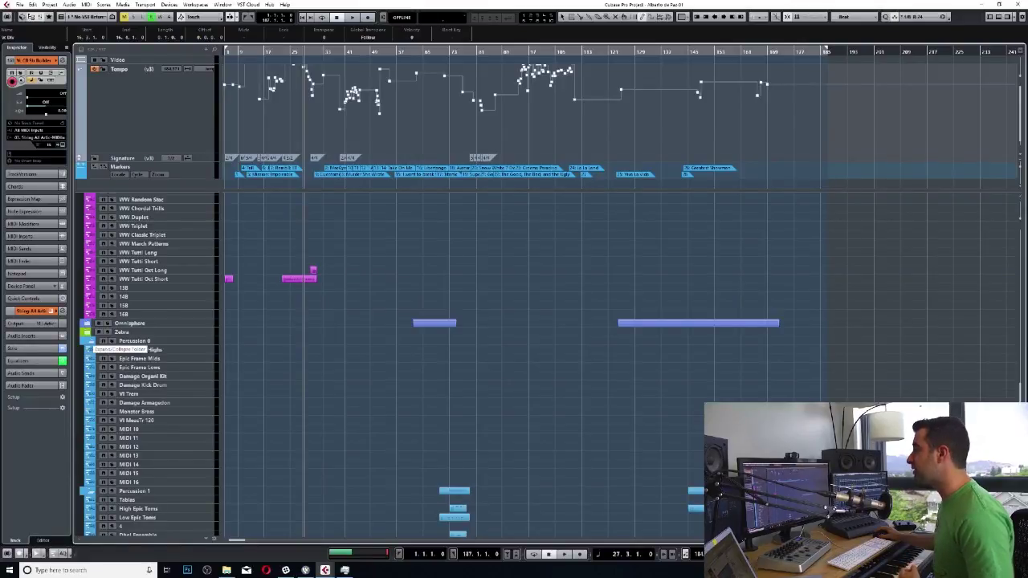
# Step: Examine the Percussion 0 and Percussion 1 folders, the group tracks, and the extra instrument tracks from Clar Leg through HALion Sonic SE
pyautogui.scroll(-3, 161, 319)
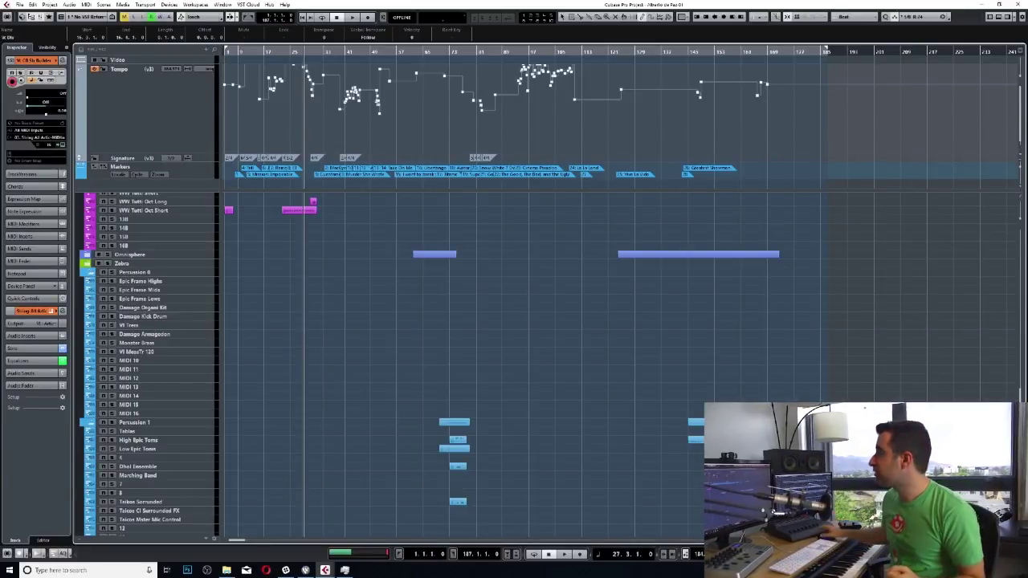
pyautogui.scroll(-3, 185, 316)
pyautogui.scroll(3, 185, 316)
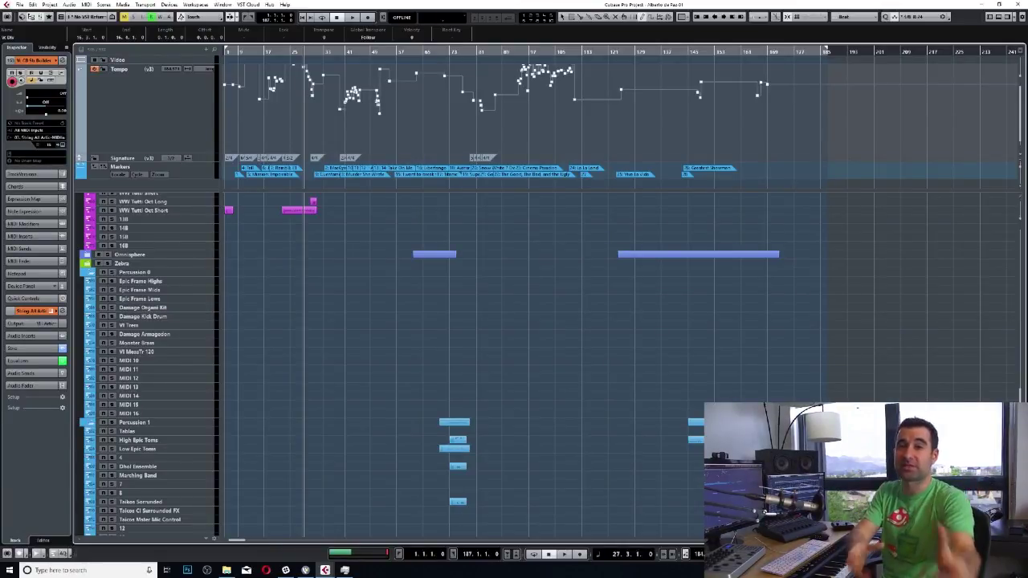
pyautogui.press('Home')
pyautogui.scroll(-20, 546, 362)
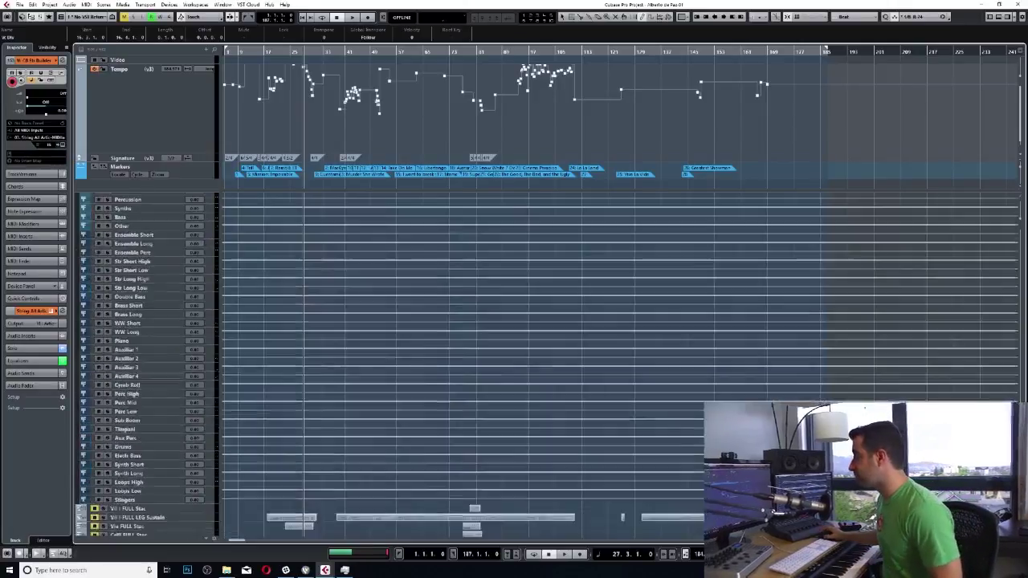
pyautogui.scroll(-15, 546, 362)
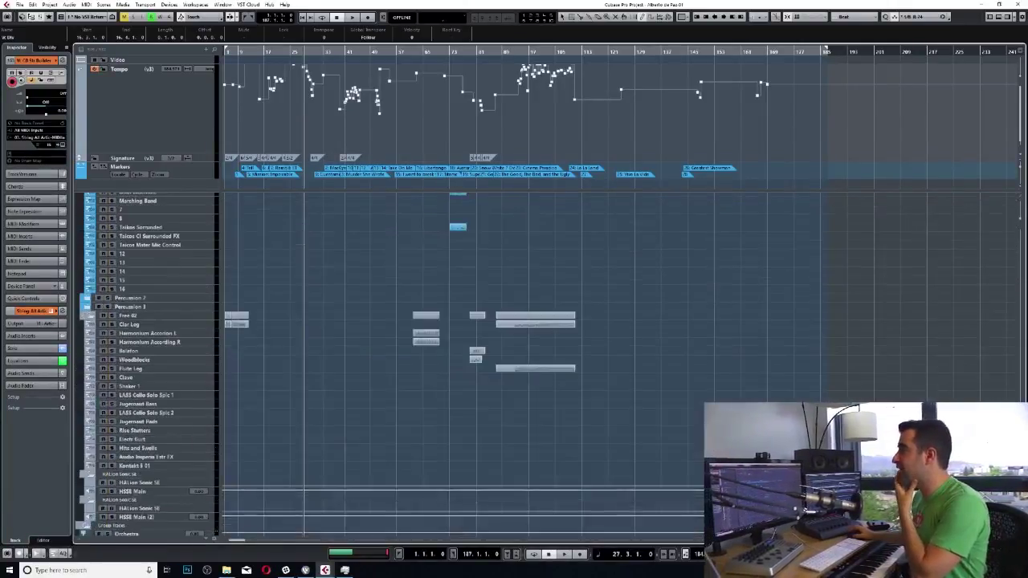
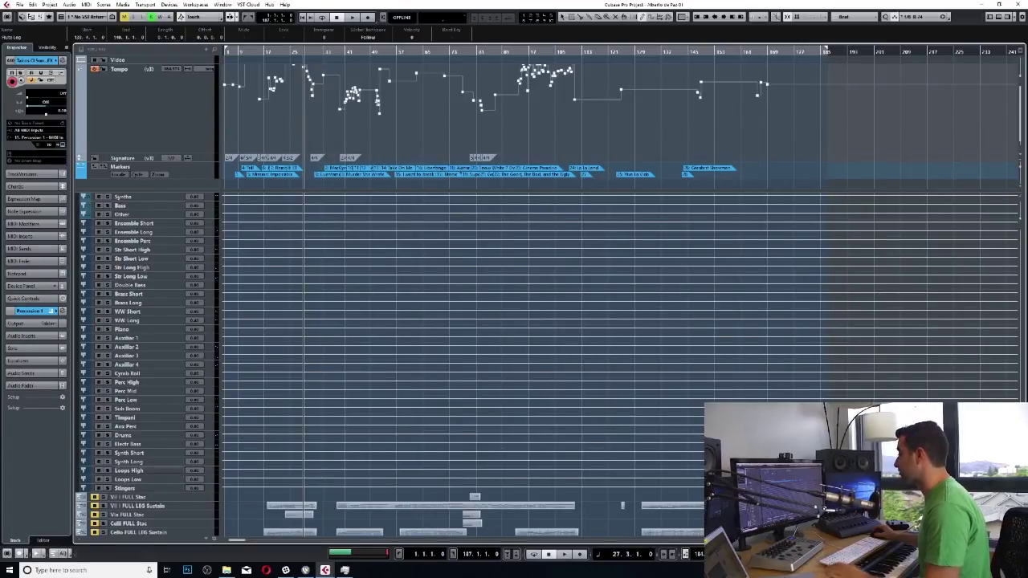
# Step: Examine the group tracks from Orchestra through Stingers, and return past the woodwinds to the Sketch Patches section
pyautogui.scroll(-5, 153, 459)
pyautogui.scroll(5, 154, 442)
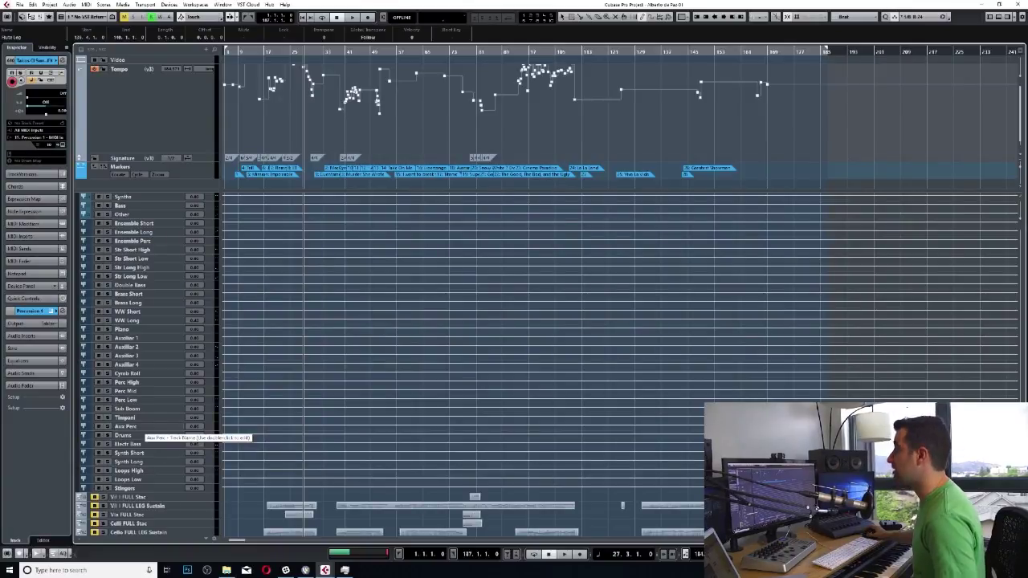
pyautogui.scroll(10, 143, 432)
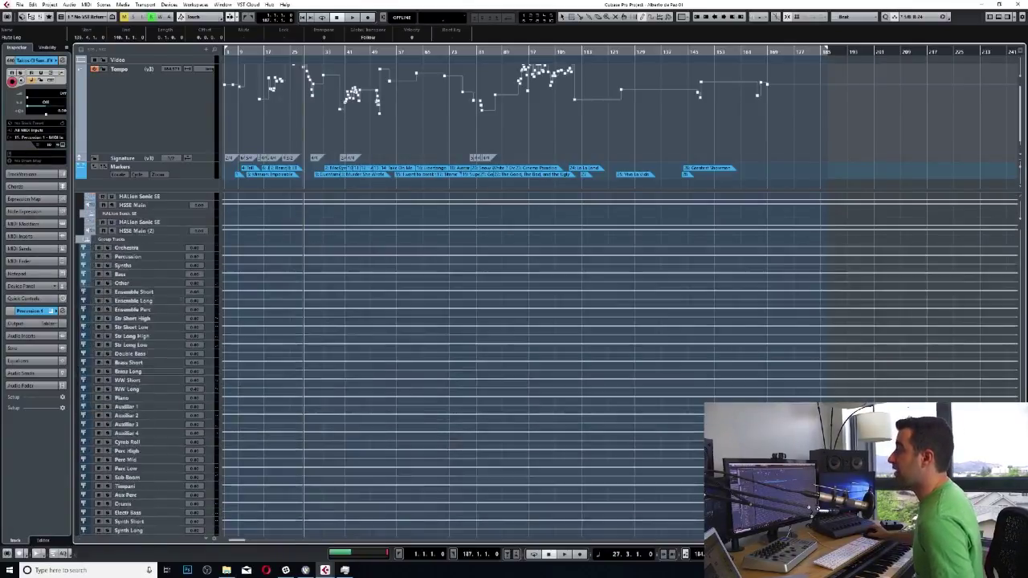
pyautogui.scroll(-15, 143, 432)
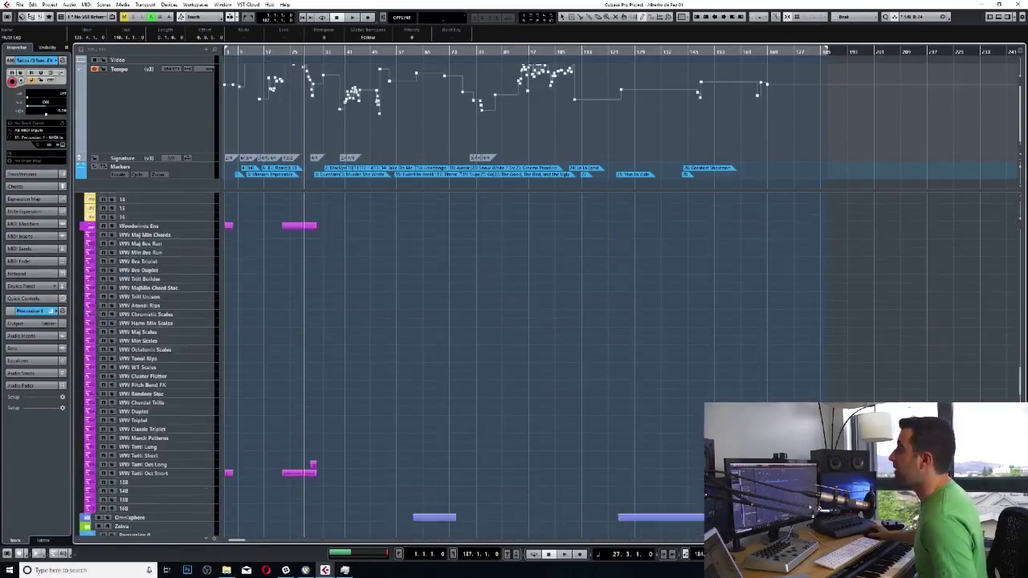
pyautogui.scroll(15, 143, 432)
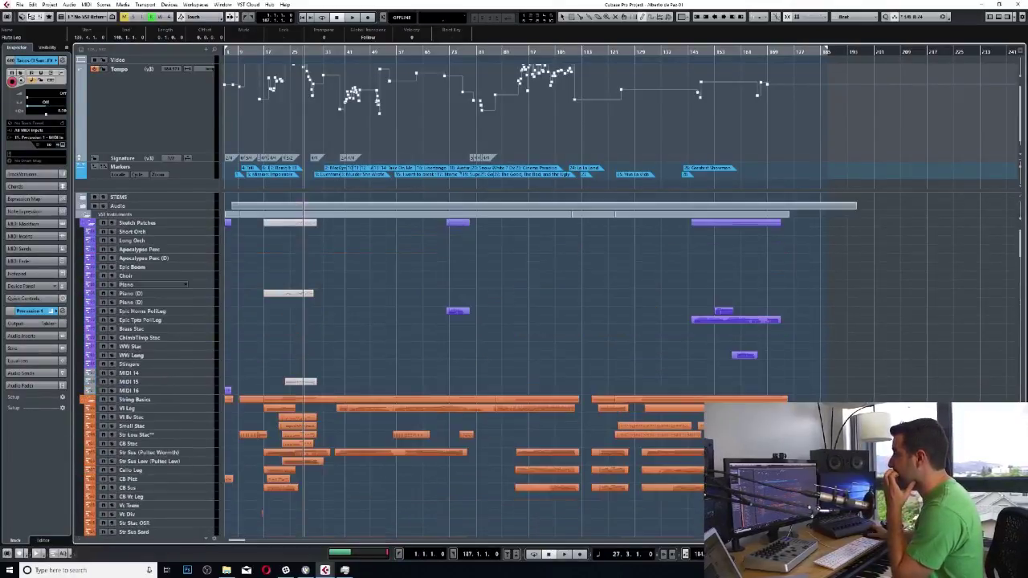
# Step: Show the VST return channels with the All Tracks visibility configuration, and move the selection from Short Orch to Apocalypse Perc
pyautogui.click(144, 266)
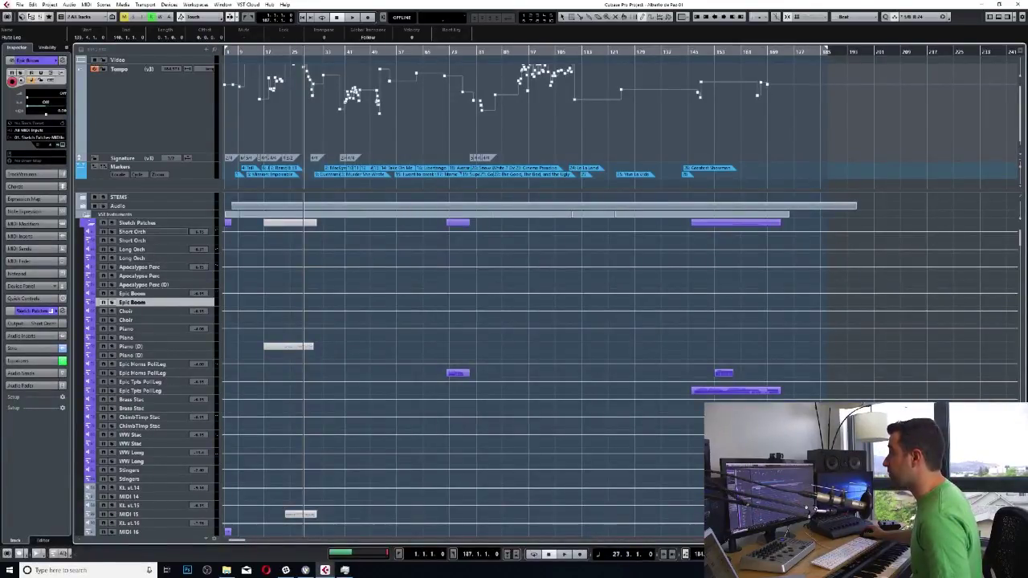
pyautogui.click(133, 240)
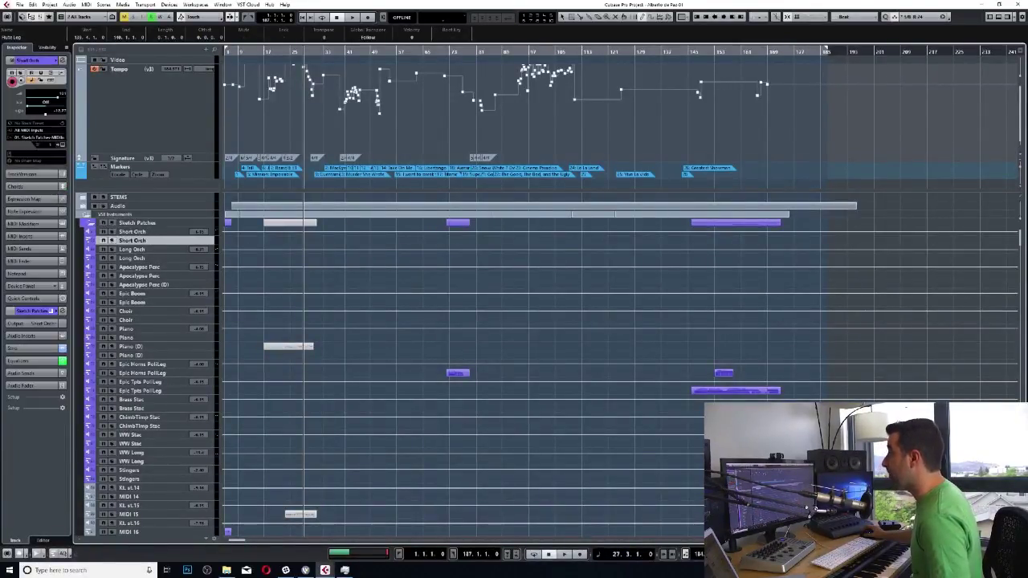
pyautogui.press('Down')
pyautogui.press('Down')
pyautogui.press('Down')
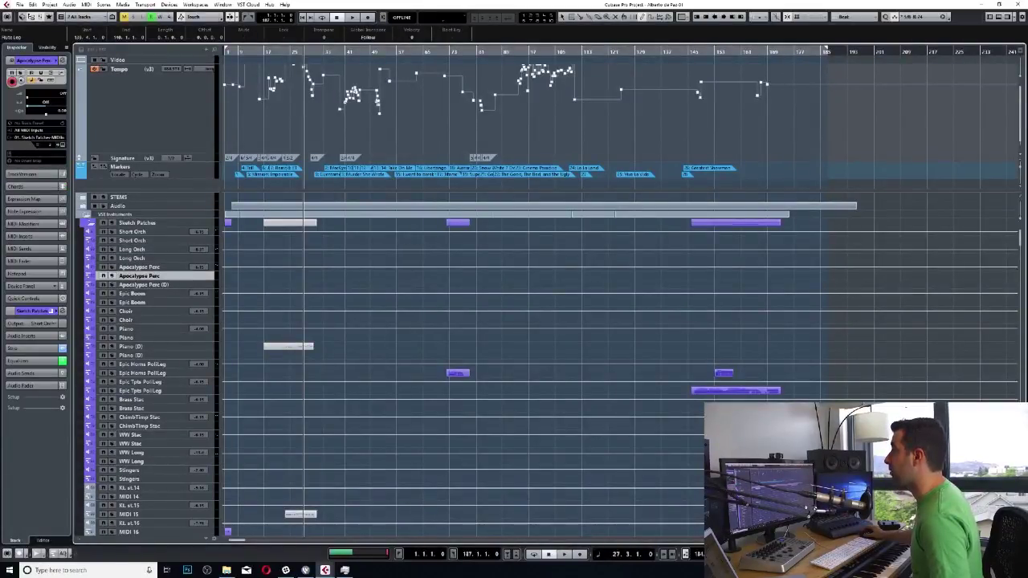
# Step: Select the Long Orch MIDI track, switch to its enlarged VST return channel, and return to the MIDI track
pyautogui.press('Up')
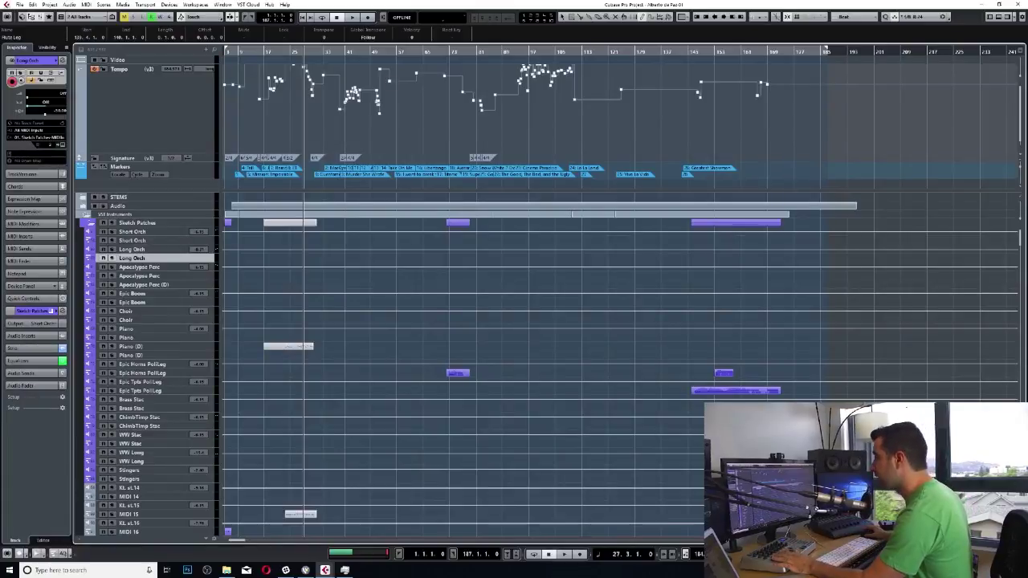
pyautogui.press('Up')
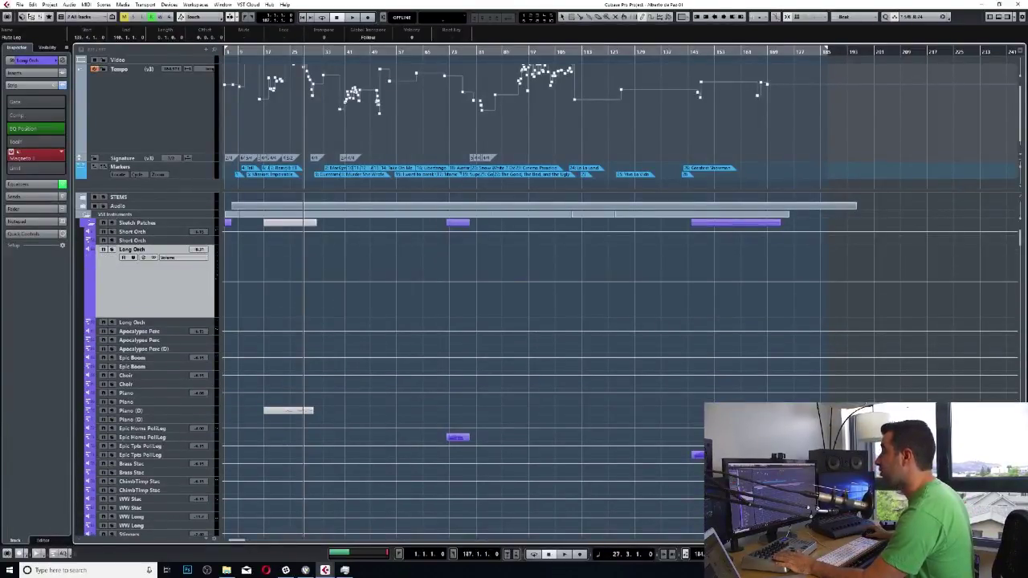
pyautogui.press('Down')
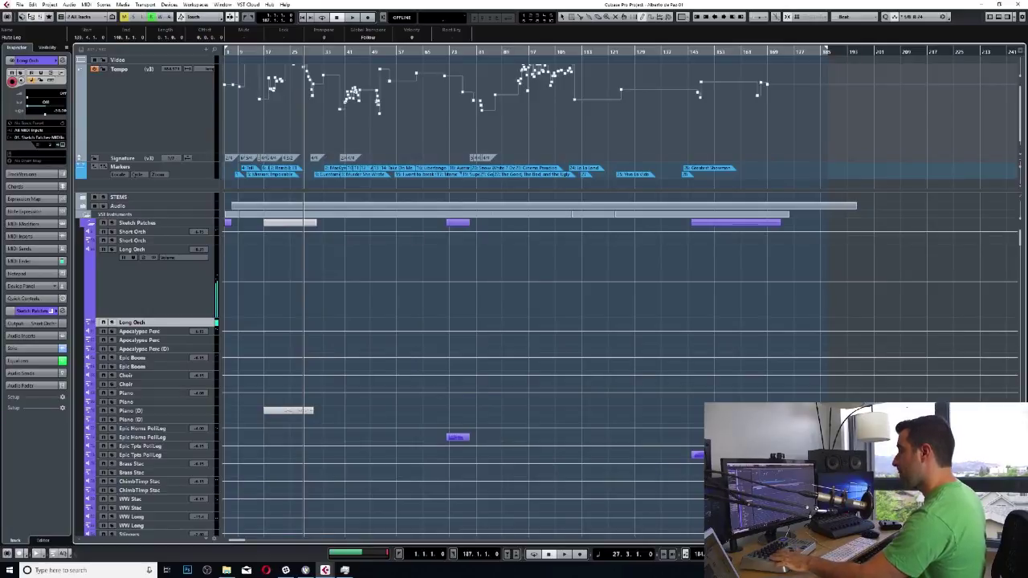
# Step: Open the MixConsole, move through the channels around Short Orch and Long Orch, and close the mixer
pyautogui.hotkey('alt', 'Tab')
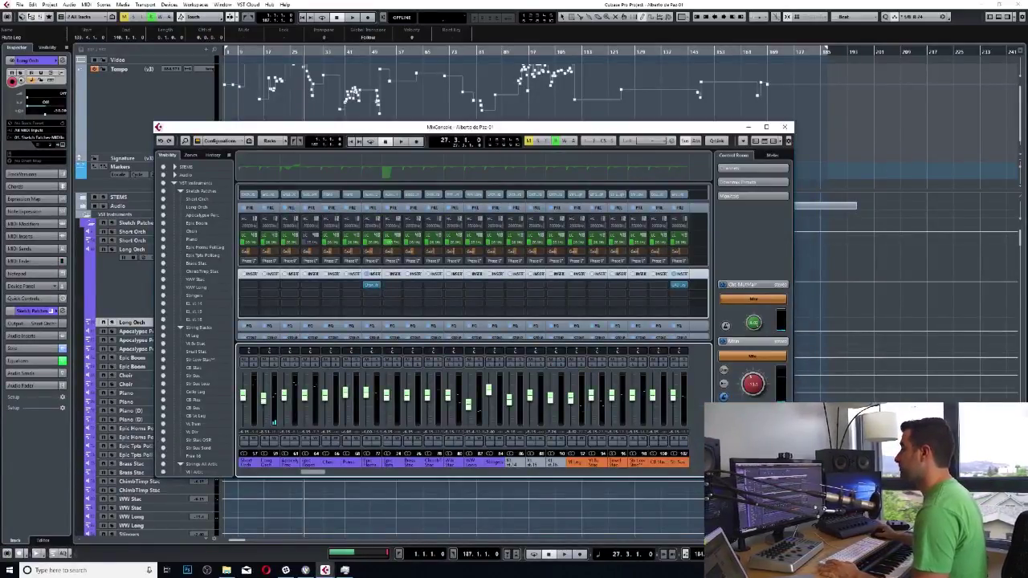
pyautogui.press('Left')
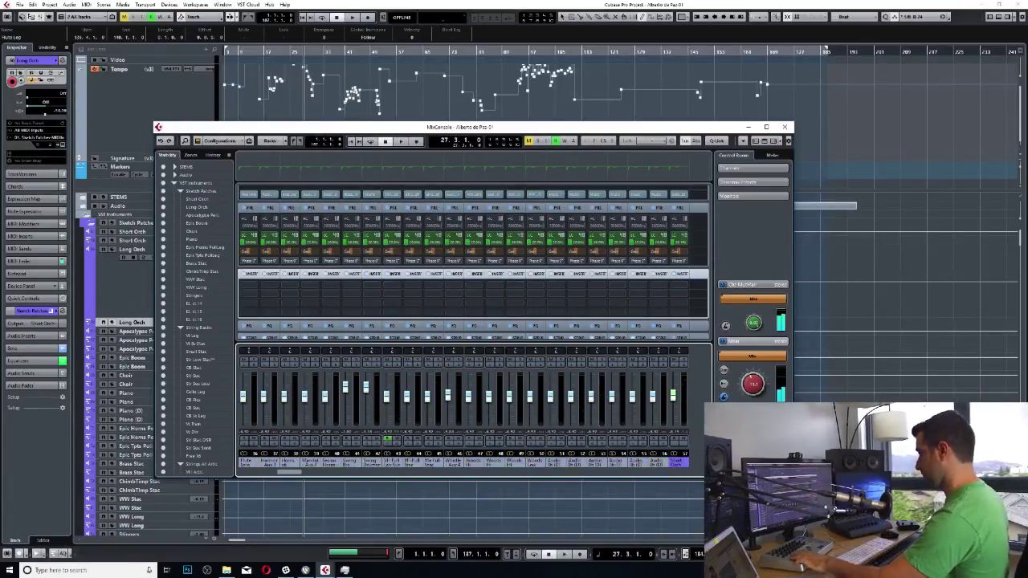
pyautogui.press('Right')
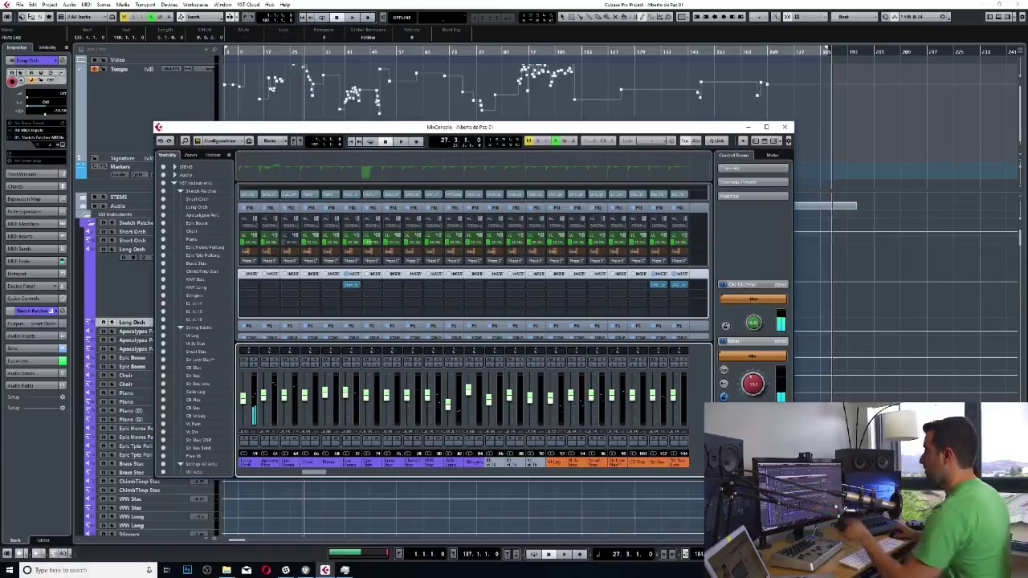
pyautogui.moveTo(733, 129); pyautogui.dragTo(754, 136)
pyautogui.press('F3')
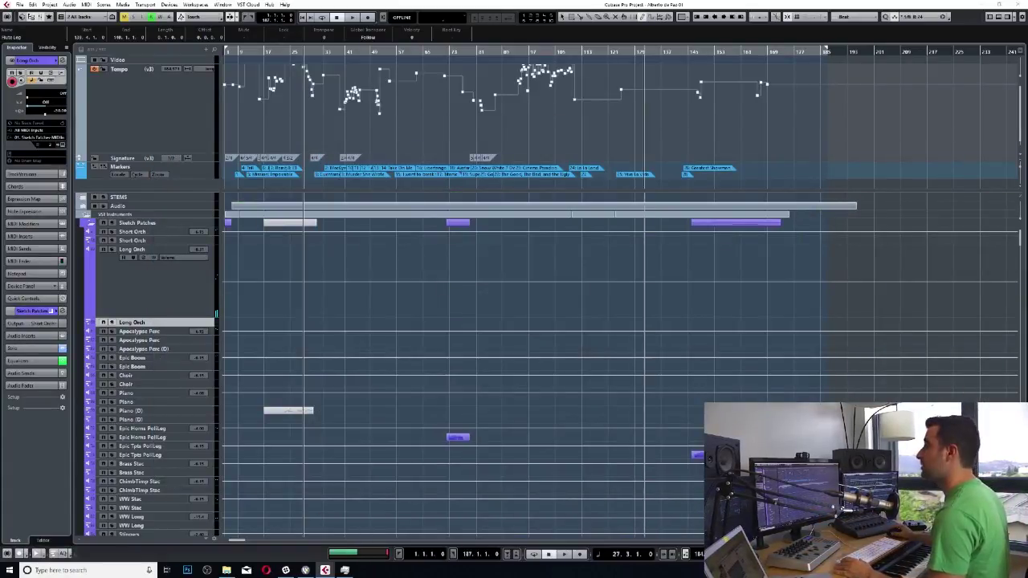
# Step: Alternate between the Long Orch return channel and its MIDI track, ending on the return channel, and restore its normal track height
pyautogui.press('Up')
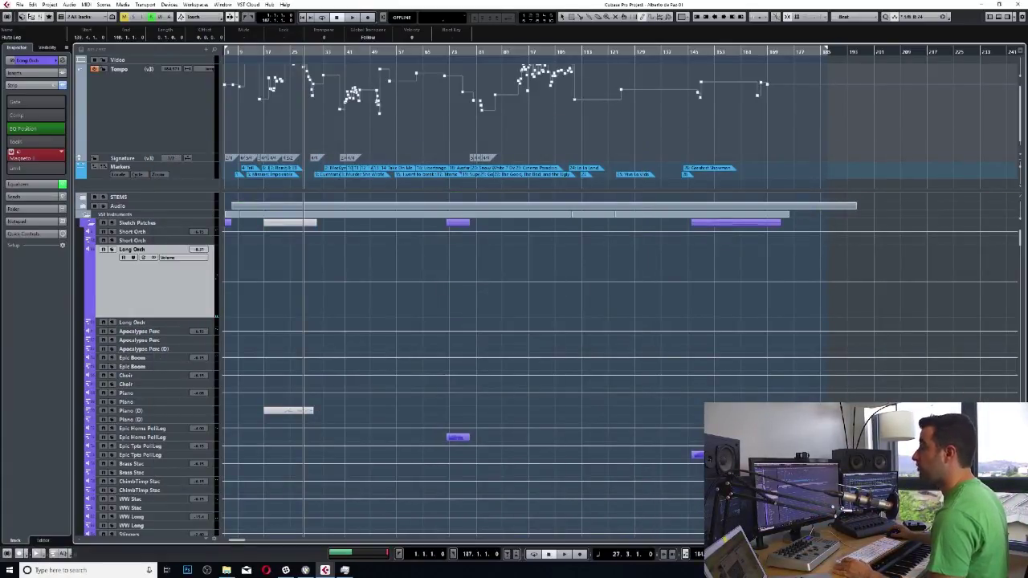
pyautogui.press('Down')
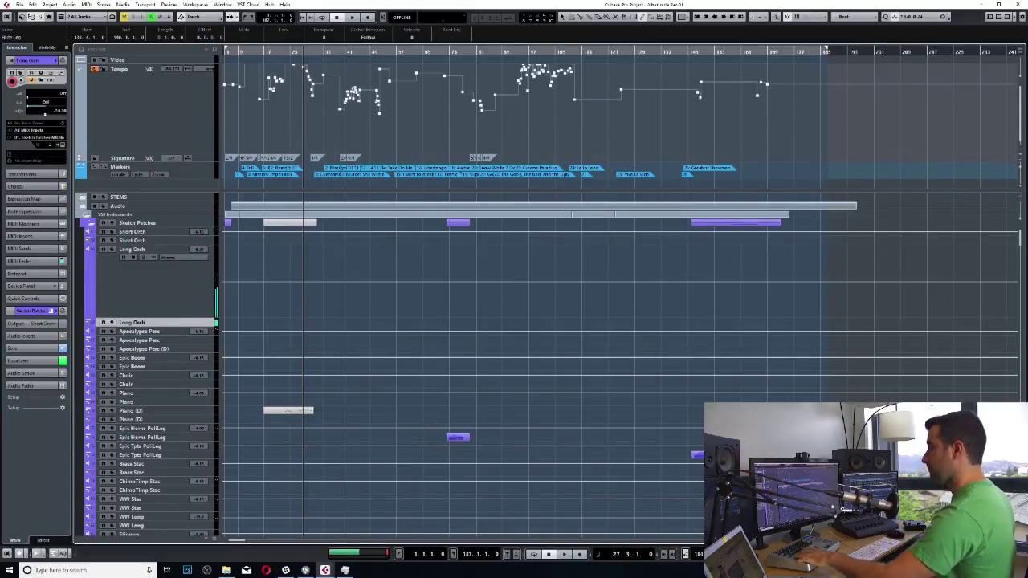
pyautogui.press('Up')
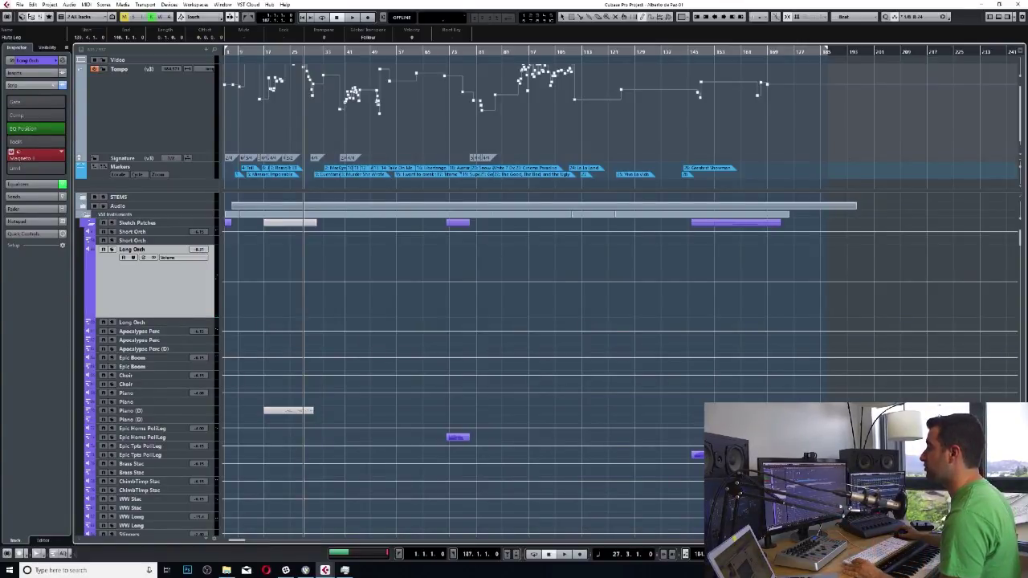
pyautogui.hotkey('ctrl', '`')
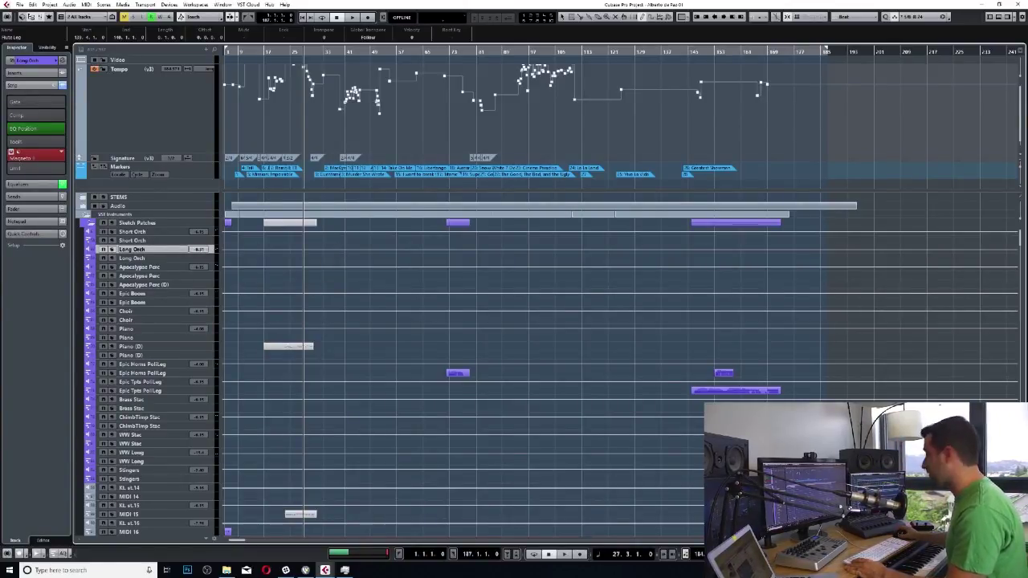
# Step: Apply the No VST Returns visibility configuration, look down the track list, and open the MixConsole to browse its channels
pyautogui.press('1')
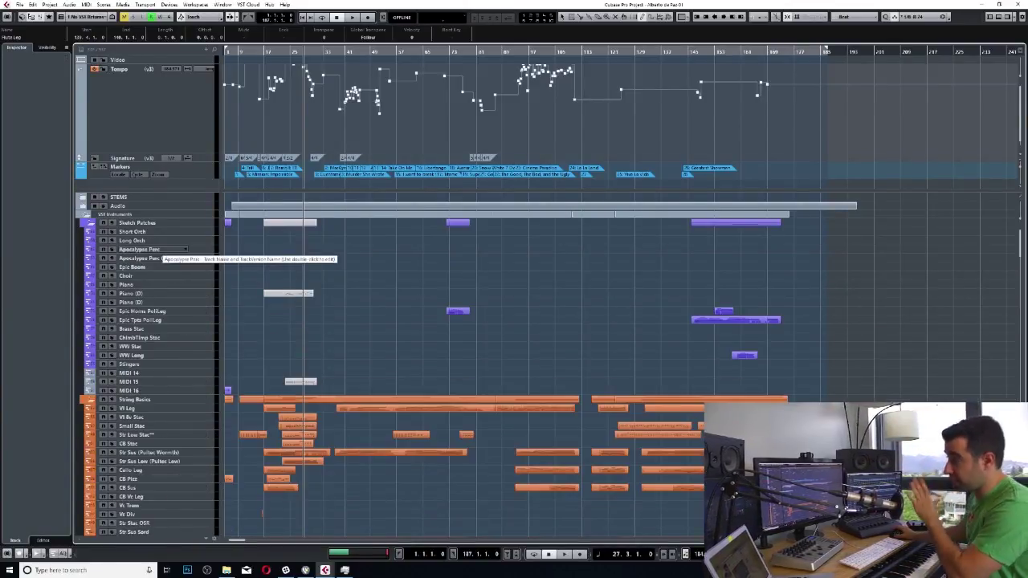
pyautogui.scroll(-10, 160, 257)
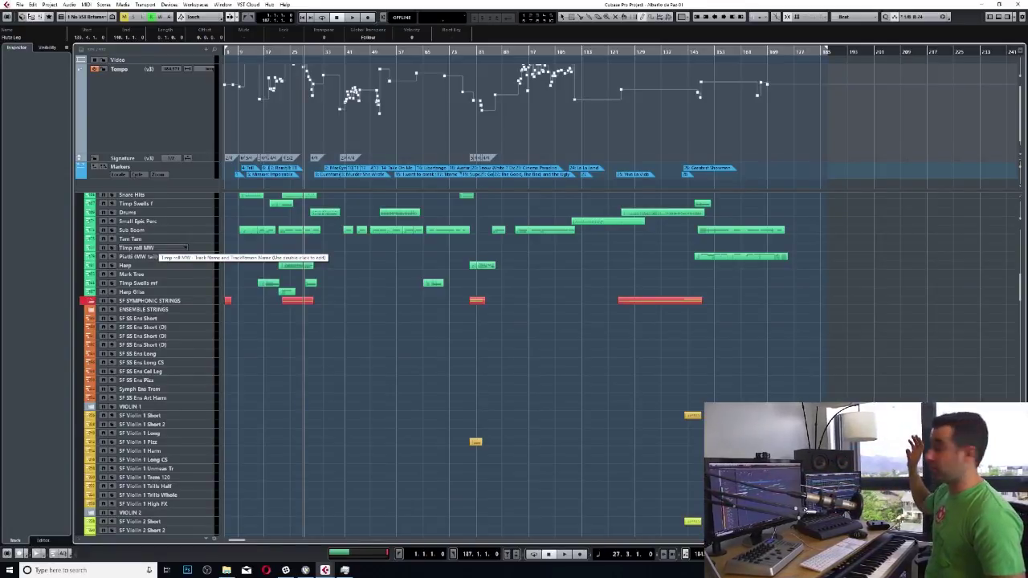
pyautogui.press('F3')
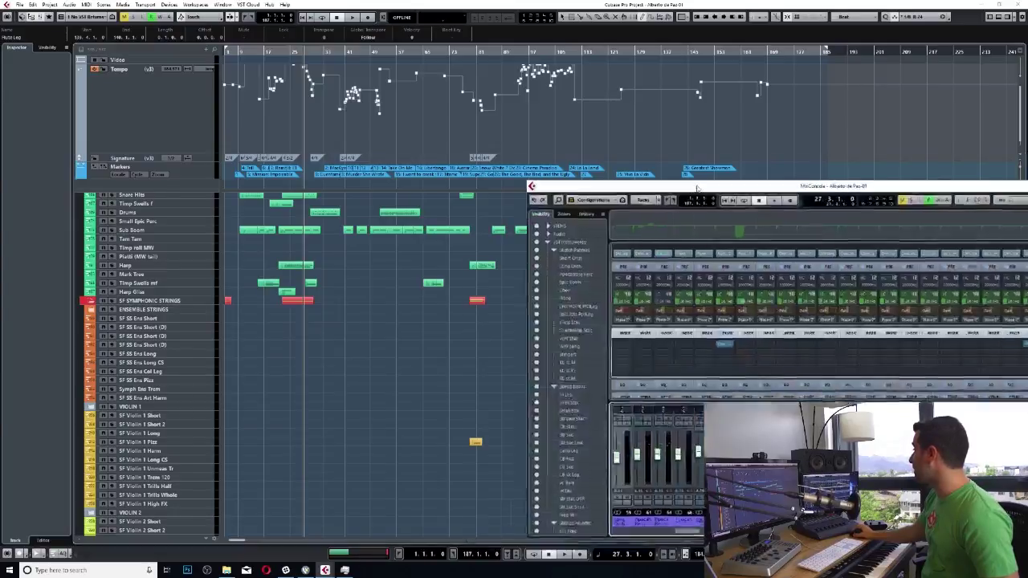
pyautogui.hscroll(10, 498, 385)
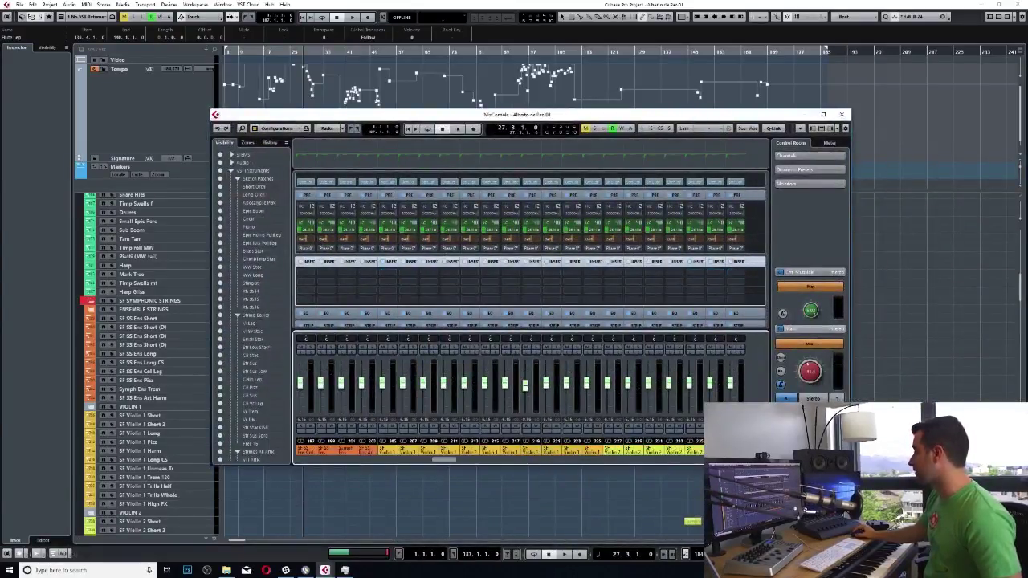
# Step: Open Export Audio Mixdown, enable Channel Batch Export, review the selected group channels as stems, and leave without exporting
pyautogui.hotkey('ctrl', 'shift', 'e')
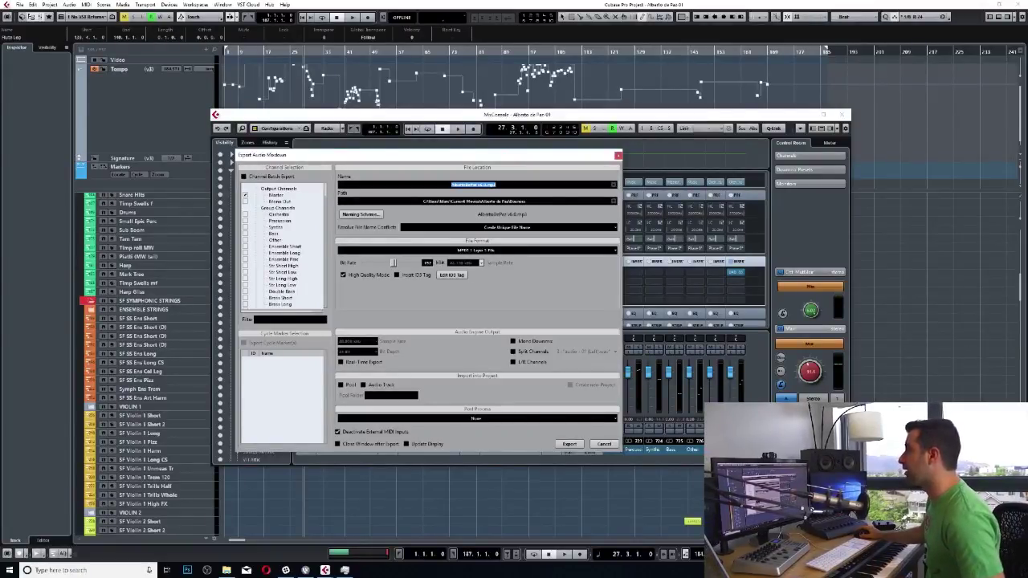
pyautogui.click(244, 176)
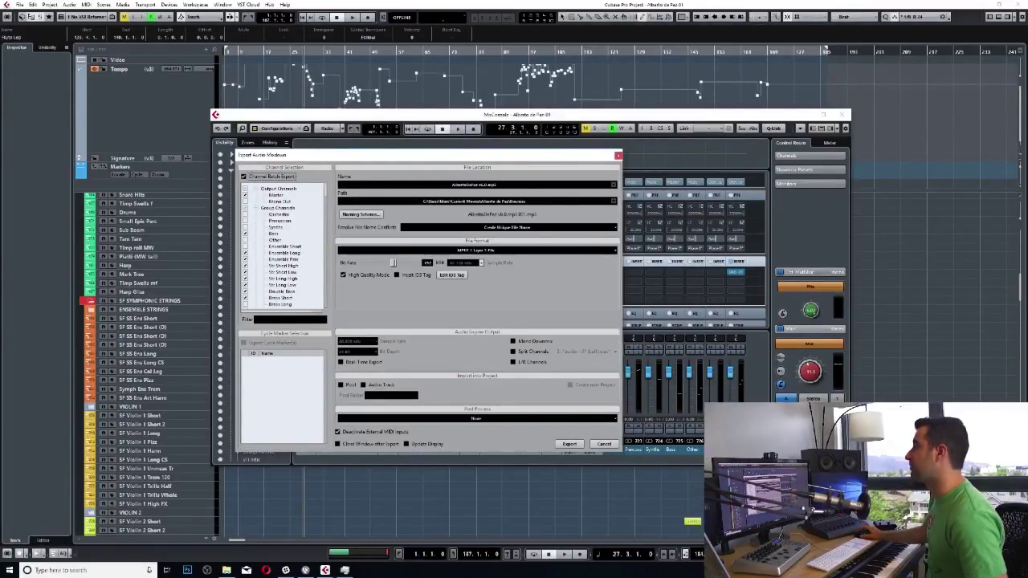
pyautogui.scroll(-4, 282, 245)
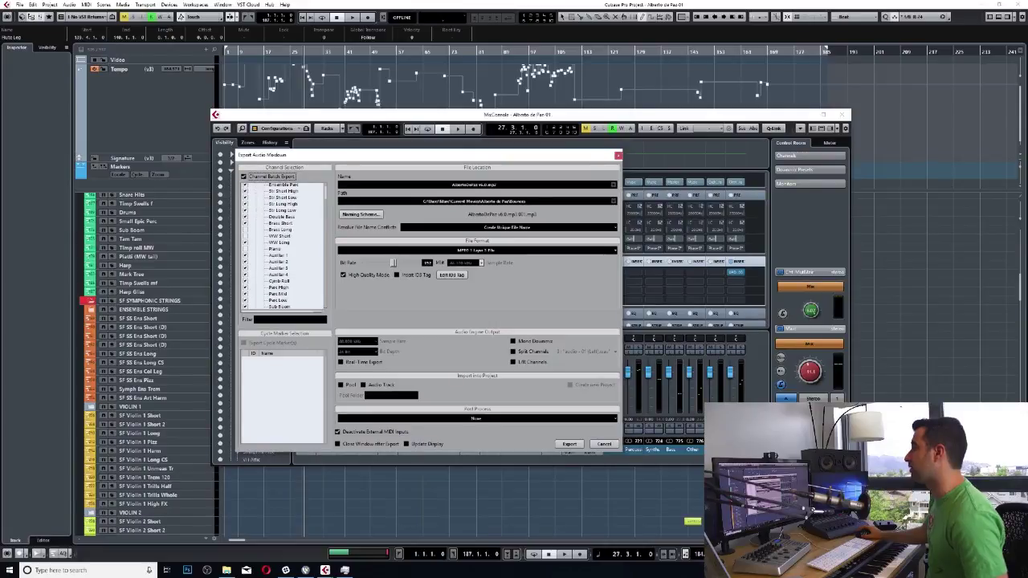
pyautogui.scroll(-5, 281, 241)
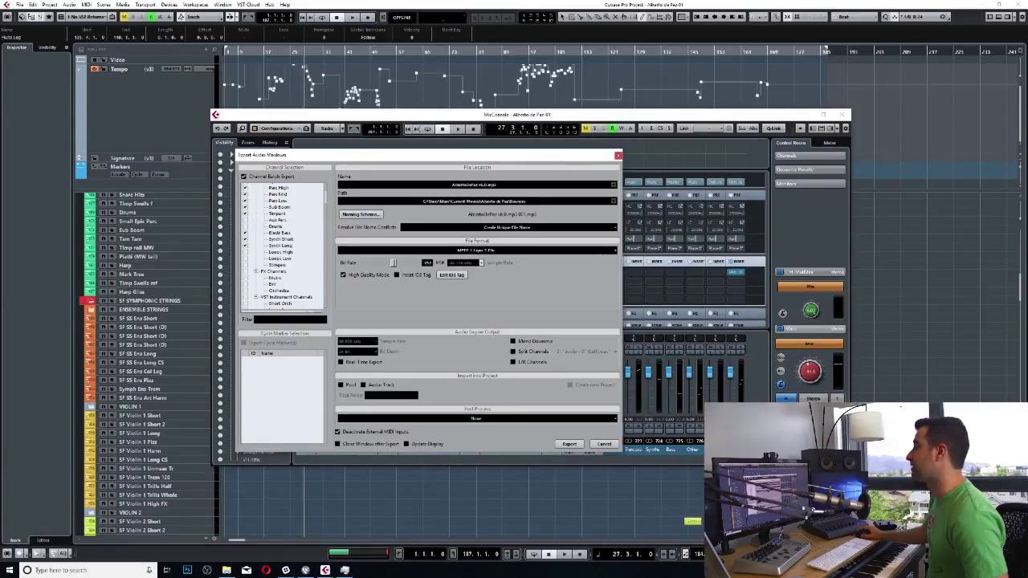
pyautogui.scroll(2, 283, 245)
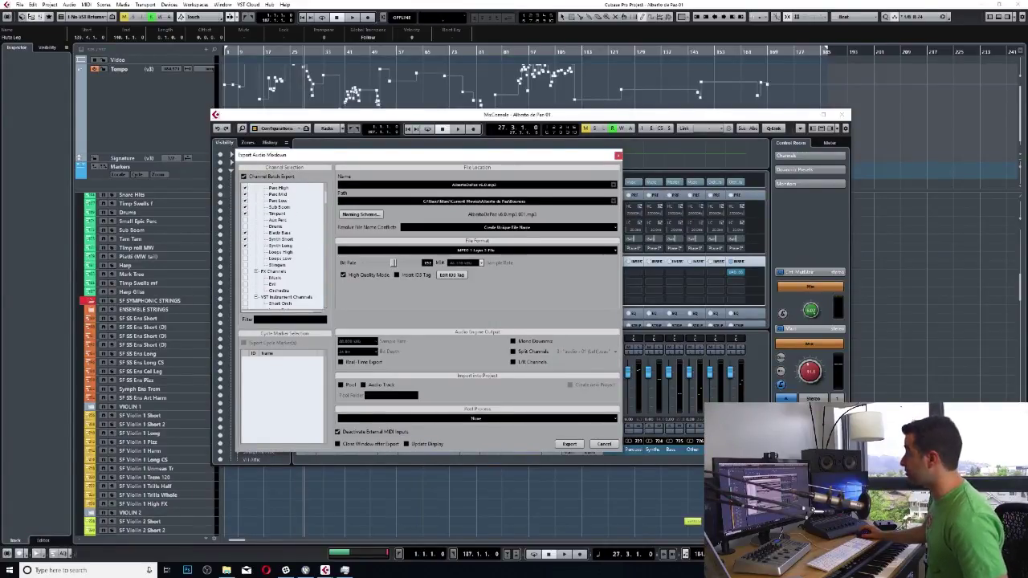
pyautogui.press('Escape')
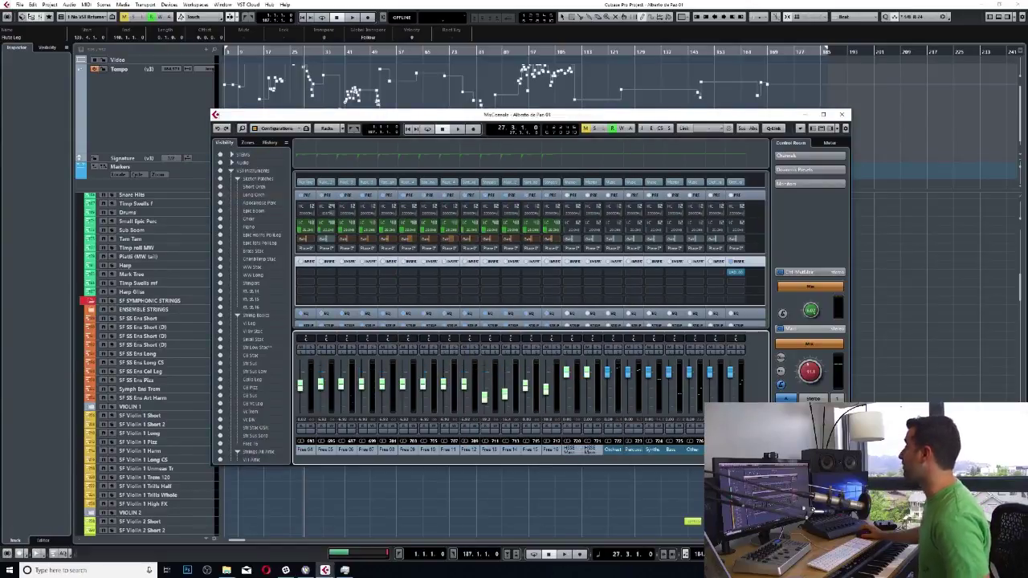
# Step: Close the MixConsole and place the project cursor at bar 185, in the empty area after the existing music
pyautogui.press('F3')
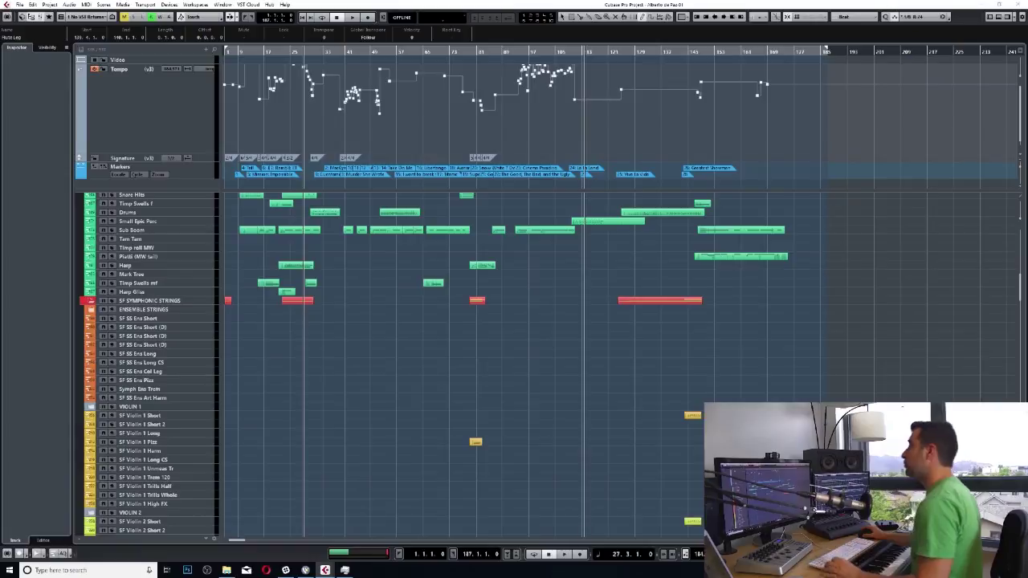
pyautogui.press('g')
pyautogui.press('g')
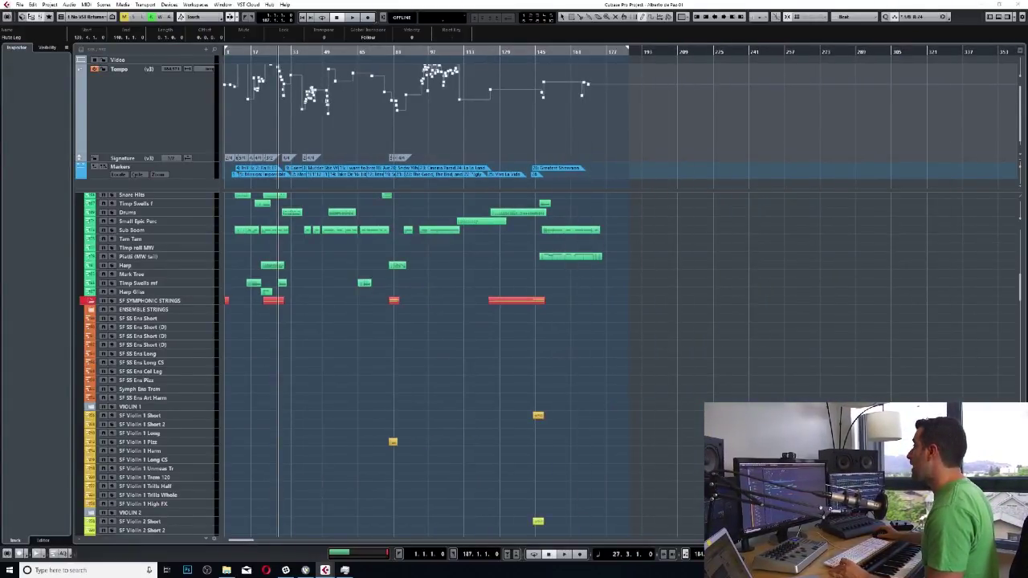
pyautogui.press('h')
pyautogui.press('h')
pyautogui.scroll(10, 417, 361)
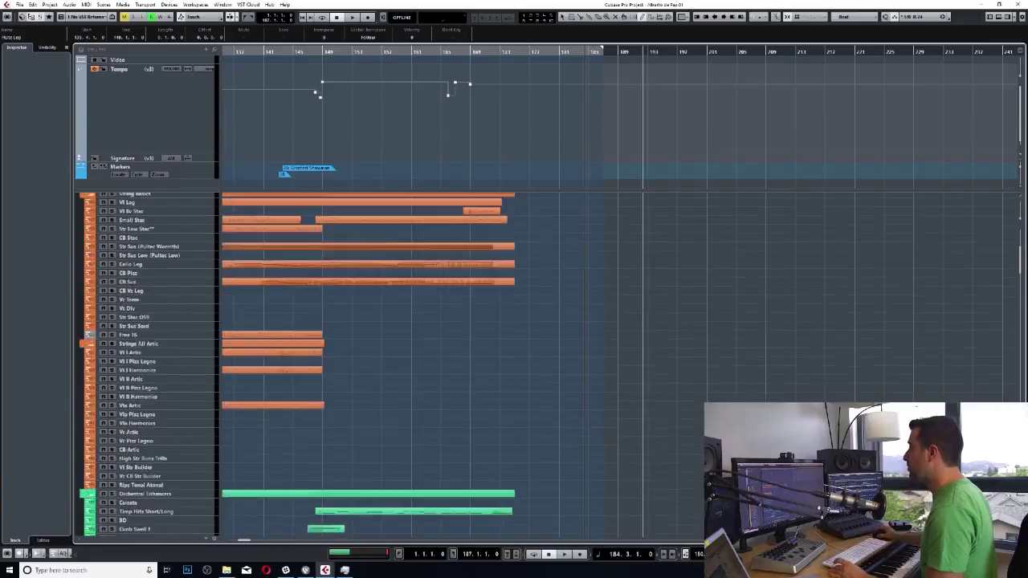
pyautogui.press('Right')
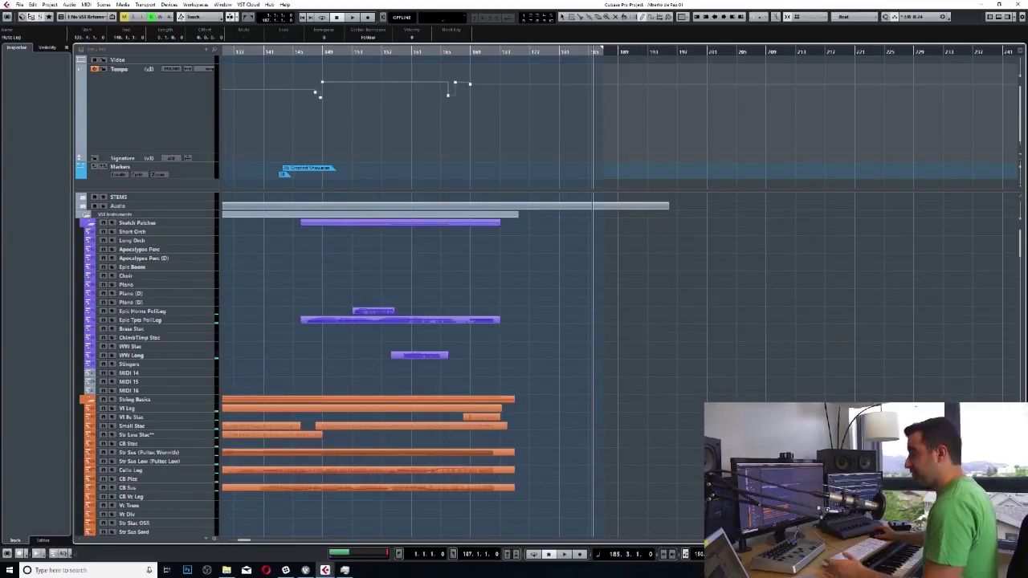
# Step: Play in a sustained string passage from bar 185 and insert it as a 12-bar part on the Str Sus (Pultec Warmth) track
pyautogui.scroll(-6, 417, 361)
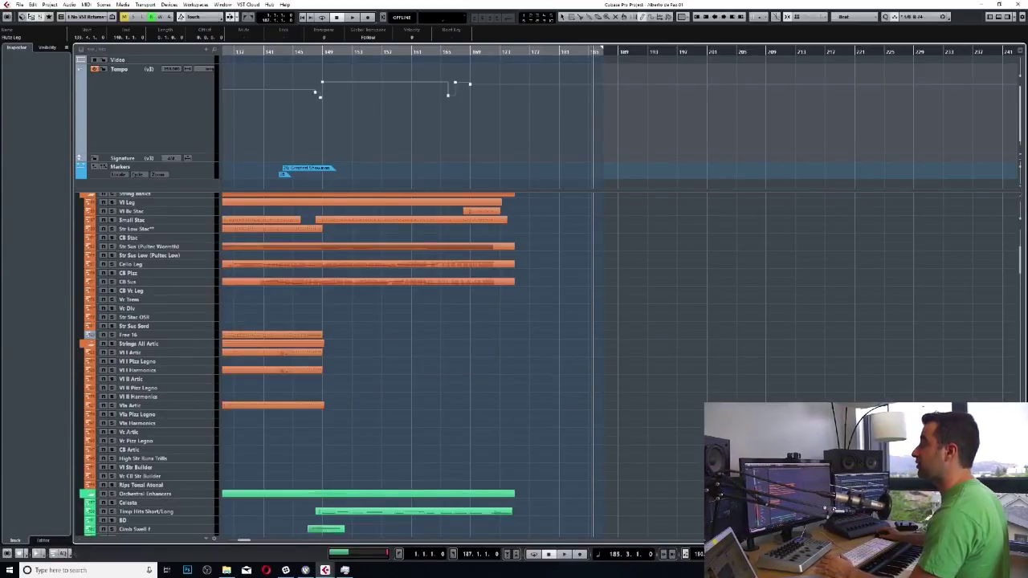
pyautogui.click(145, 219)
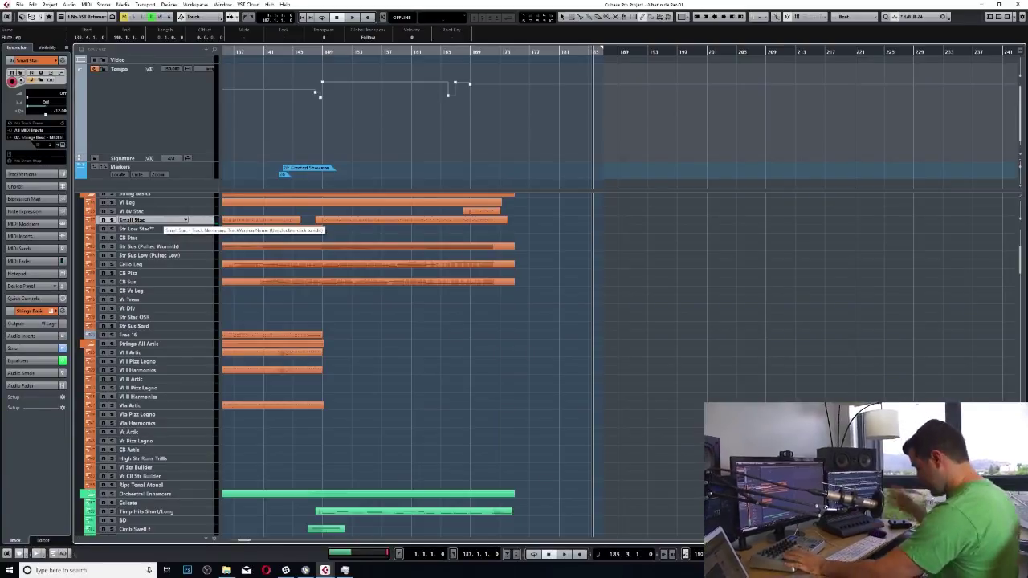
pyautogui.press('space')
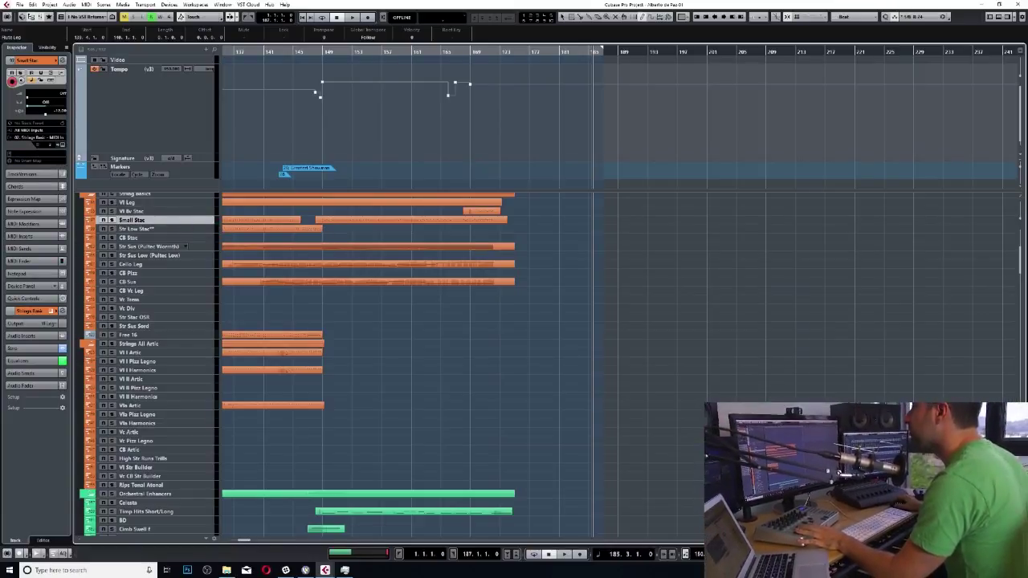
pyautogui.click(184, 247)
pyautogui.press('space')
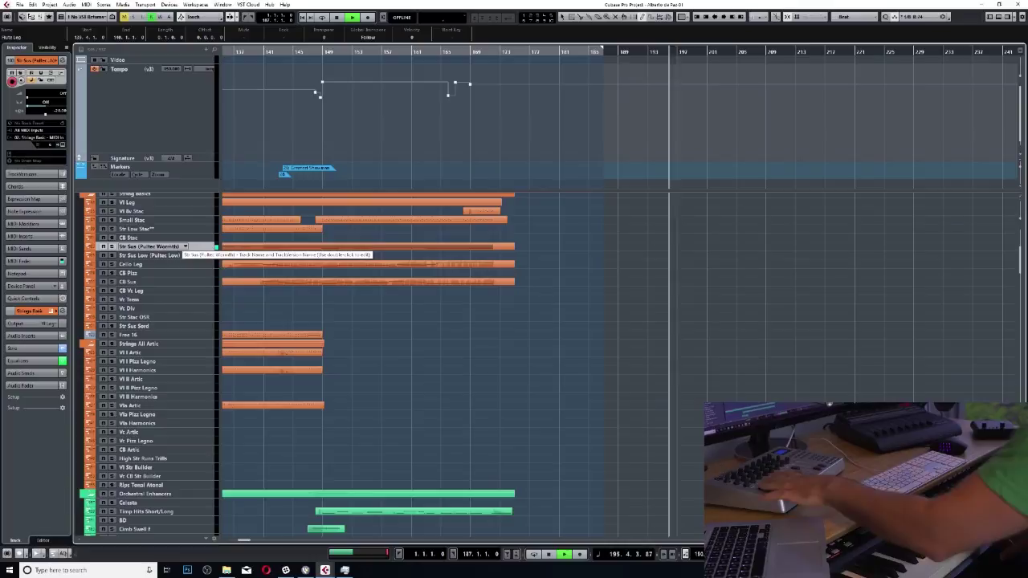
pyautogui.press('space')
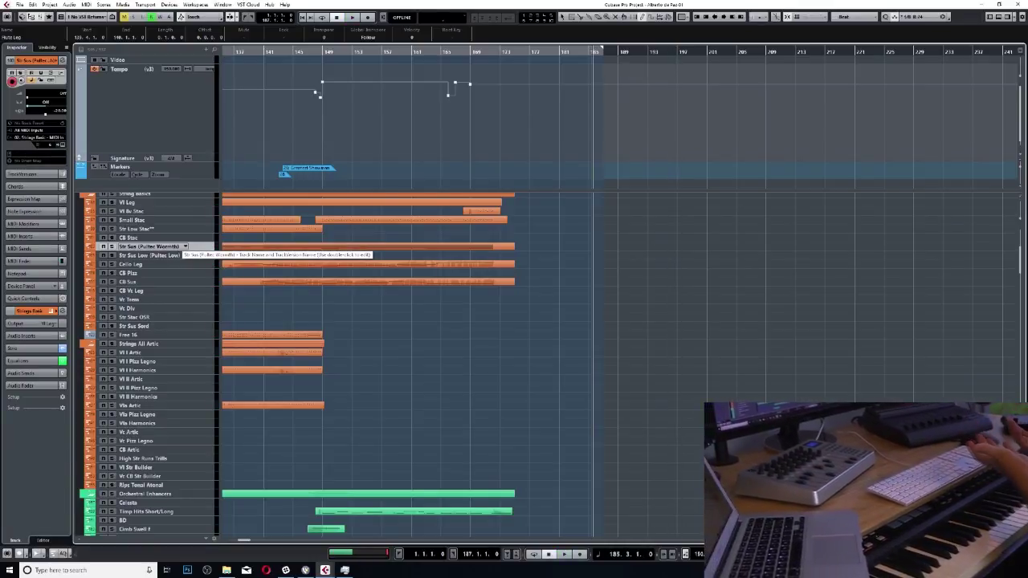
pyautogui.hotkey('ctrl', 'v')
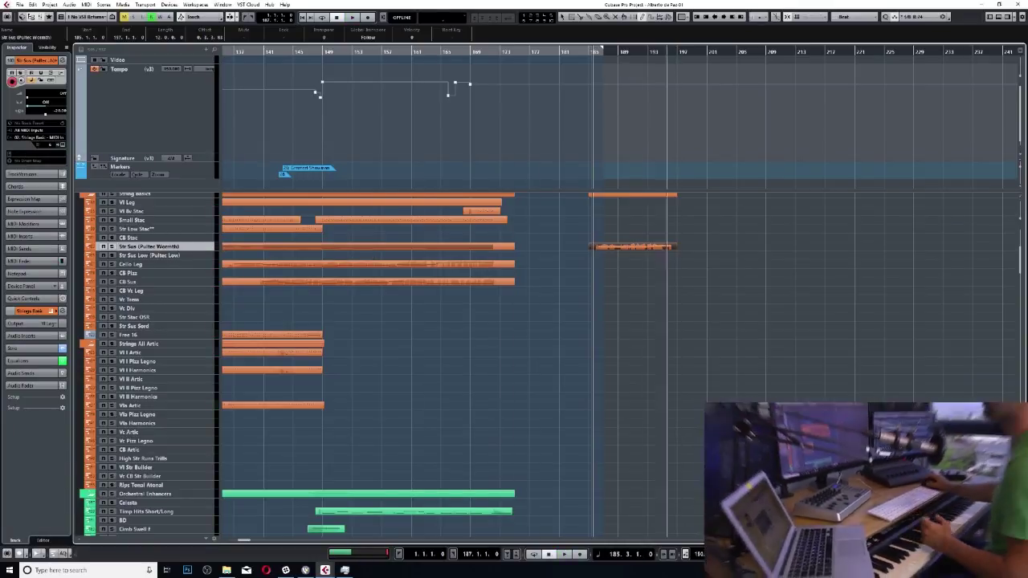
# Step: Examine the new Str Sus part's notes with its expression and modulation curves in the Key Editor, and close the editor
pyautogui.rightClick(632, 277)
pyautogui.click(632, 277)
pyautogui.doubleClick(634, 246)
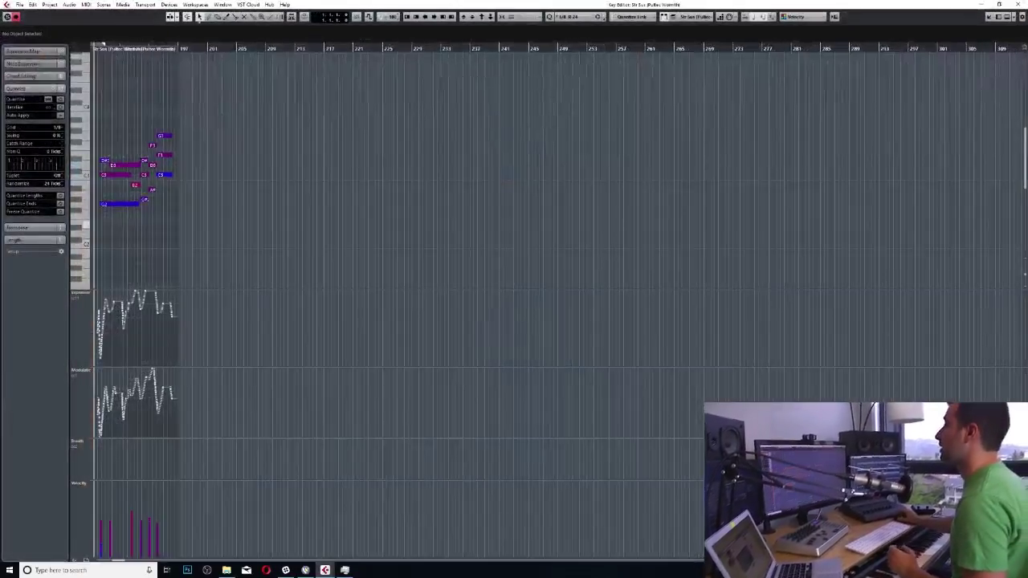
pyautogui.press('h')
pyautogui.press('h')
pyautogui.press('h')
pyautogui.press('h')
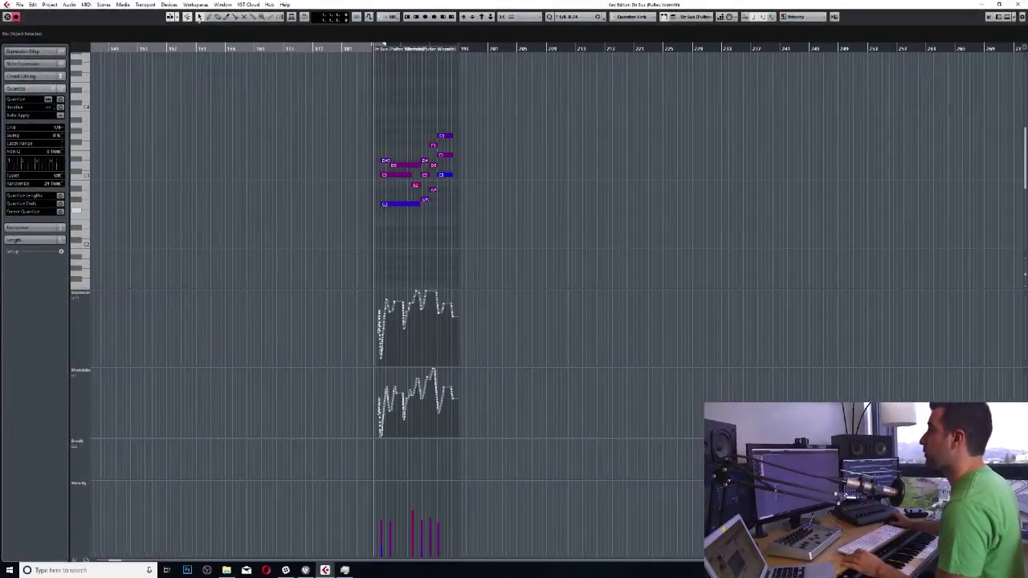
pyautogui.press('h')
pyautogui.press('h')
pyautogui.press('h')
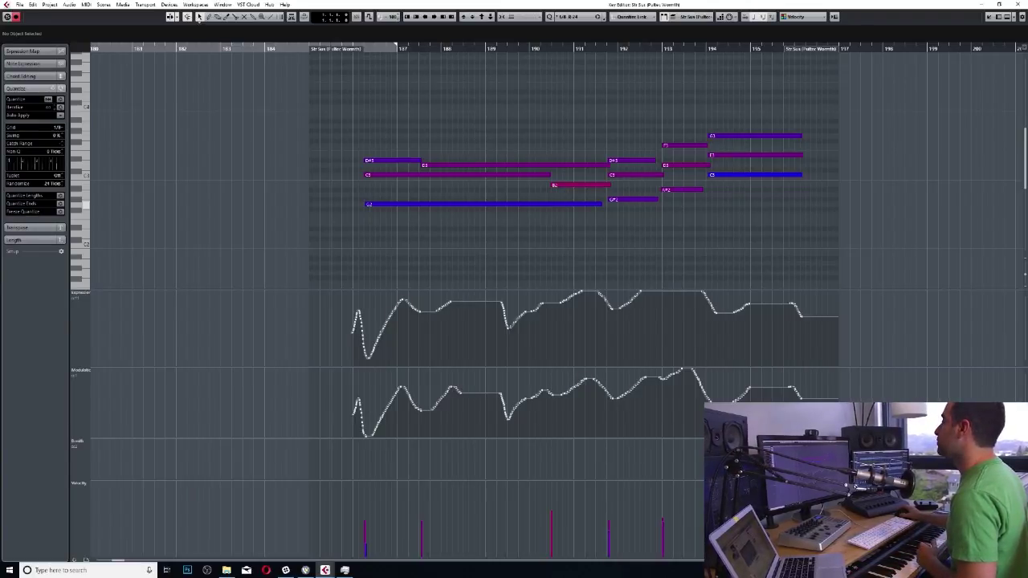
pyautogui.hotkey('ctrl', 'w')
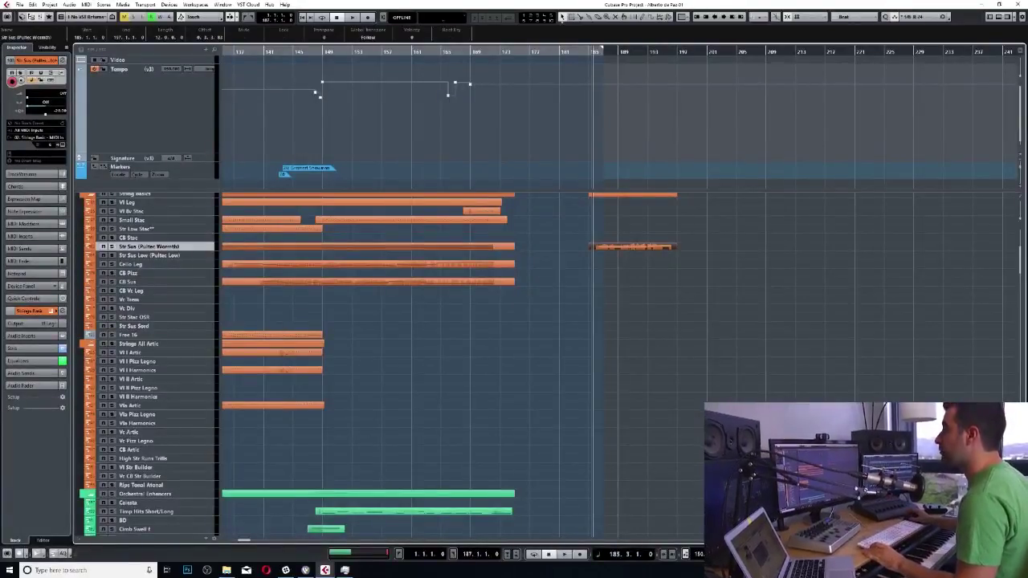
# Step: Select the CB Sus track, view the Str Sus part and its empty lower range in the Key Editor, and return to the project
pyautogui.click(132, 282)
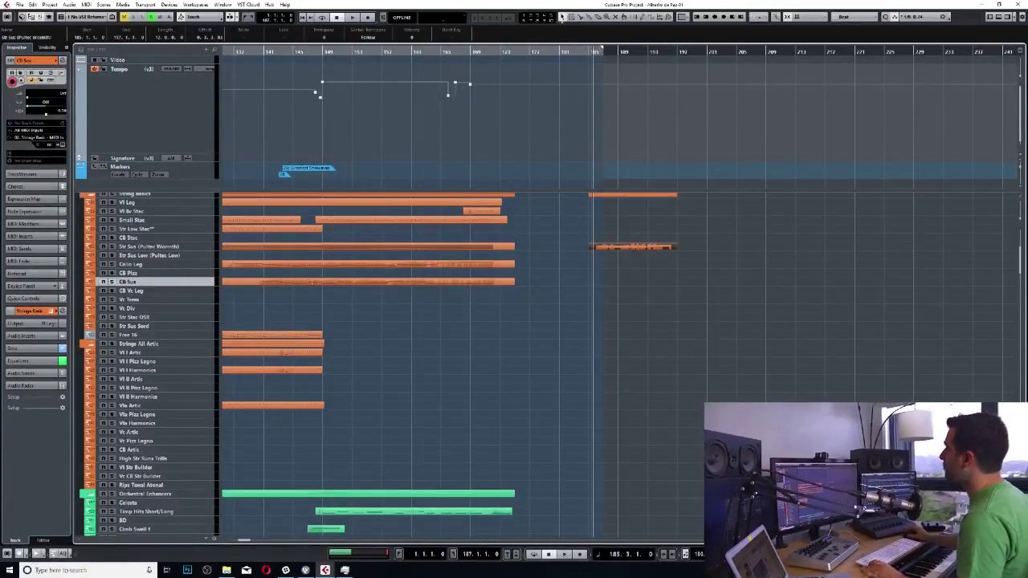
pyautogui.hotkey('ctrl', 'shift', 'a')
pyautogui.doubleClick(633, 245)
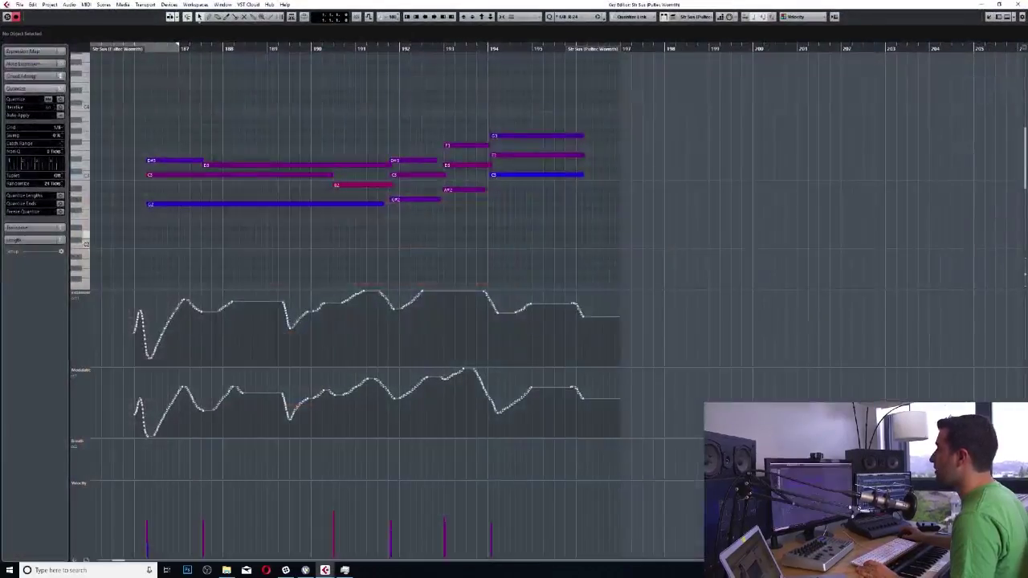
pyautogui.scroll(-2, 361, 168)
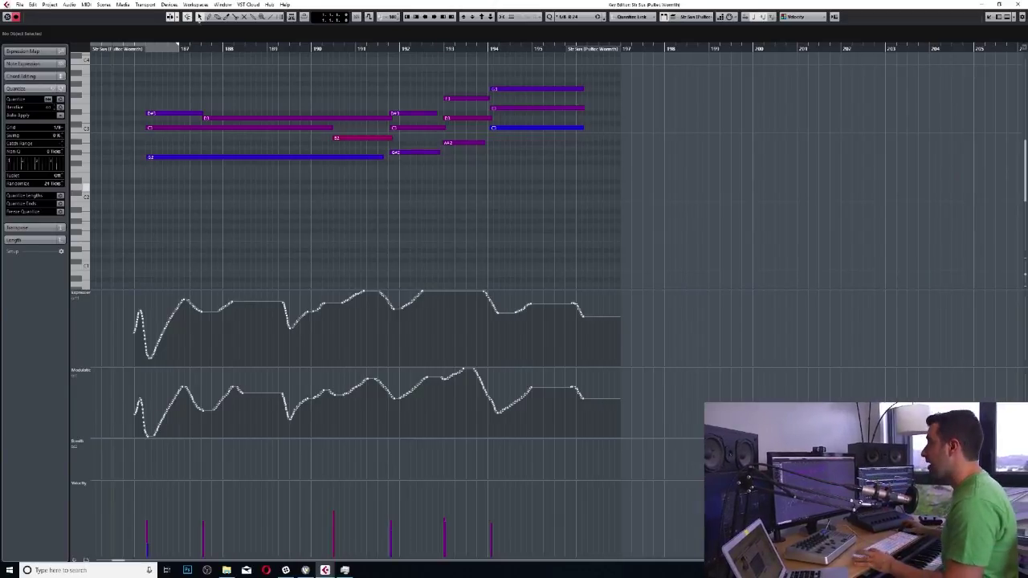
pyautogui.press('Return')
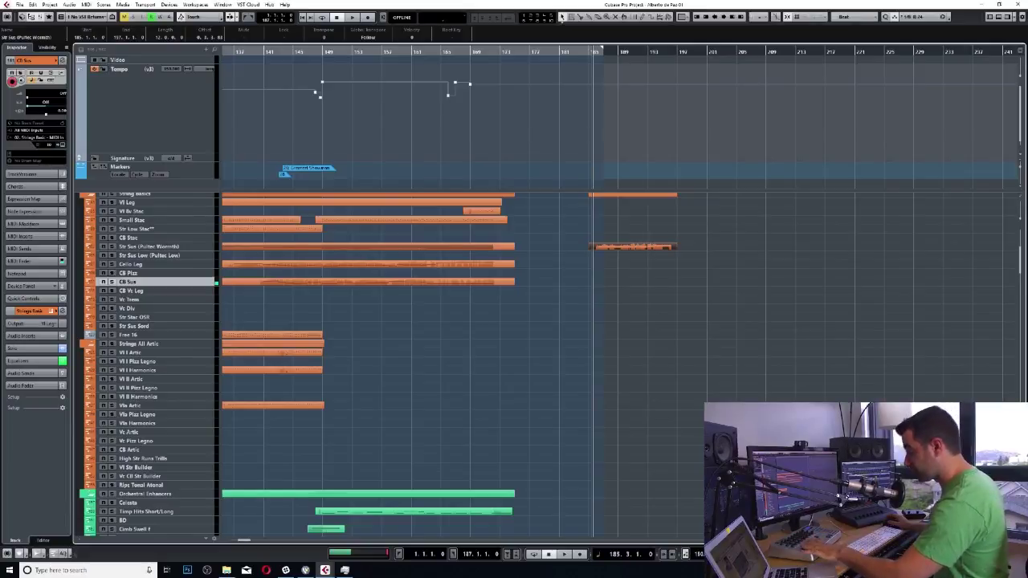
# Step: Create a 12-bar CB Sus part at bar 185, open it together with the Str Sus part in the Key Editor, and make CB Sus active
pyautogui.click(592, 281)
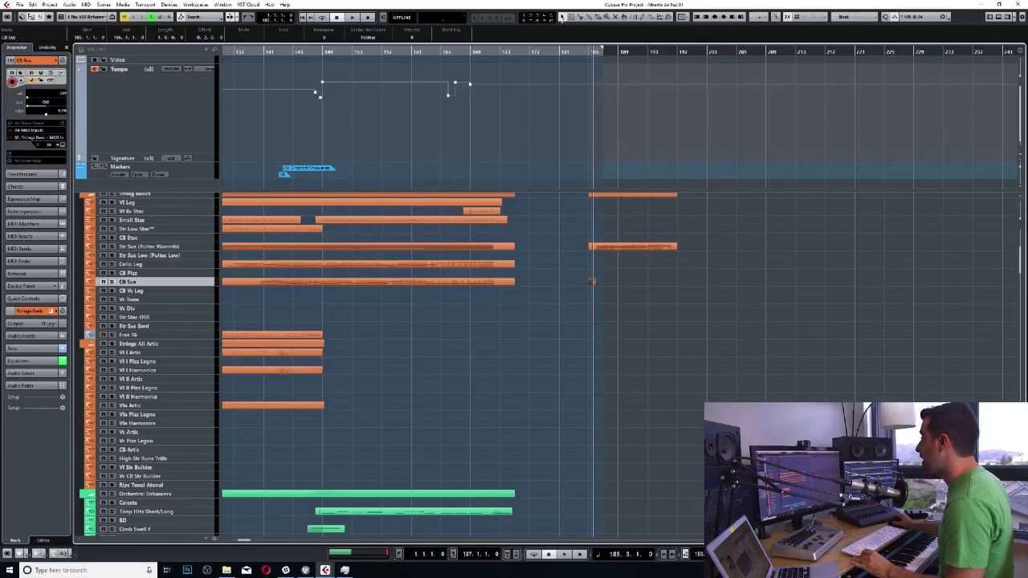
pyautogui.moveTo(593, 281); pyautogui.dragTo(616, 220)
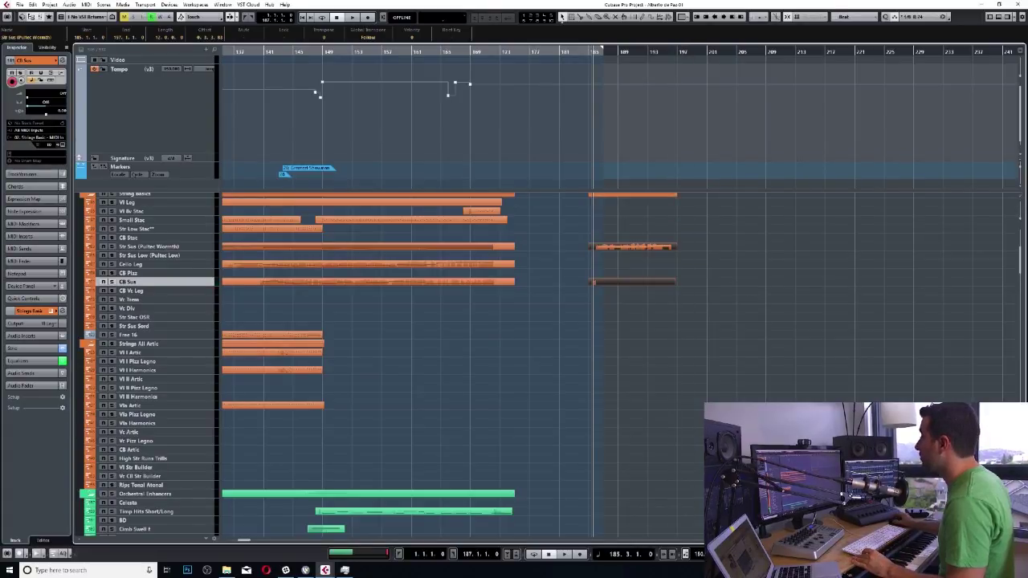
pyautogui.hotkey('ctrl', 'e')
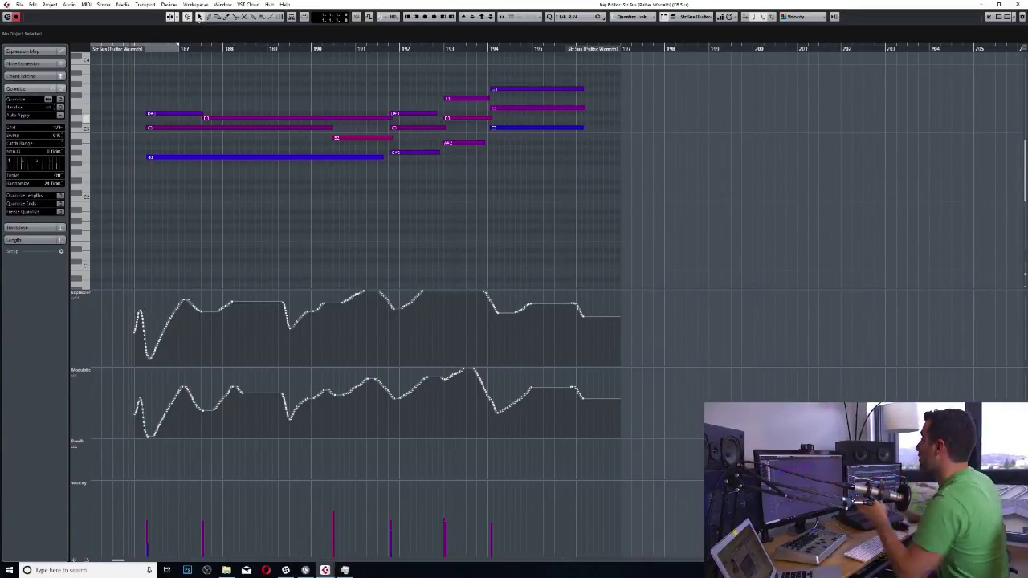
pyautogui.click(687, 16)
pyautogui.click(707, 35)
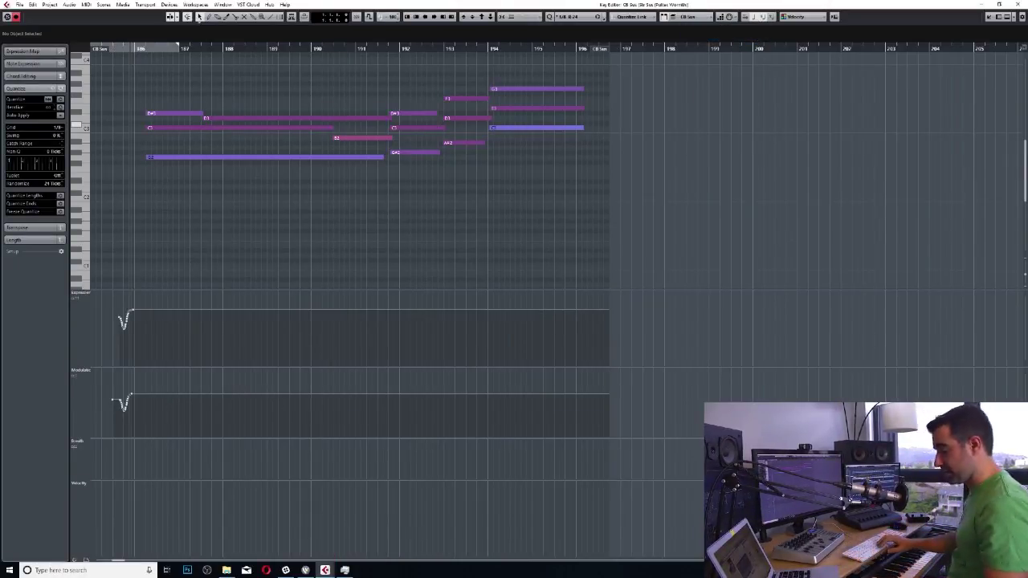
# Step: Record a bass line with expression and modulation beneath the Str Sus chords, select its last three notes by velocity, and close the Key Editor
pyautogui.press('space')
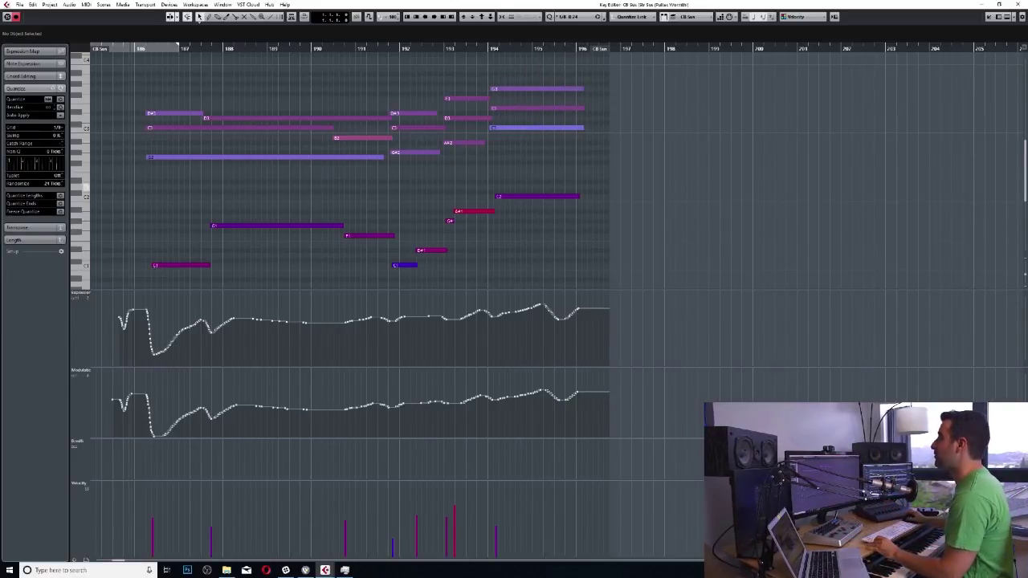
pyautogui.moveTo(167, 95); pyautogui.dragTo(615, 161)
pyautogui.moveTo(626, 80); pyautogui.dragTo(130, 169)
pyautogui.moveTo(456, 480); pyautogui.dragTo(496, 557)
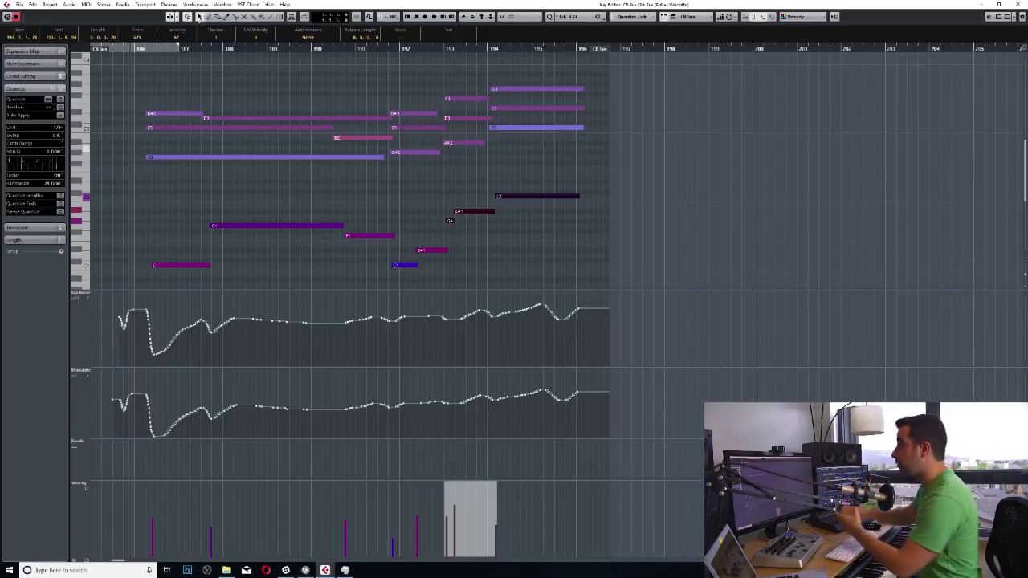
pyautogui.press('Return')
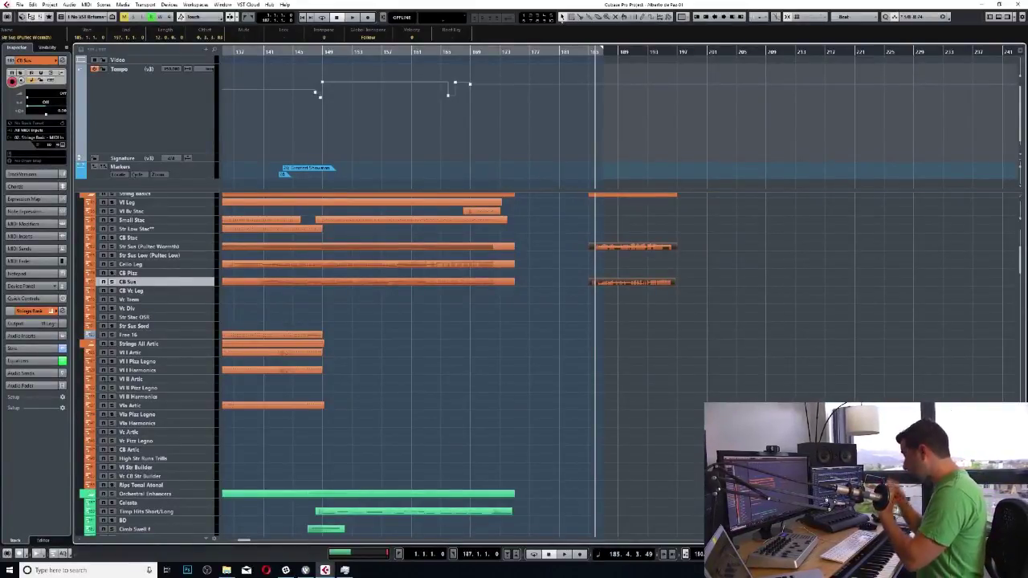
pyautogui.press('g')
pyautogui.press('g')
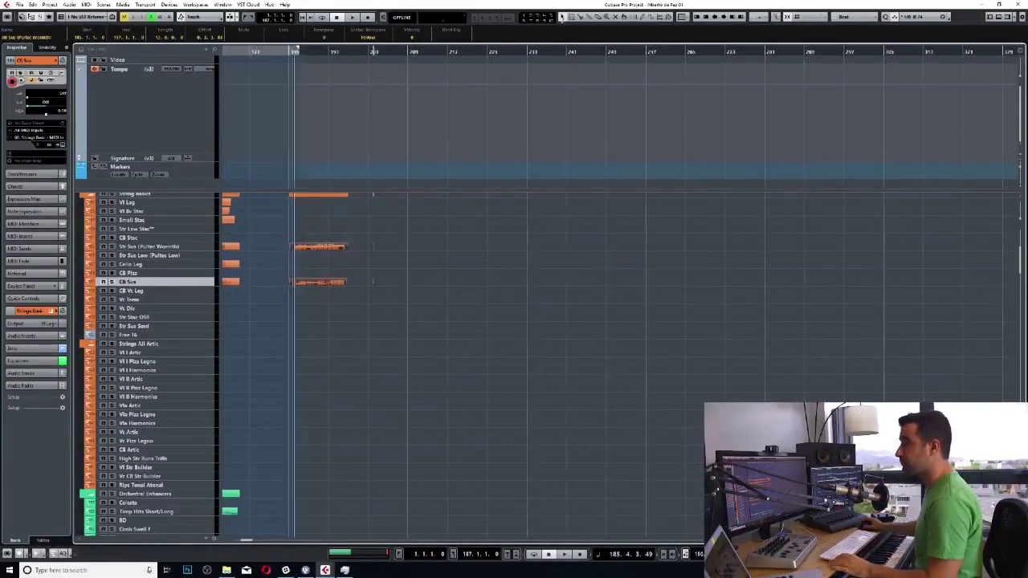
pyautogui.press('h')
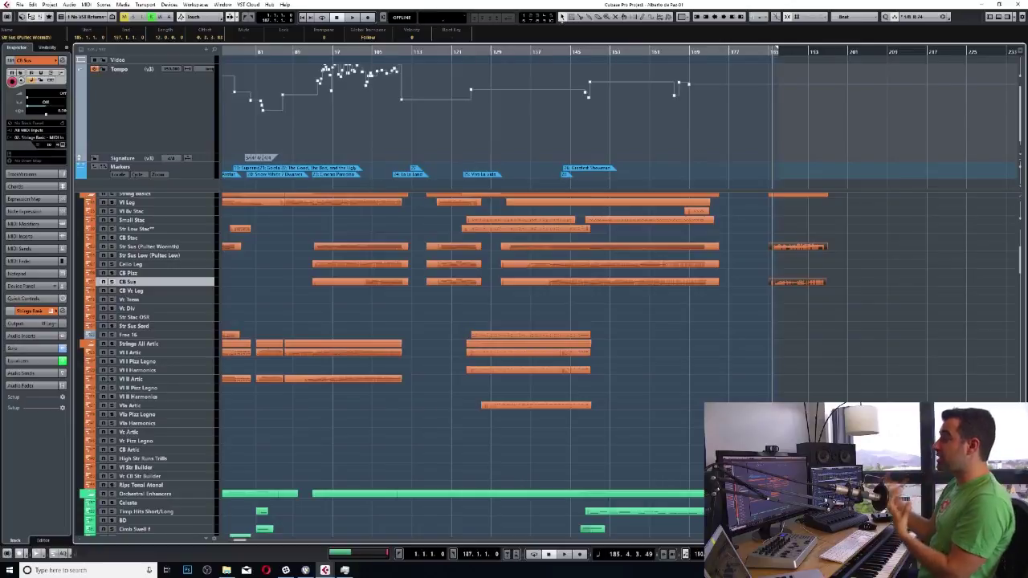
pyautogui.scroll(-20, 402, 362)
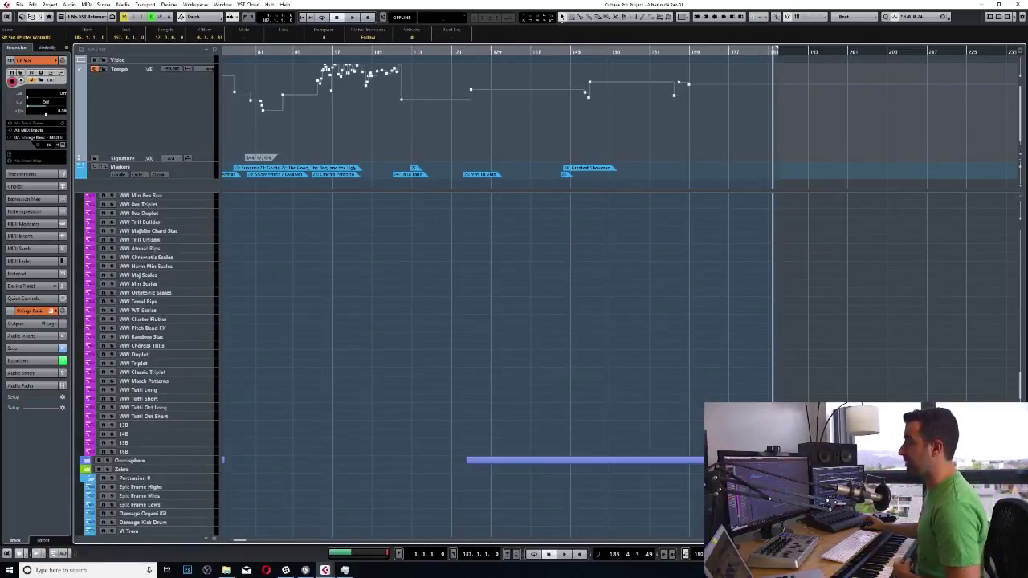
pyautogui.scroll(20, 402, 361)
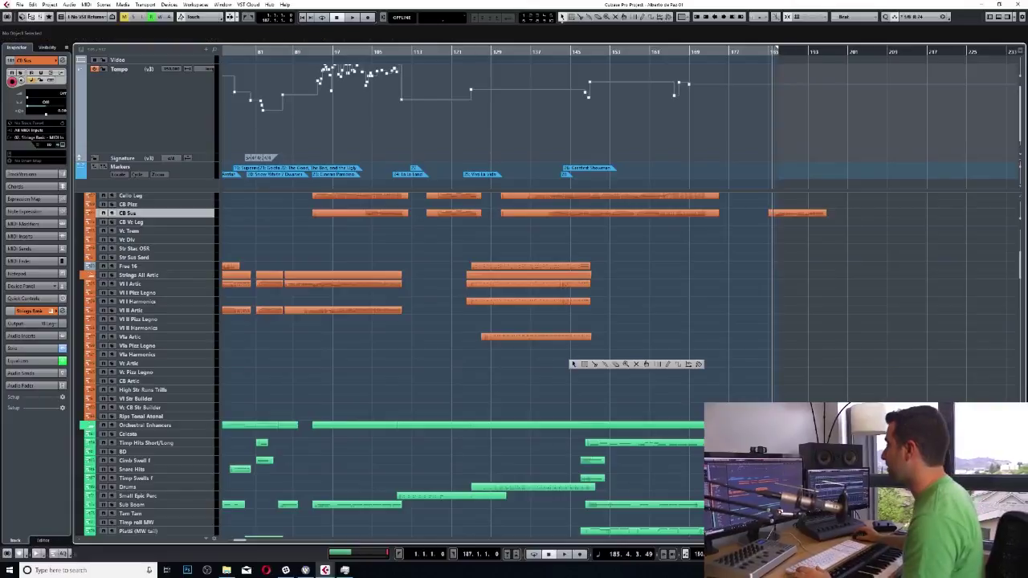
# Step: Launch Logitech Gaming Software and show the gaming mouse's button assignments
pyautogui.press('super')
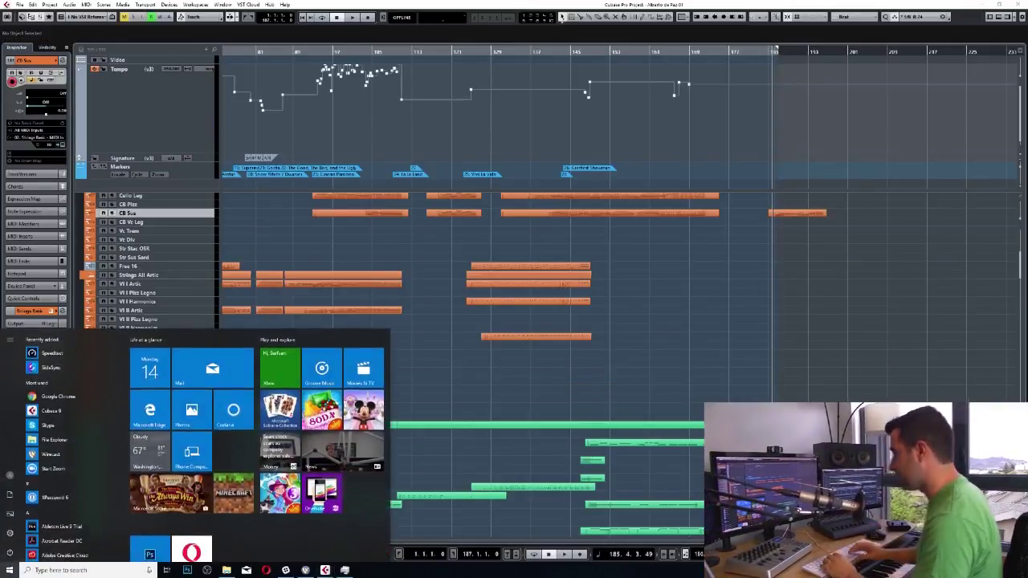
pyautogui.write('logi')
pyautogui.press('Return')
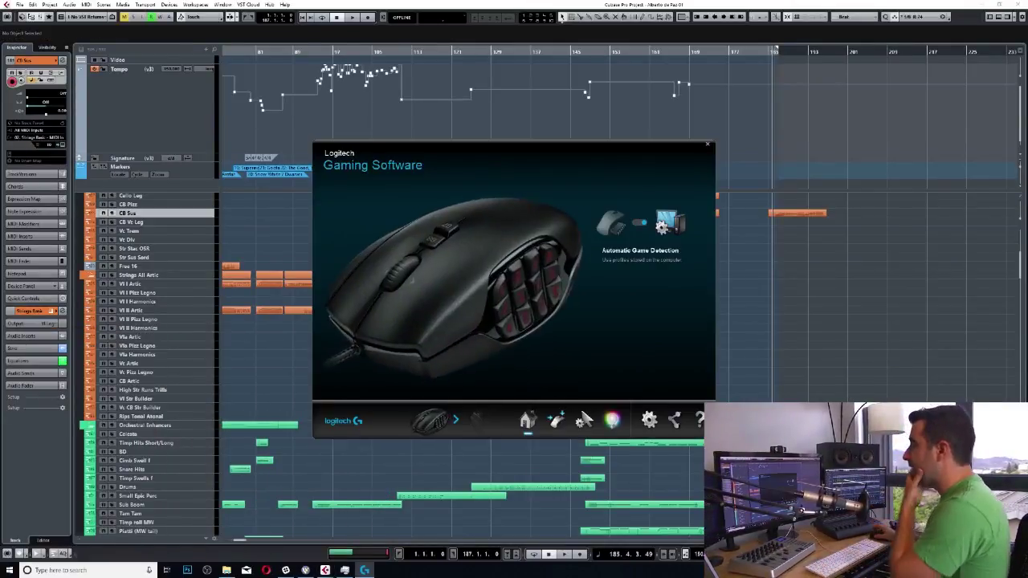
pyautogui.click(556, 420)
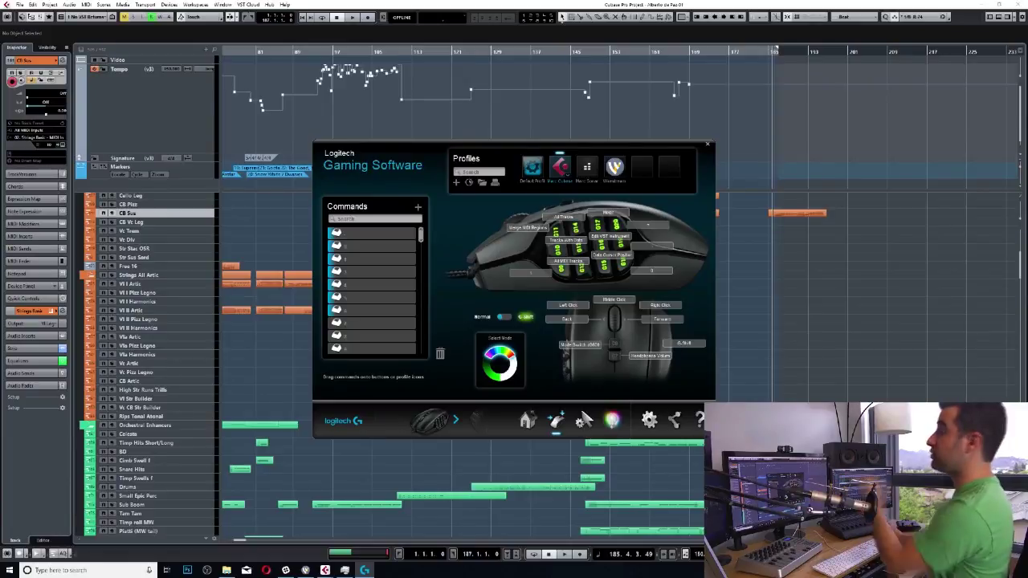
# Step: View the keystroke assigned to the Tracks With Data mouse button, and close Logitech Gaming Software to return to Cubase
pyautogui.rightClick(583, 251)
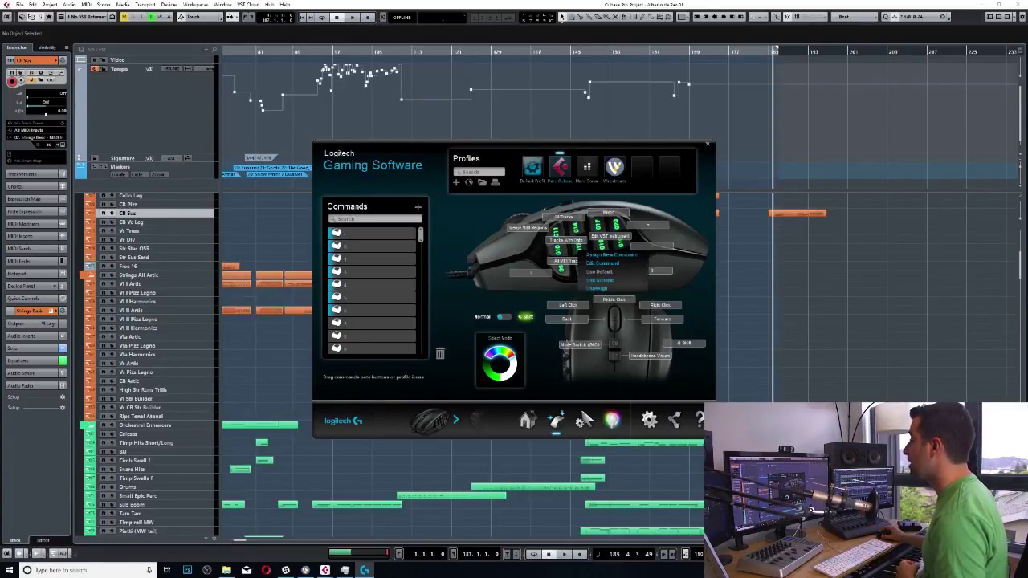
pyautogui.click(602, 262)
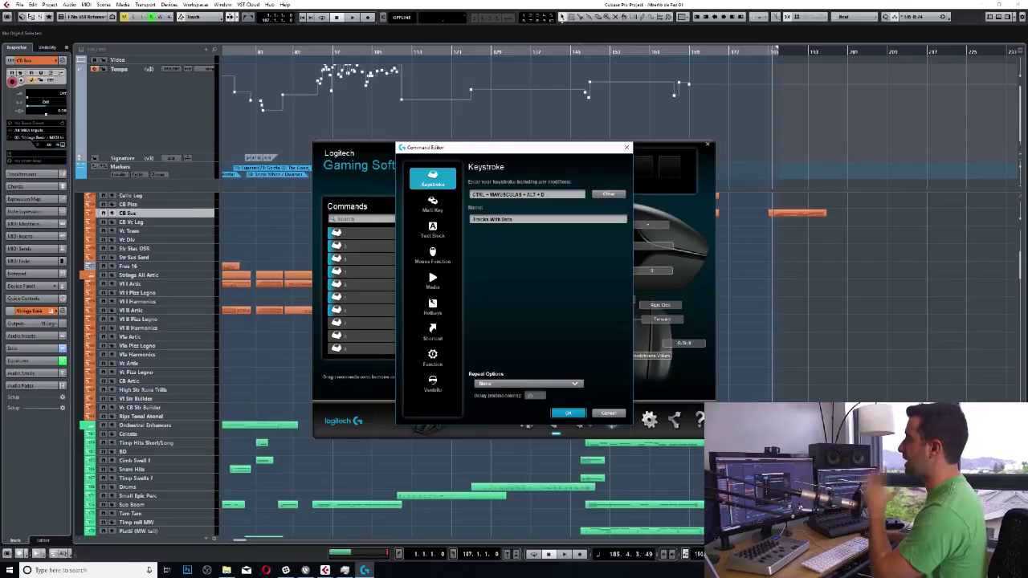
pyautogui.click(626, 148)
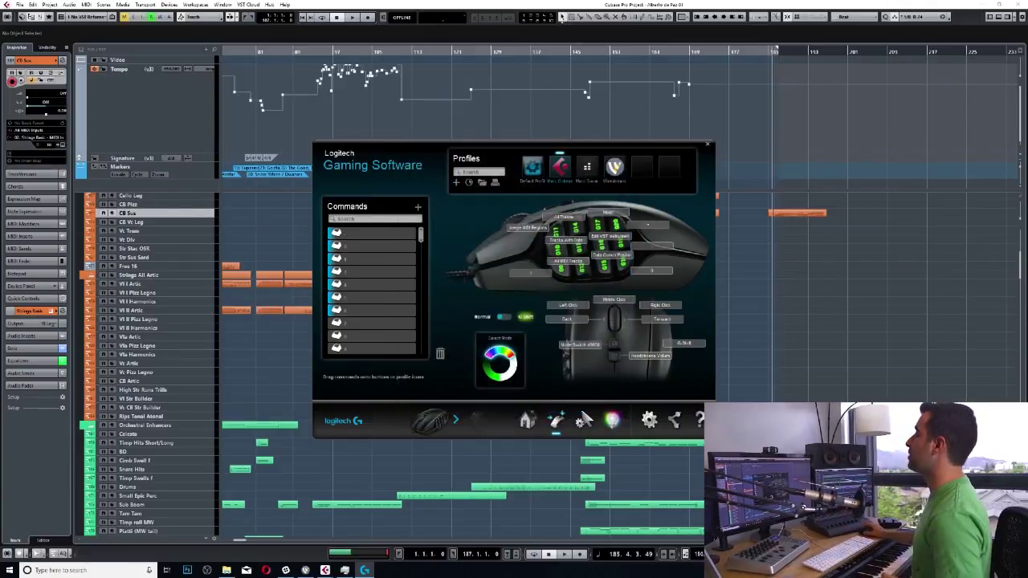
pyautogui.click(708, 143)
# Step: Apply the No VST Returns visibility configuration and place the project cursor at bar 118
pyautogui.click(84, 17)
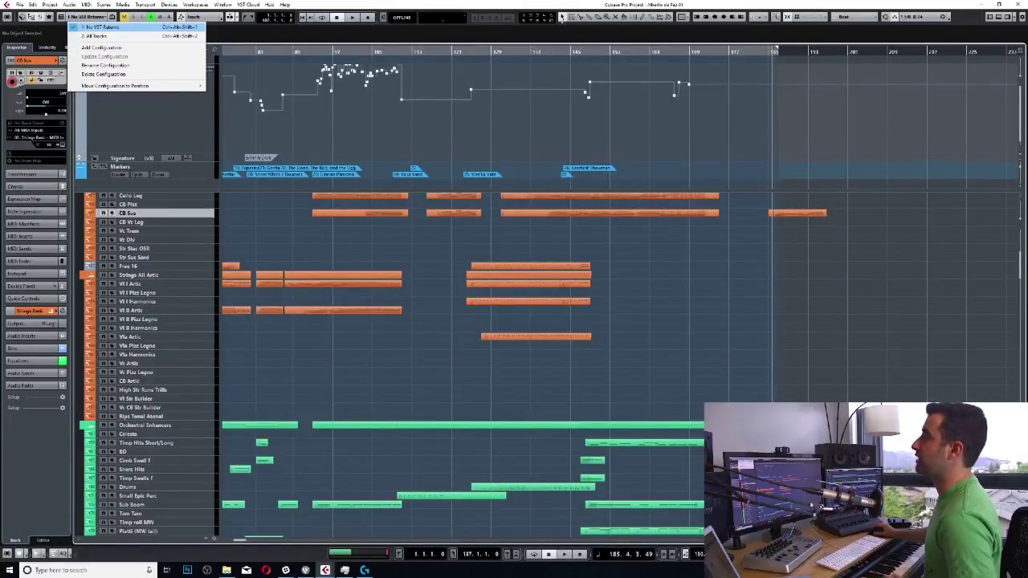
pyautogui.click(101, 26)
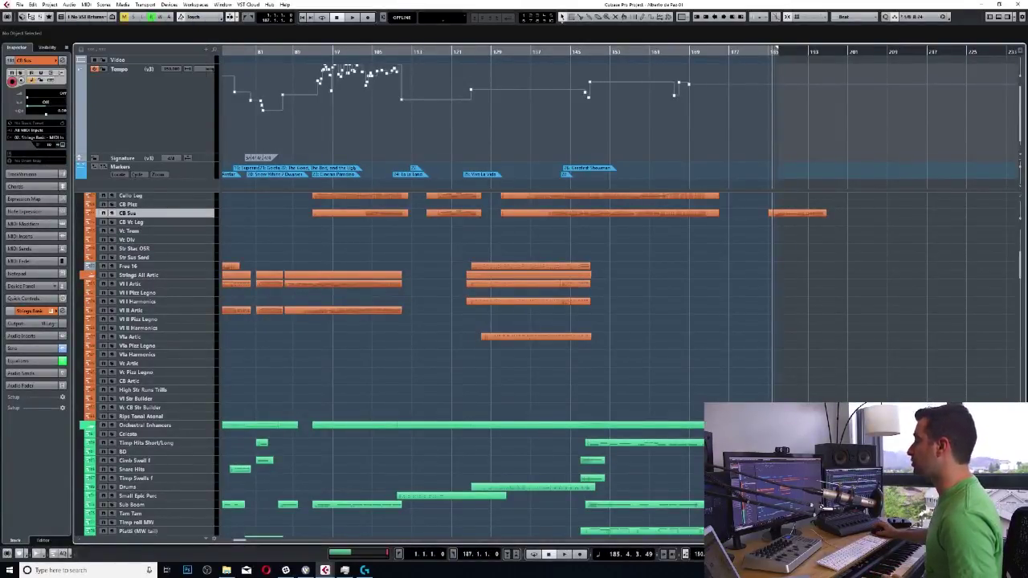
pyautogui.click(438, 51)
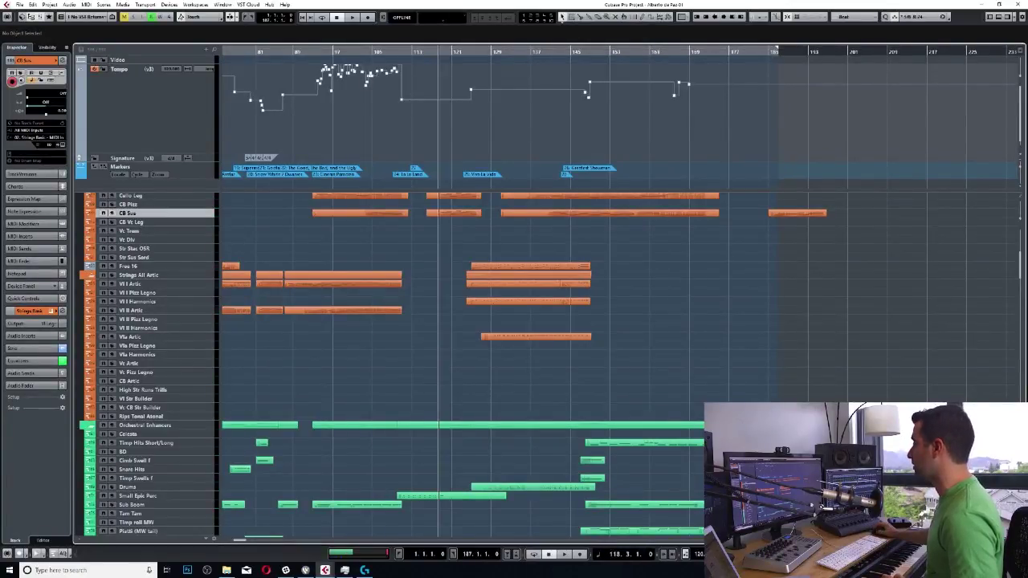
# Step: Show only the tracks with data and look over their parts across the whole project
pyautogui.scroll(-8, 547, 361)
pyautogui.press('g')
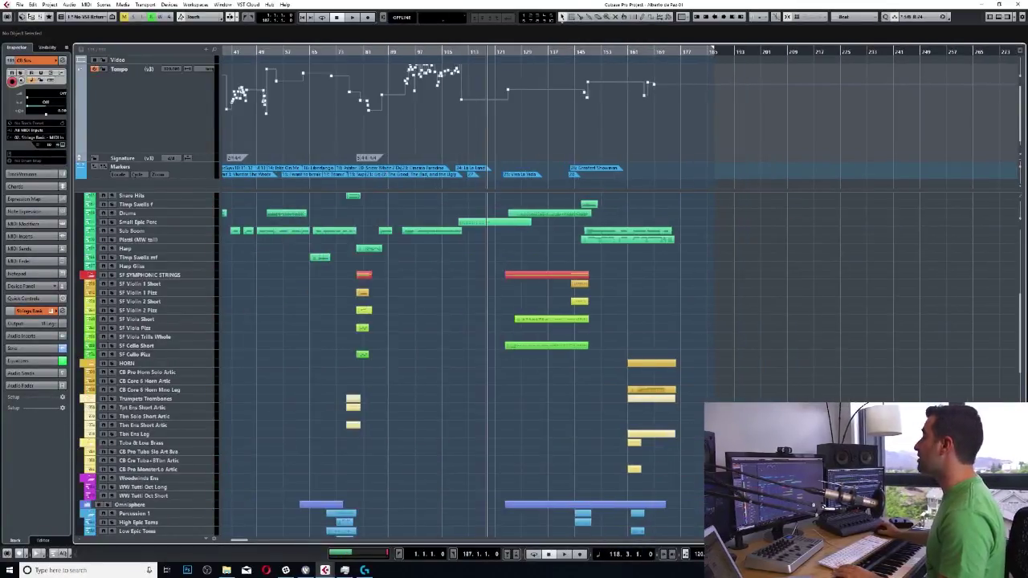
pyautogui.scroll(-5, 546, 361)
pyautogui.scroll(3, 385, 361)
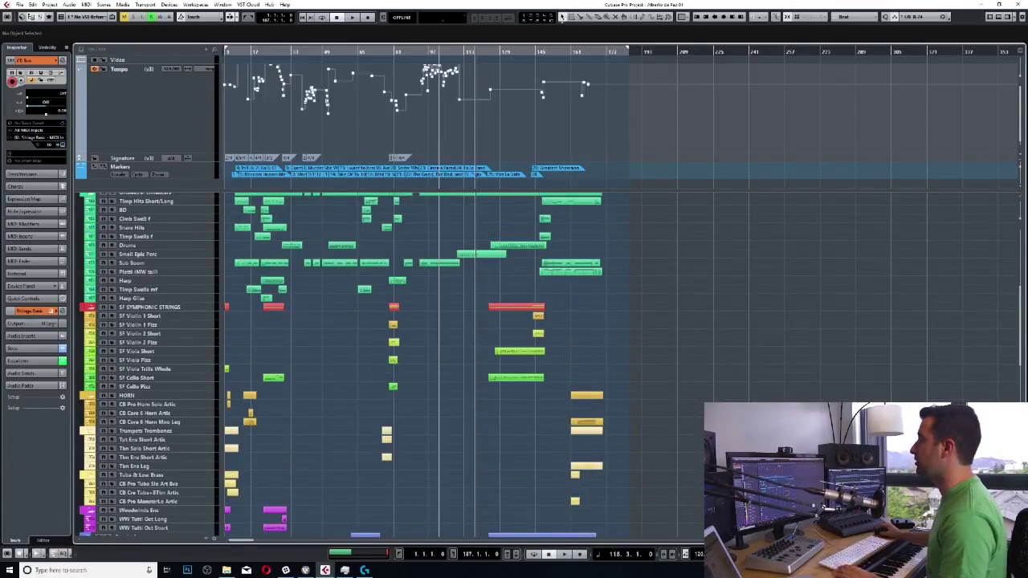
# Step: Show the project with the All Tracks visibility configuration, and return to No VST Returns
pyautogui.scroll(7, 385, 362)
pyautogui.scroll(6, 546, 366)
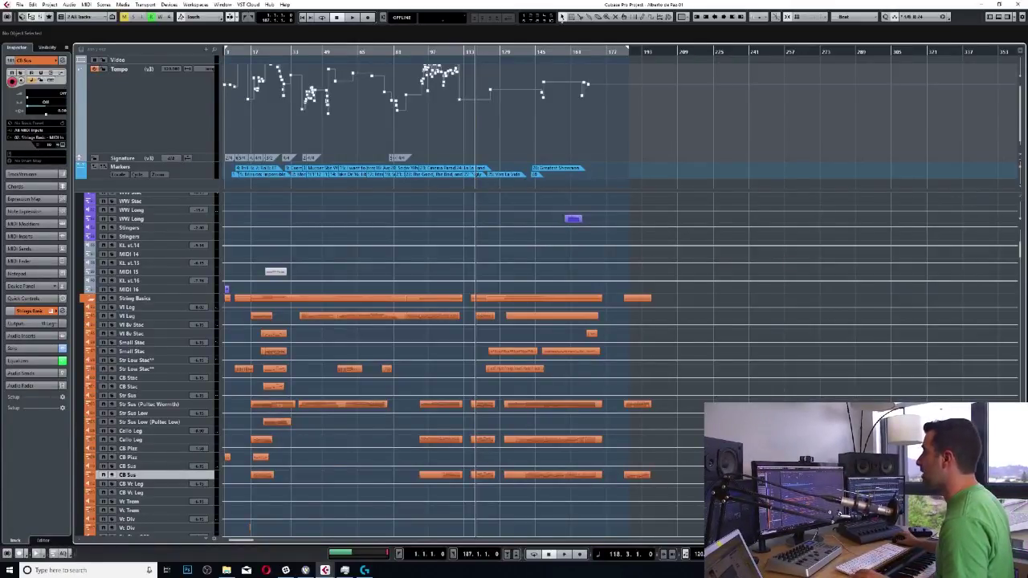
pyautogui.scroll(-6, 546, 365)
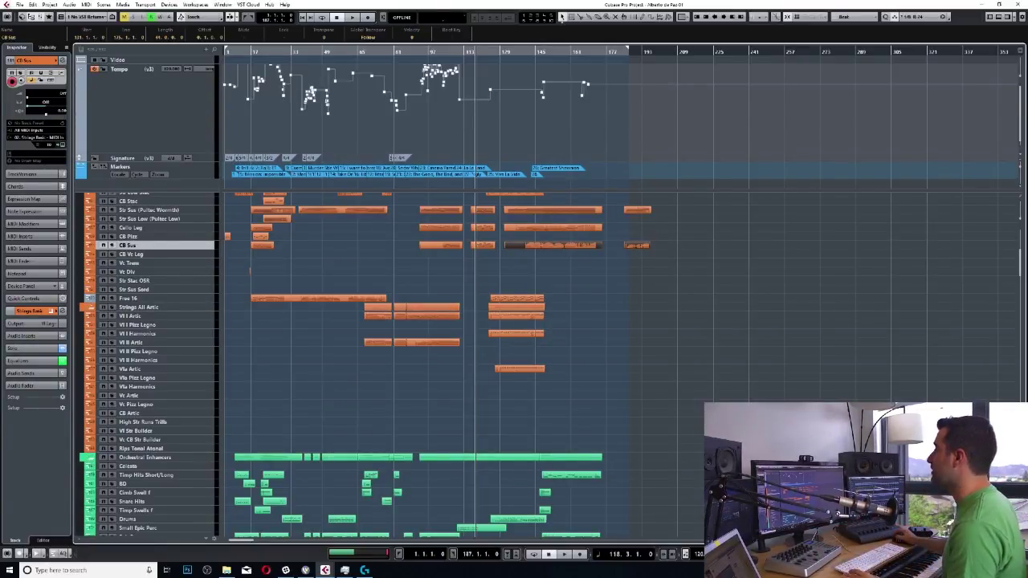
# Step: Merge the last two CB Sus parts into one MIDI part, and undo the merge
pyautogui.click(594, 244)
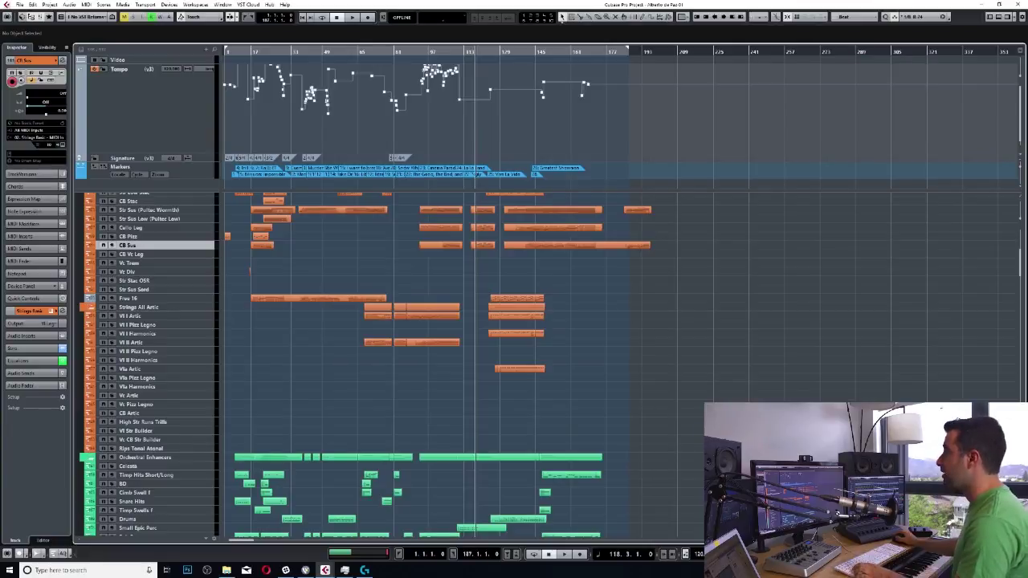
pyautogui.hotkey('ctrl', 'z')
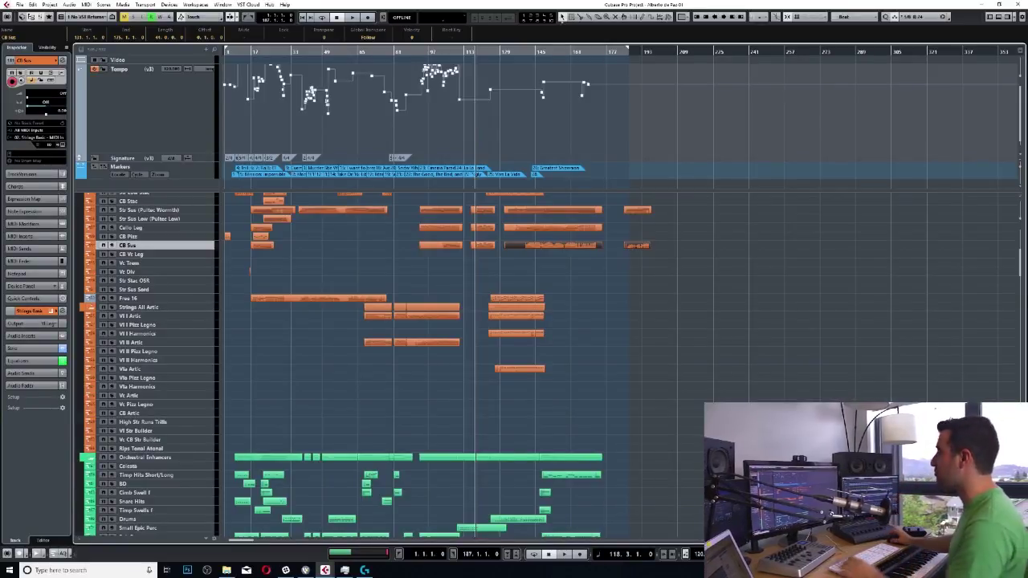
# Step: View the Sonarworks Reference 3 headphone calibration plug-in, and close its window
pyautogui.scroll(-3, 386, 362)
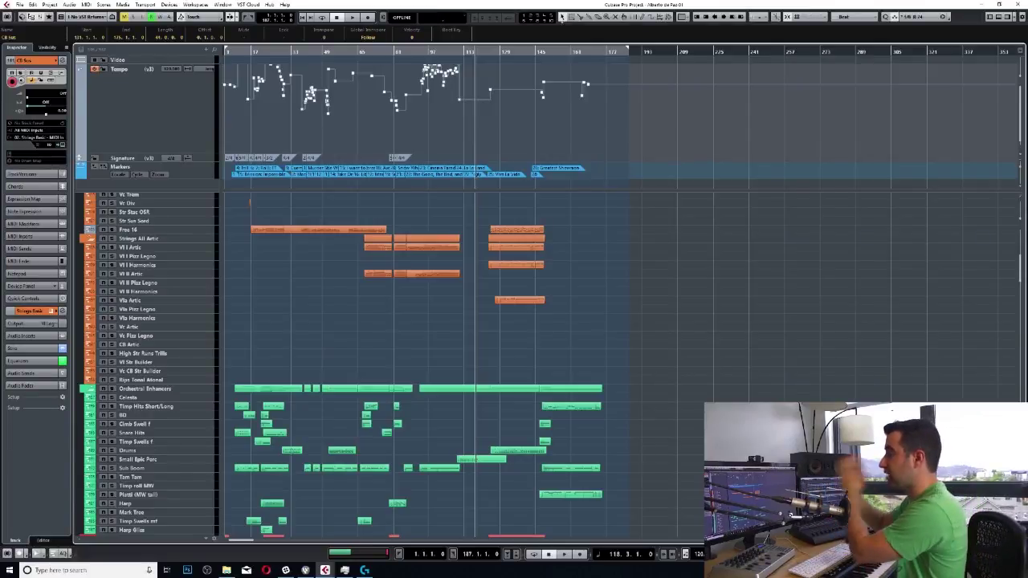
pyautogui.press('h')
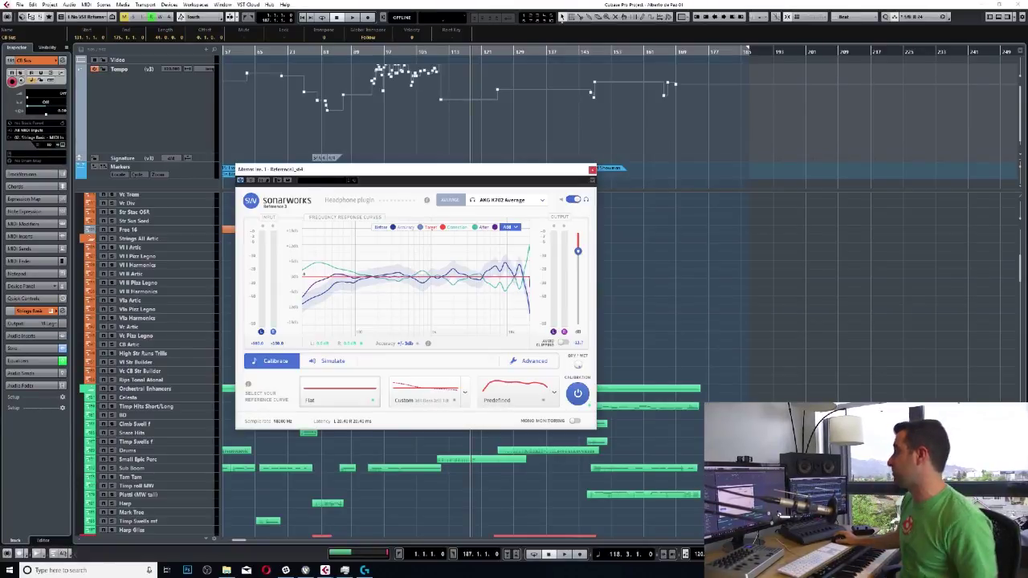
pyautogui.press('Escape')
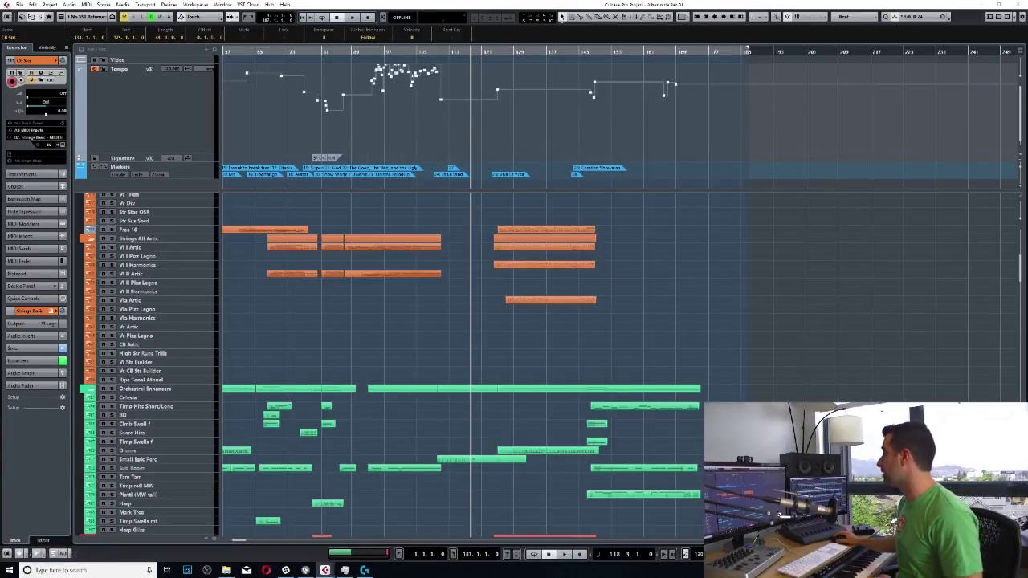